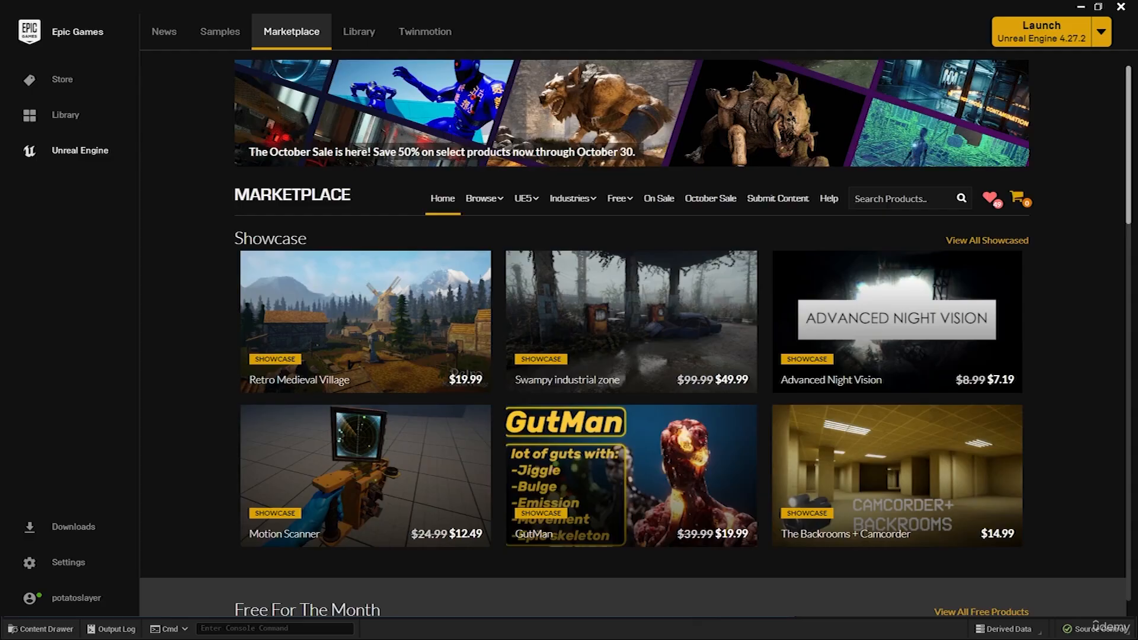
Search the Marketplace for "adventure character", limit the results to free products, and open the Adventure Character product page.
type("adve")
type("nture character")
key("Return")
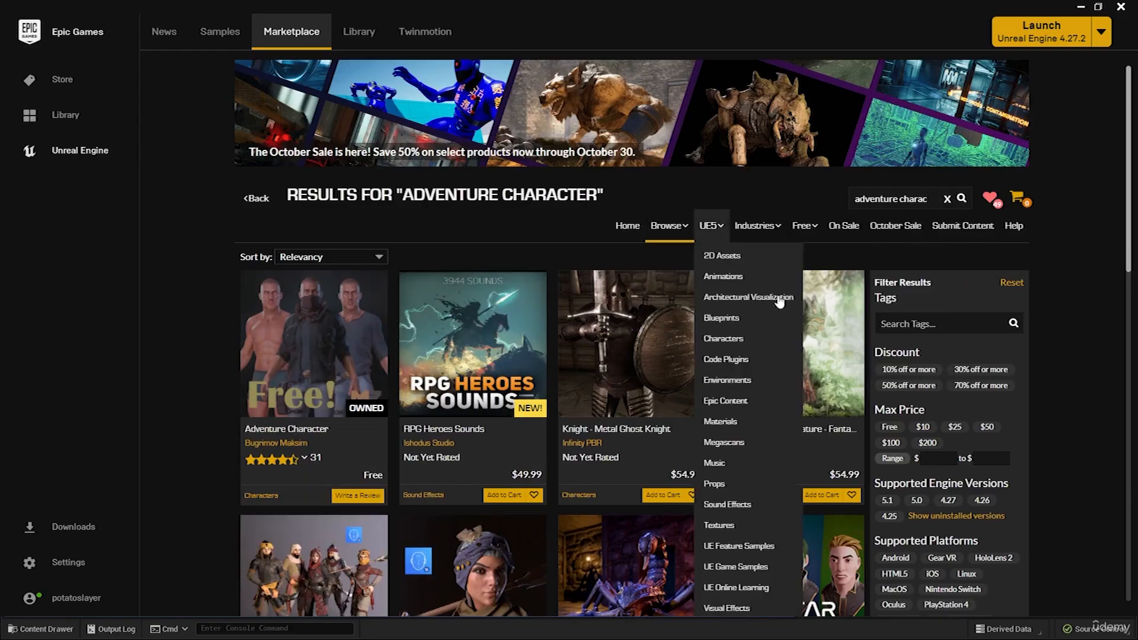
left_click(891, 427)
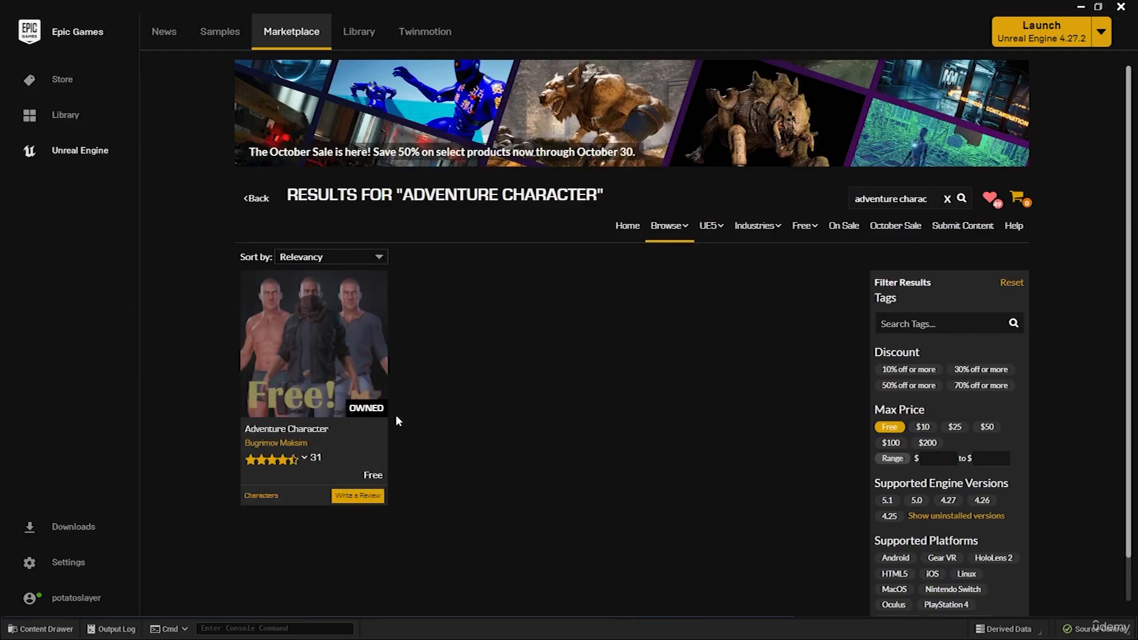
left_click(364, 339)
Look through the Adventure Character preview images, including the outfit variants and the separate body and clothing parts.
scroll(522, 368, "down", 1)
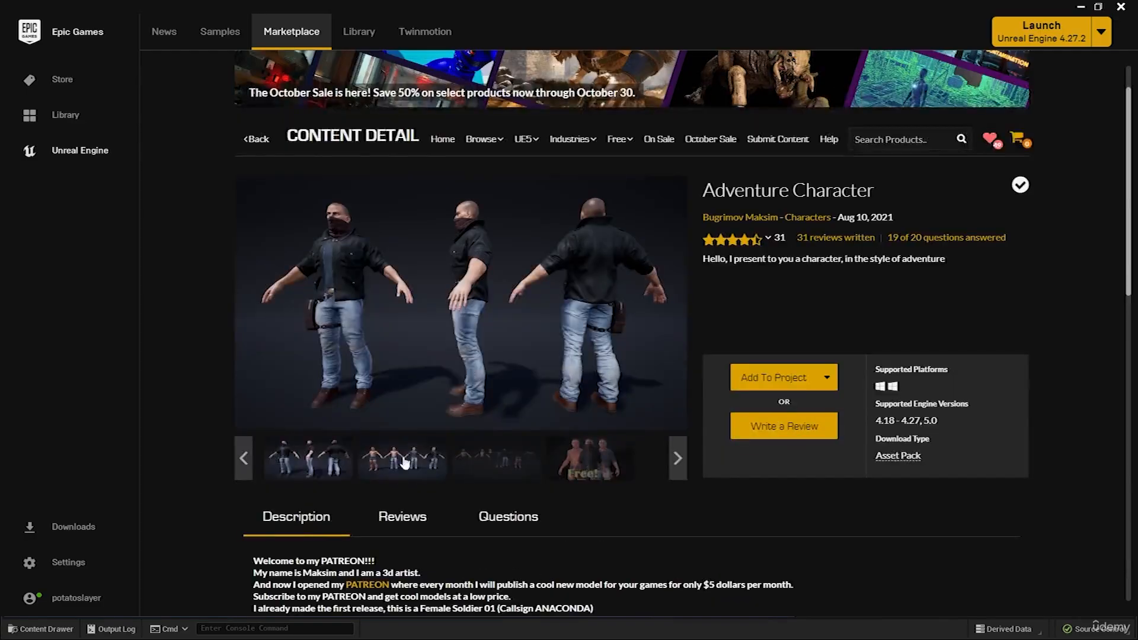
left_click(420, 464)
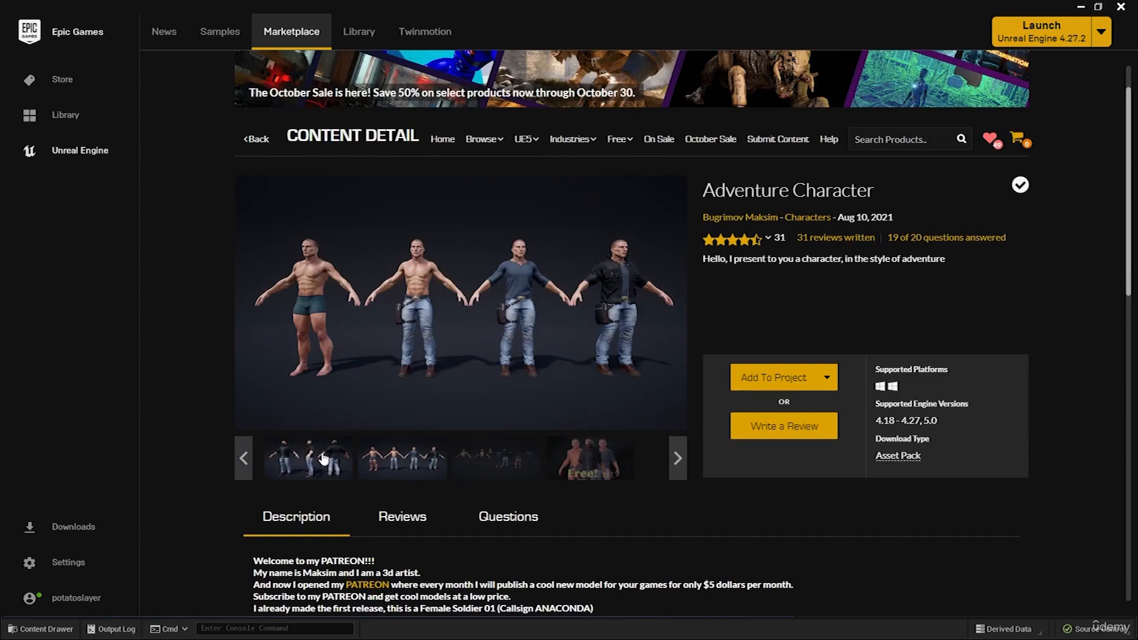
left_click(323, 458)
left_click(403, 468)
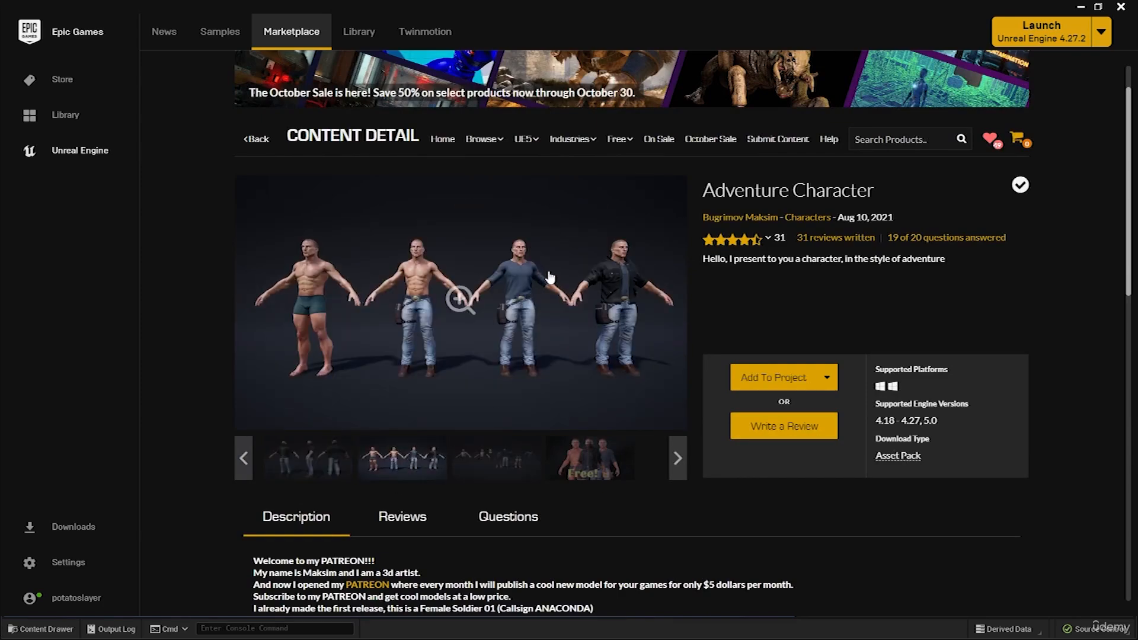
left_click(499, 465)
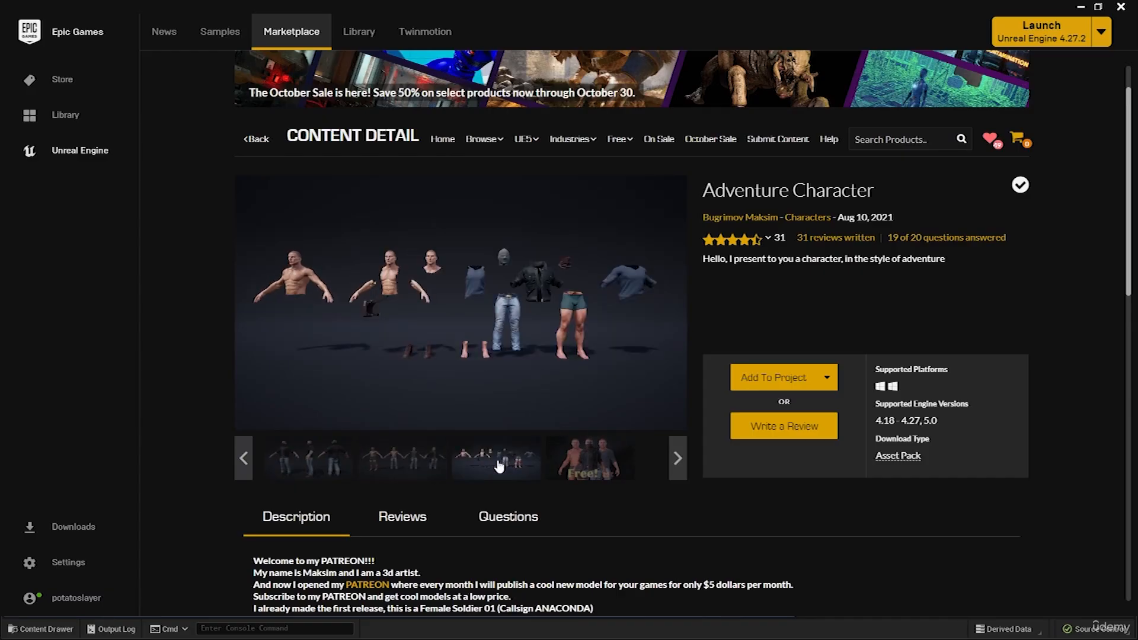
left_click(405, 465)
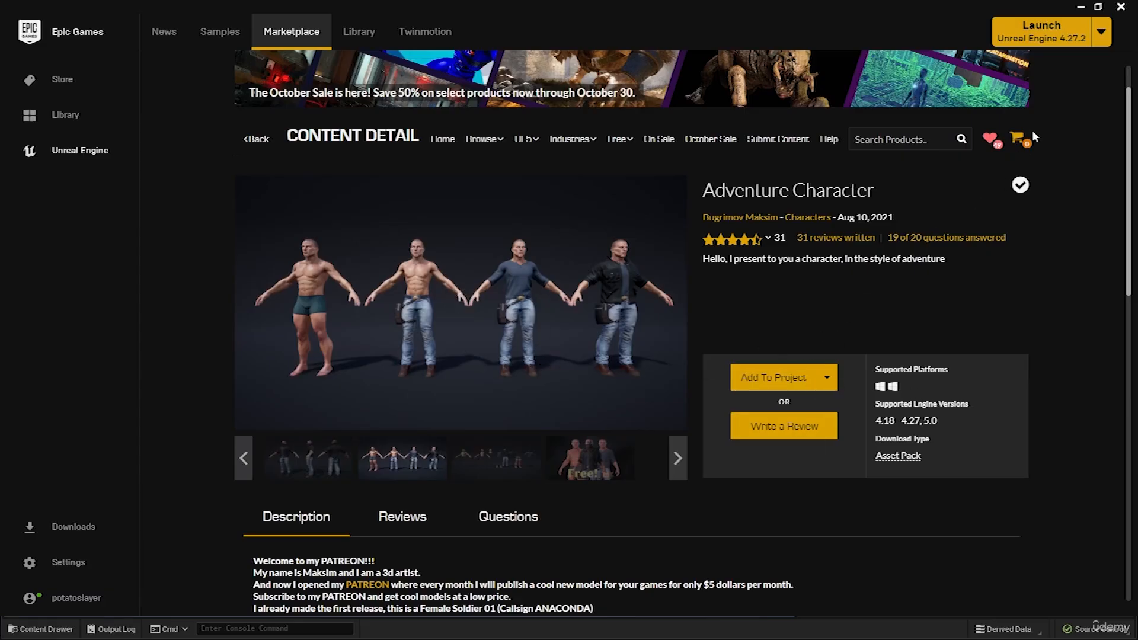
Add the Adventure Character asset to the SurvivalCraft project, filtering the project list by "sur".
left_click(775, 385)
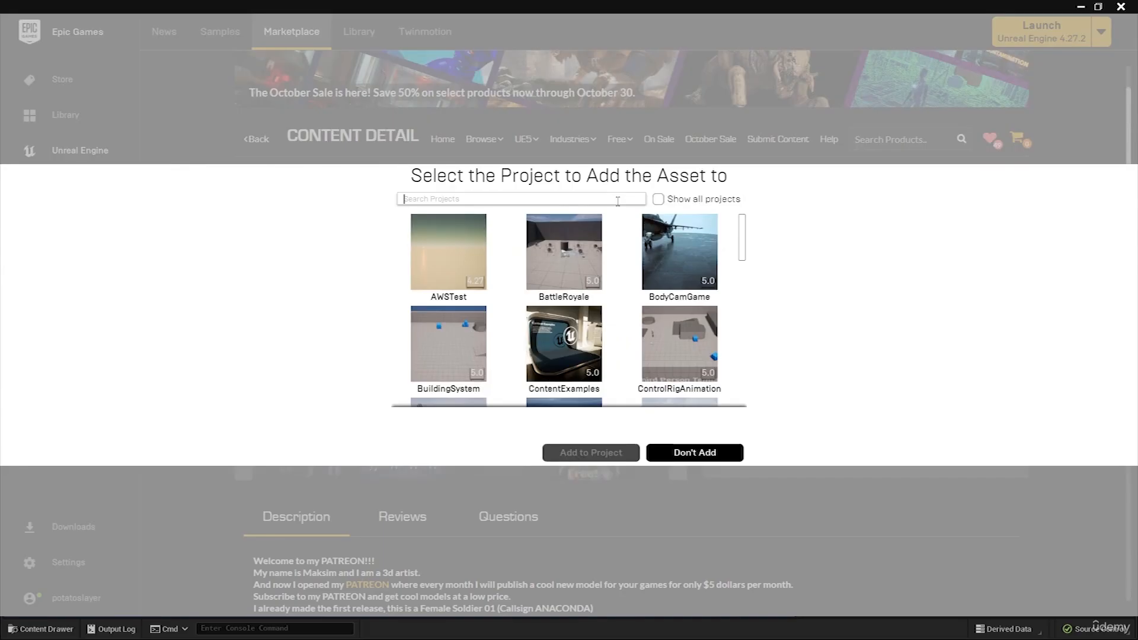
type("sur")
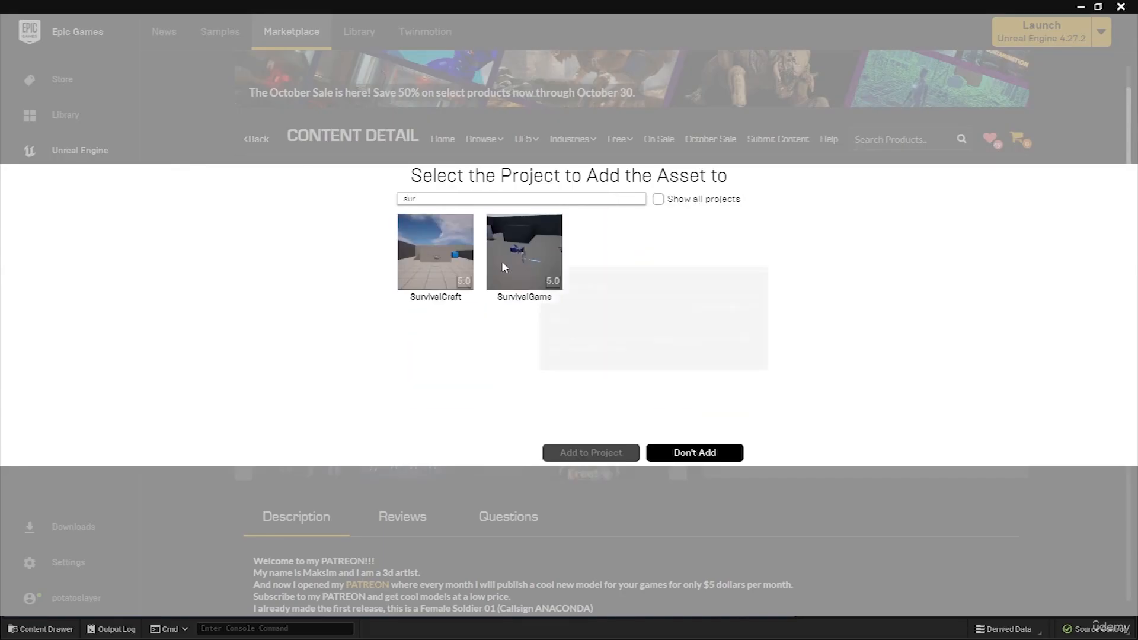
left_click(446, 282)
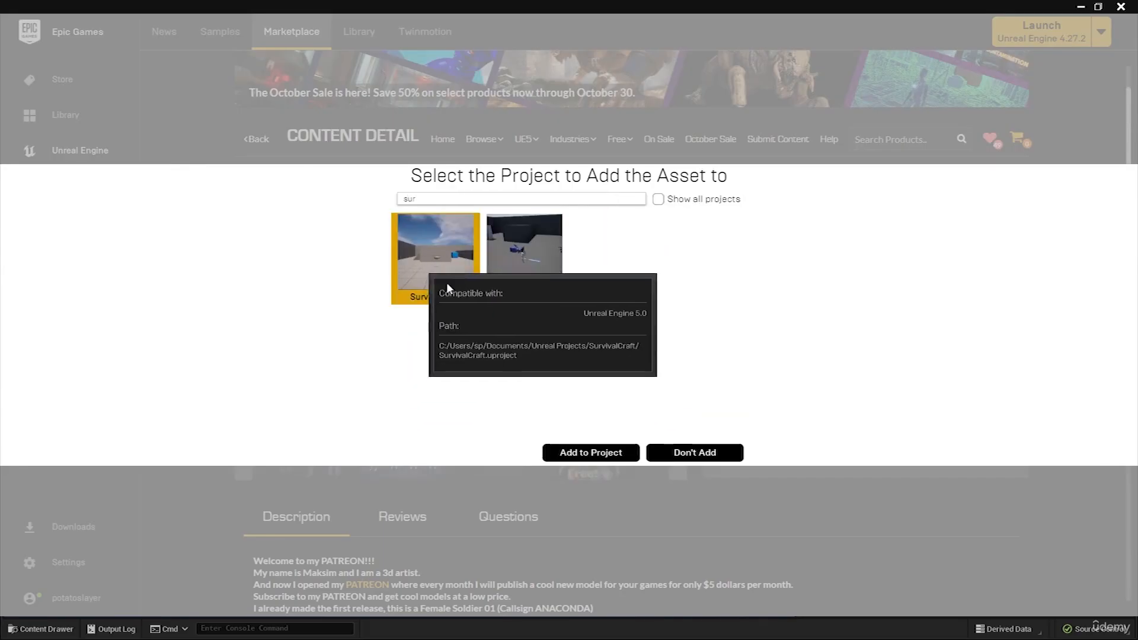
left_click(593, 453)
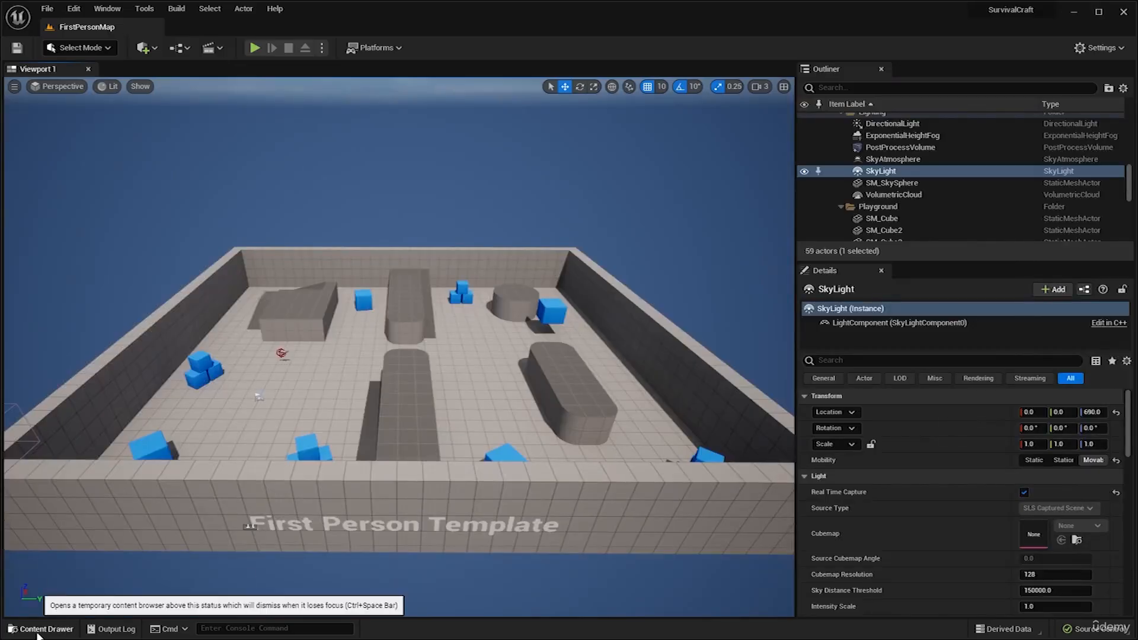
In the Unreal Editor, dock the content browser in the layout and set the Man folder's color to red.
left_click(38, 629)
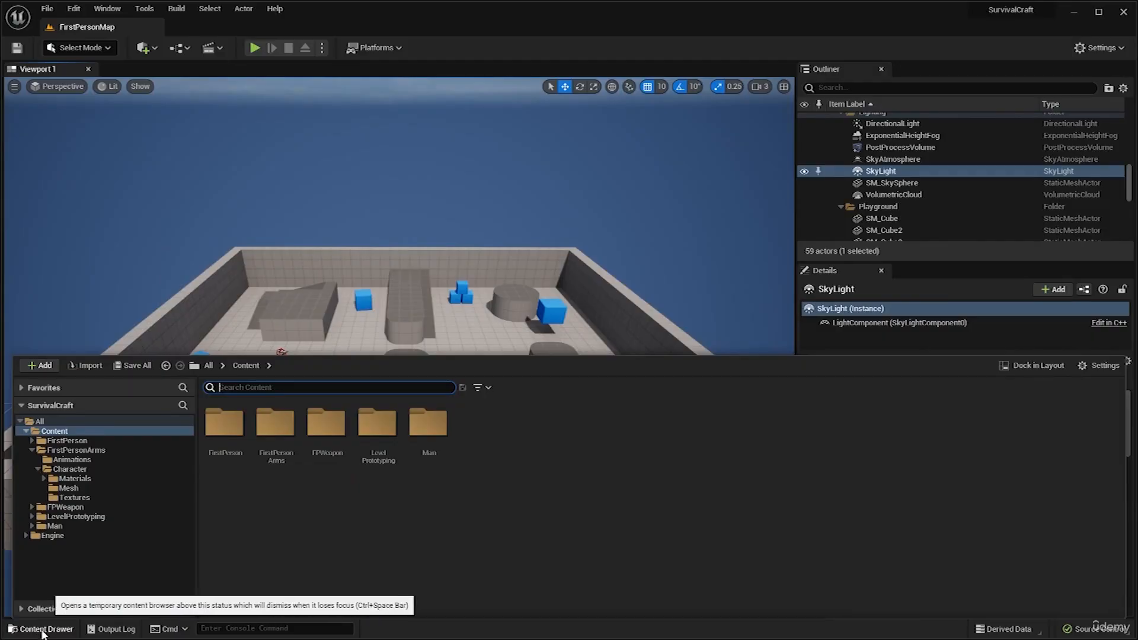
left_click(1028, 368)
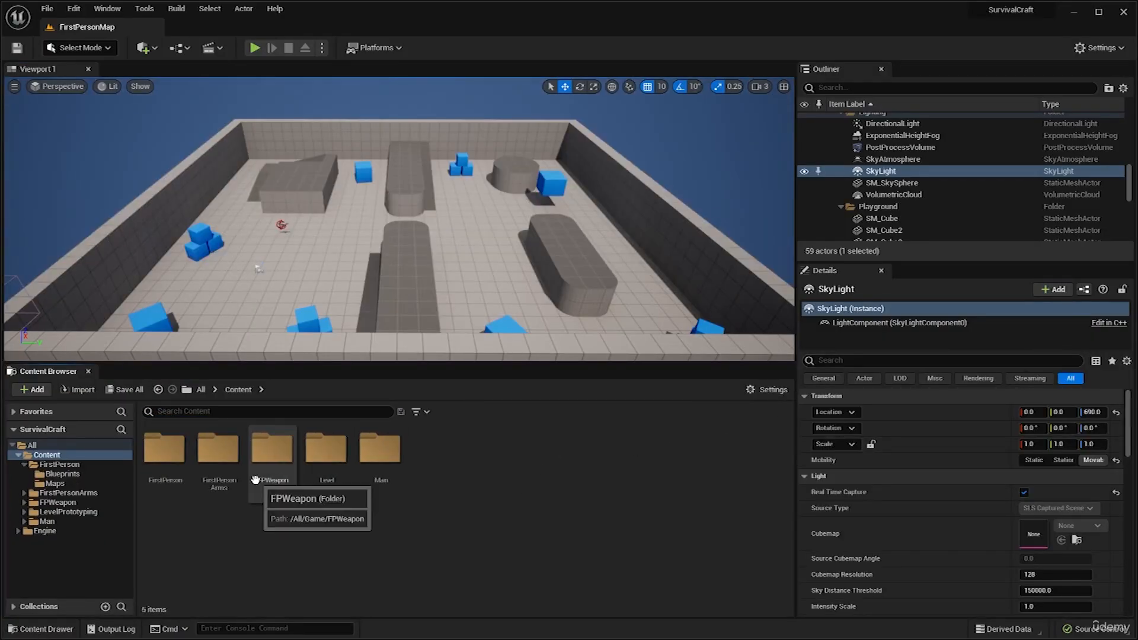
left_click(396, 458)
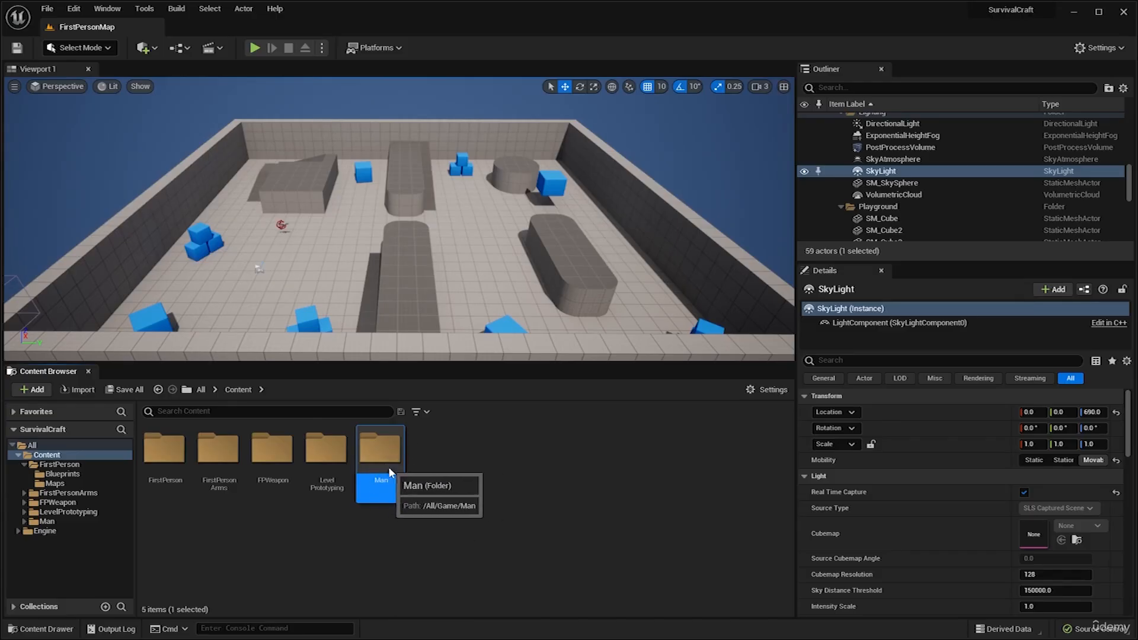
right_click(381, 459)
left_click(380, 459)
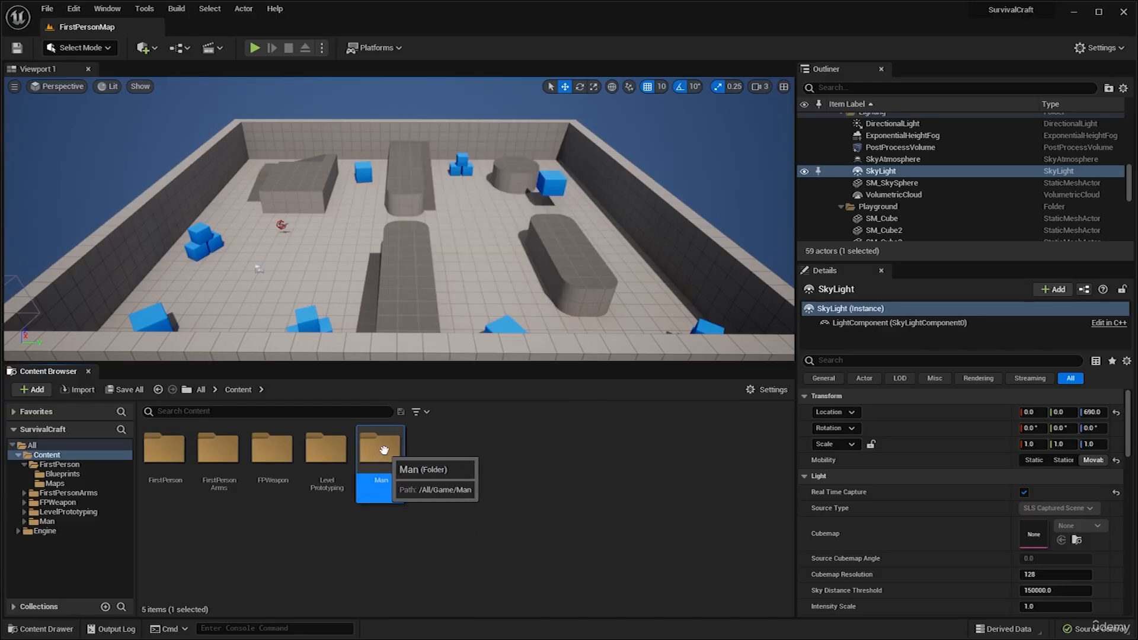
right_click(386, 451)
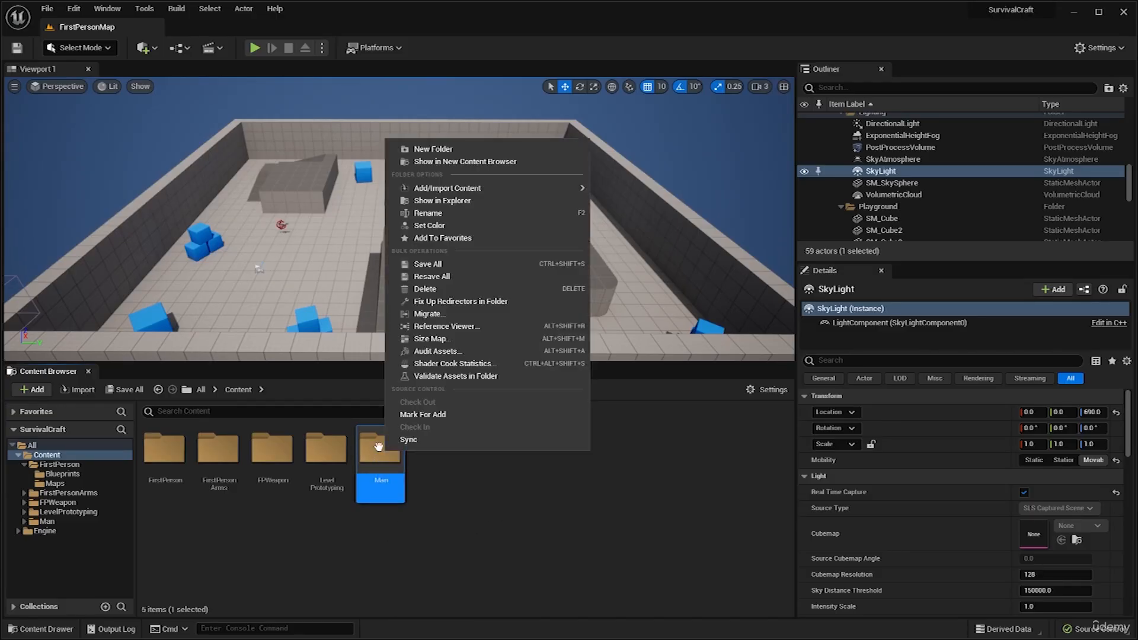
left_click(461, 226)
left_click_drag(548, 337, 582, 330)
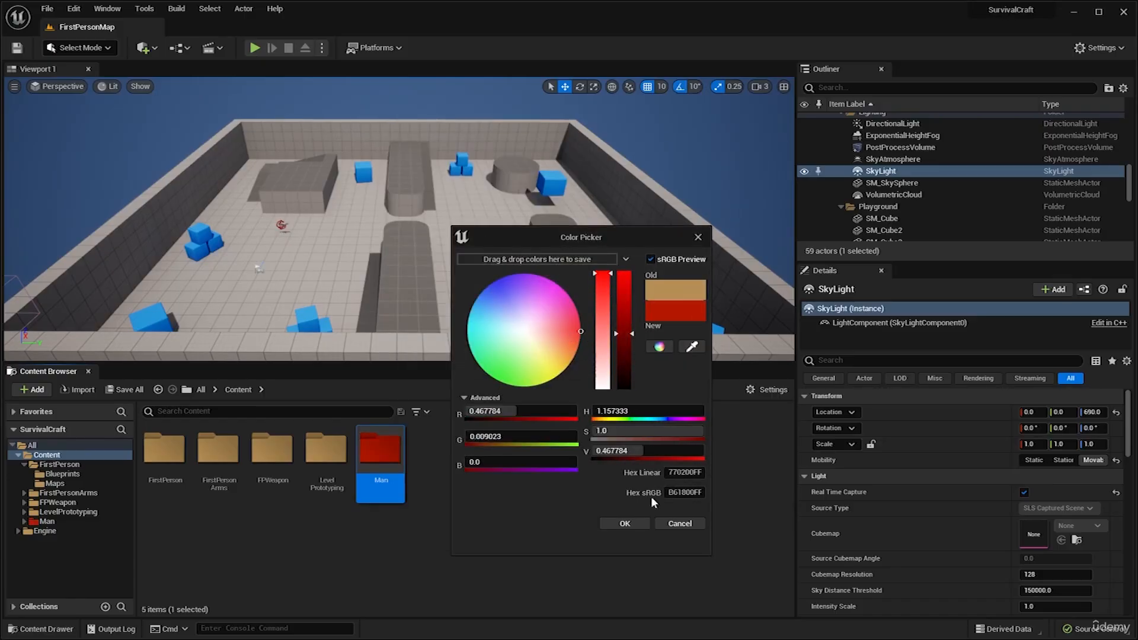
left_click(627, 524)
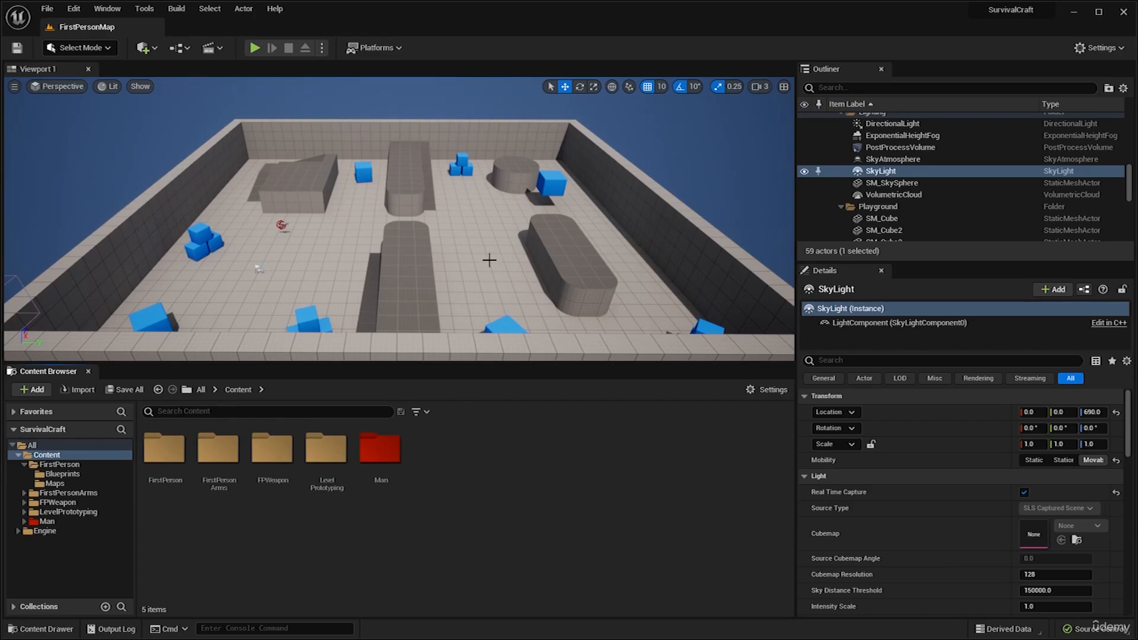
Create a new folder named _Main in the Content folder.
mouse_move(488, 260)
right_mouse_down()
mouse_move(462, 251)
mouse_move(480, 254)
right_mouse_up()
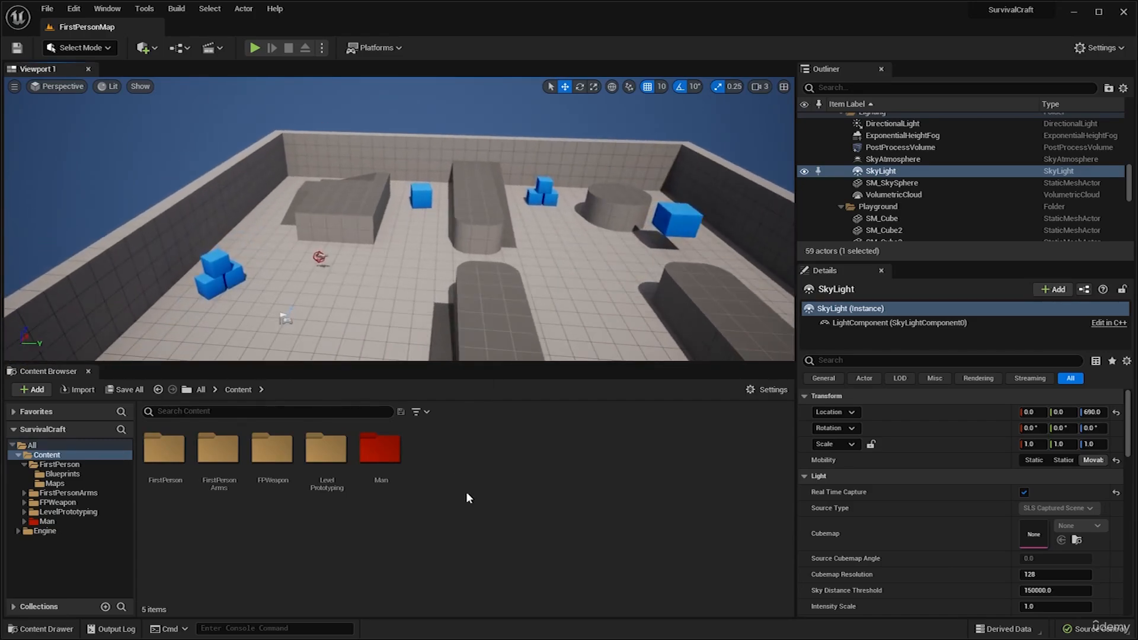
right_click(478, 473)
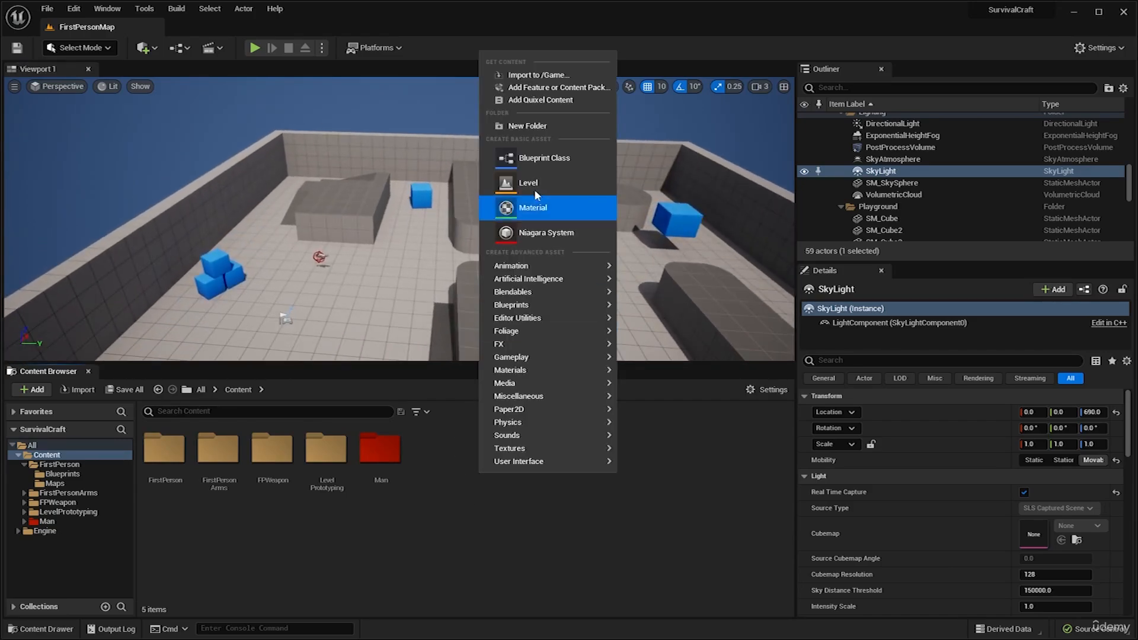
left_click(528, 126)
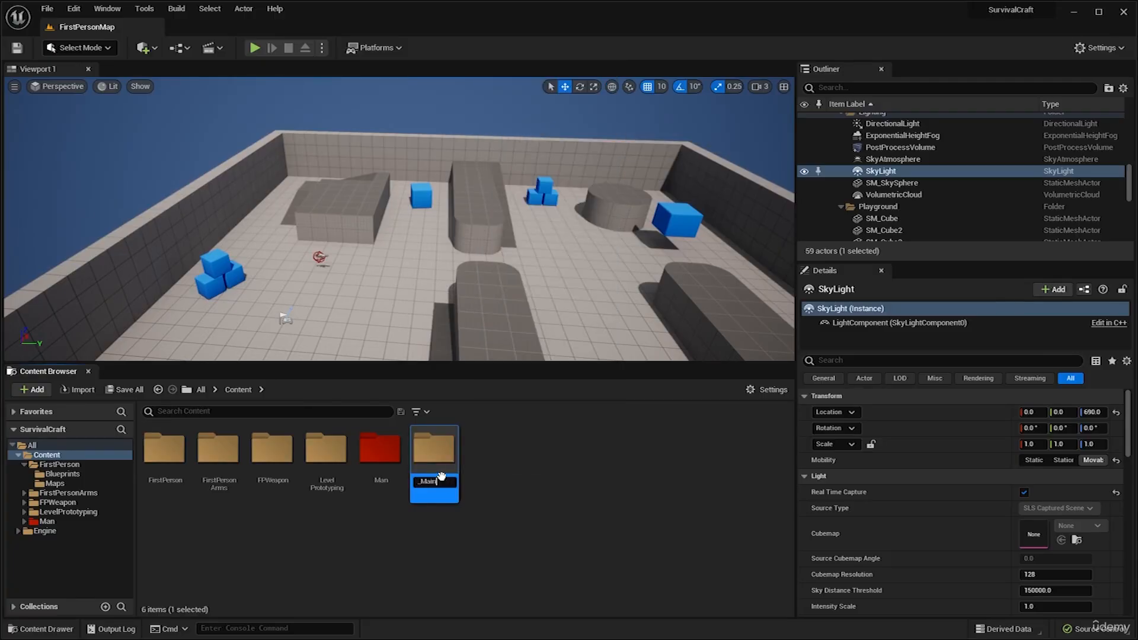
key("Return")
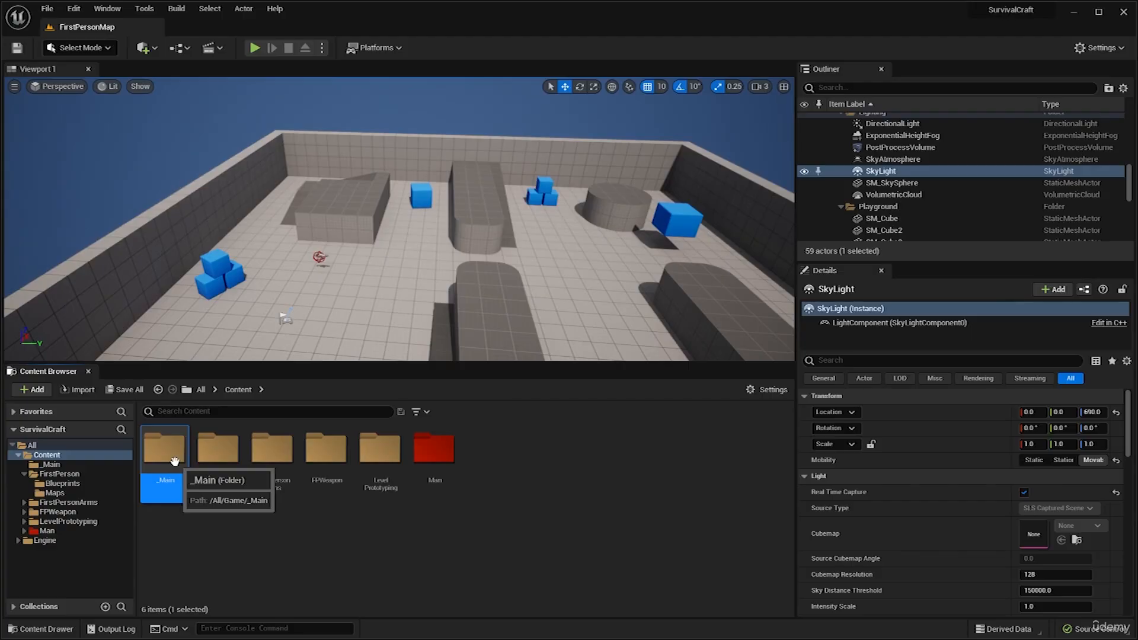
Move the BP_FirstPersonCharacter blueprint from FirstPerson/Blueprints into the _Main folder, and check it there.
double_click(219, 451)
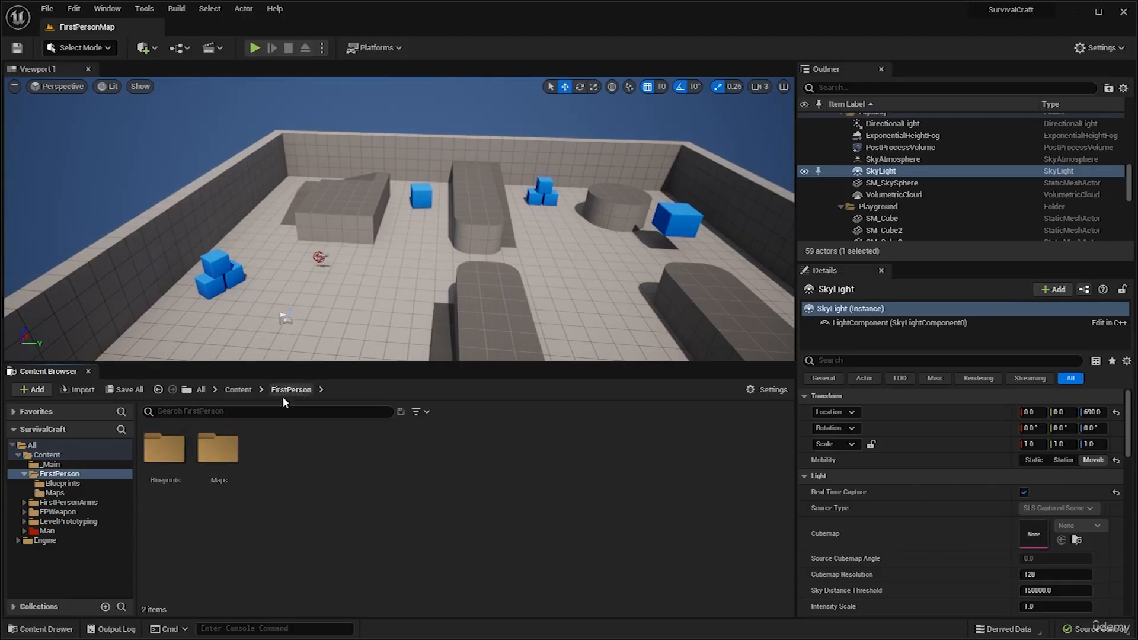
double_click(164, 449)
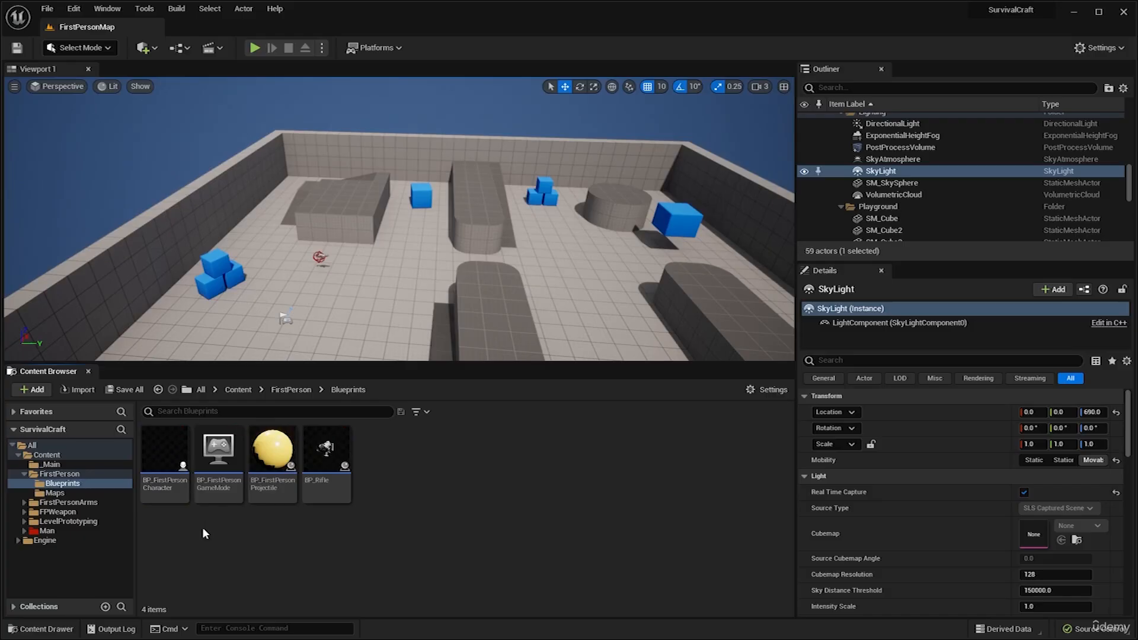
left_click(164, 473)
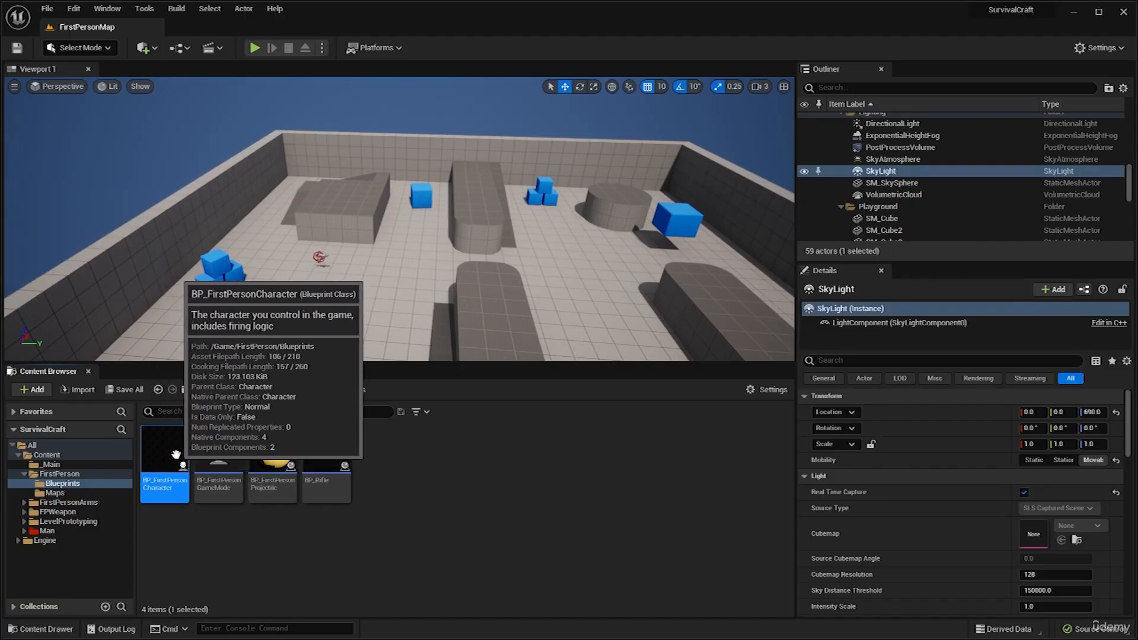
left_click_drag(175, 471, 54, 465)
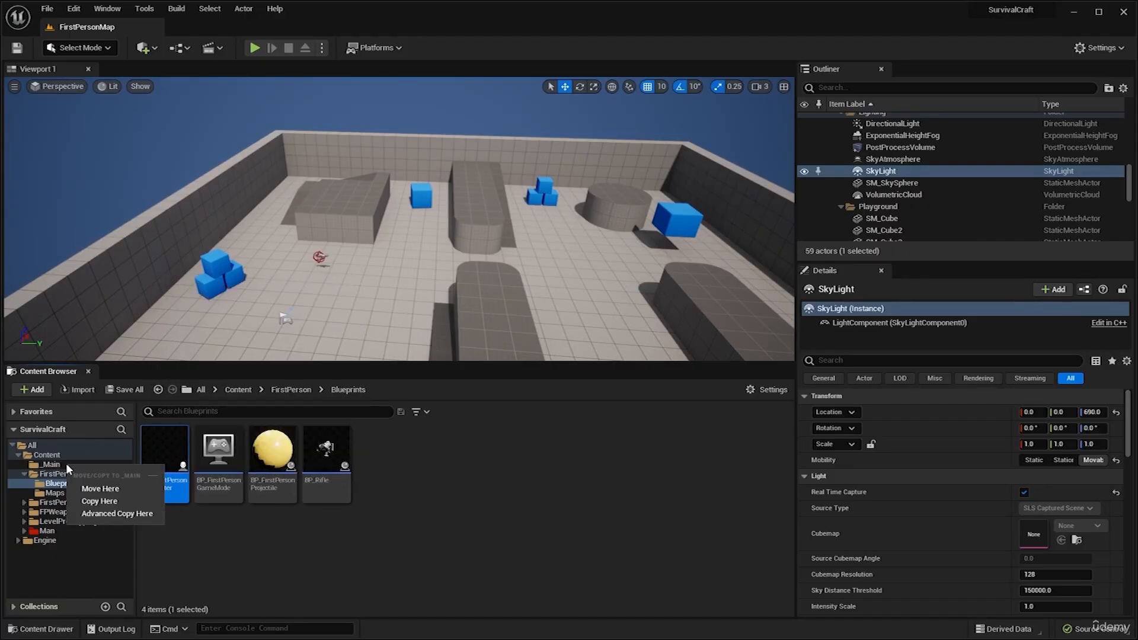
left_click(106, 490)
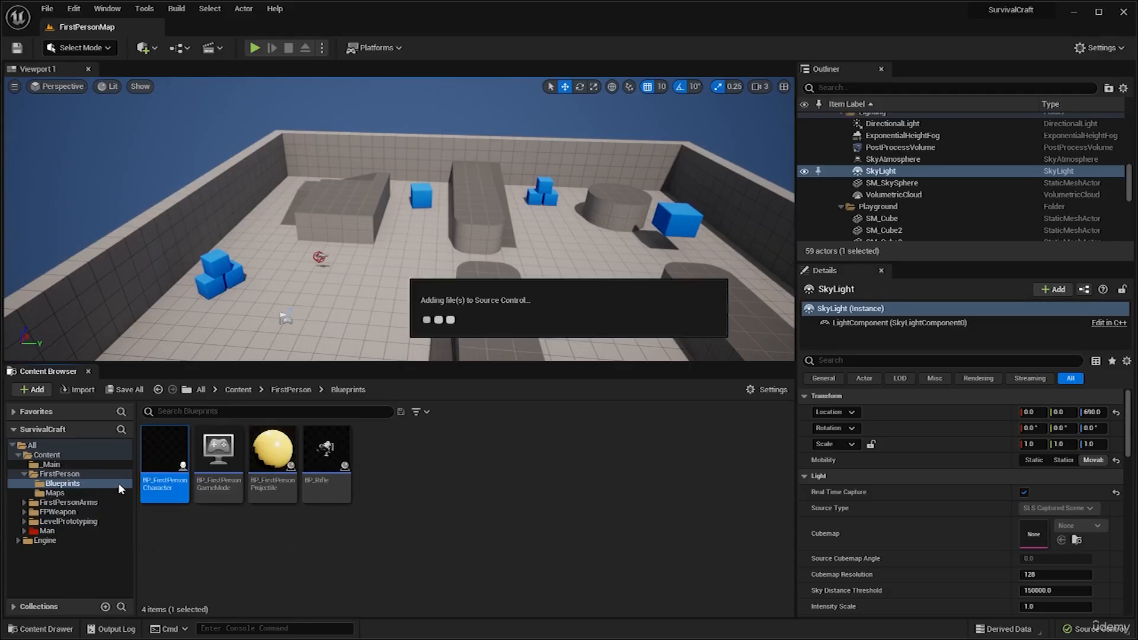
left_click(77, 463)
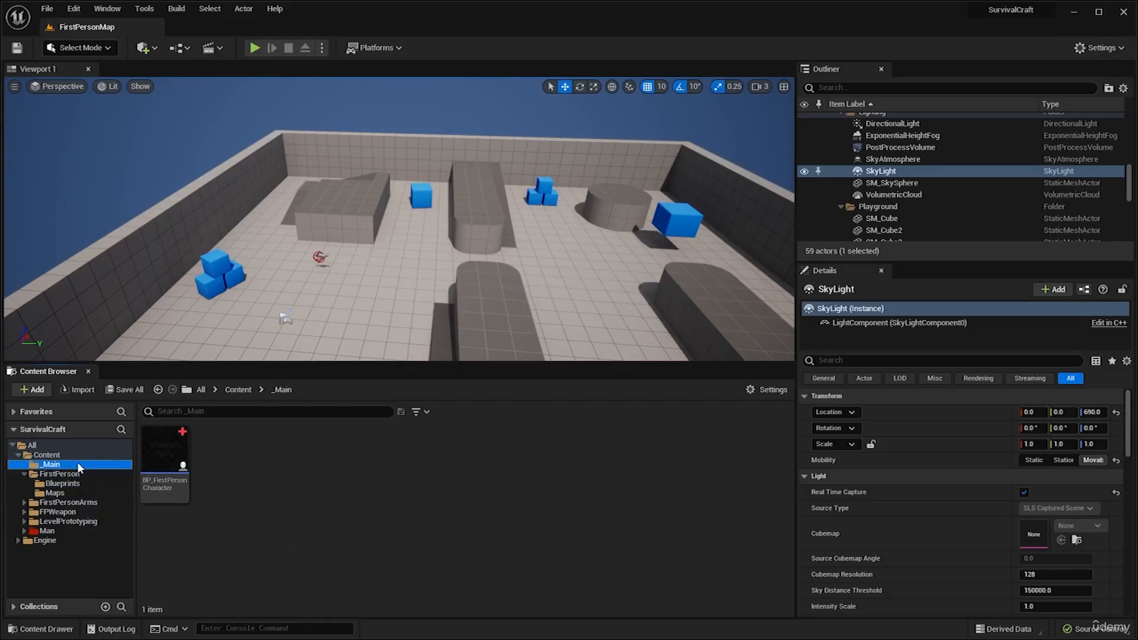
left_click(177, 460)
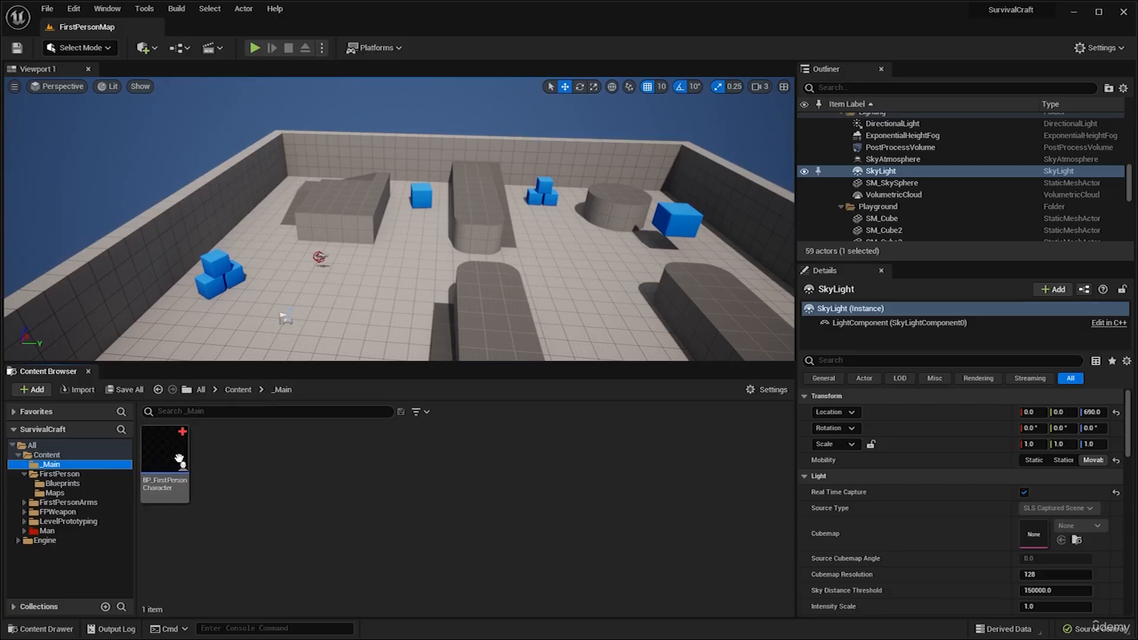
Save the changes and fix up redirectors in the entire Content folder.
left_click(72, 455)
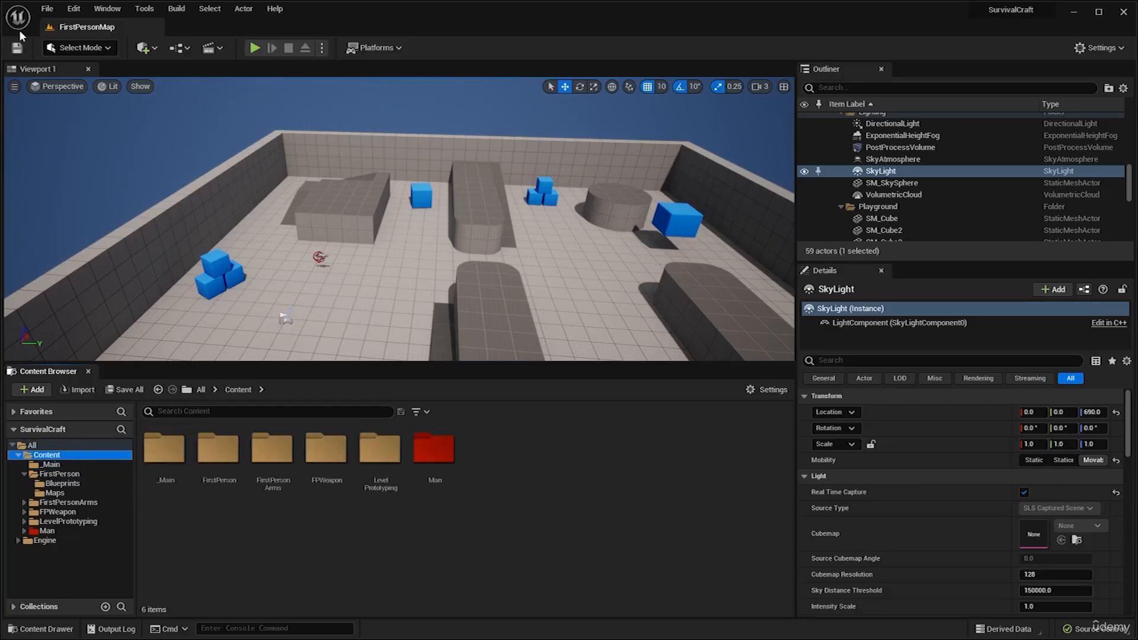
left_click(47, 8)
left_click(89, 111)
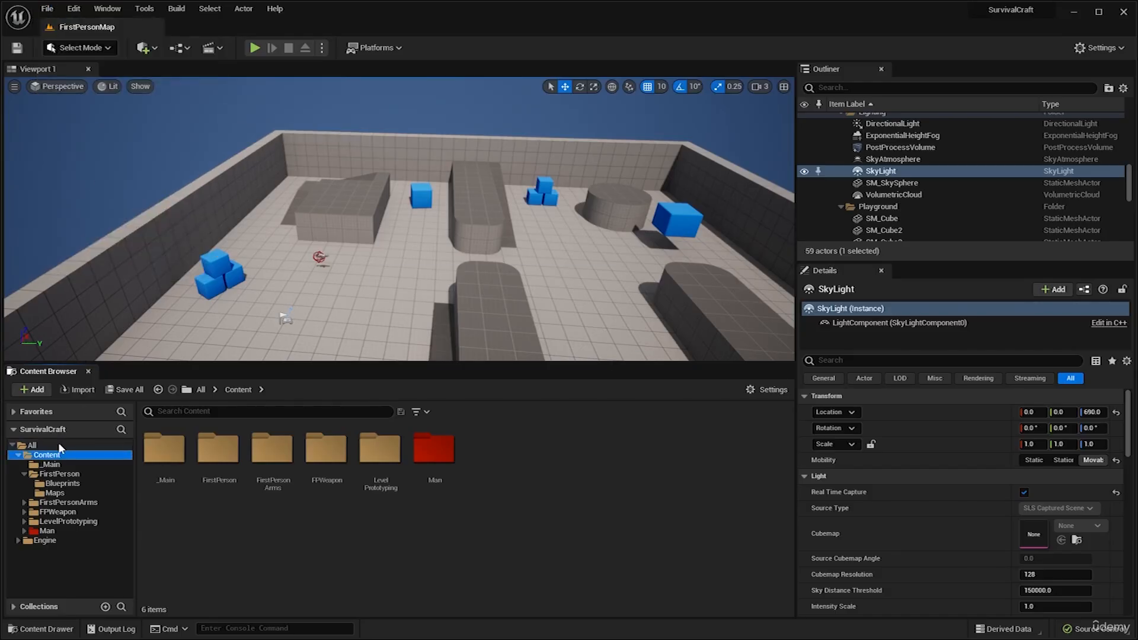
right_click(43, 461)
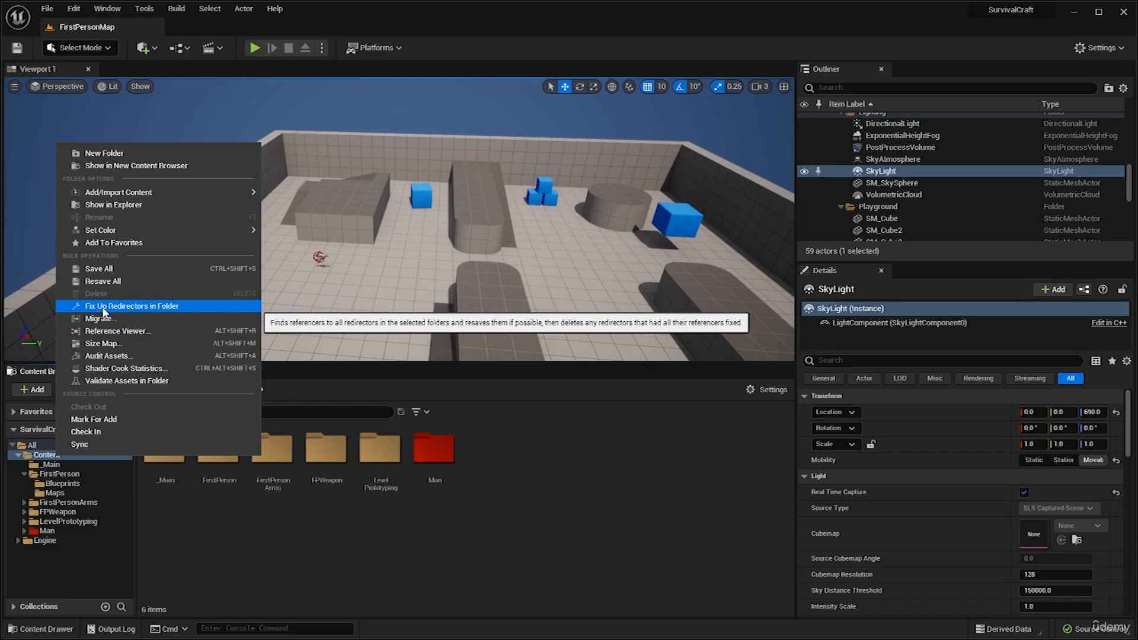
left_click(147, 307)
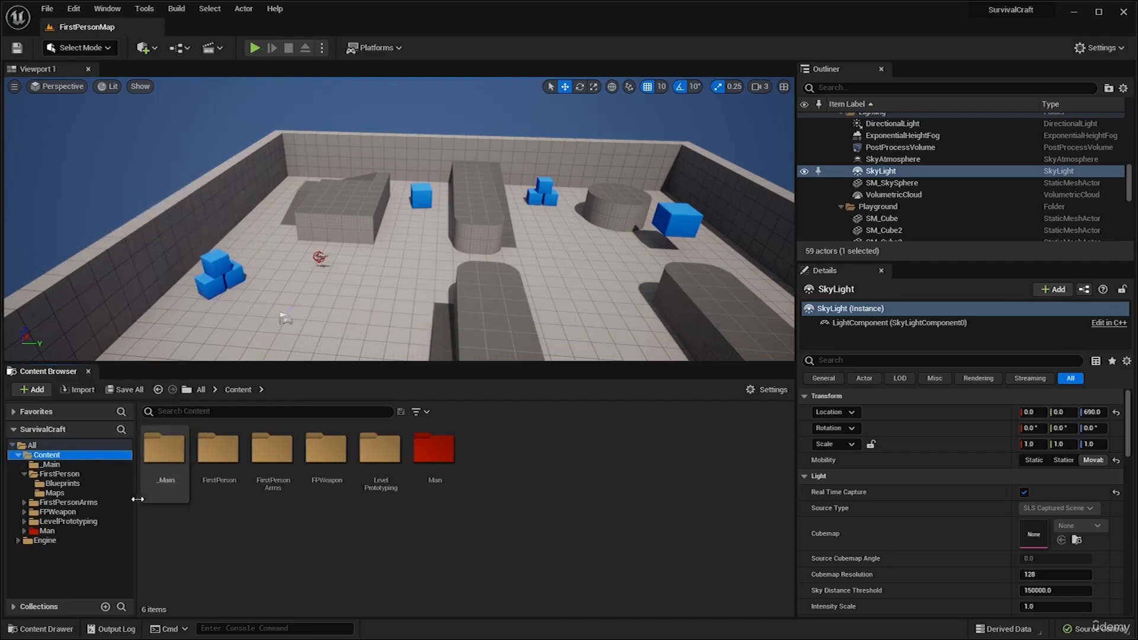
Browse to the Man/Mesh/Full folder and select the SK_Man_Full_01 skeletal mesh.
double_click(164, 452)
left_click(225, 387)
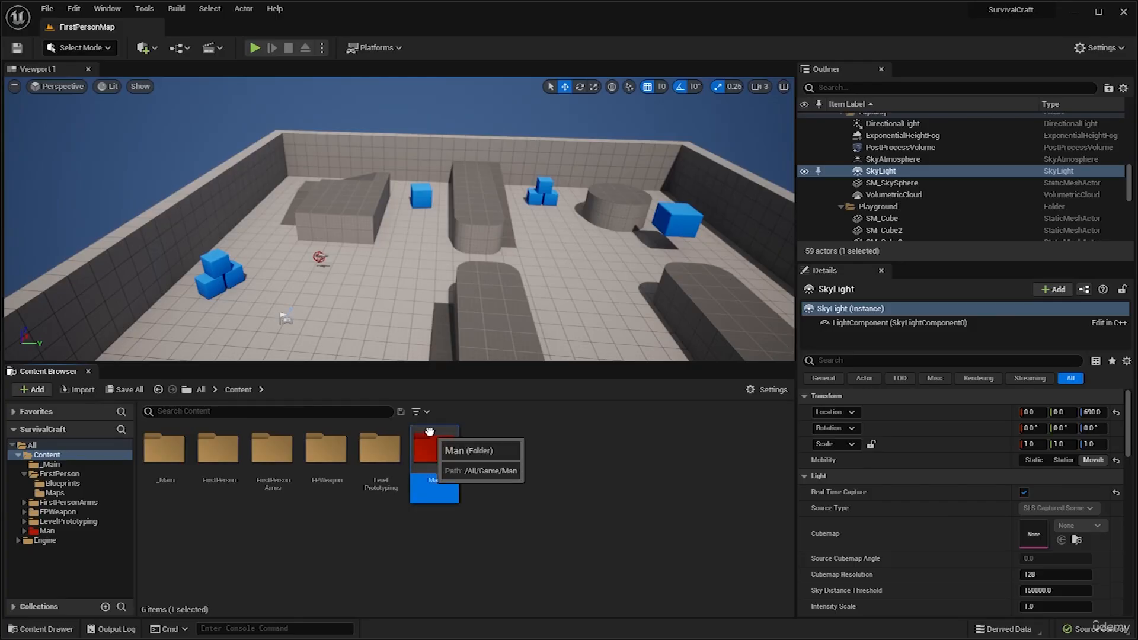
double_click(434, 459)
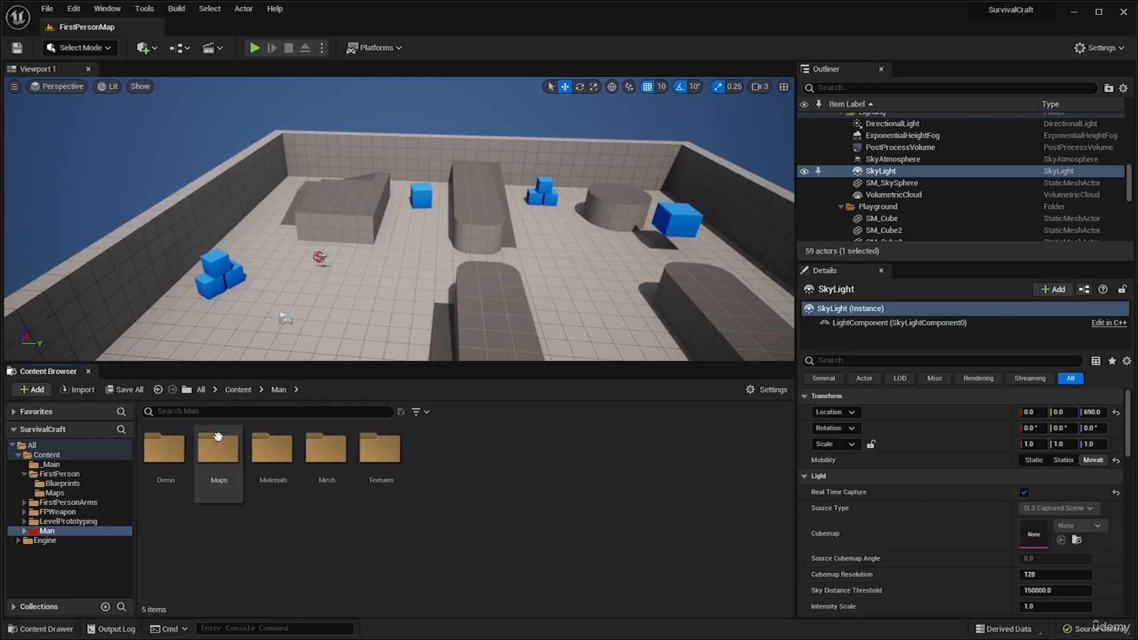
double_click(322, 457)
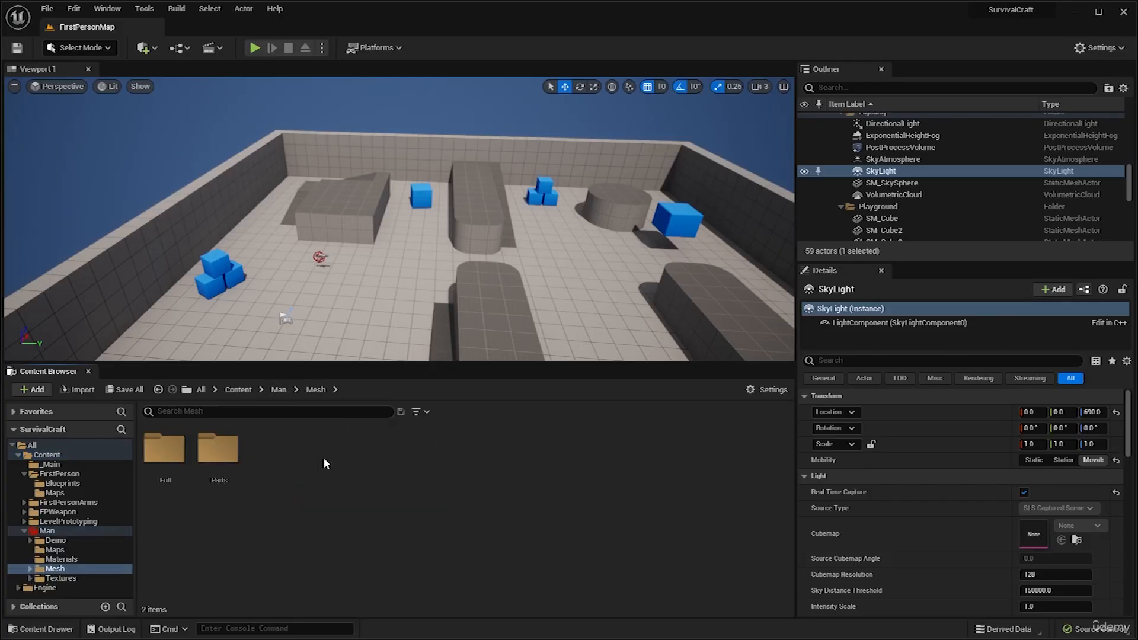
double_click(155, 460)
mouse_move(157, 476)
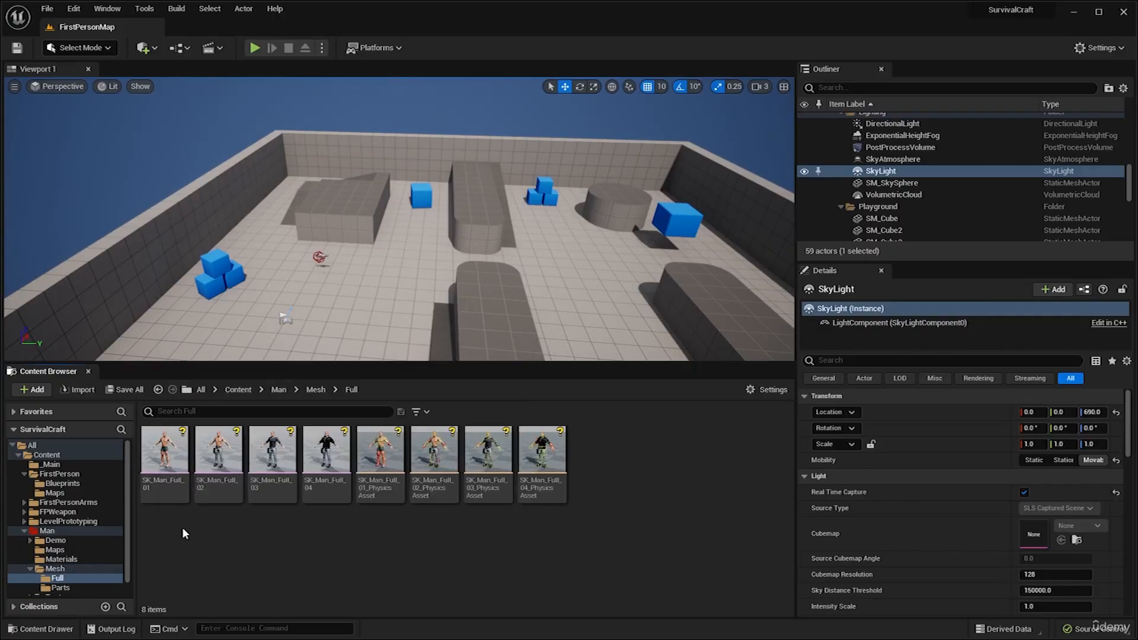
left_click(164, 498)
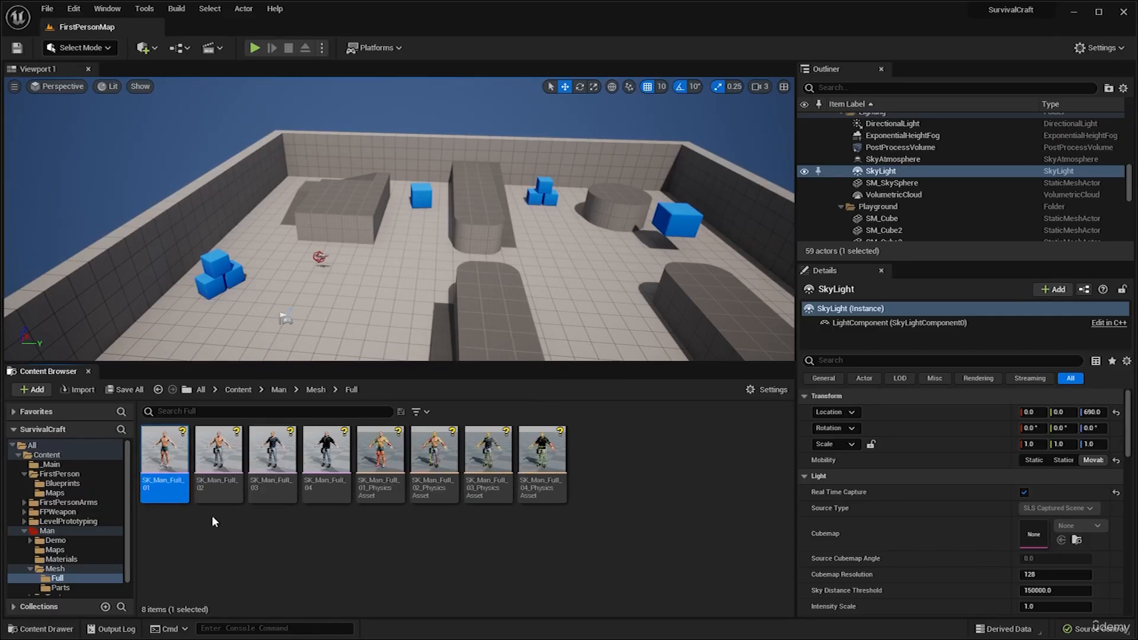
Open SK_Man_Full_01, look over the character body, and dock its editor tab beside the FirstPersonMap tab.
double_click(177, 449)
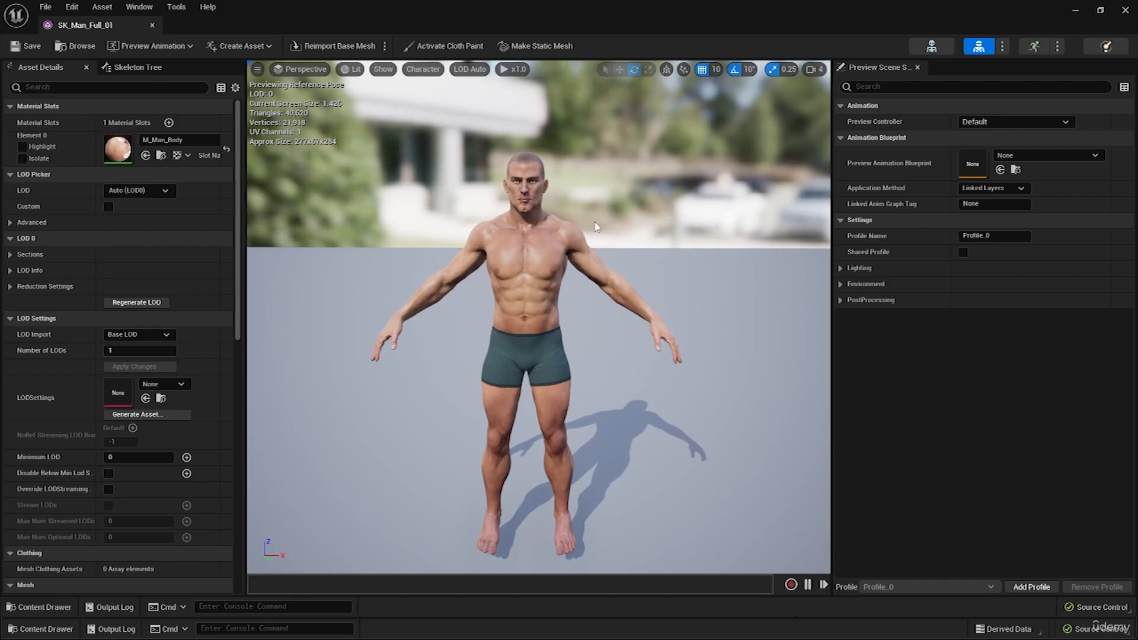
middle_click_drag(583, 221, 549, 222)
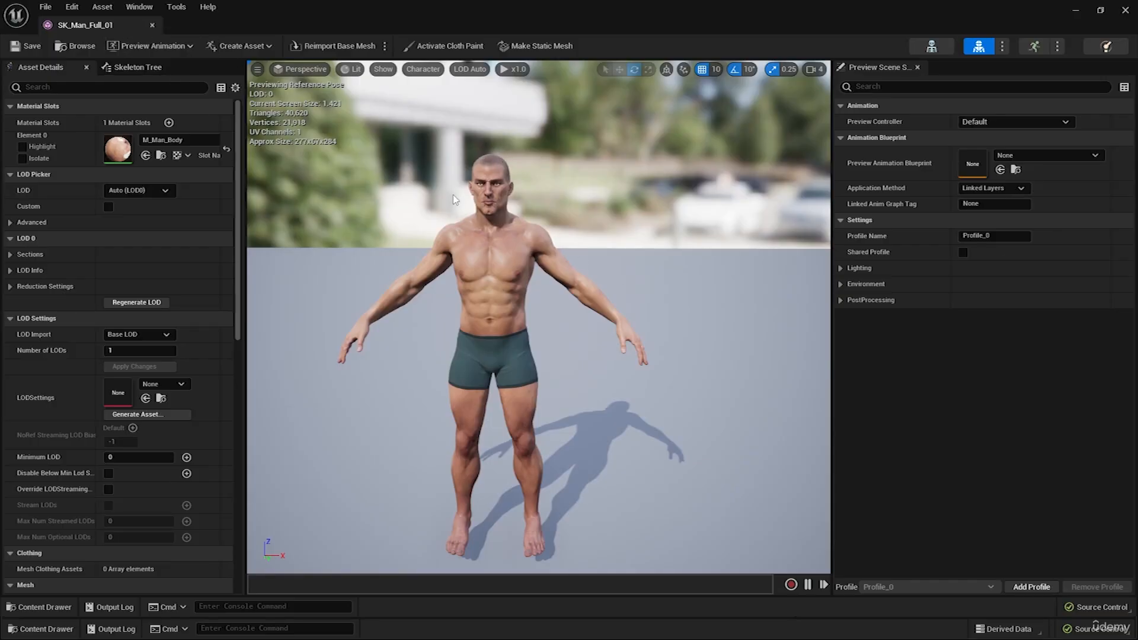
middle_click_drag(455, 200, 460, 200)
left_click_drag(121, 31, 276, 31)
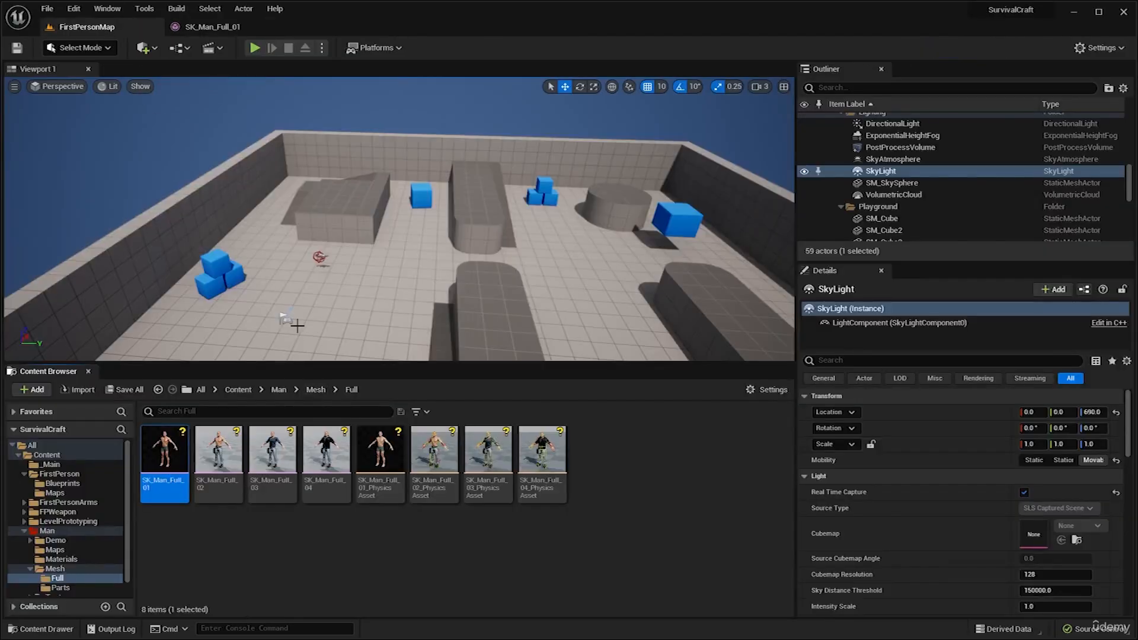
Create a new folder named Animations in the Man folder and open it.
left_click(312, 390)
left_click(280, 390)
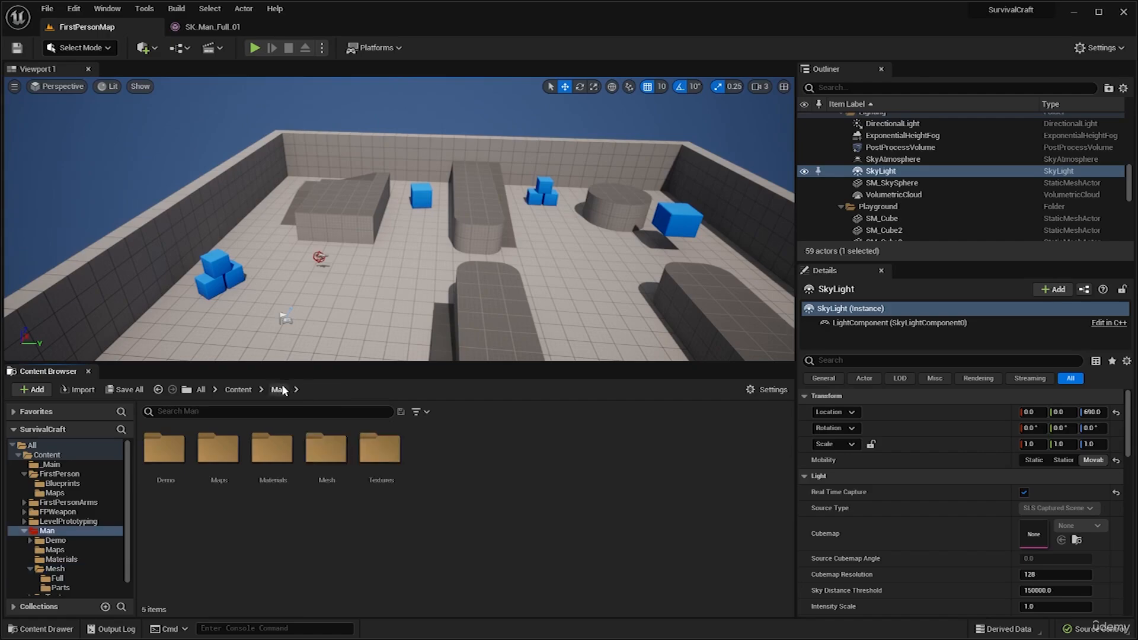
right_click(456, 461)
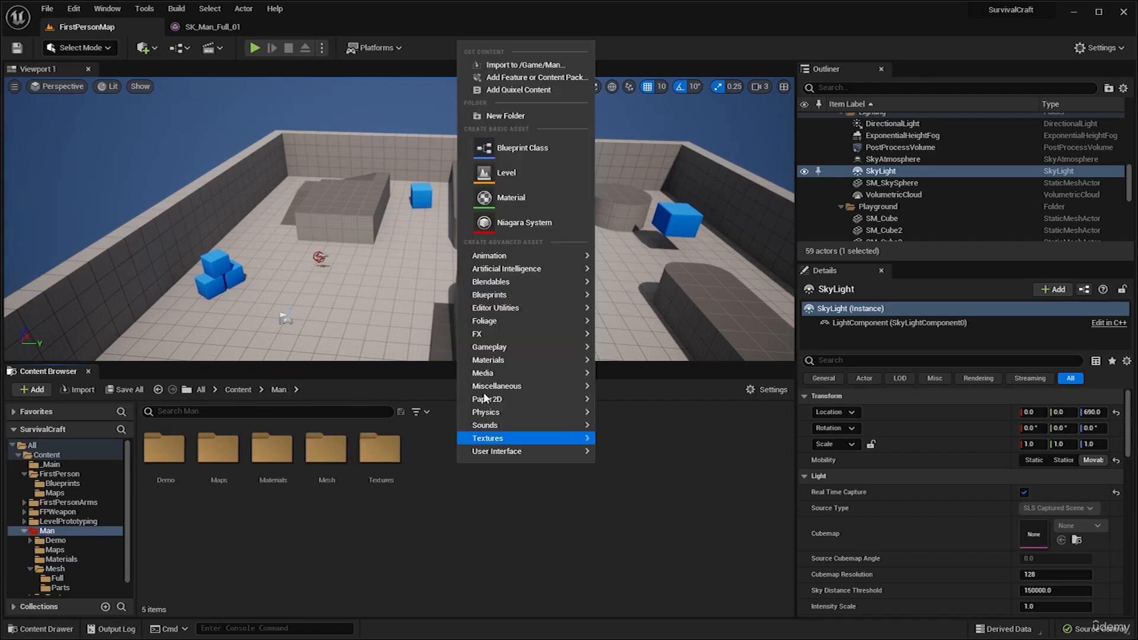
left_click(513, 114)
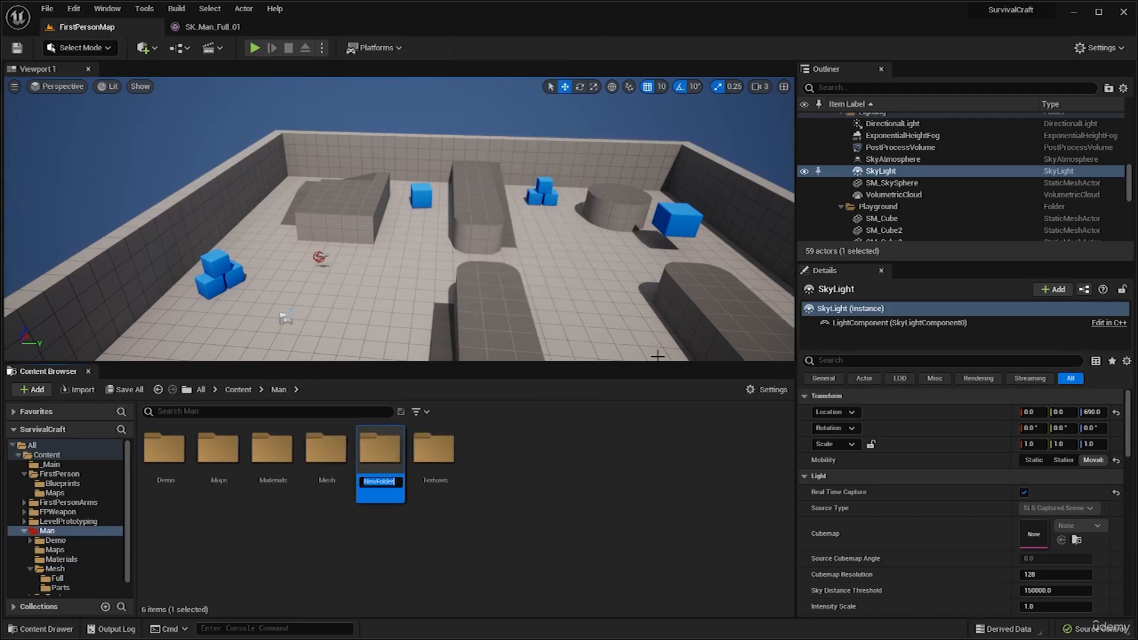
type("A")
key("Return")
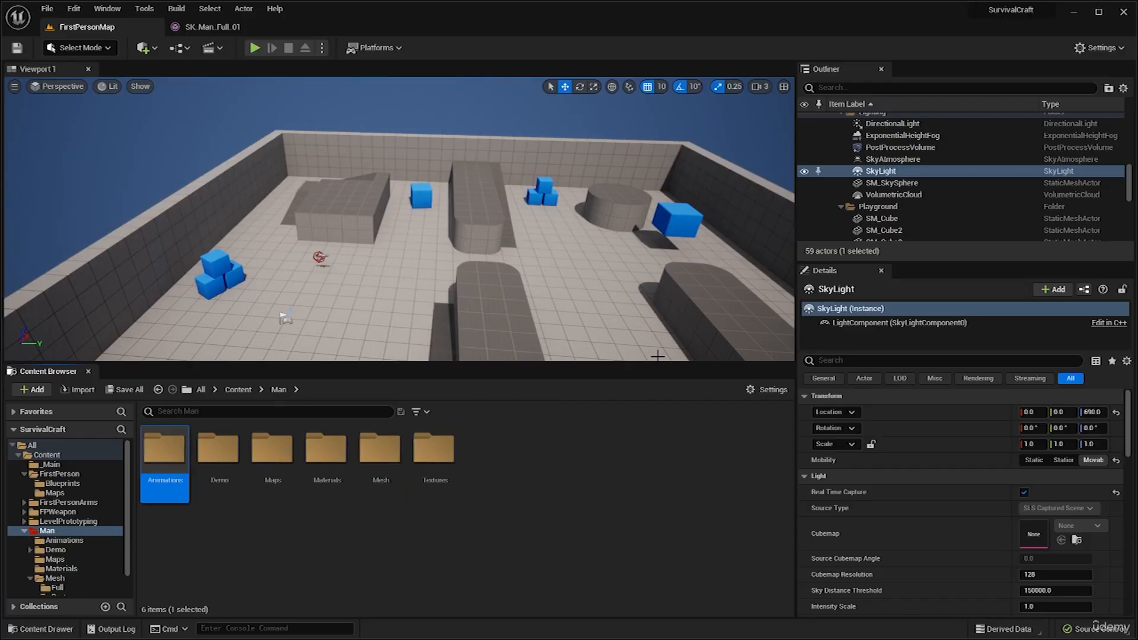
double_click(178, 462)
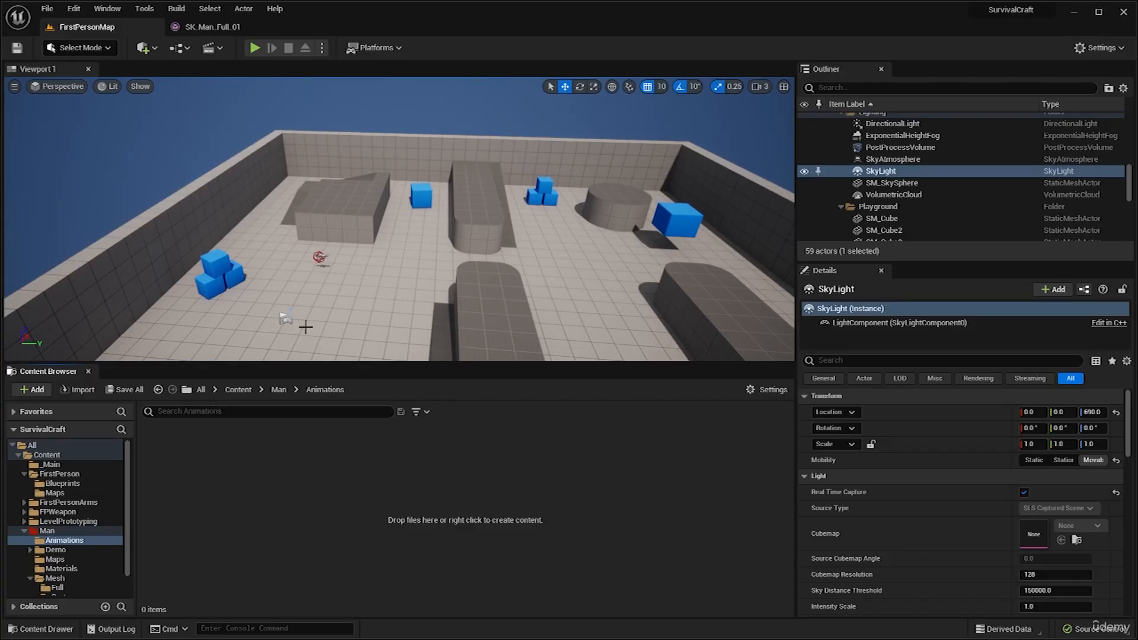
Minimize the Unreal Editor and open the First Person anims folder on the desktop.
right_click_drag(392, 326, 379, 325)
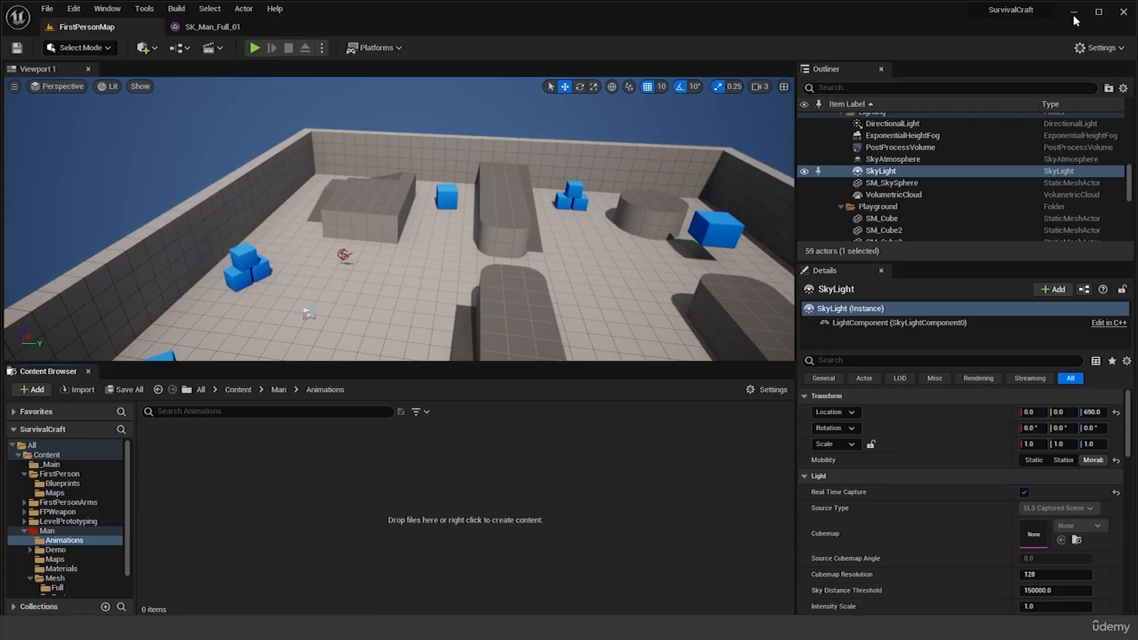
left_click(1075, 13)
left_click_drag(331, 175, 423, 292)
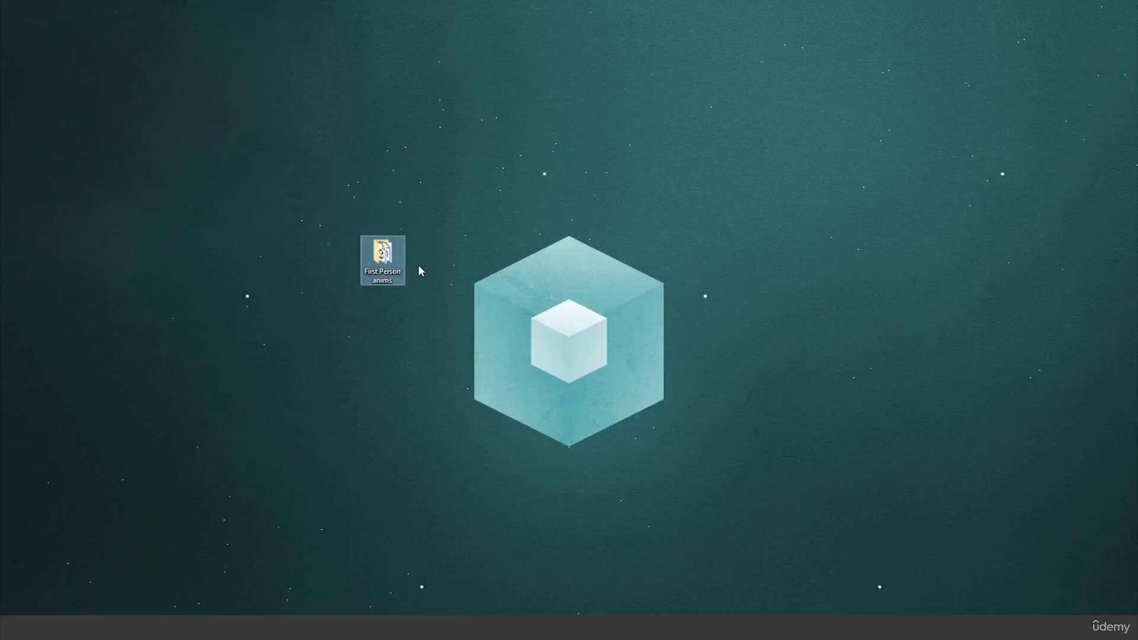
left_click(410, 266)
left_click_drag(1137, 237, 708, 140)
left_click(1087, 131)
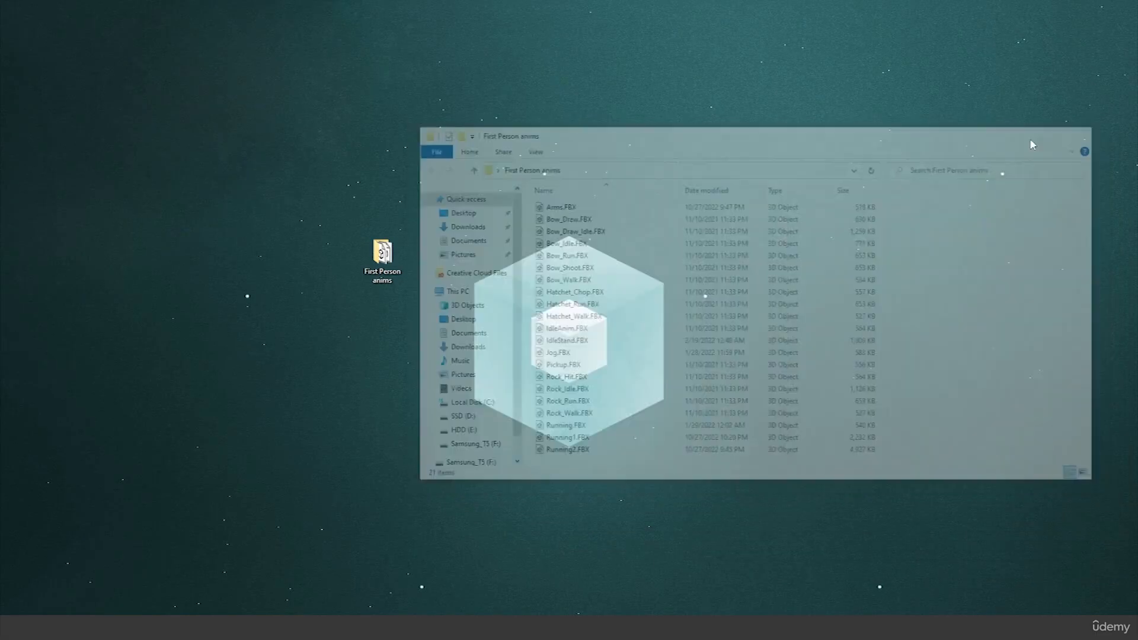
right_click(376, 244)
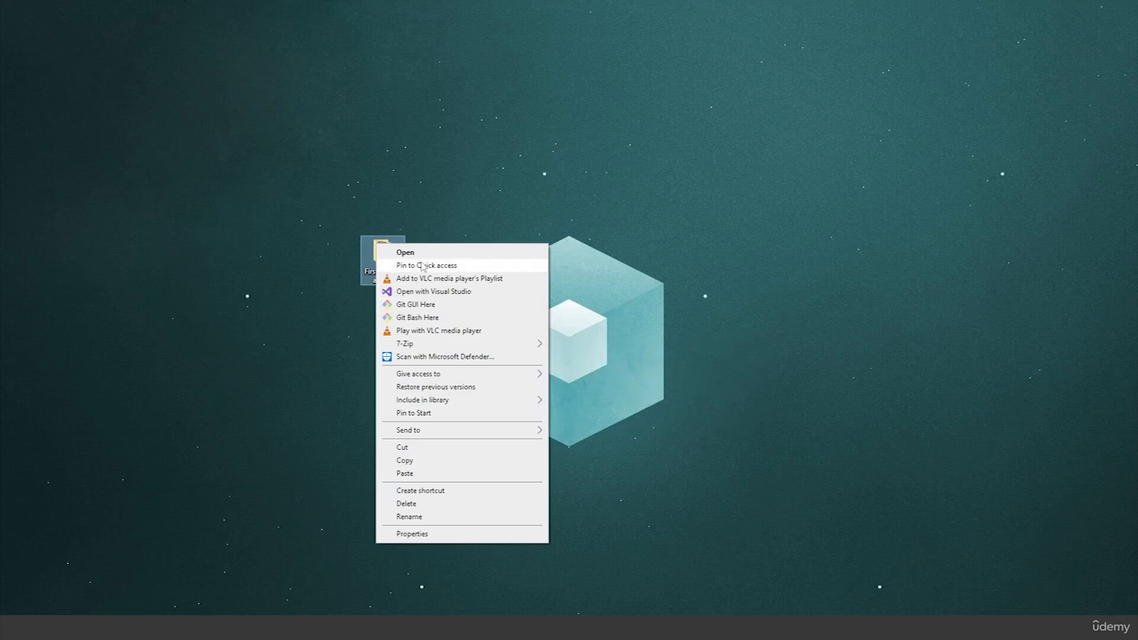
left_click(624, 260)
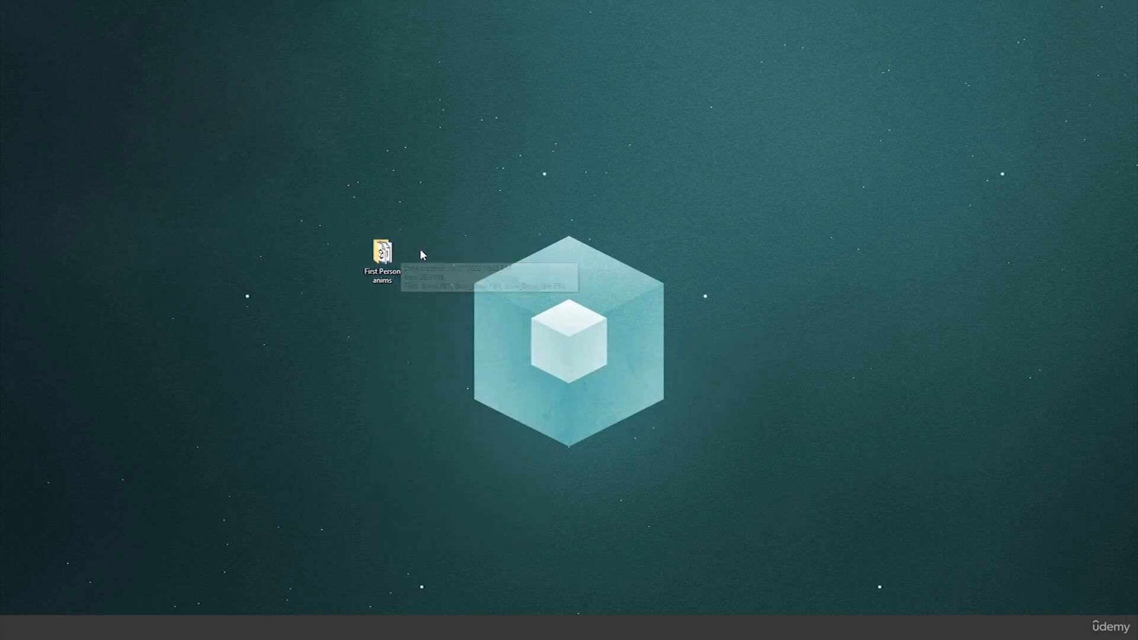
double_click(399, 257)
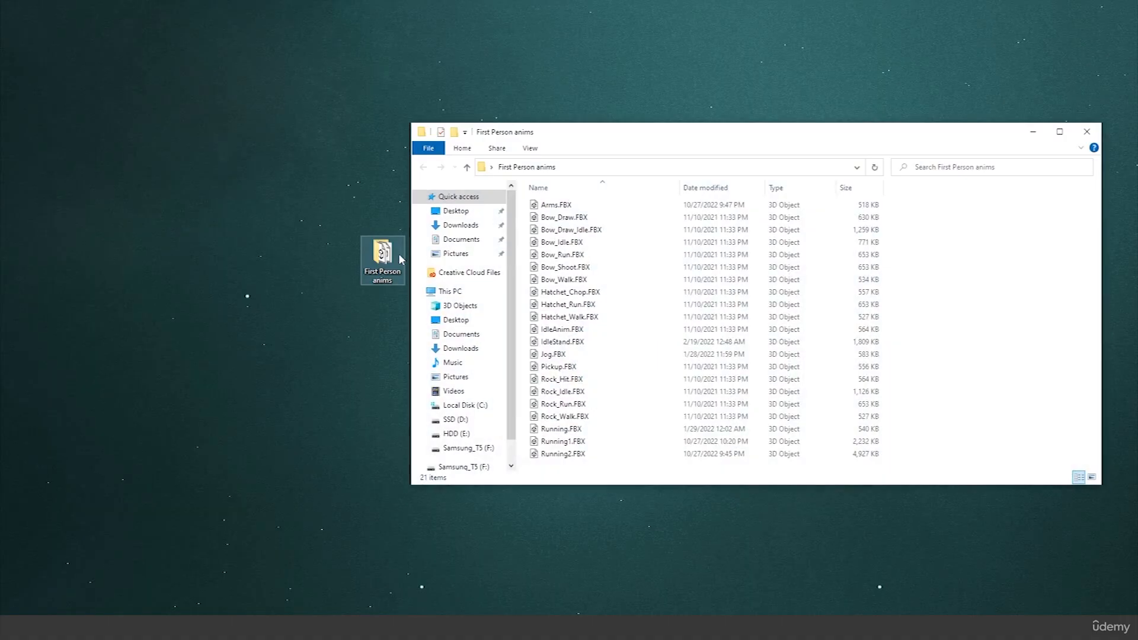
Bring back the Unreal Editor in a smaller window and place the First Person anims file window beside its empty Animations folder.
left_click_drag(921, 207, 643, 219)
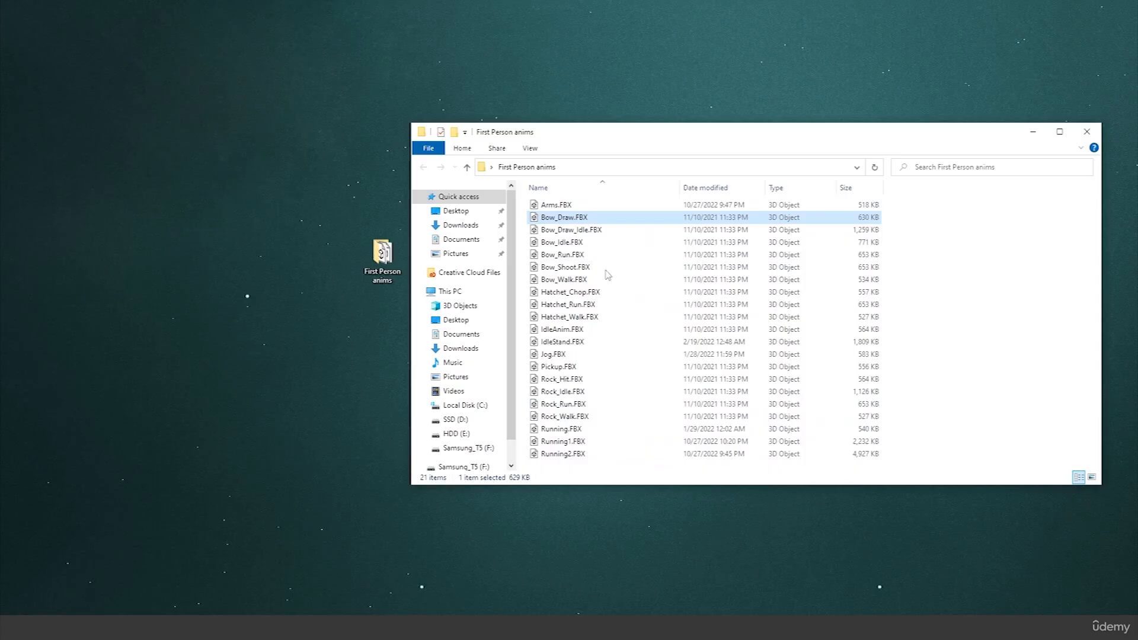
left_click_drag(913, 205, 762, 471)
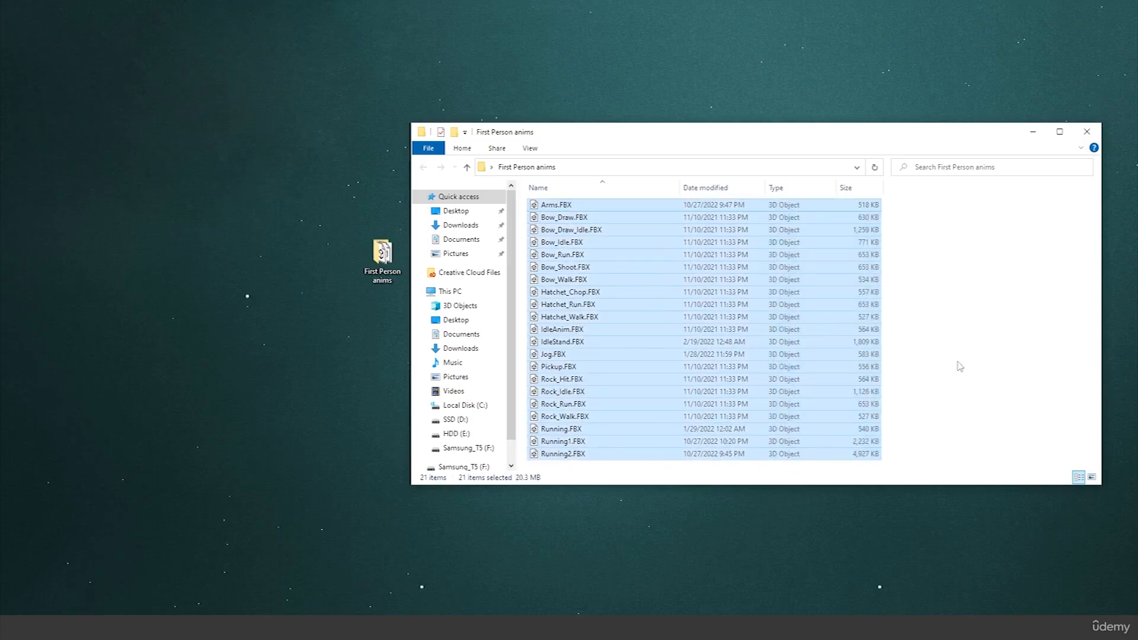
left_click(960, 366)
left_click_drag(532, 109, 392, 43)
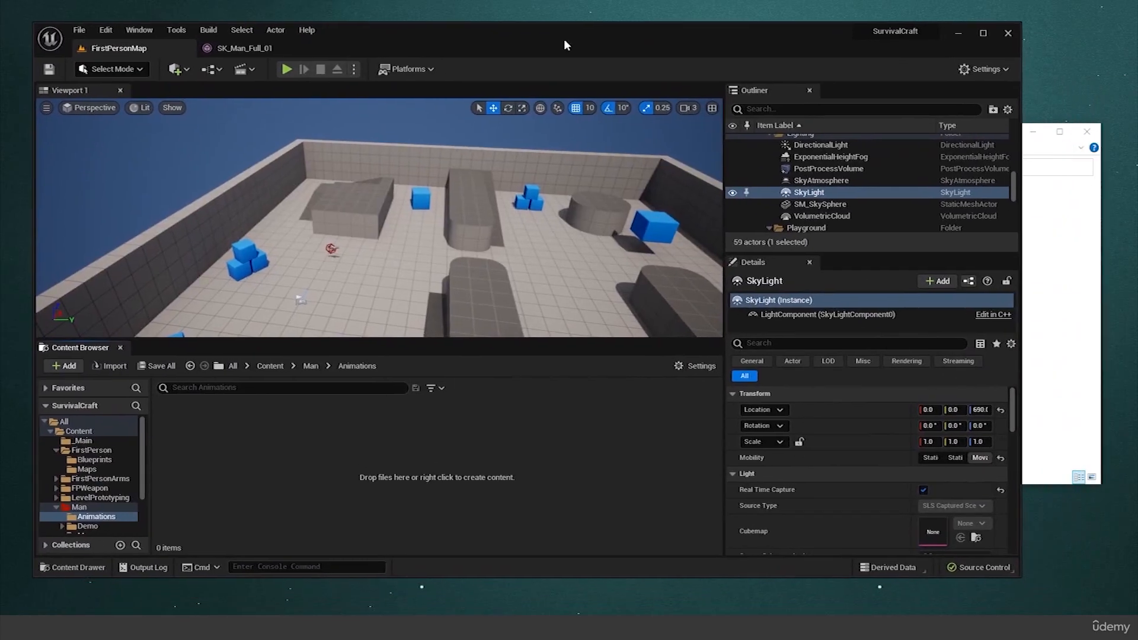
left_click(1076, 296)
left_click_drag(682, 137, 864, 142)
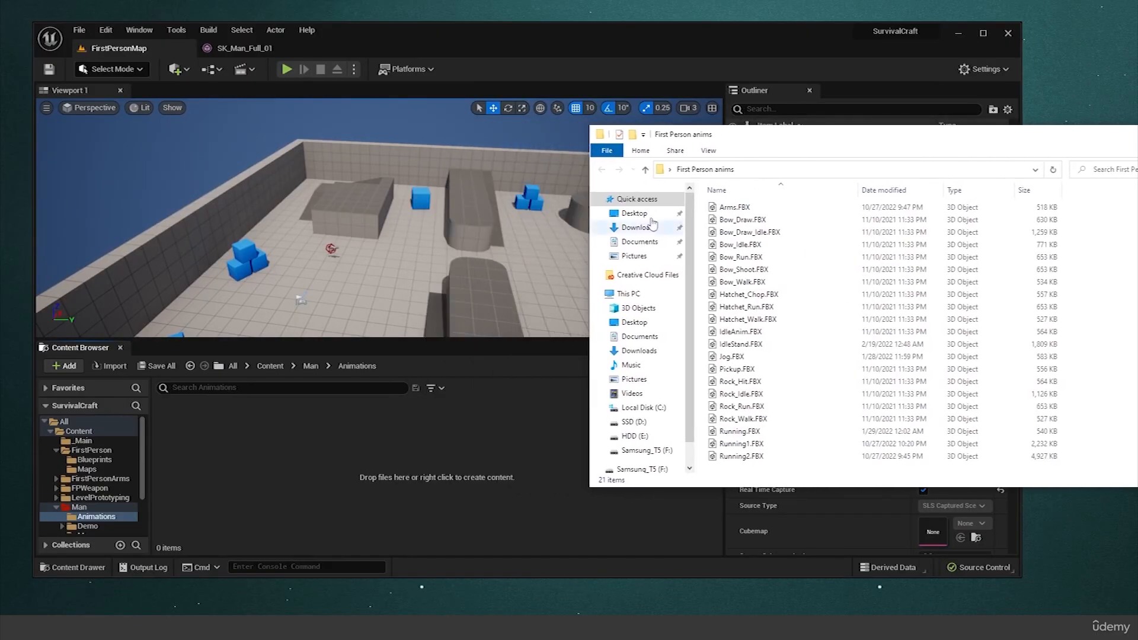
Look through the bow, hatchet, idle, pickup, rock and running FBX files in the First Person anims folder.
left_click(735, 219)
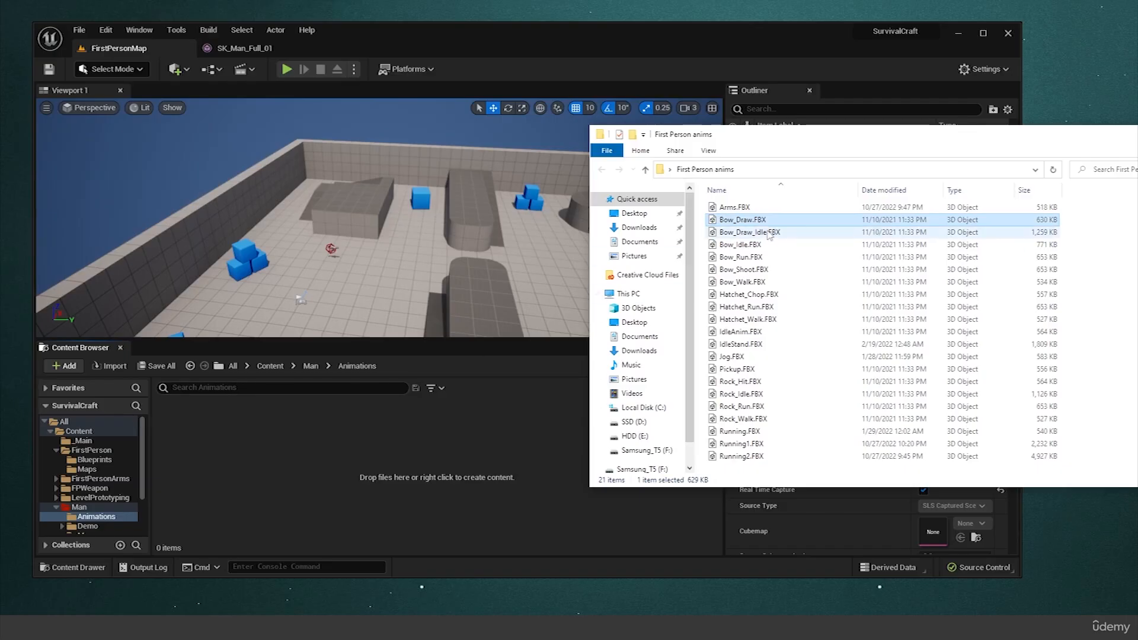
left_click(781, 222, "ctrl")
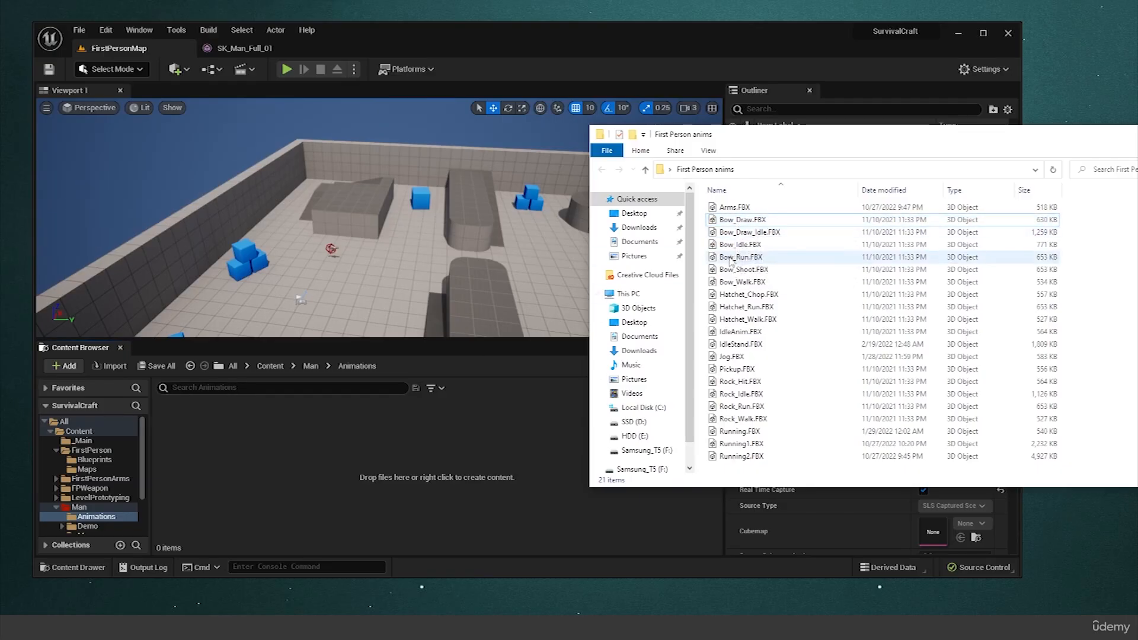
left_click(735, 294)
left_click(739, 332)
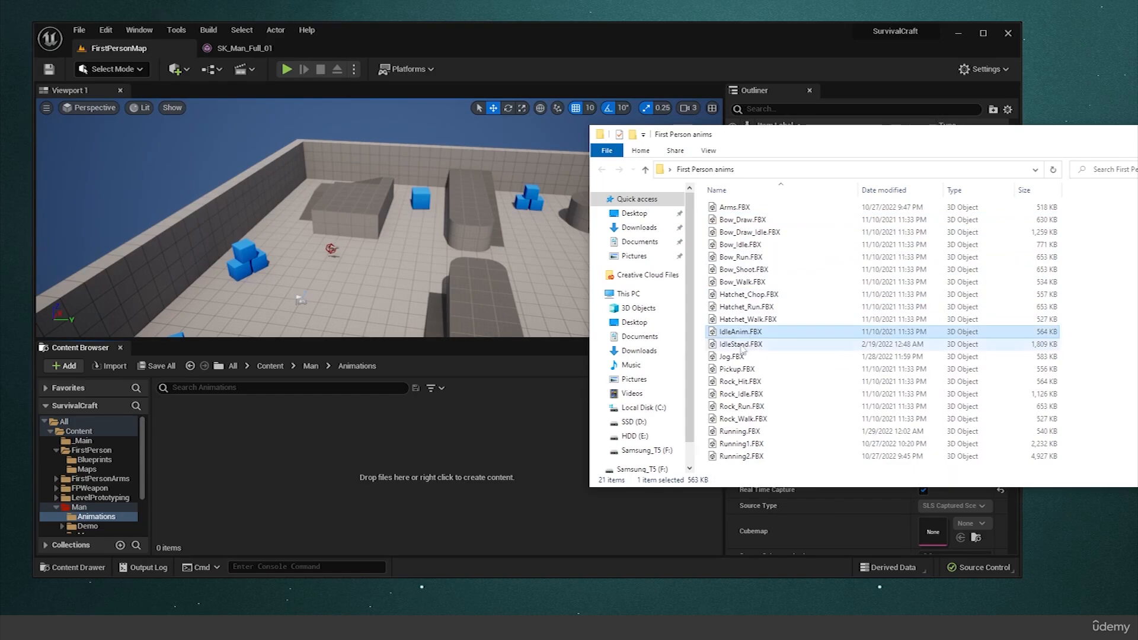
left_click(738, 370)
left_click(741, 405)
left_click(742, 433)
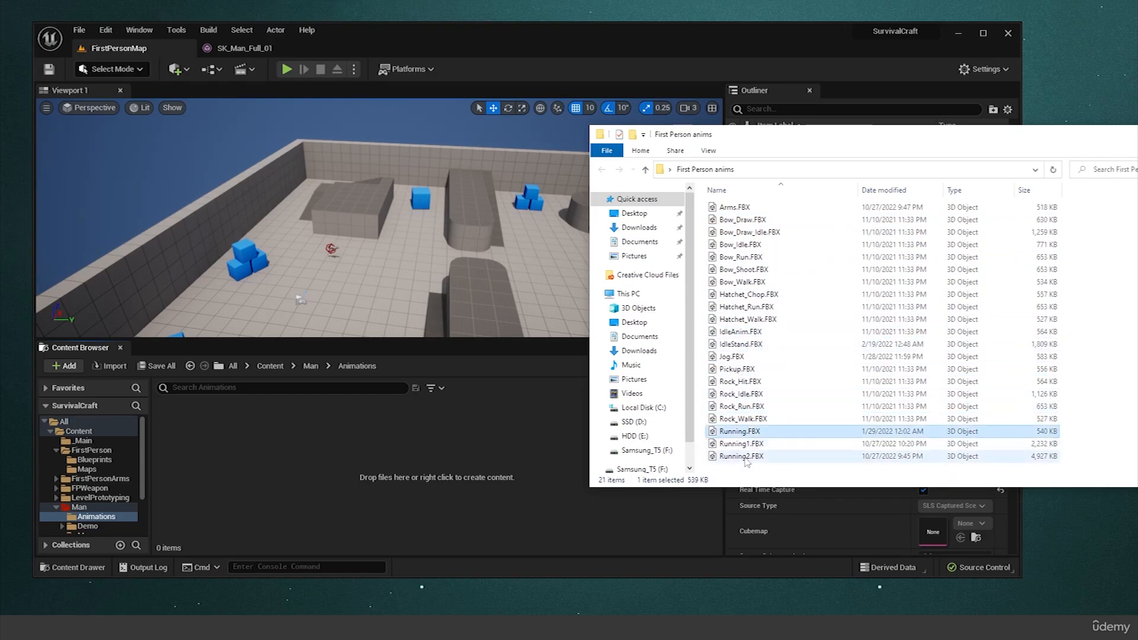
left_click_drag(740, 472, 754, 227)
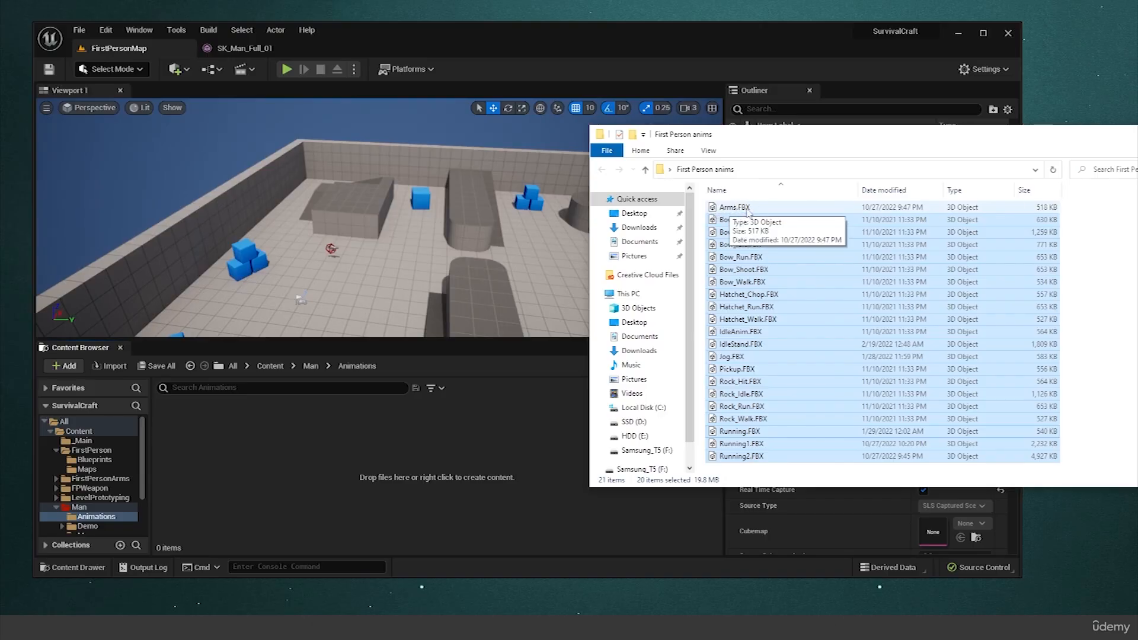
left_click(747, 472)
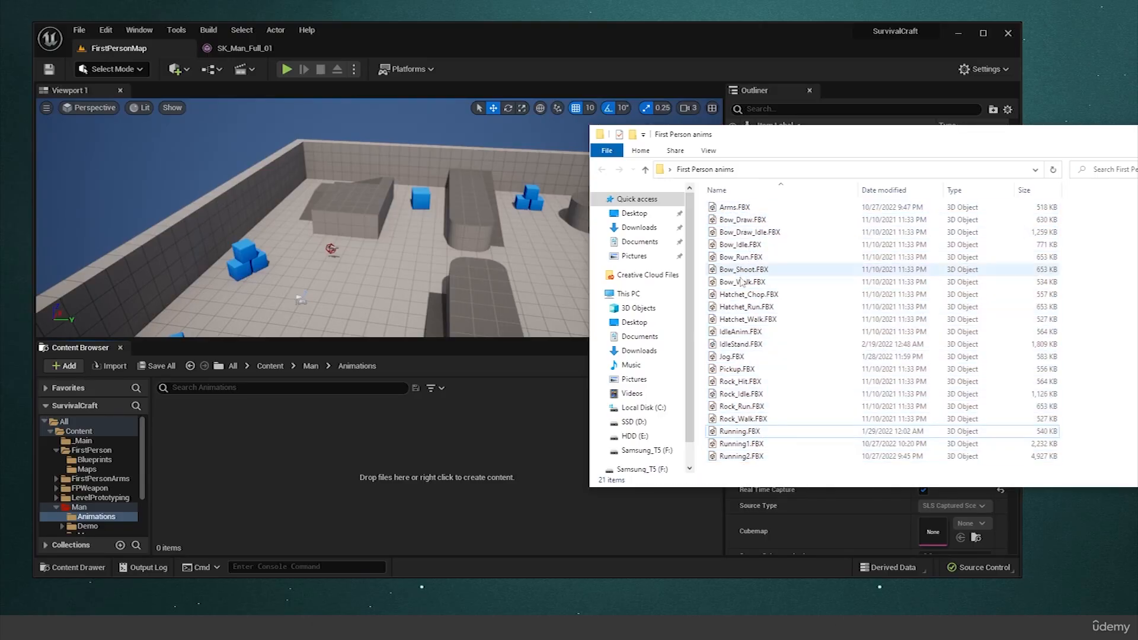
Import all FBX files from Bow_Draw to Running2, excluding Arms, into Man/Animations using UE4_Mannequin_Skeleton as the skeleton.
left_click_drag(748, 467, 478, 438)
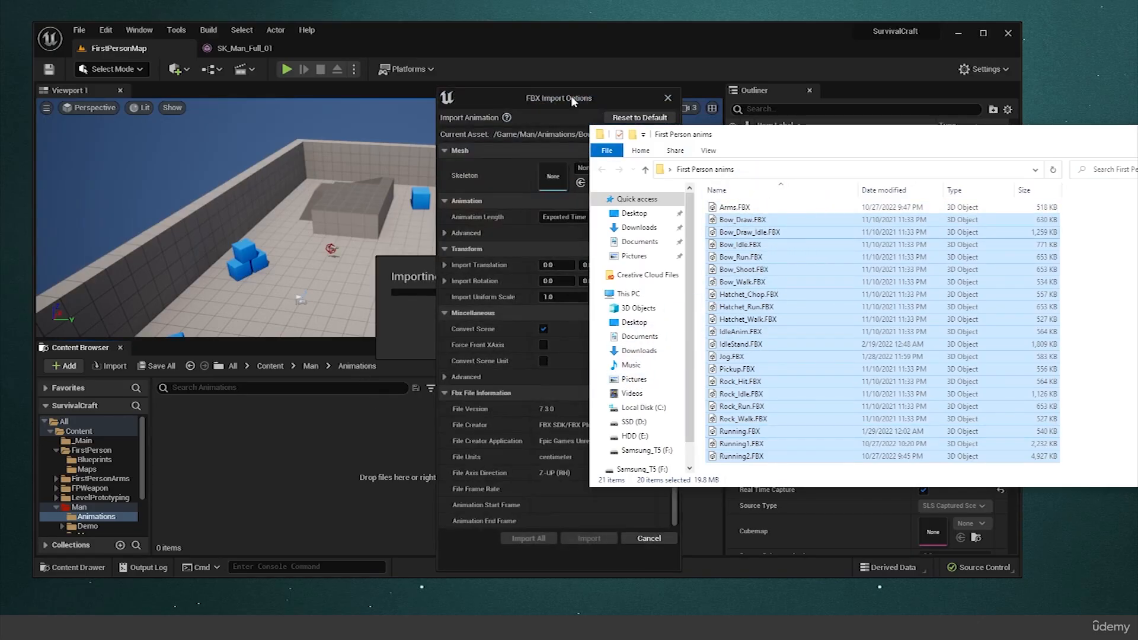
left_click(571, 101)
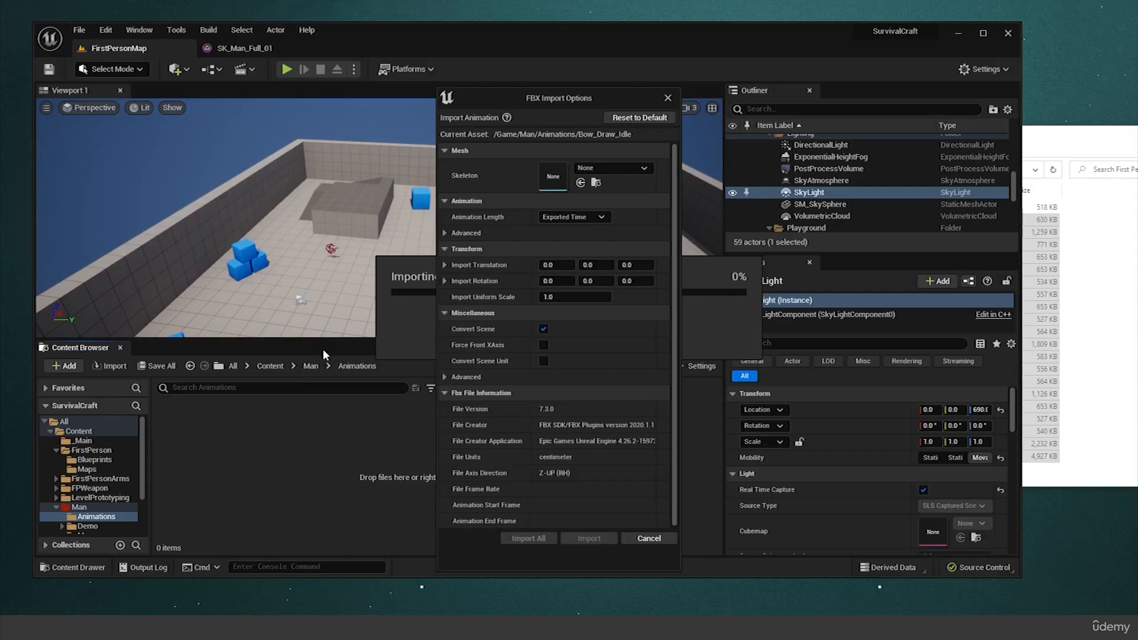
left_click(603, 168)
left_click(452, 178)
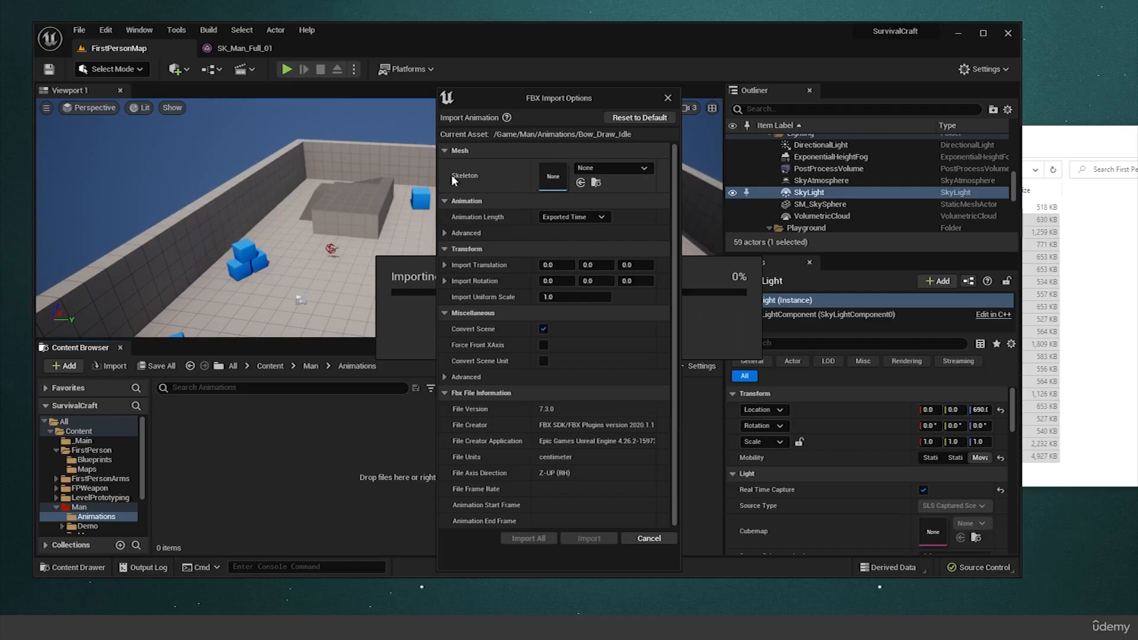
left_click(595, 167)
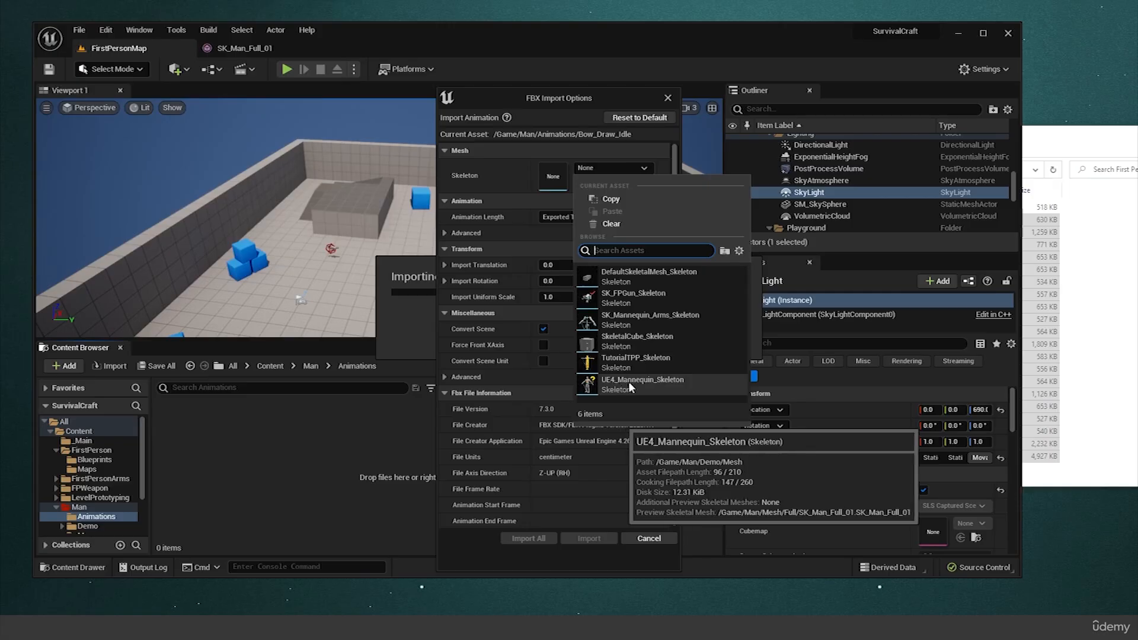
left_click(669, 385)
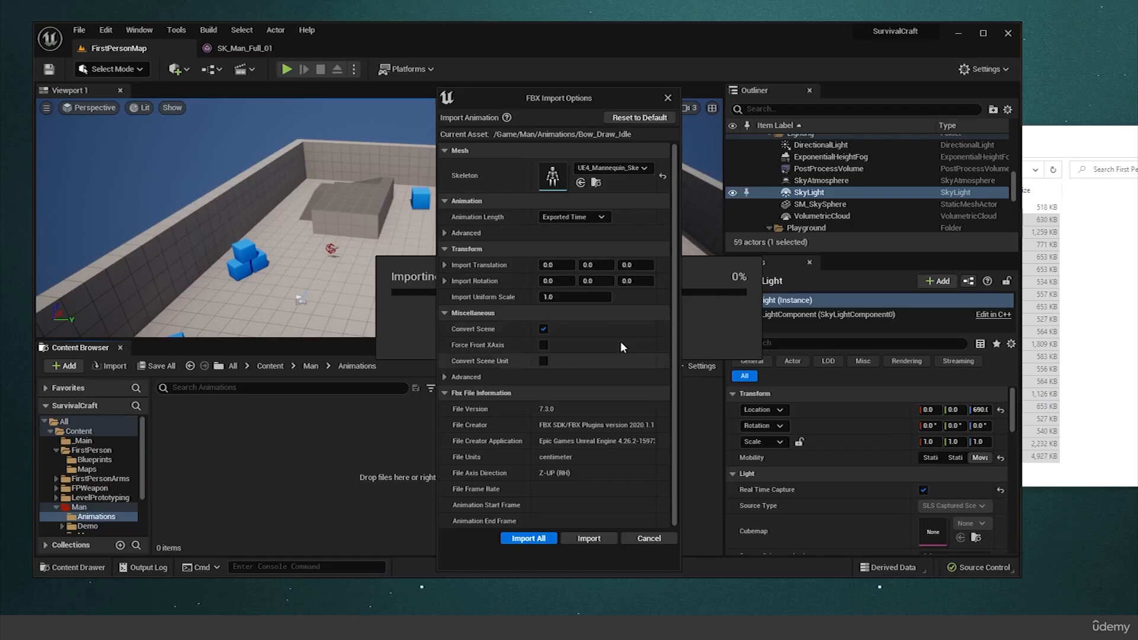
left_click(532, 541)
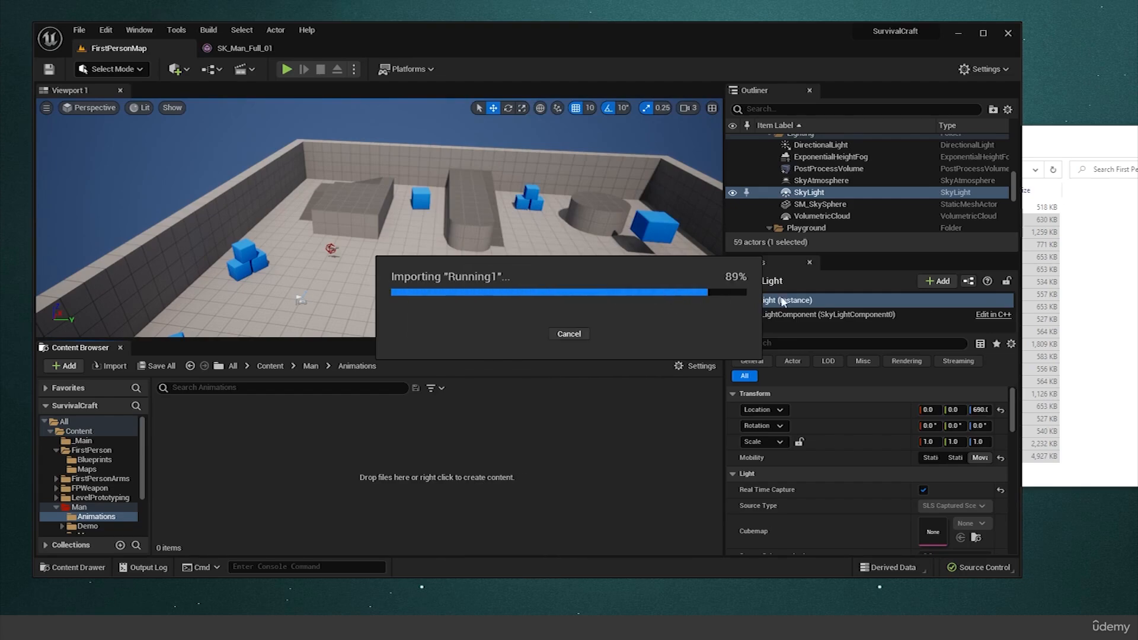
Maximize the editor window and preview the imported Bow_Walk animation on the character.
double_click(684, 36)
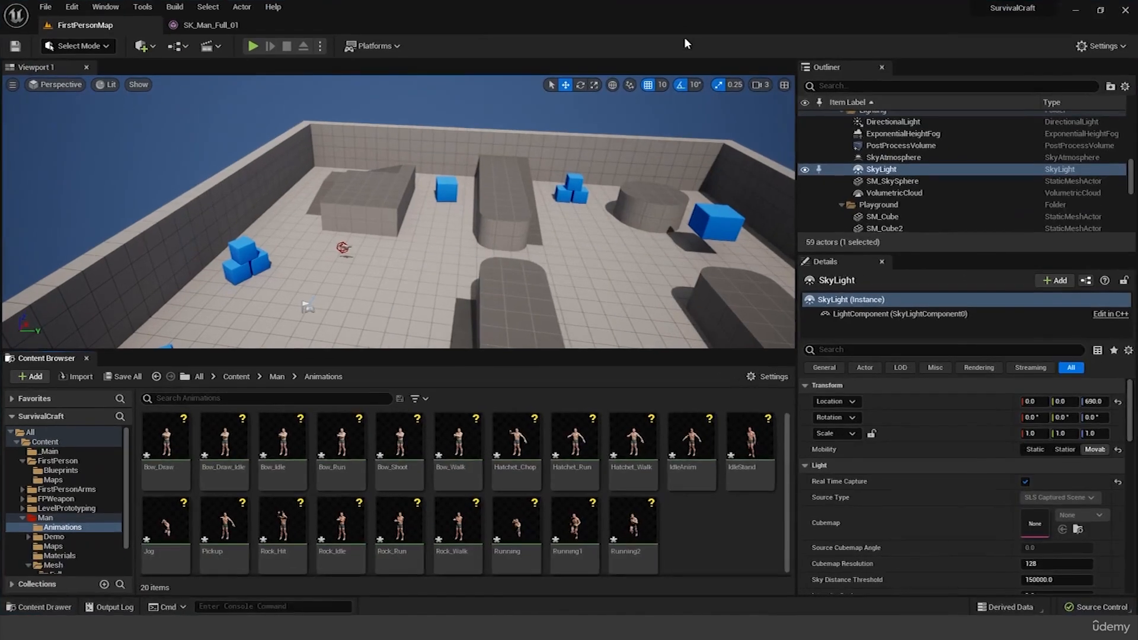
left_click(432, 450)
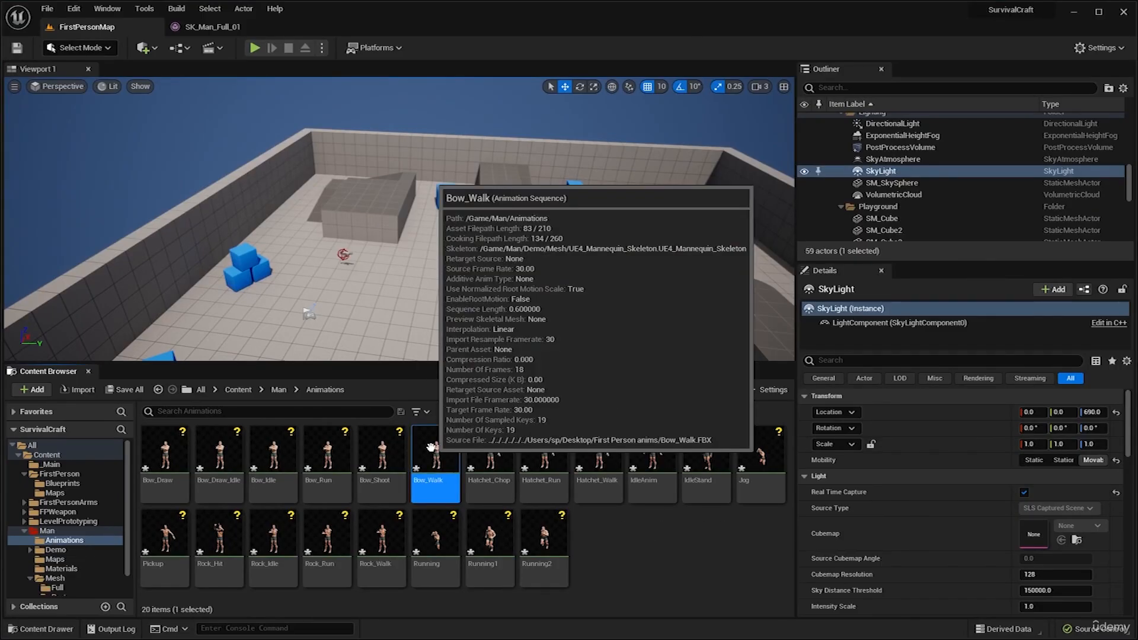
double_click(431, 448)
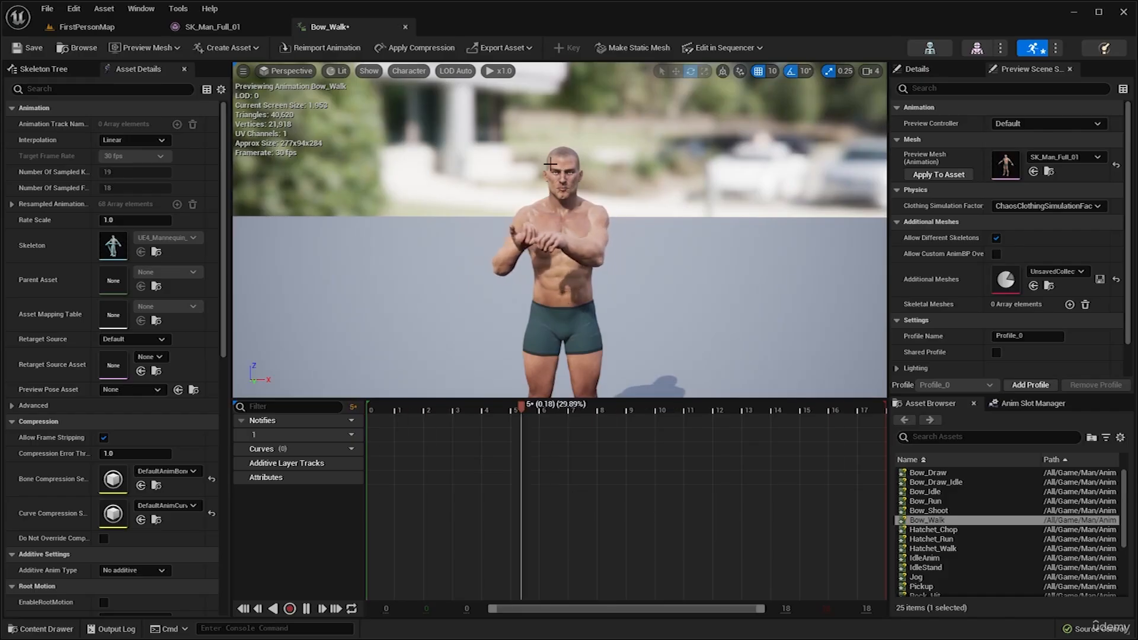
left_click(406, 27)
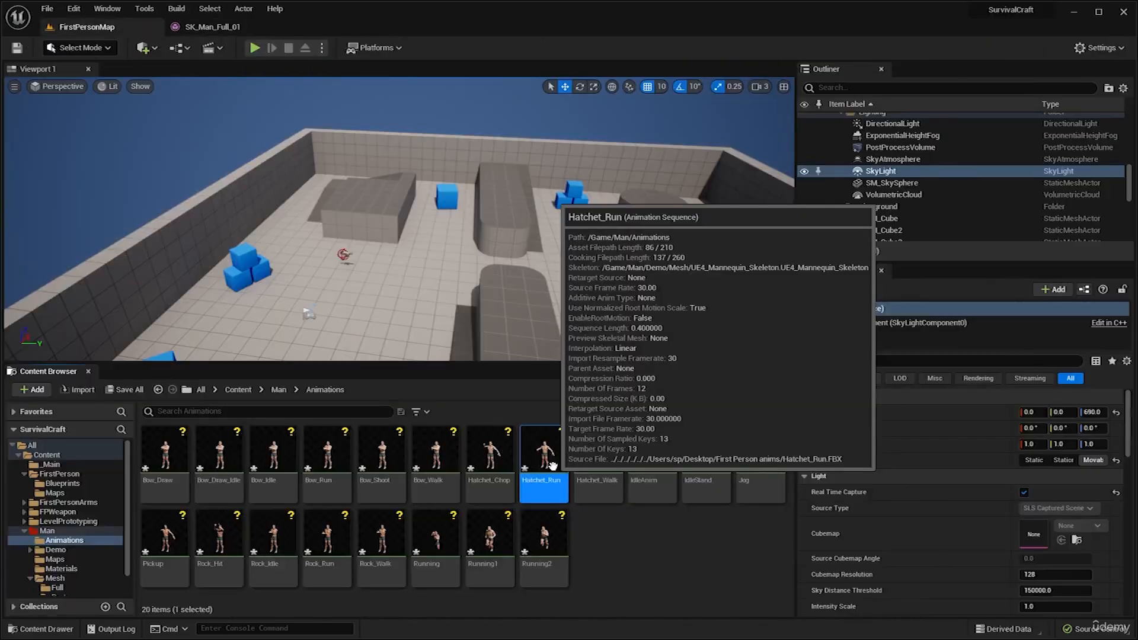
Preview the imported Hatchet_Run and Running2 animations with the full character in view, closing each animation after checking it.
double_click(546, 482)
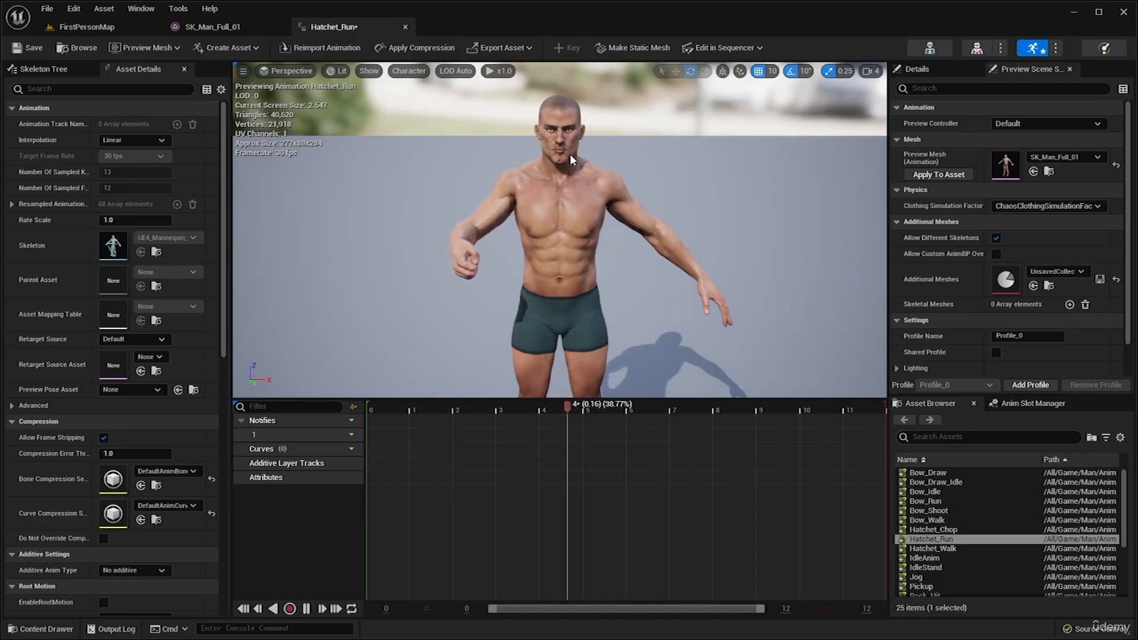
scroll(576, 153, "down", 2)
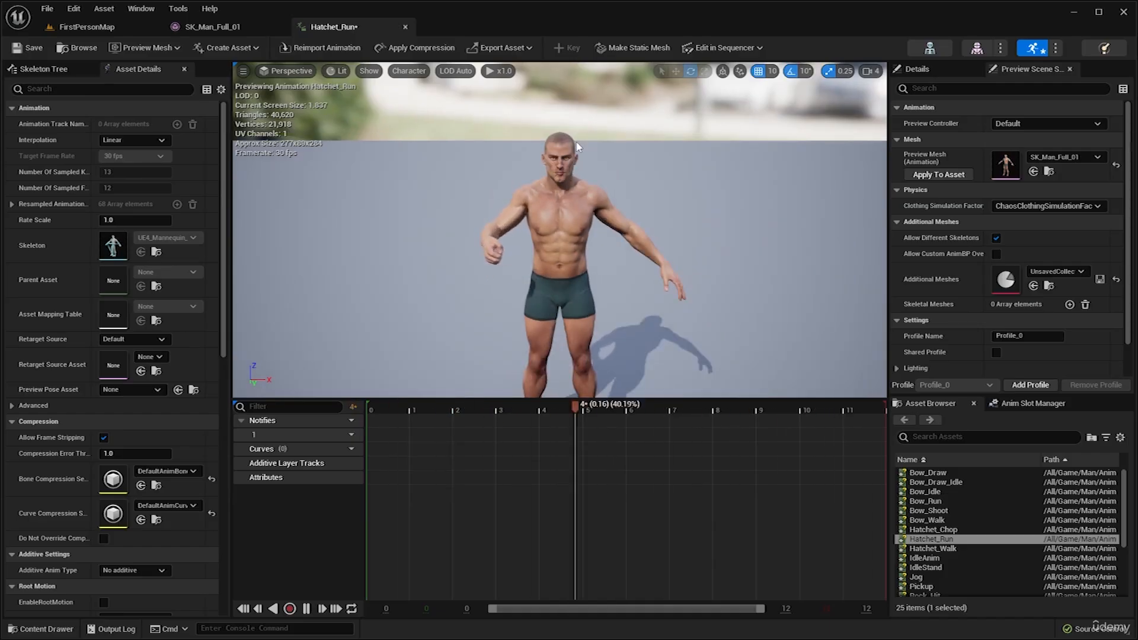
middle_click_drag(577, 142, 581, 148)
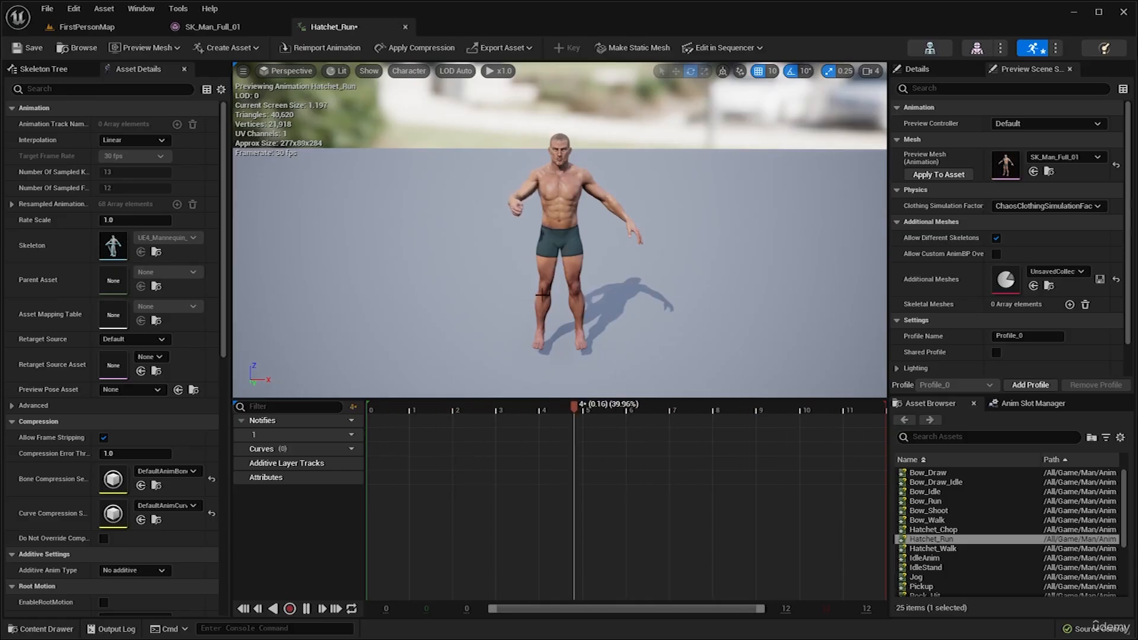
left_click(404, 27)
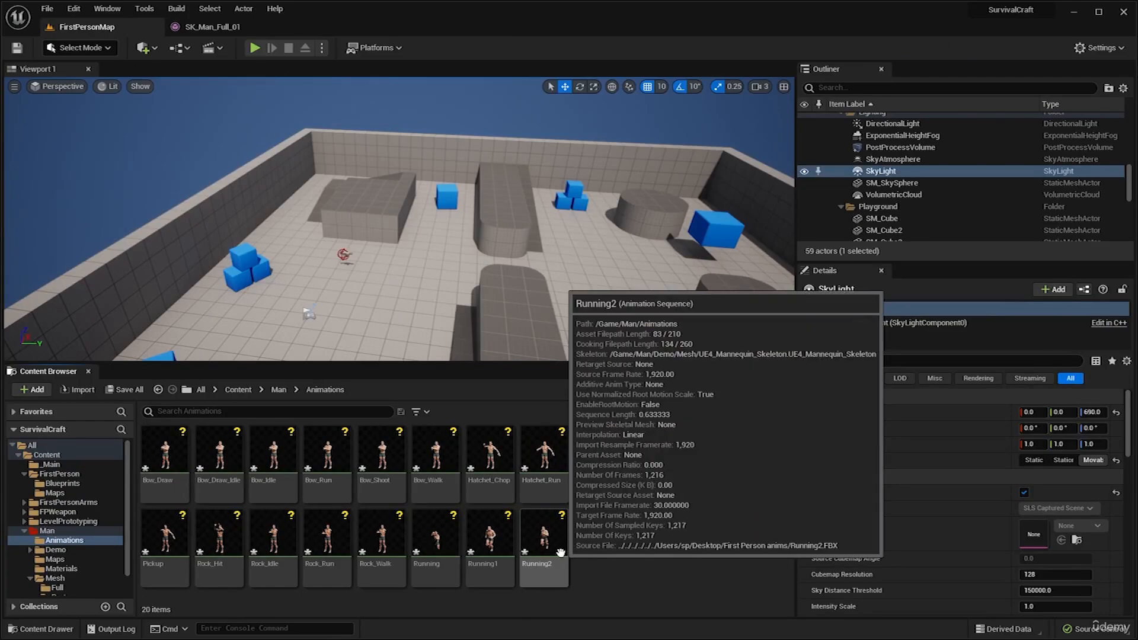
double_click(561, 553)
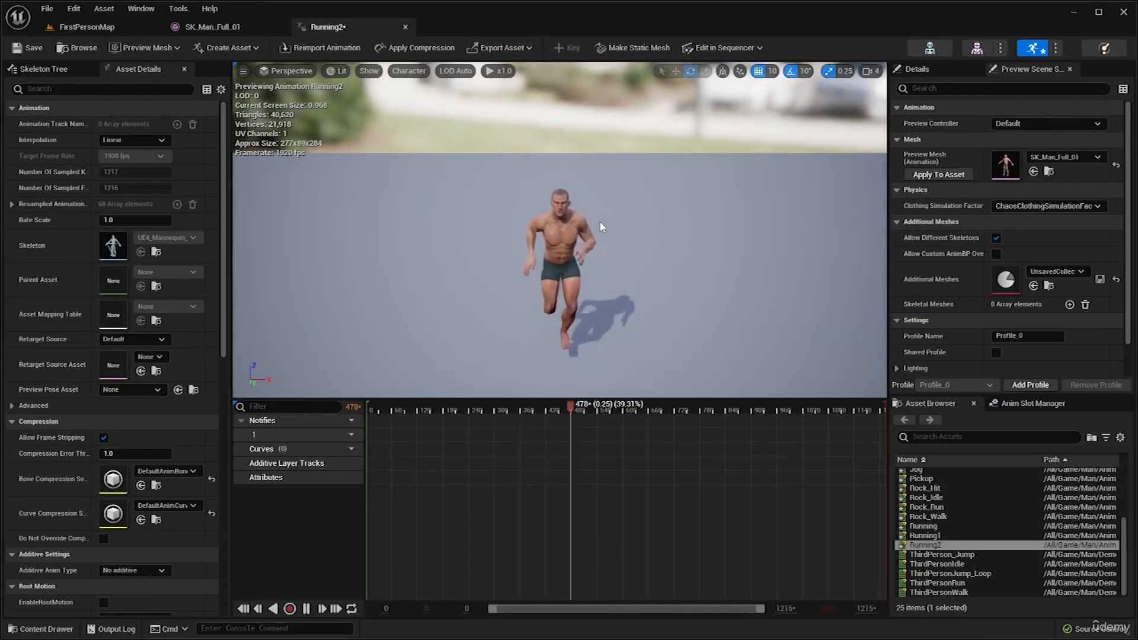
left_click(406, 27)
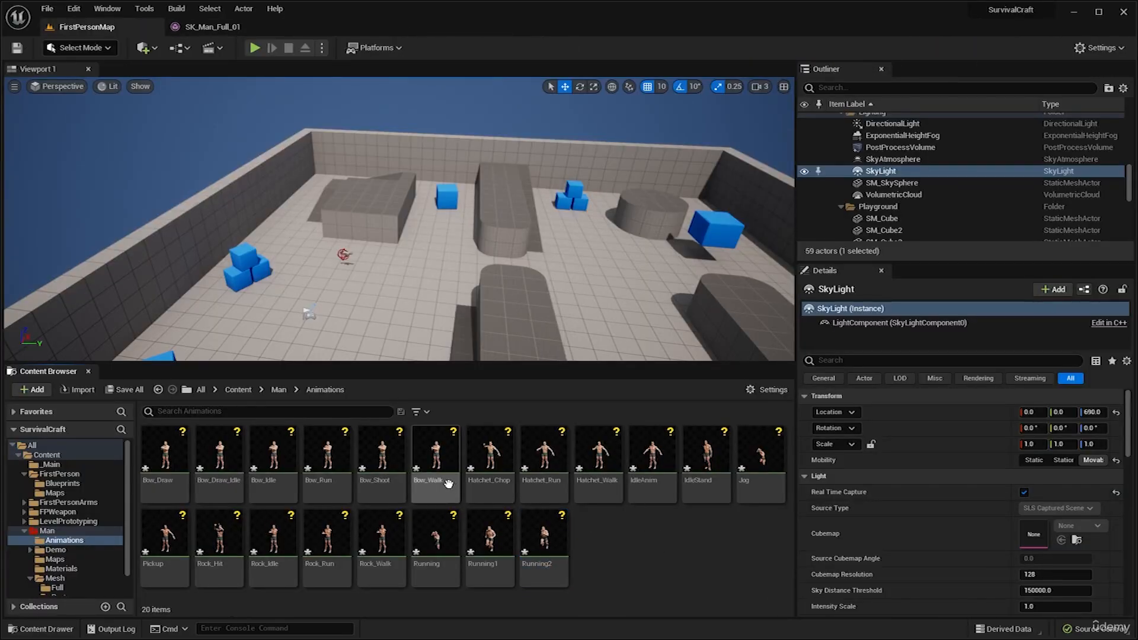
Create a folder named Arms inside the Man content folder and open it.
left_click(278, 391)
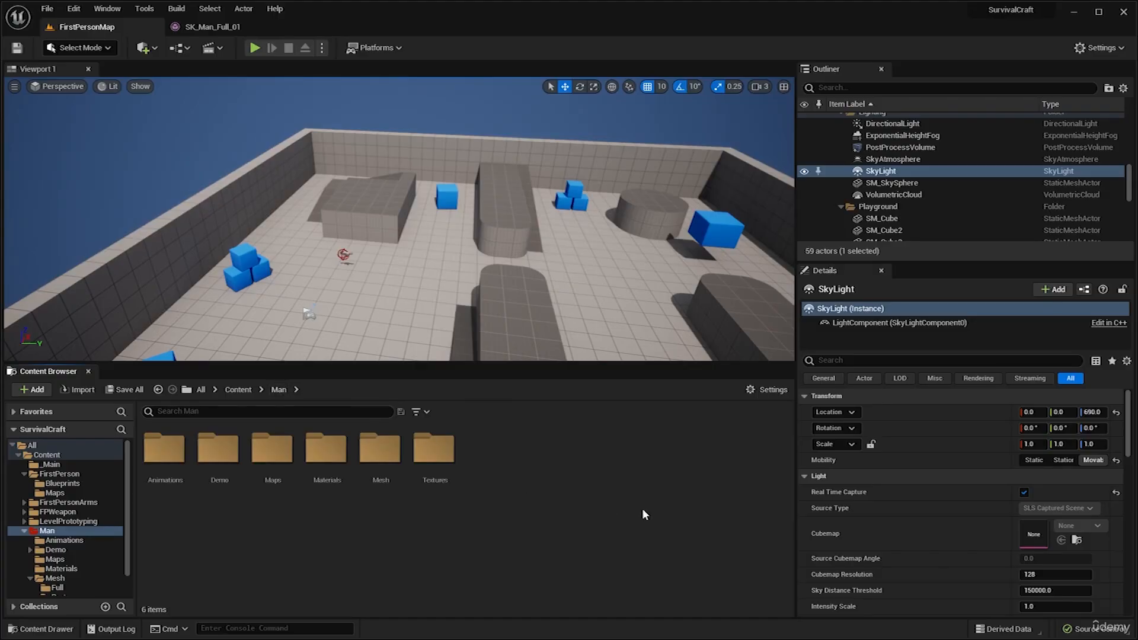
right_click(576, 461)
left_click(620, 114)
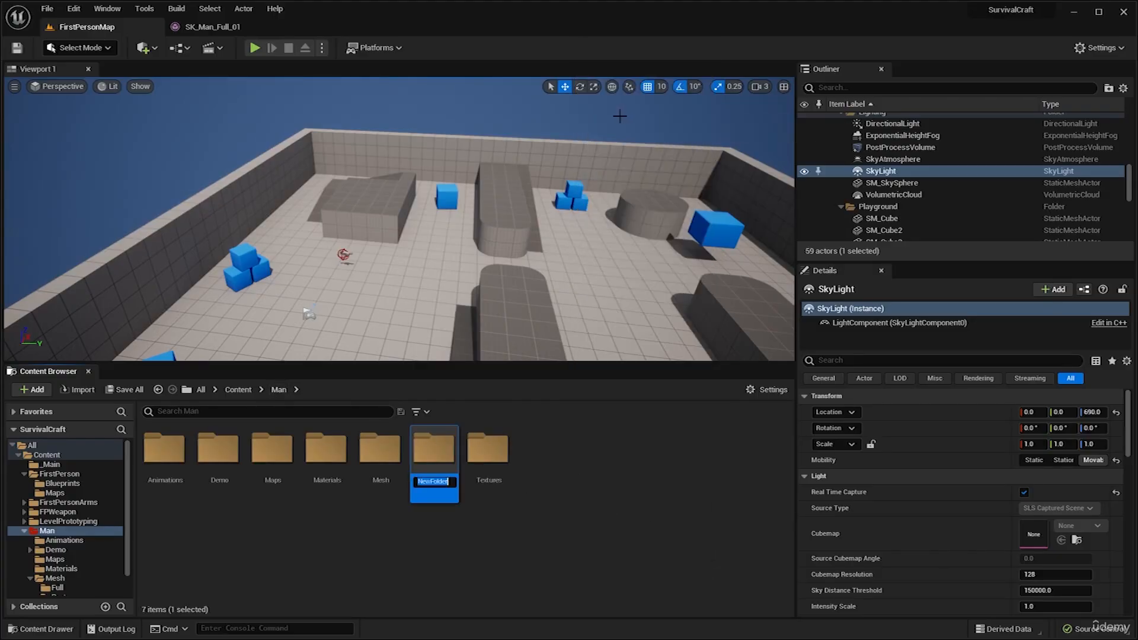
type("Arms")
key("Return")
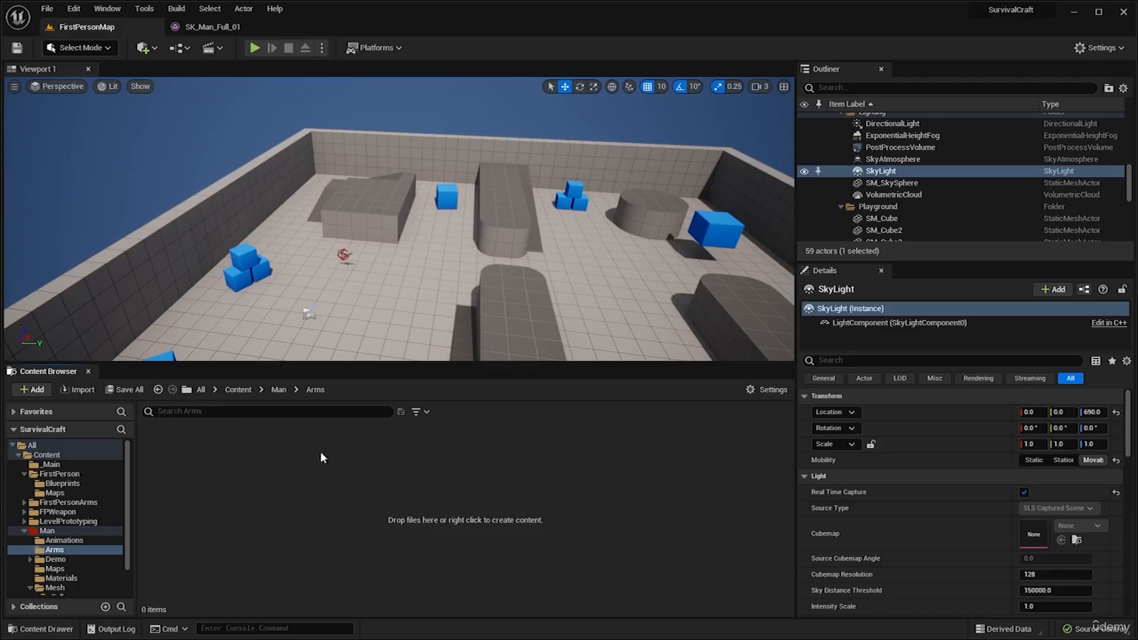
Import Arms.FBX from the First Person anims folder into Man/Arms as a skeletal mesh using UE4_Mannequin_Skeleton.
left_click(1098, 13)
left_click(1117, 253)
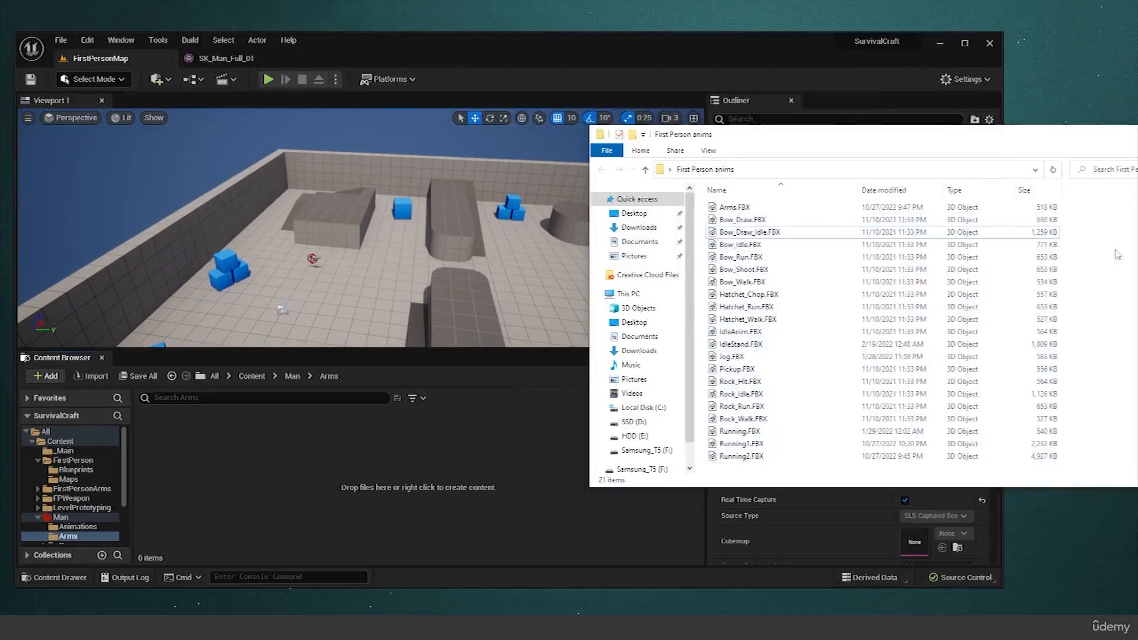
left_click(745, 208)
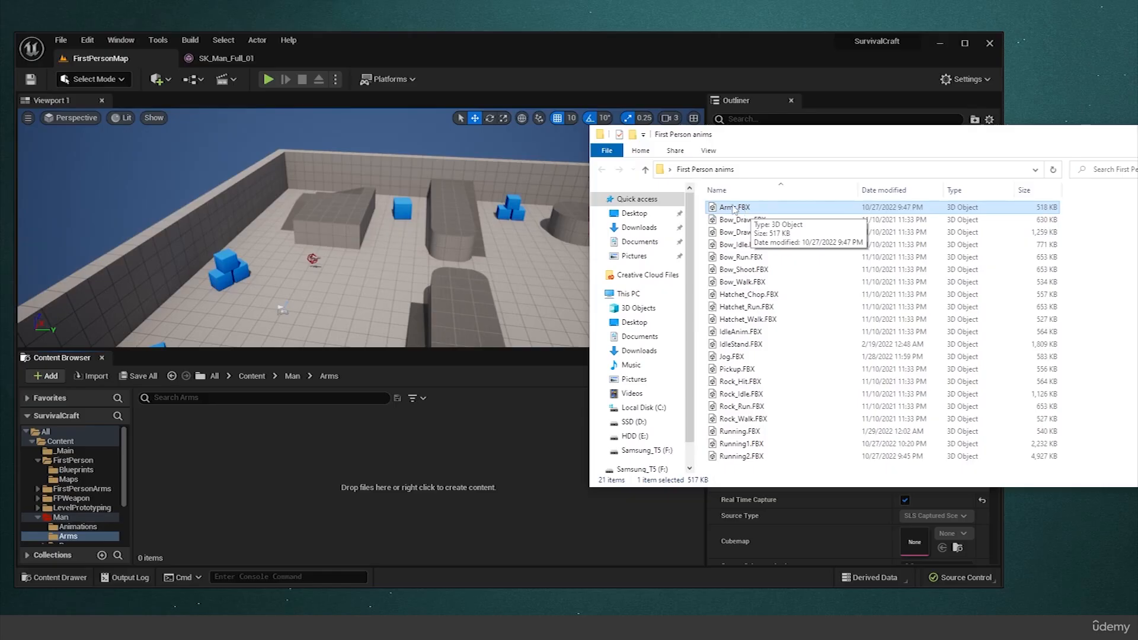
left_click_drag(734, 209, 479, 471)
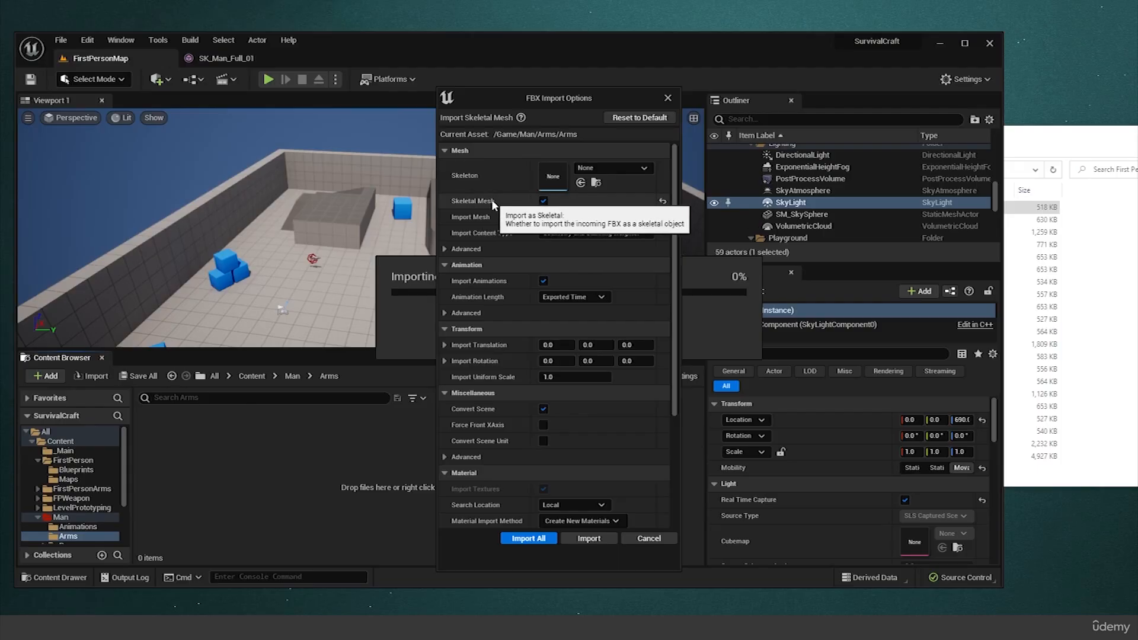
left_click(614, 169)
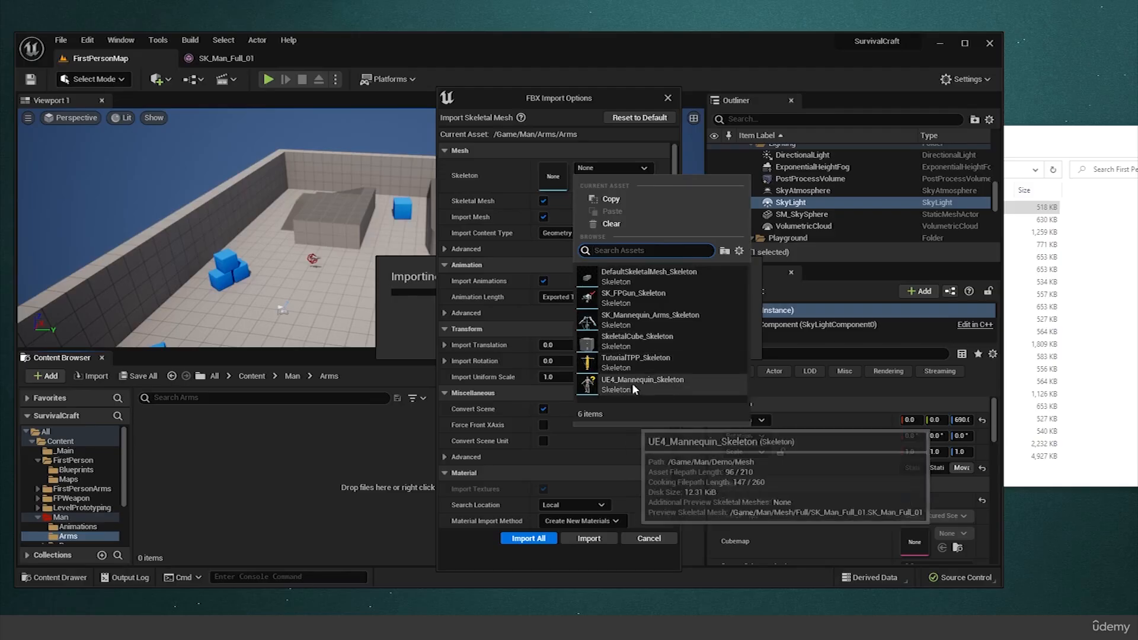
left_click(648, 382)
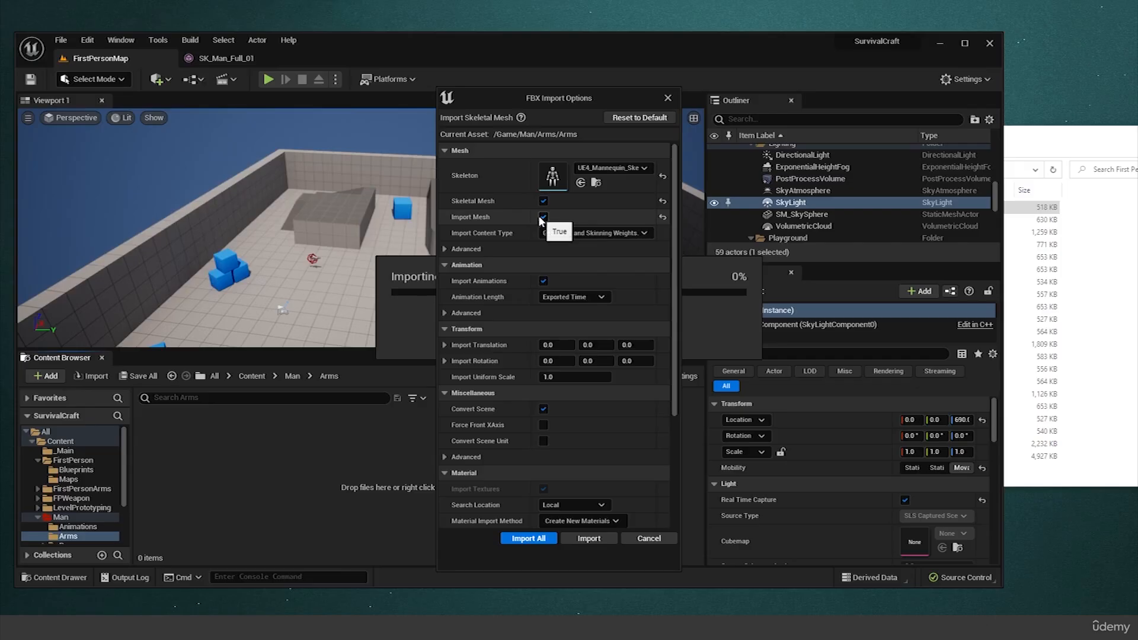
left_click(527, 538)
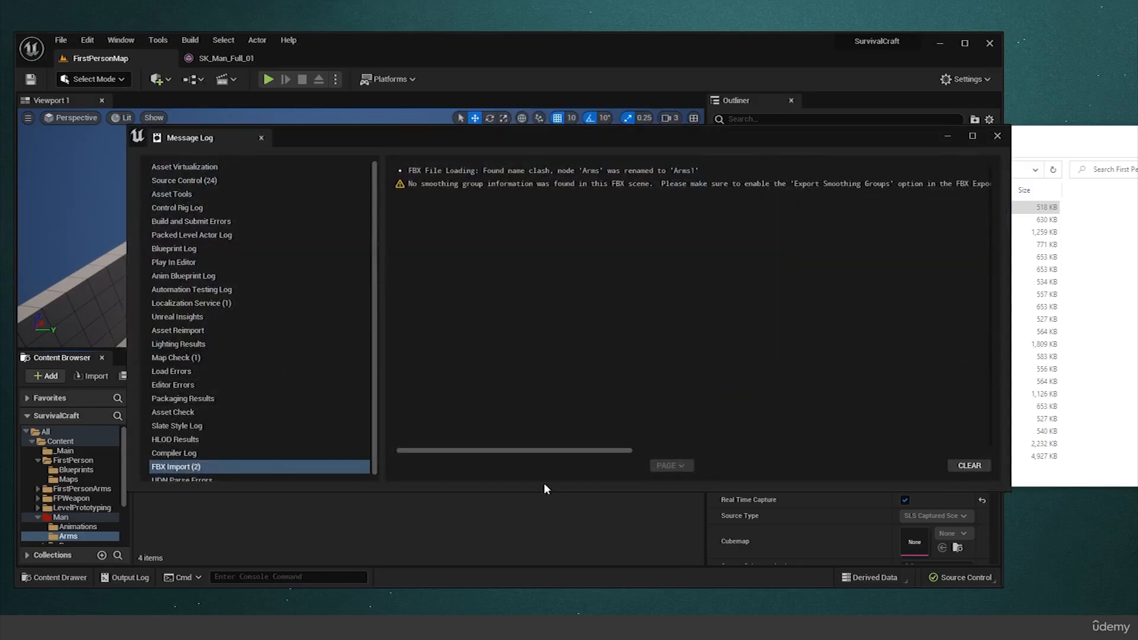
Read the FBX import messages, close the Message Log and maximize the editor window.
left_click(504, 172)
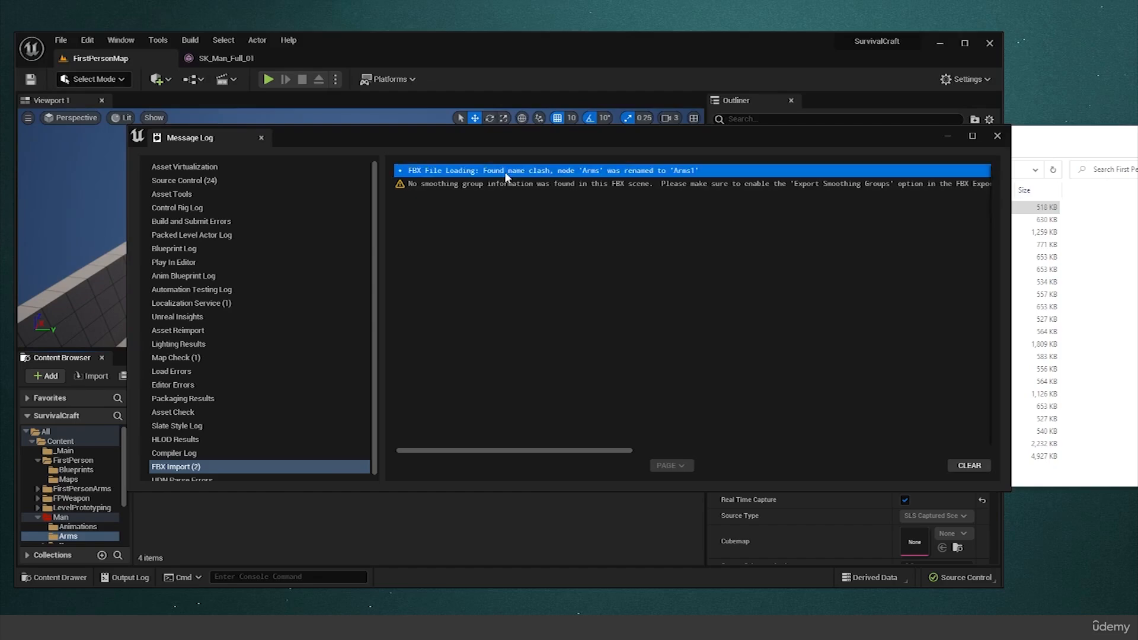
left_click(497, 188)
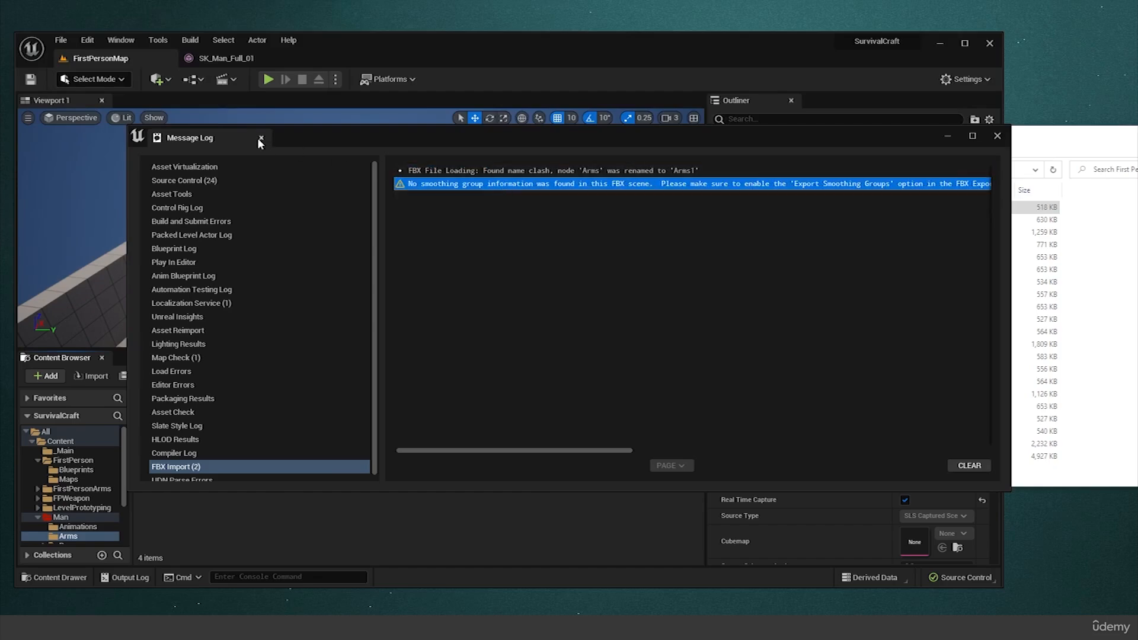
left_click(461, 171)
left_click(464, 184)
left_click(998, 137)
double_click(834, 64)
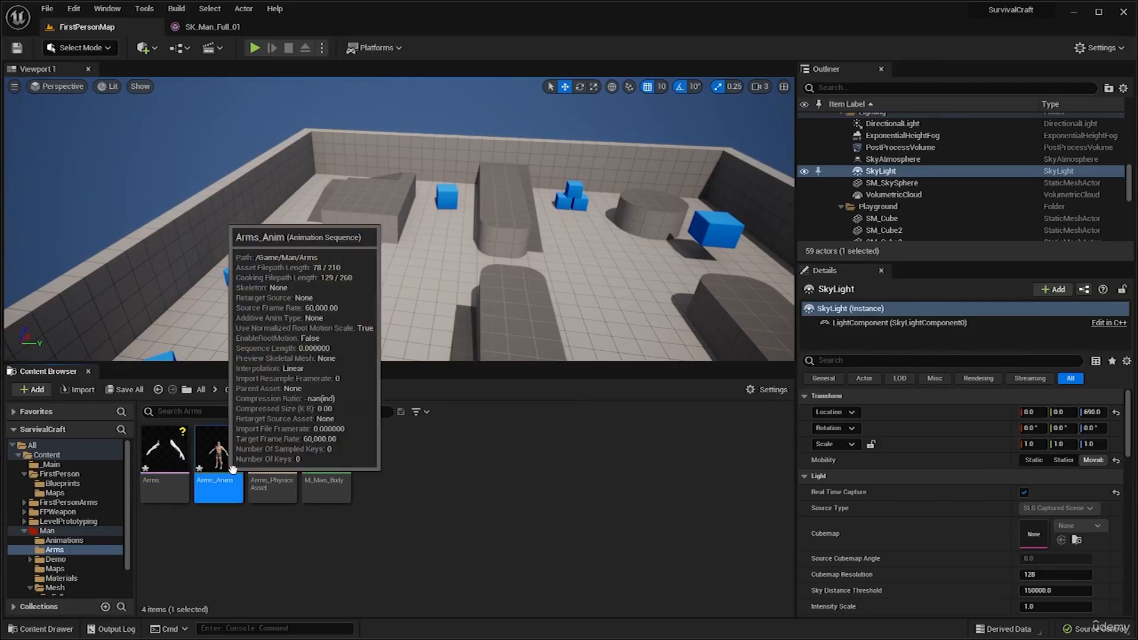
Check the imported assets in the Arms folder and delete the Arms_Anim animation sequence.
left_click(273, 457)
left_click(350, 463)
left_click(155, 449)
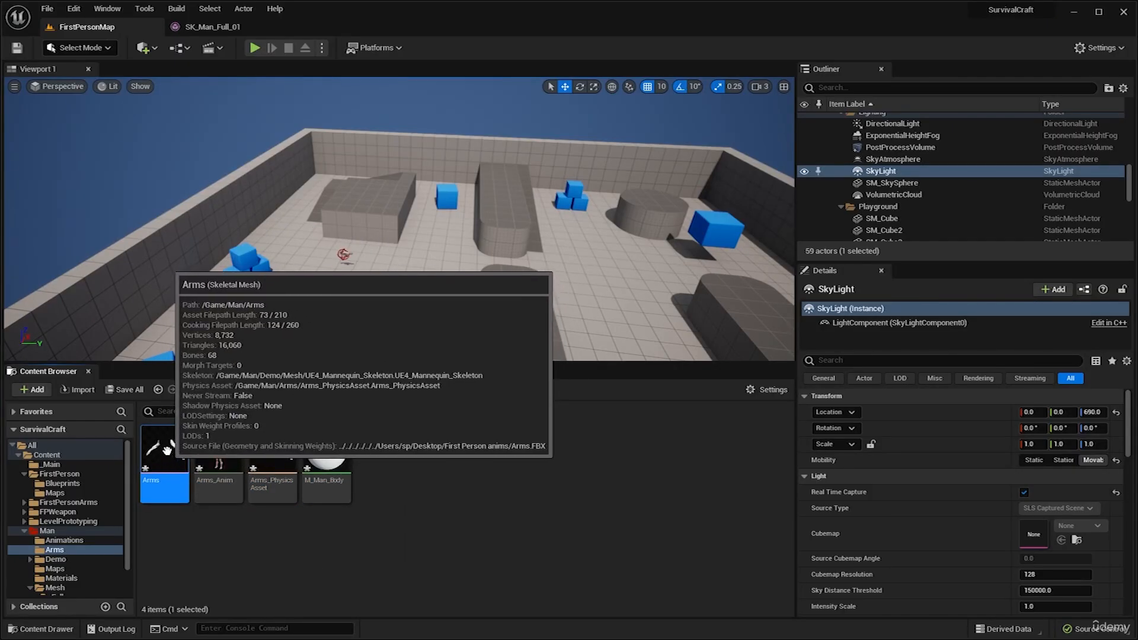
left_click(218, 458)
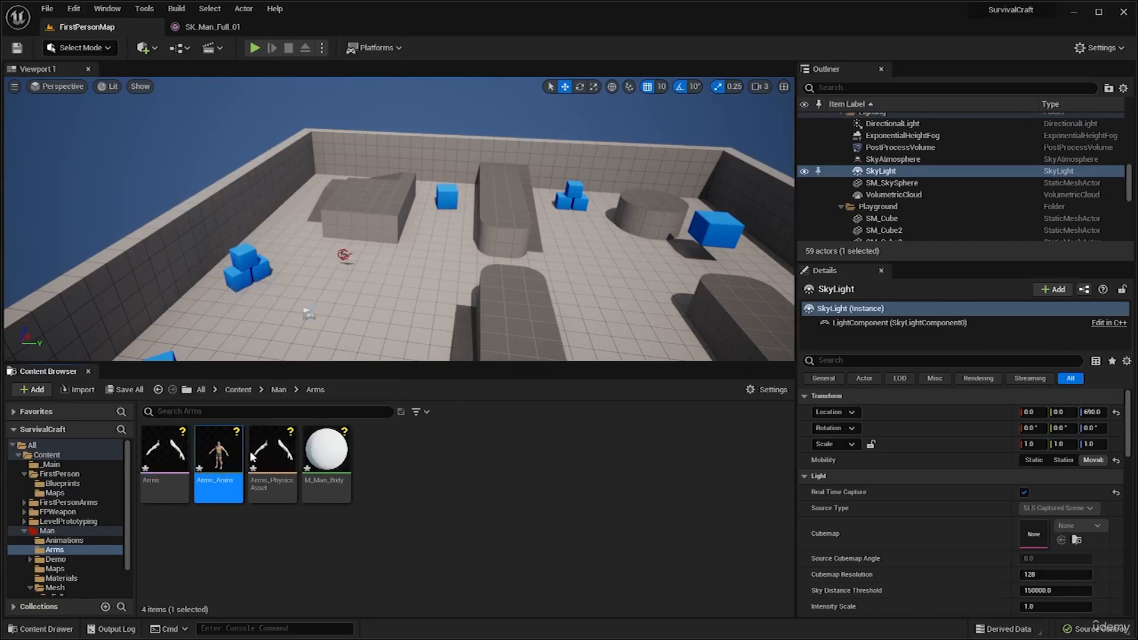
key("Delete")
left_click(484, 507)
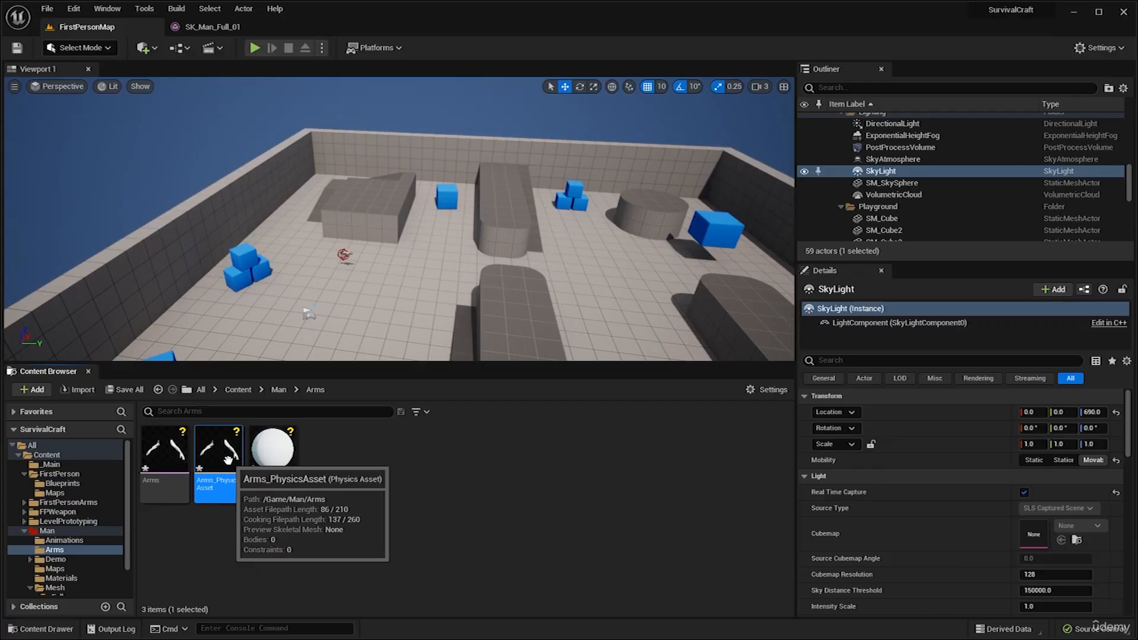
Inspect the imported Arms skeletal mesh in its editor, then close it and return to the Arms folder.
left_click(167, 447)
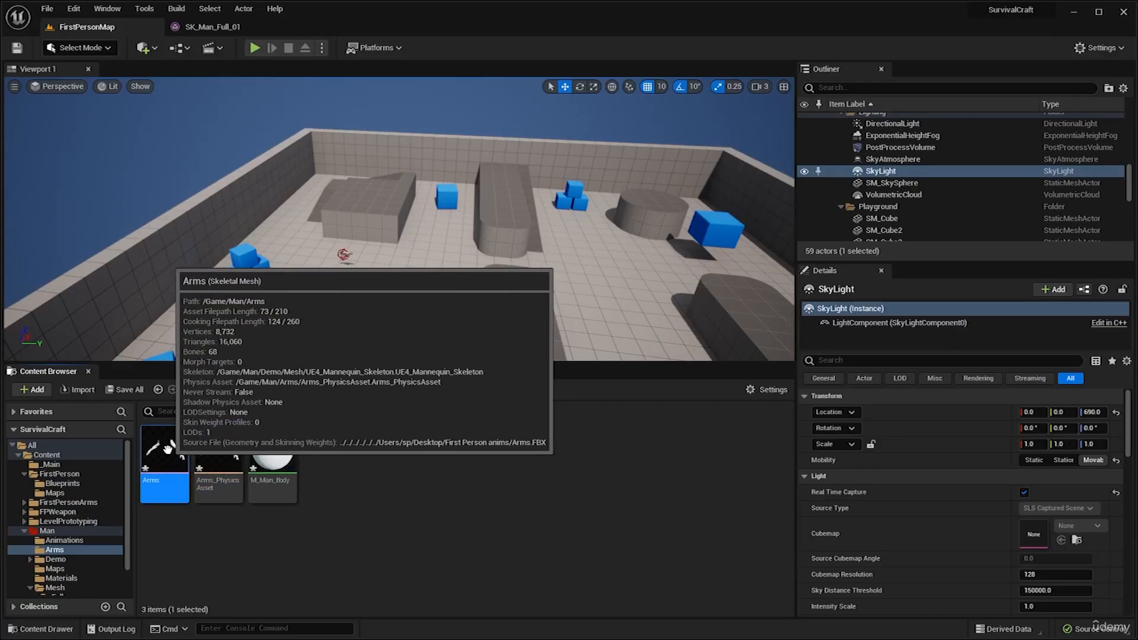
double_click(167, 447)
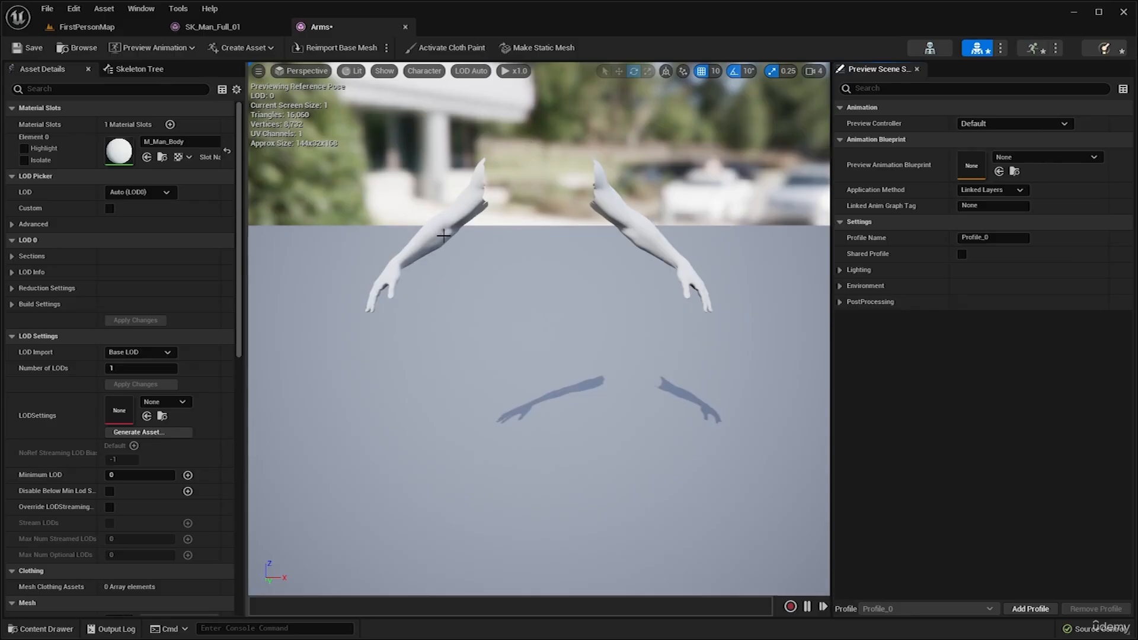
right_click_drag(565, 243, 569, 312)
middle_click(314, 29)
left_click(130, 27)
Inspect the collision bodies of Arms_PhysicsAsset and close it.
left_click(225, 451)
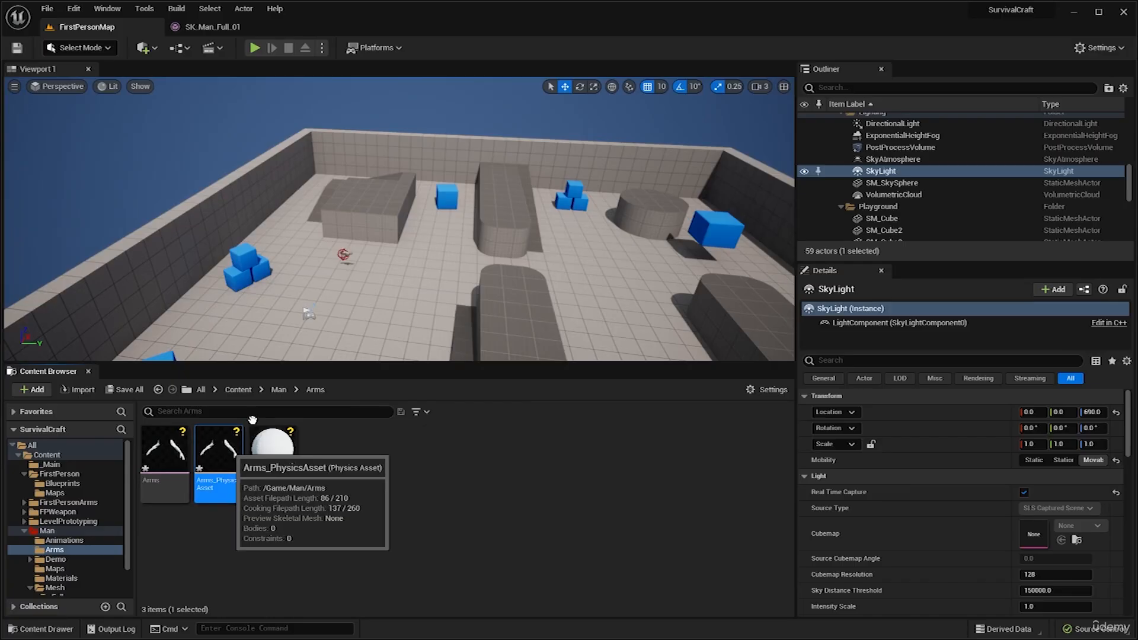
double_click(236, 455)
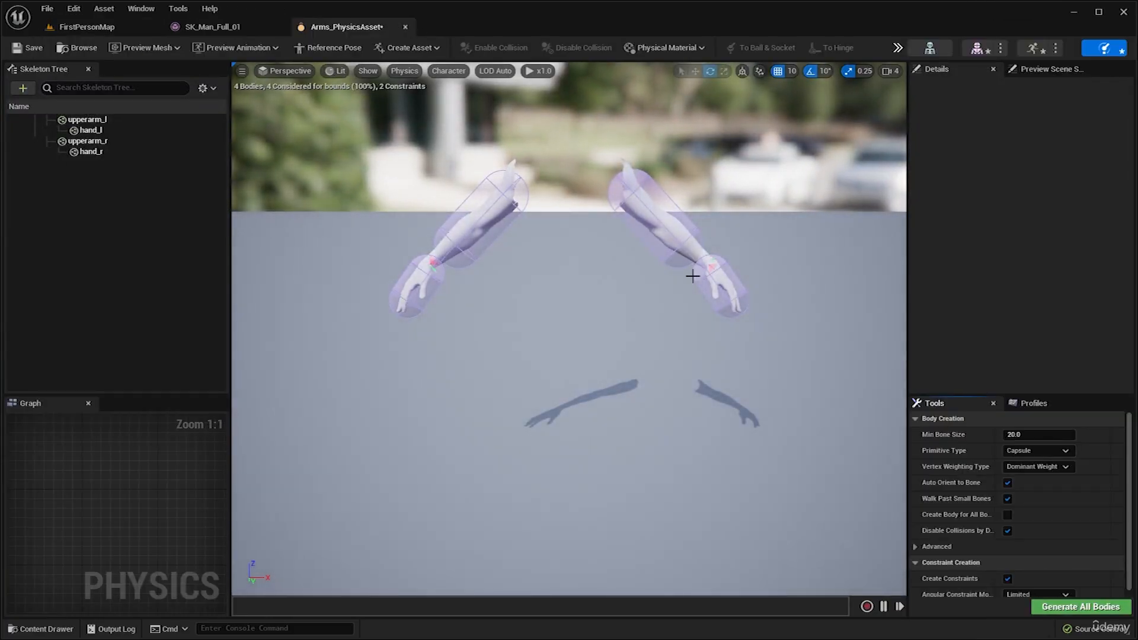
left_click(405, 27)
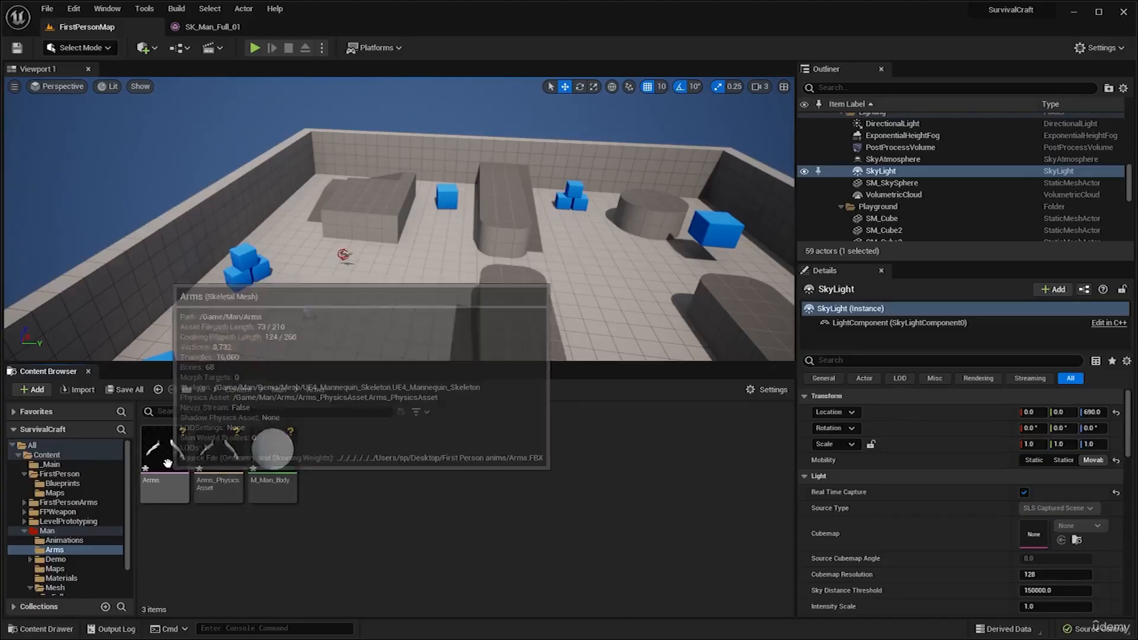
Check the imported M_Man_Body material and reopen the Arms skeletal mesh in its editor.
left_click(274, 462)
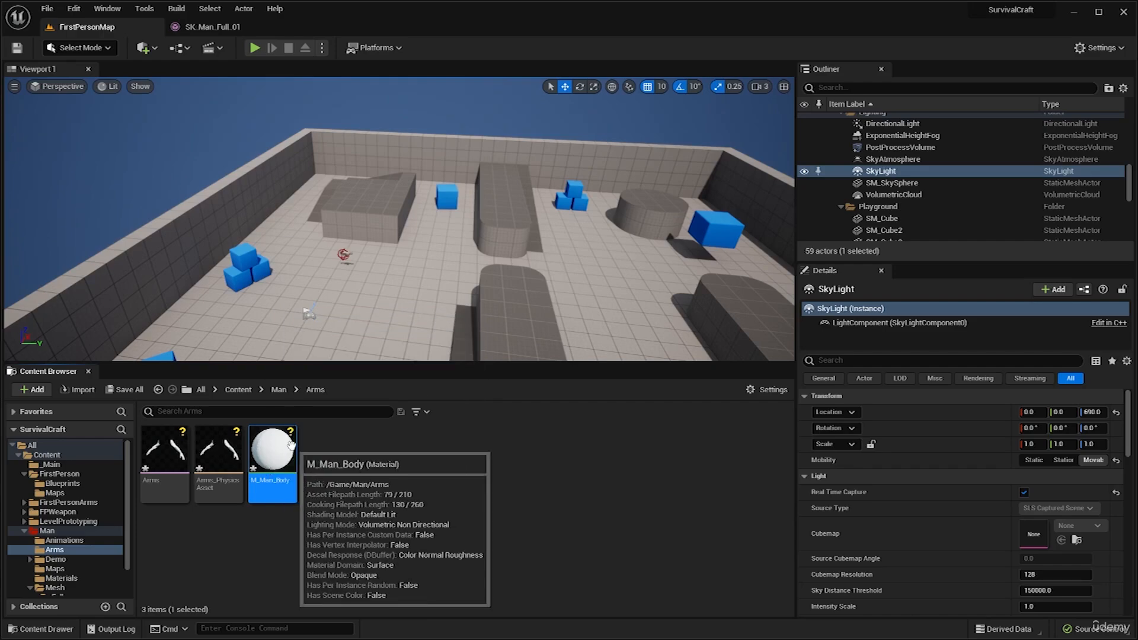
left_click(163, 453)
double_click(163, 454)
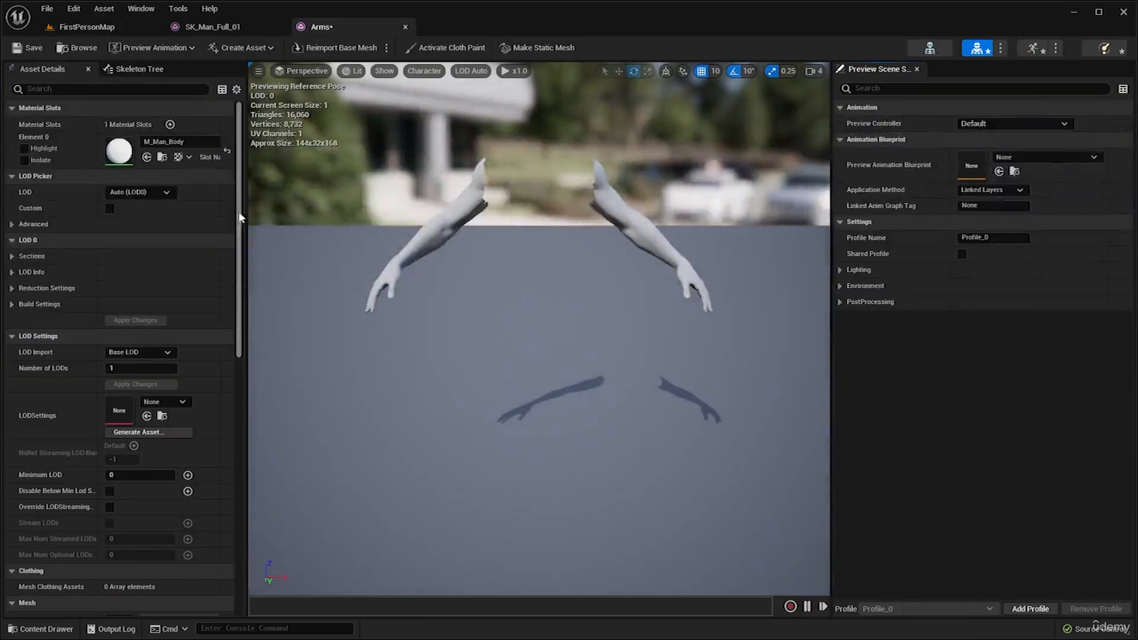
Browse to the Man/Mesh folder and switch to the SK_Man_Full_01 mesh to look up its body material.
left_click(87, 27)
left_click(280, 390)
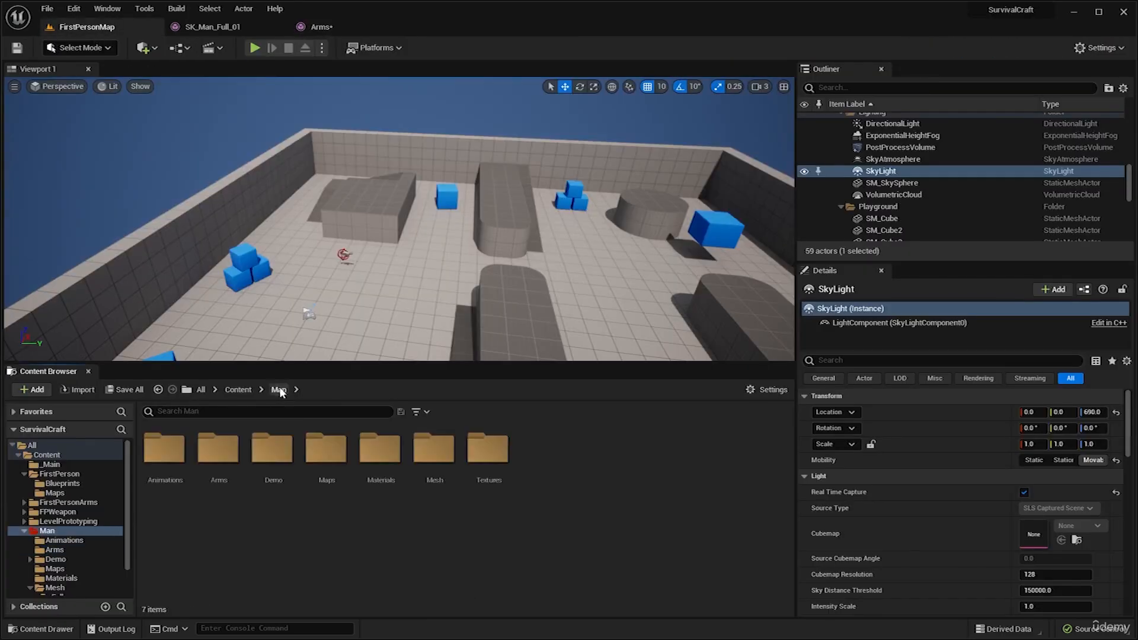
left_click(423, 469)
double_click(422, 466)
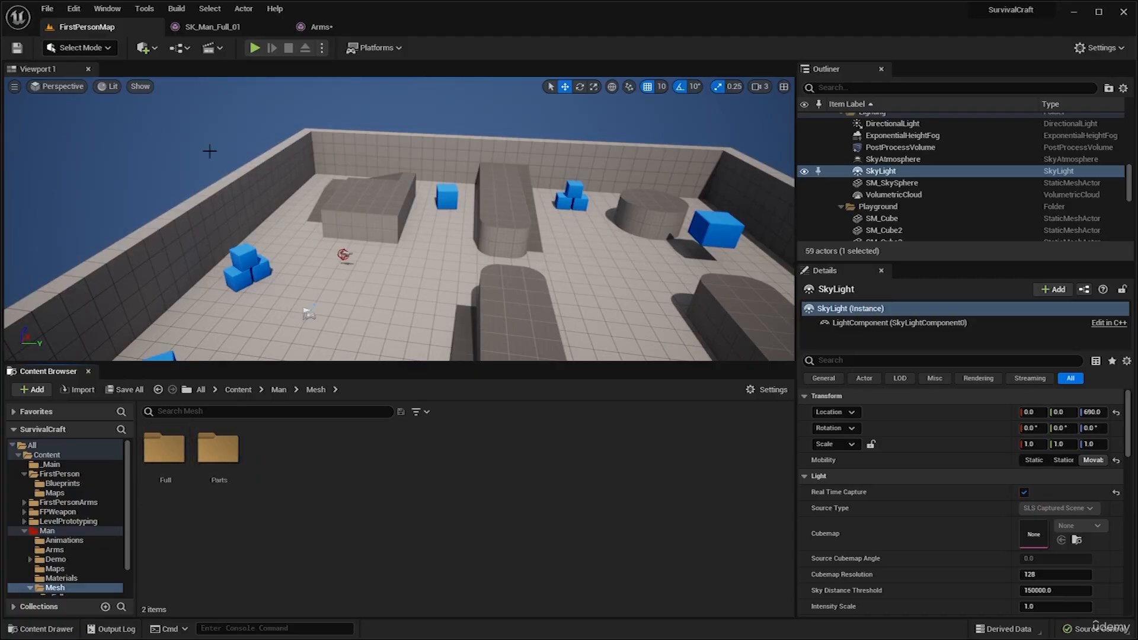
left_click(233, 30)
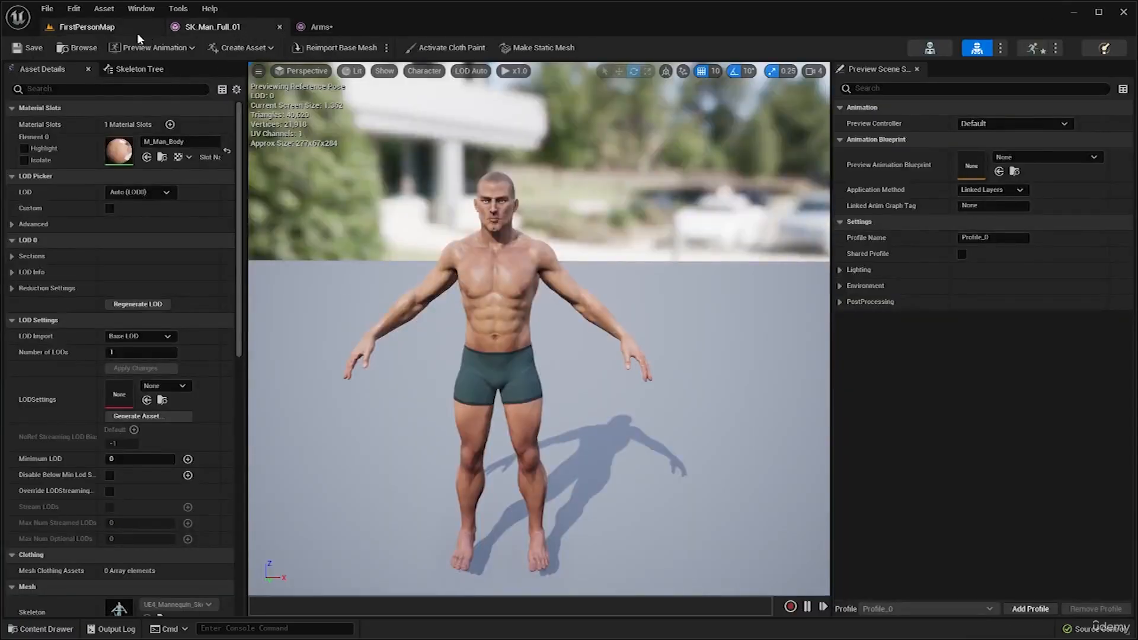
Locate the SK_Man_Full_01 mesh in the Man/Mesh/Full folder and recheck the material assigned to it in its editor.
left_click(83, 27)
double_click(163, 455)
left_click(162, 466)
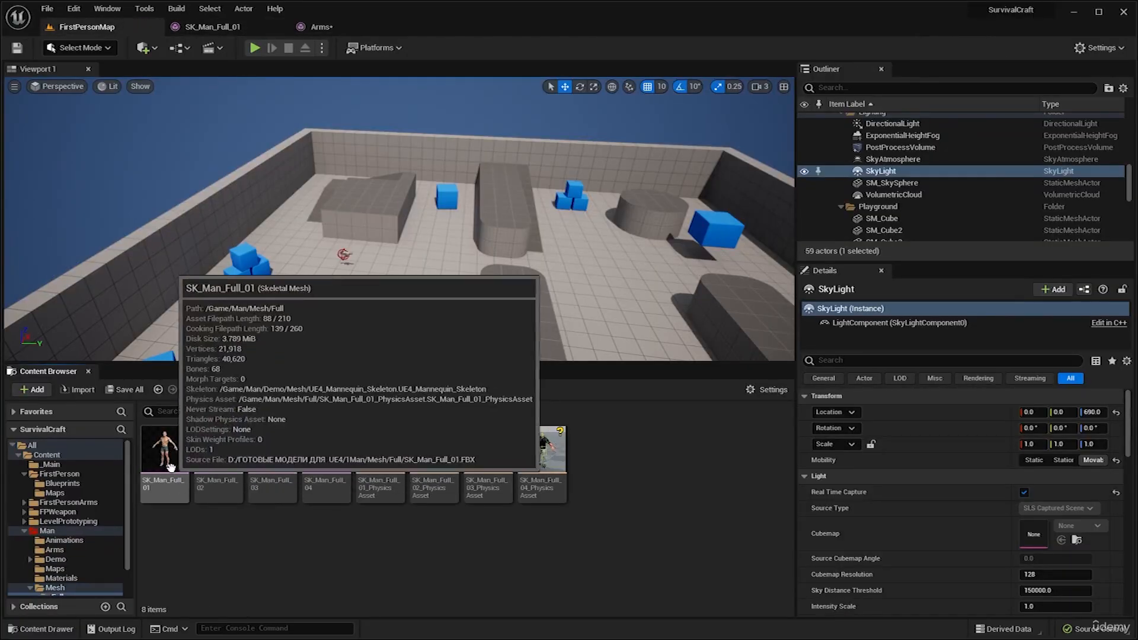
left_click(211, 27)
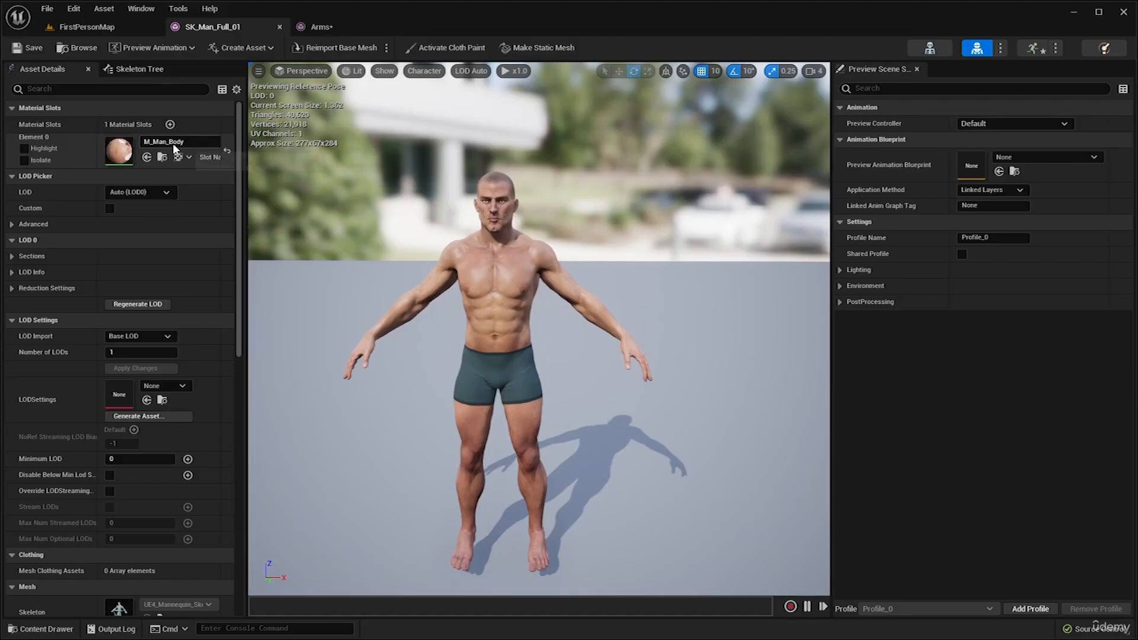
Assign the M_Man_Body material from the Man/Materials folder to the Arms skeletal mesh, inspect the textured arms and save the asset.
left_click(329, 27)
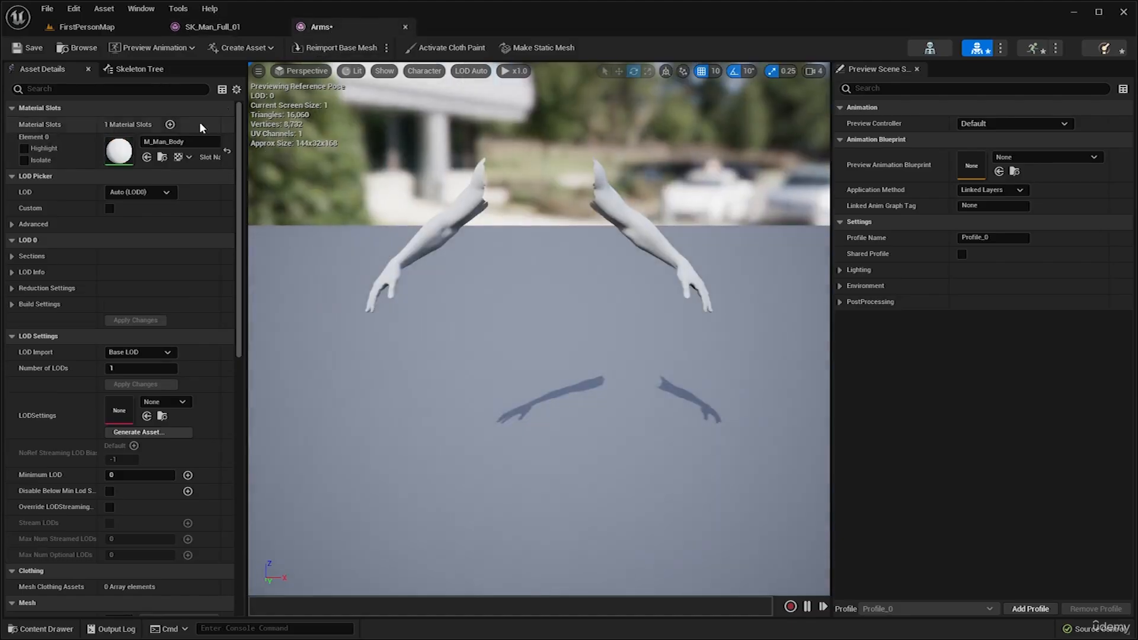
left_click(185, 141)
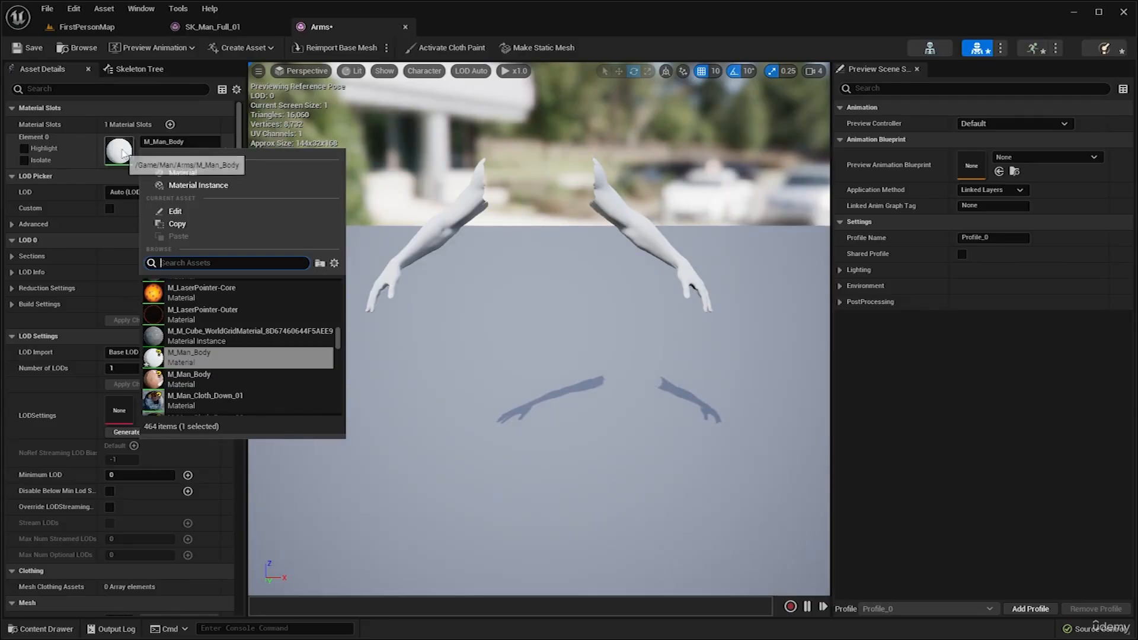
mouse_move(188, 382)
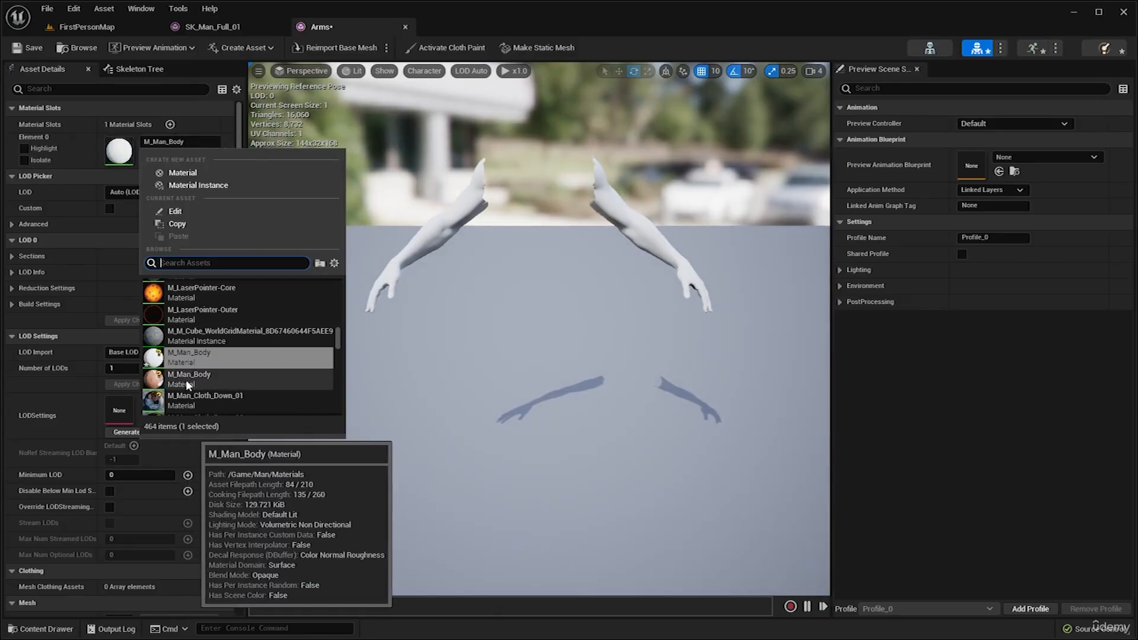
left_click(200, 375)
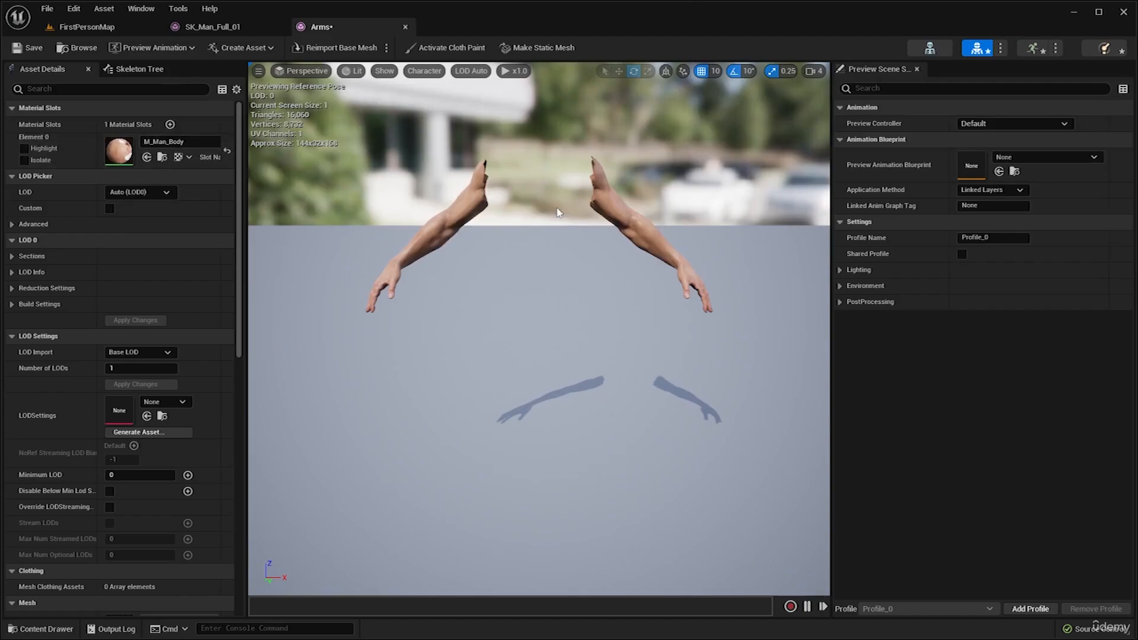
left_click_drag(558, 212, 531, 186)
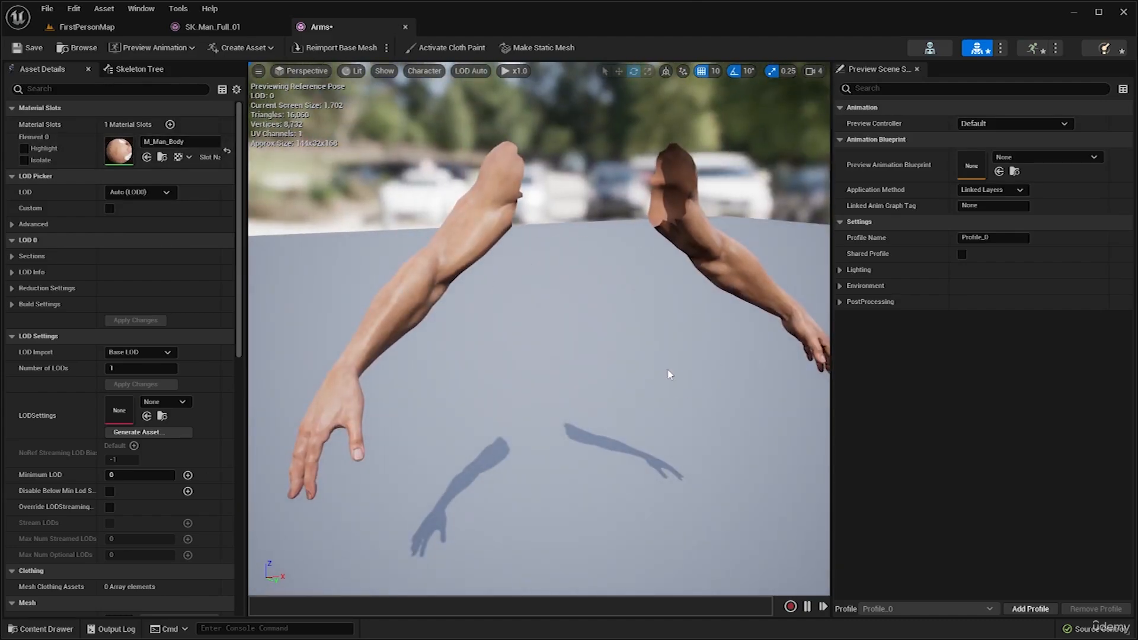
left_click_drag(630, 253, 503, 303)
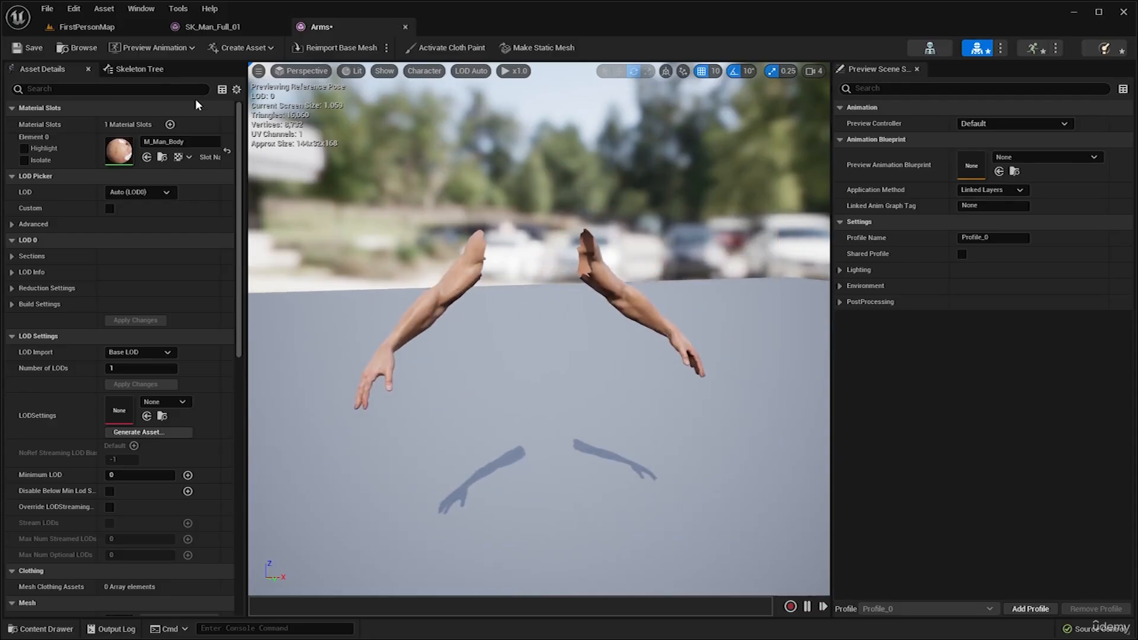
left_click(33, 48)
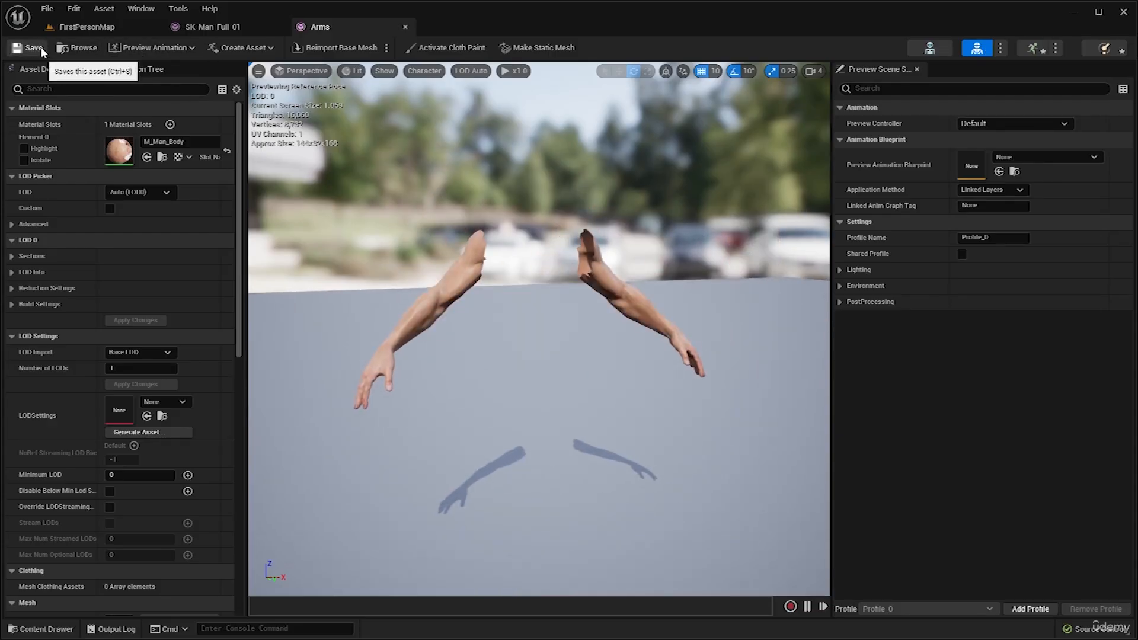
Close the Arms and SK_Man_Full_01 editors and open the Man/Animations folder.
left_click(406, 27)
left_click(280, 27)
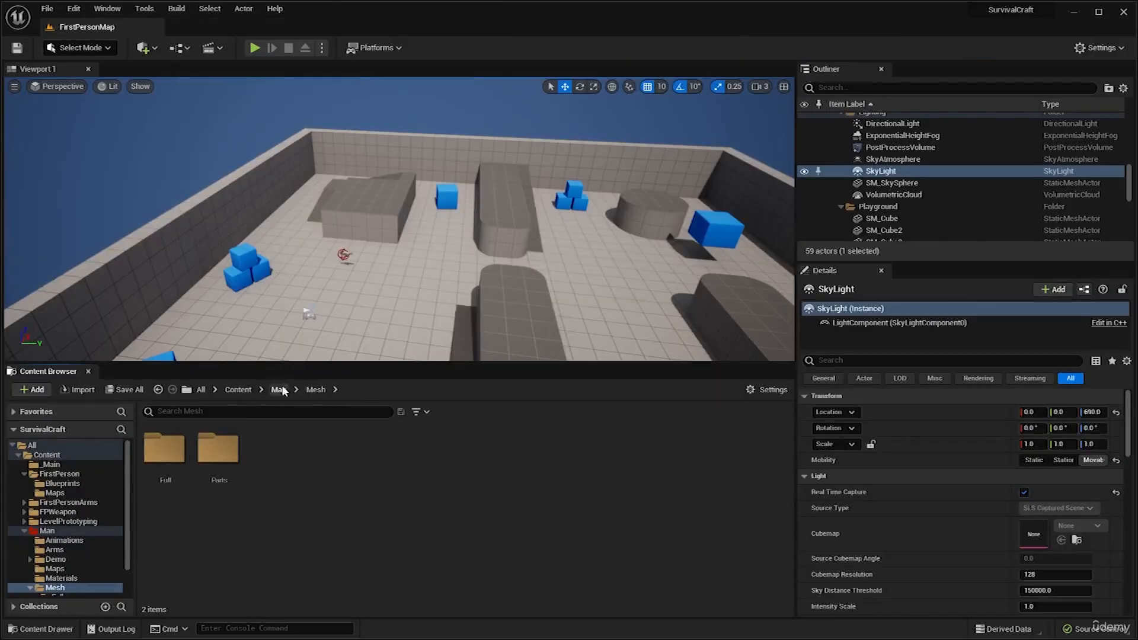
left_click(278, 390)
double_click(220, 454)
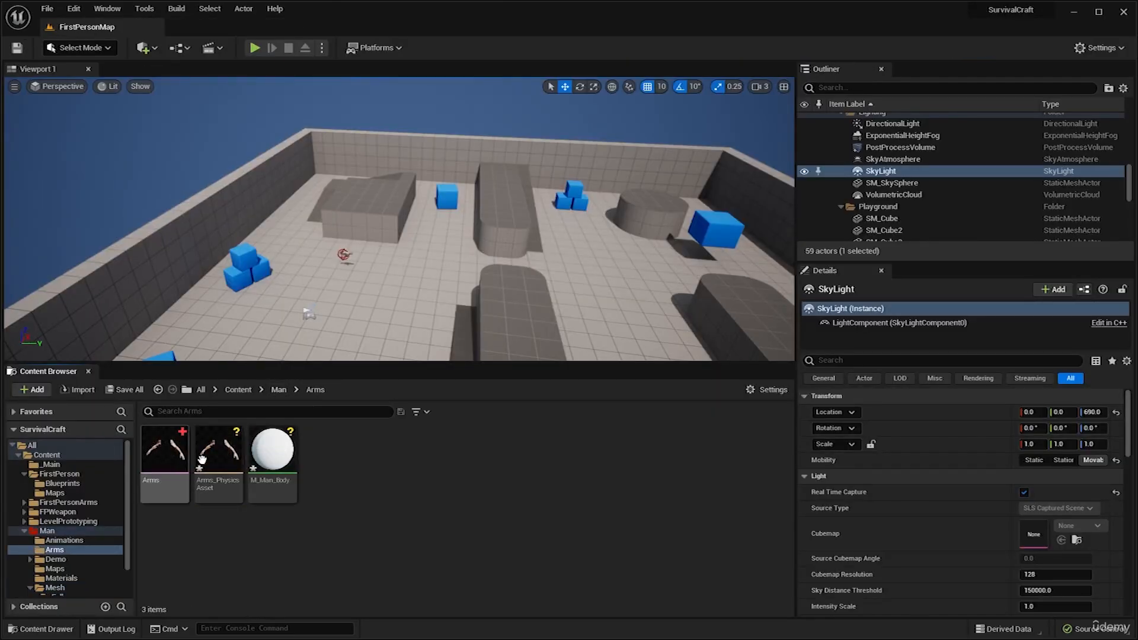
left_click(279, 390)
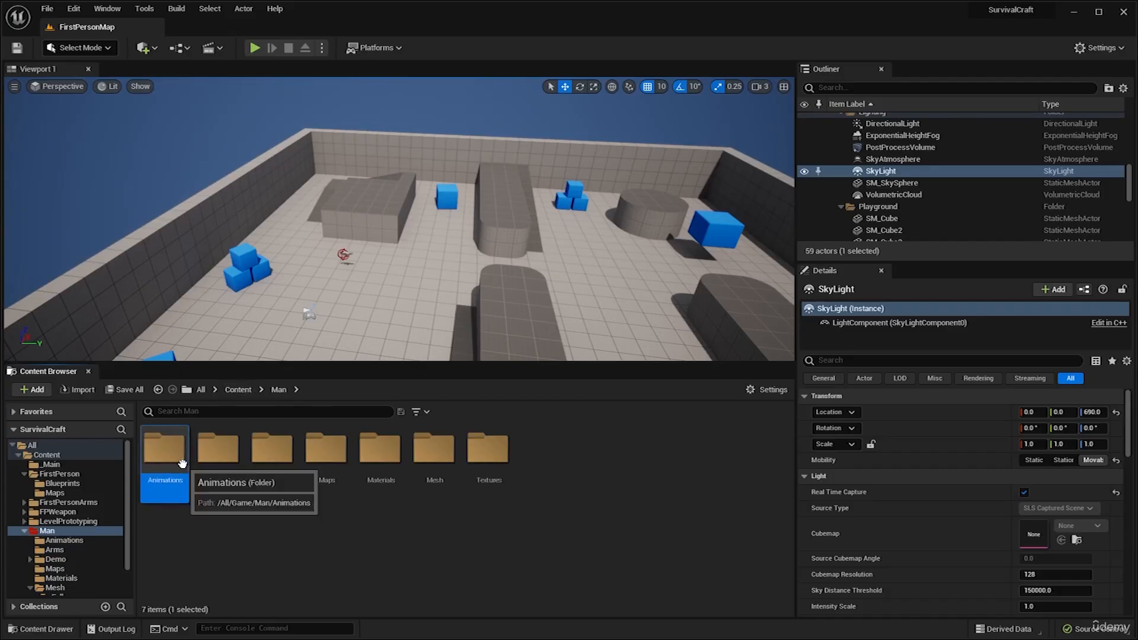
double_click(165, 453)
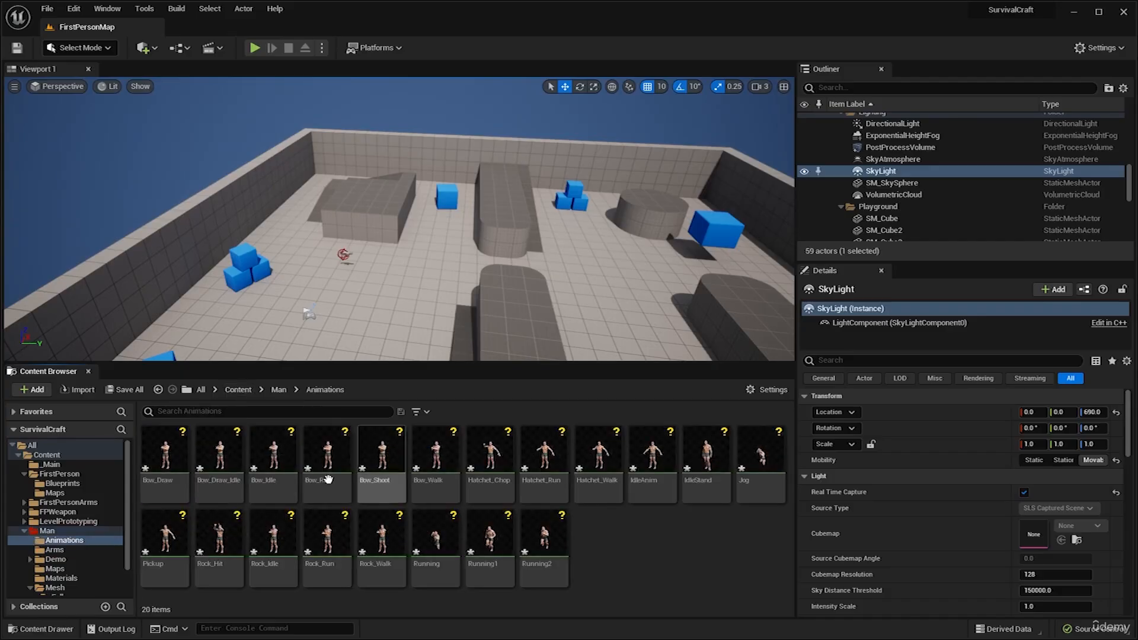
Create a legacy Blend Space 1D in the Animations folder using UE4_Mannequin_Skeleton and name it FirstPersonBS.
right_click(603, 545)
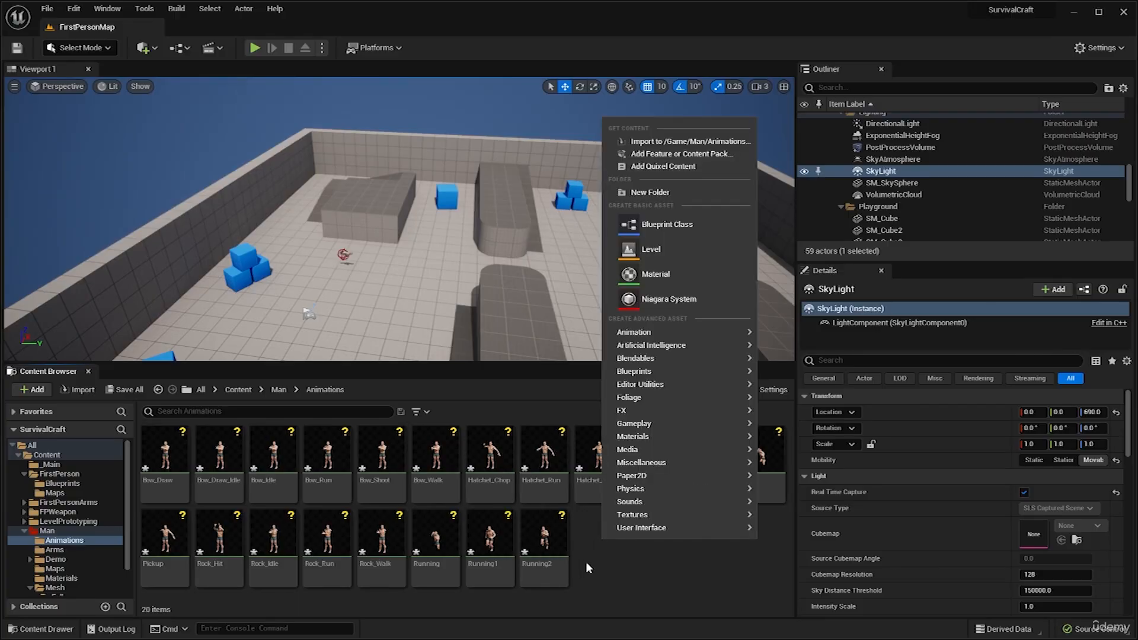
mouse_move(657, 333)
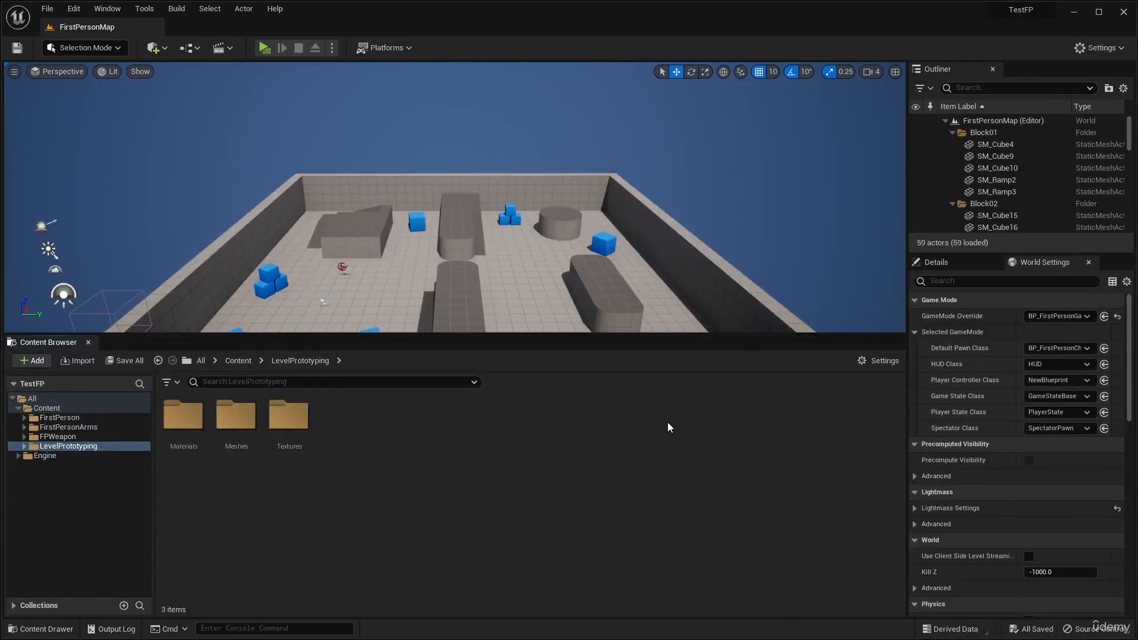
right_click(674, 404)
mouse_move(658, 397)
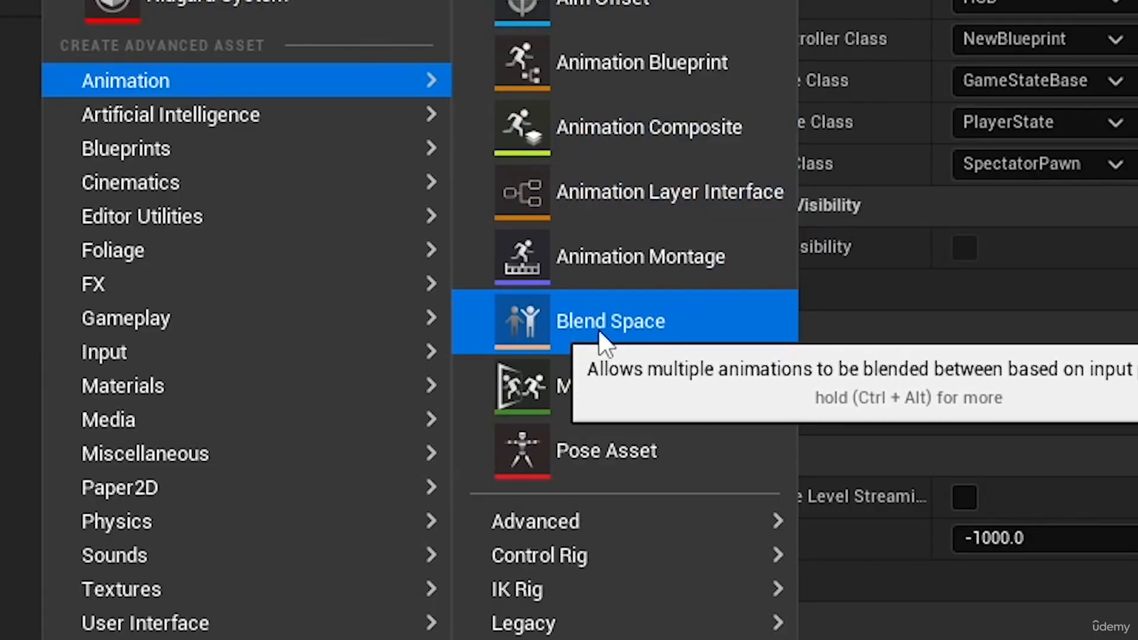
mouse_move(549, 624)
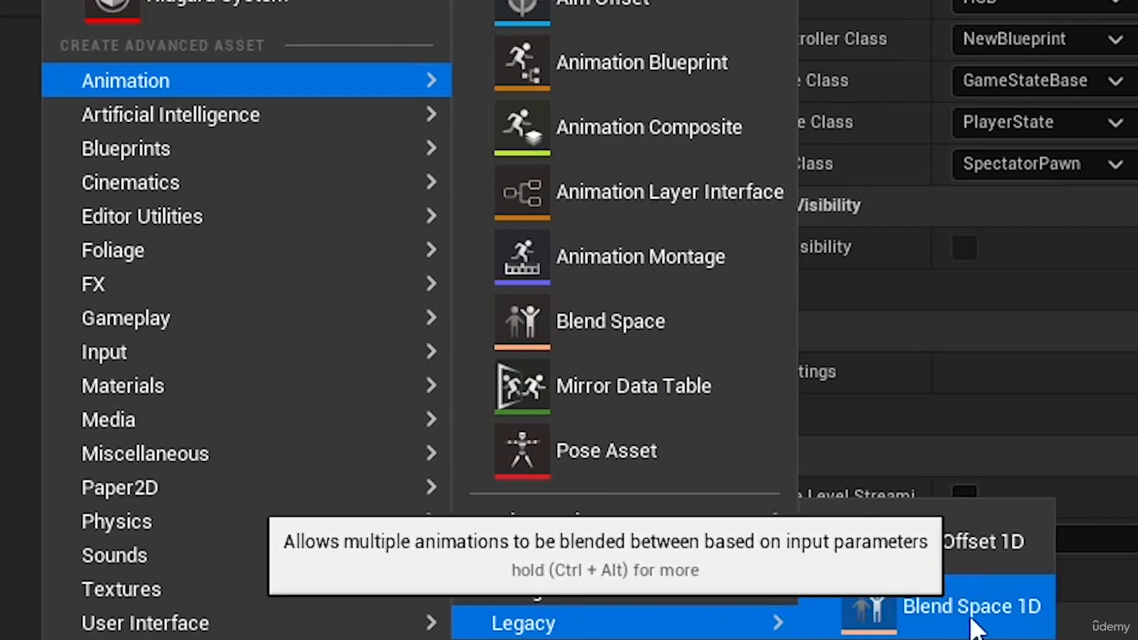
left_click(942, 626)
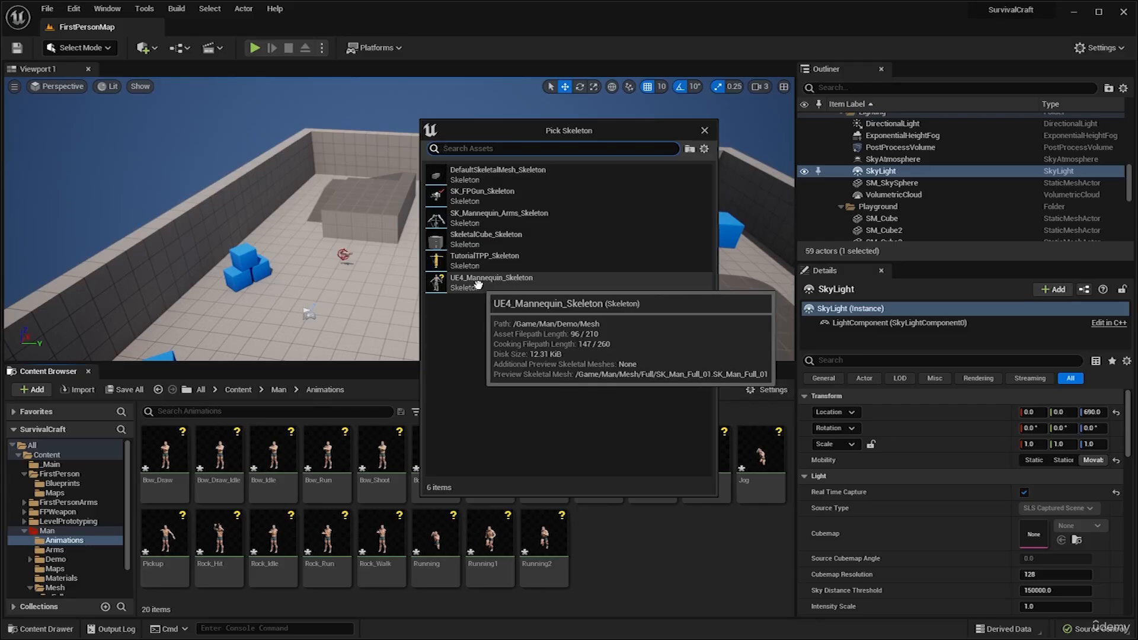
left_click(496, 284)
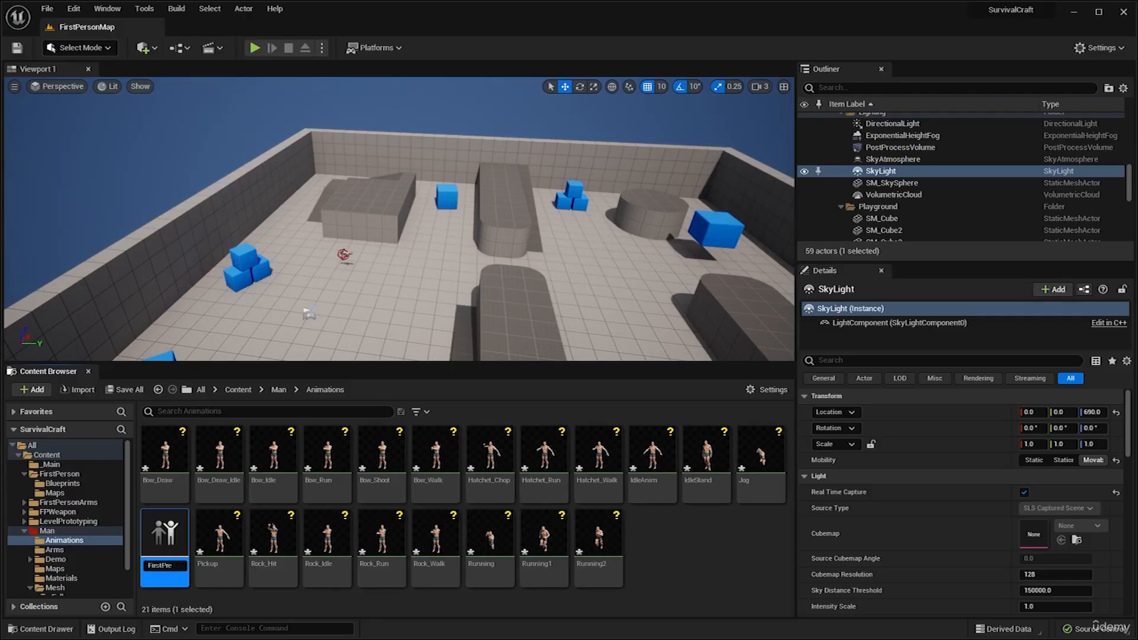
type("FirstPersonBS")
key("Return")
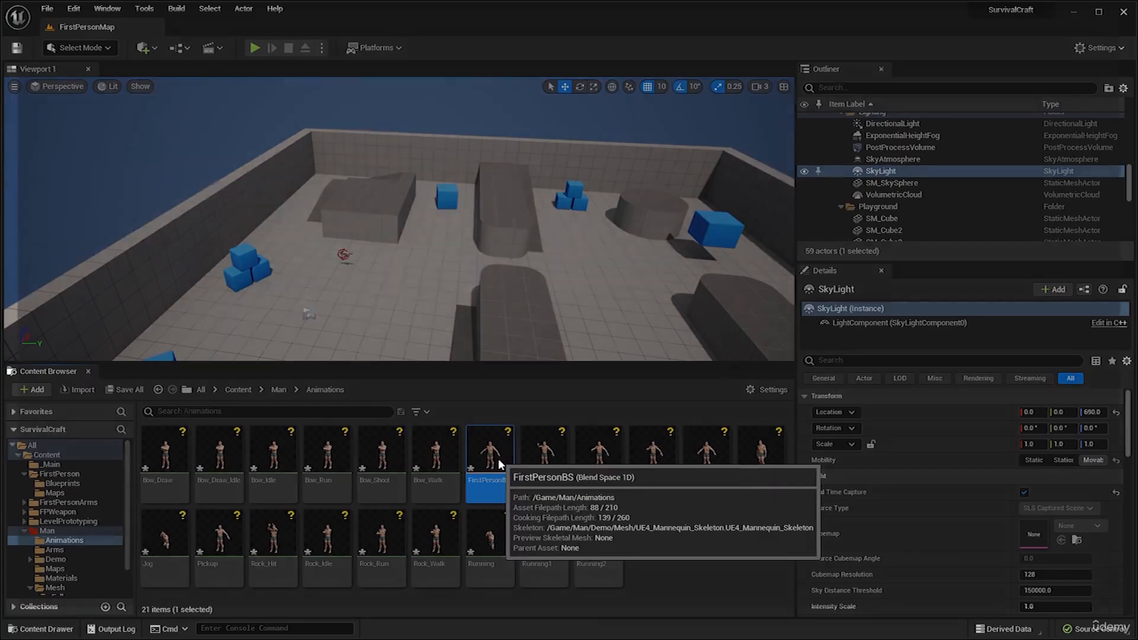
Open FirstPersonBS, dock its editor beside the level tab, and set the preview camera speed to 2 for a closer view of the character.
double_click(500, 464)
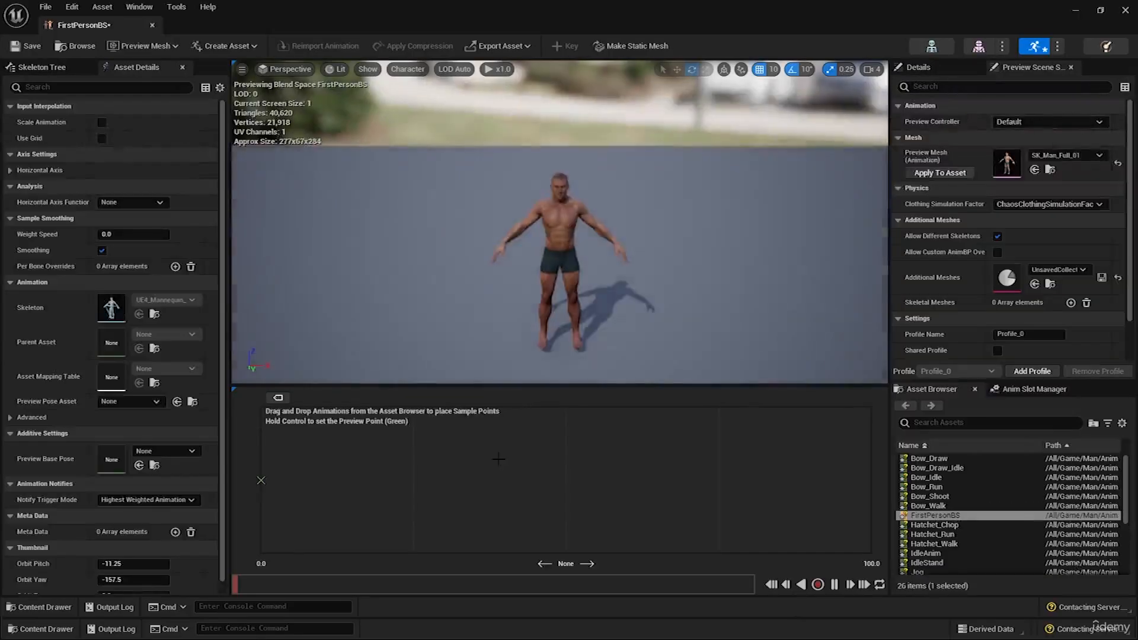
left_click_drag(120, 19, 262, 27)
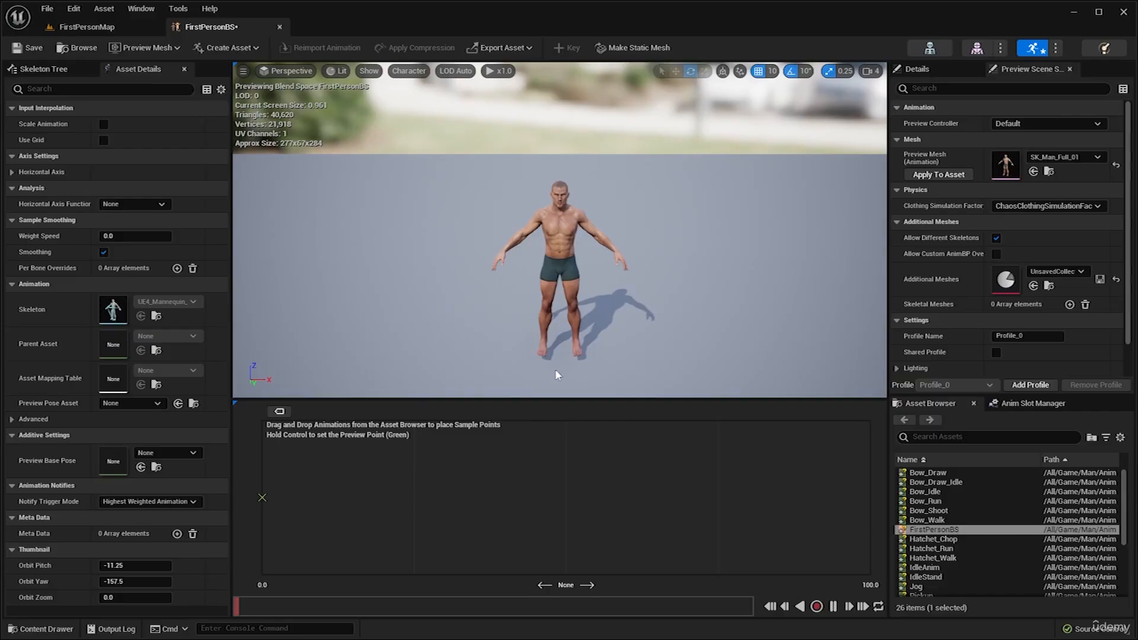
scroll(514, 261, "up", 3)
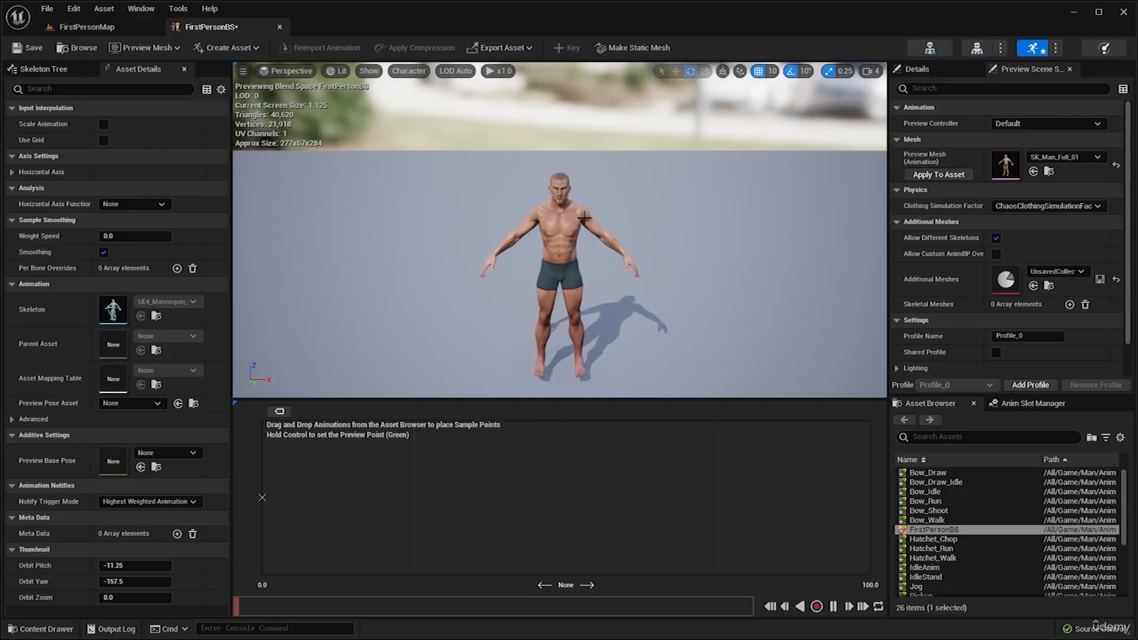
right_click_drag(628, 159, 422, 118)
right_click_drag(513, 116, 653, 120)
right_click_drag(764, 131, 706, 118)
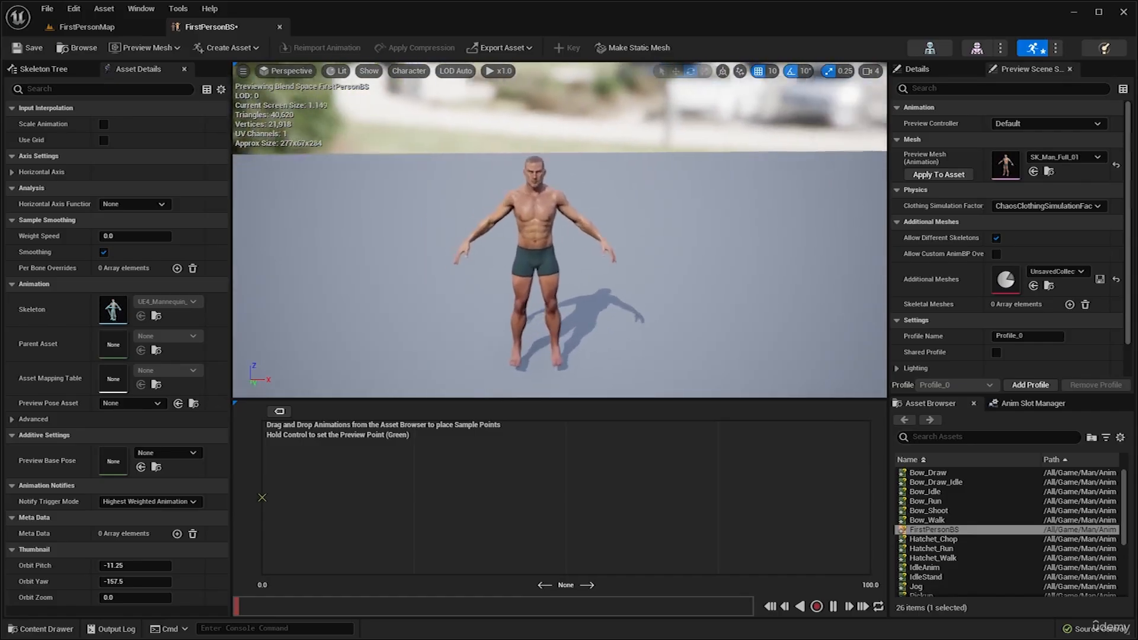
scroll(759, 124, "up", 3)
scroll(759, 119, "down", 3)
left_click(867, 71)
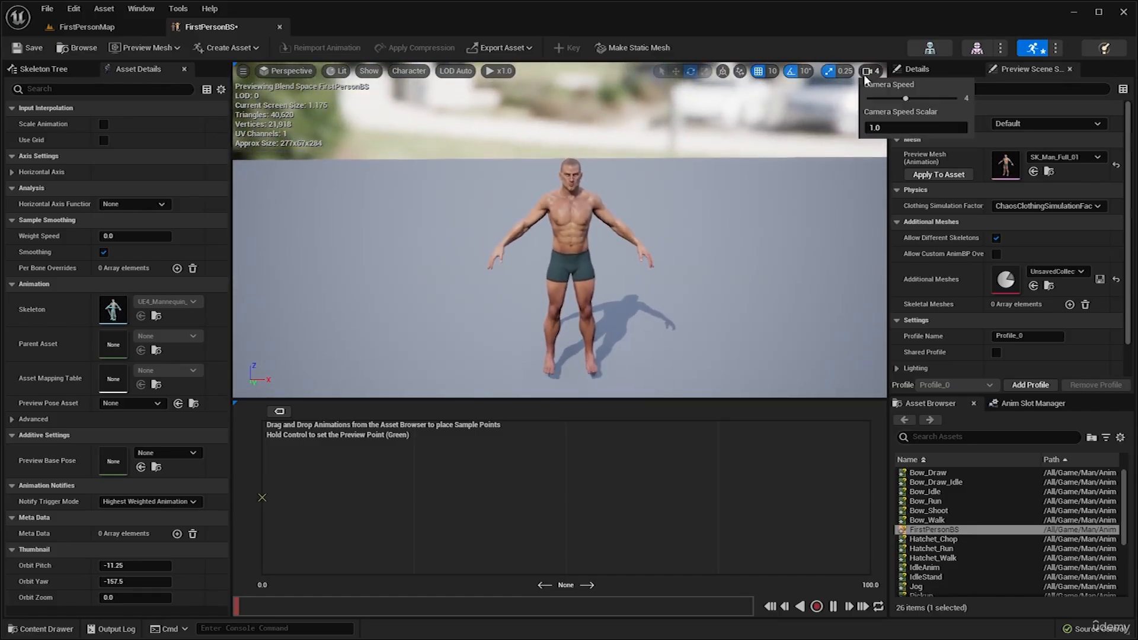
key("w")
mouse_move(746, 201)
right_mouse_down()
mouse_move(769, 201)
mouse_move(760, 200)
right_mouse_up()
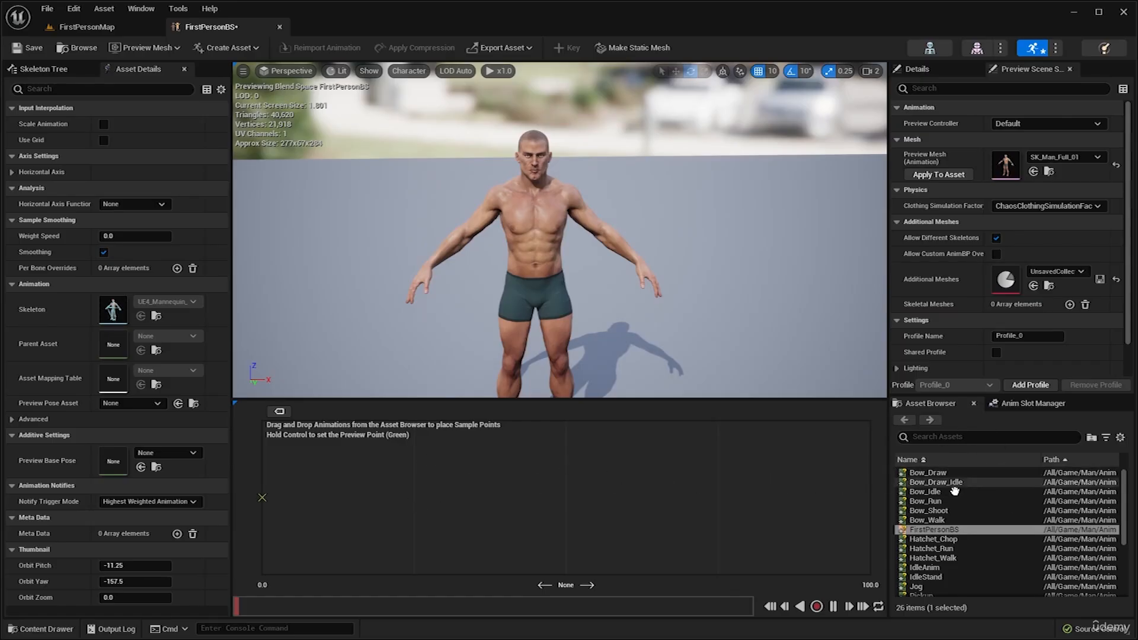
Find the IdleStand animation among the available assets and place it as a sample at 0.0 on the blend space's horizontal axis.
scroll(957, 508, "down", 5)
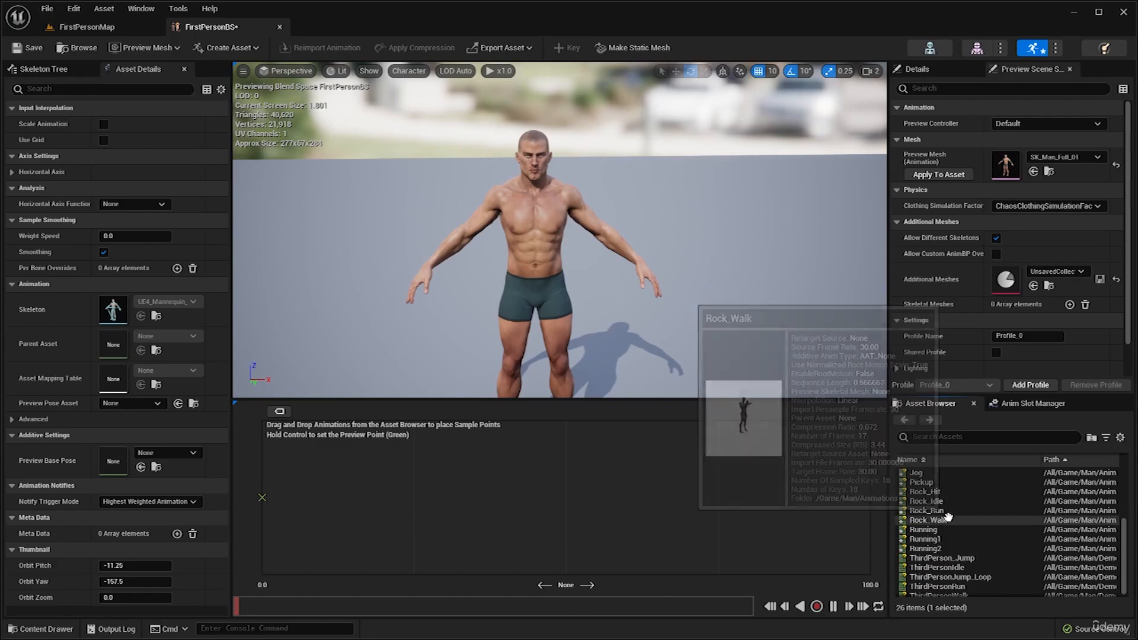
left_click(949, 517)
left_click(939, 526)
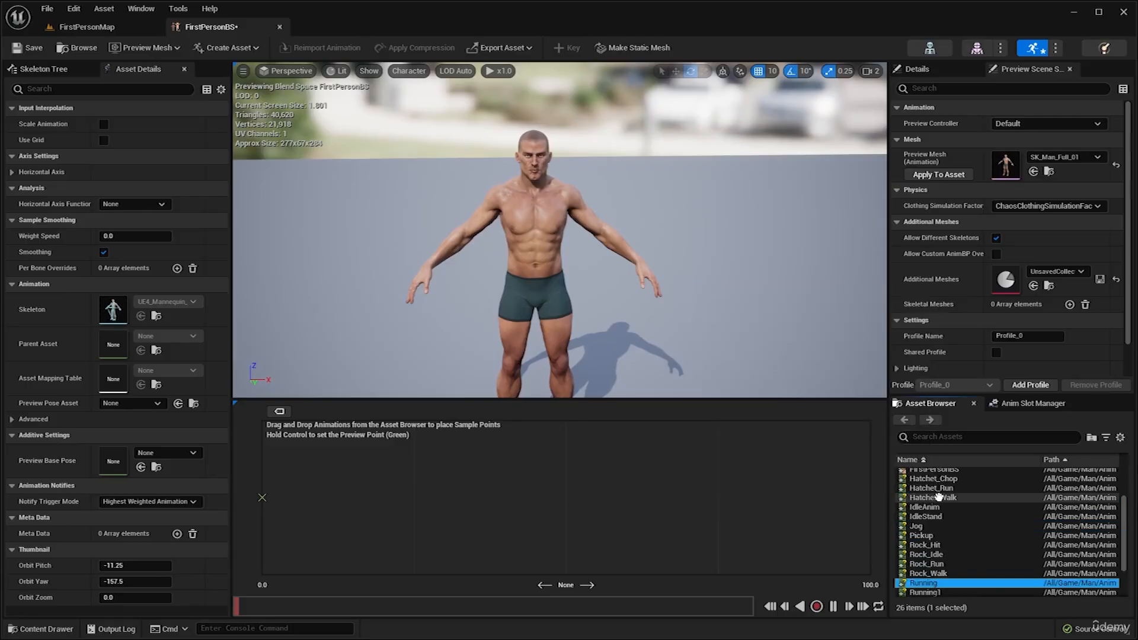
scroll(922, 483, "up", 5)
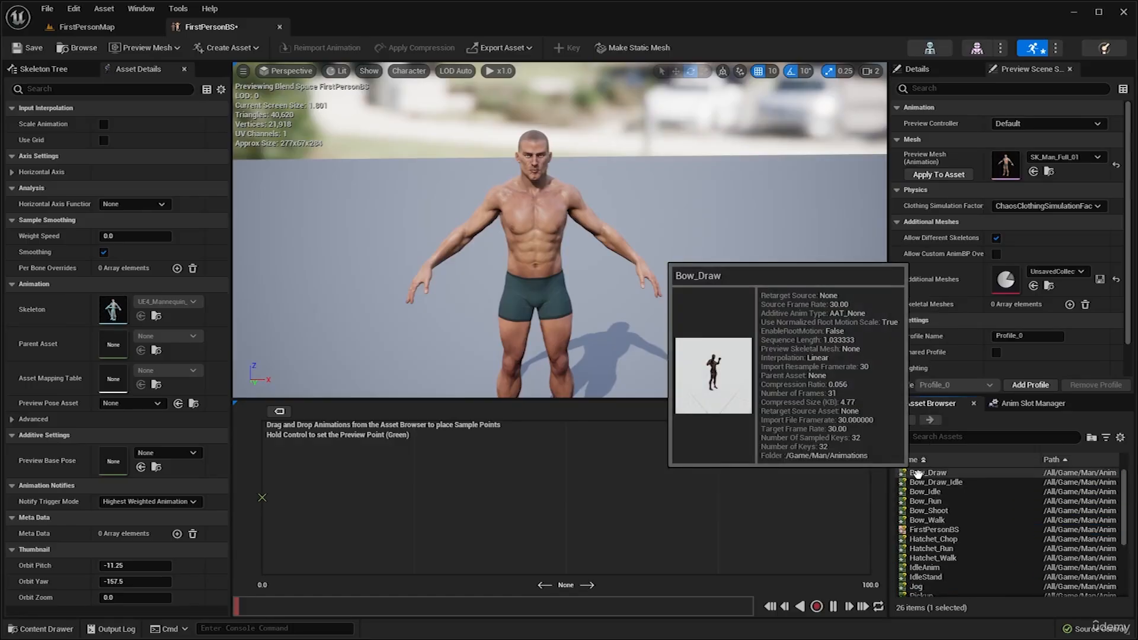
left_click_drag(929, 511, 970, 509)
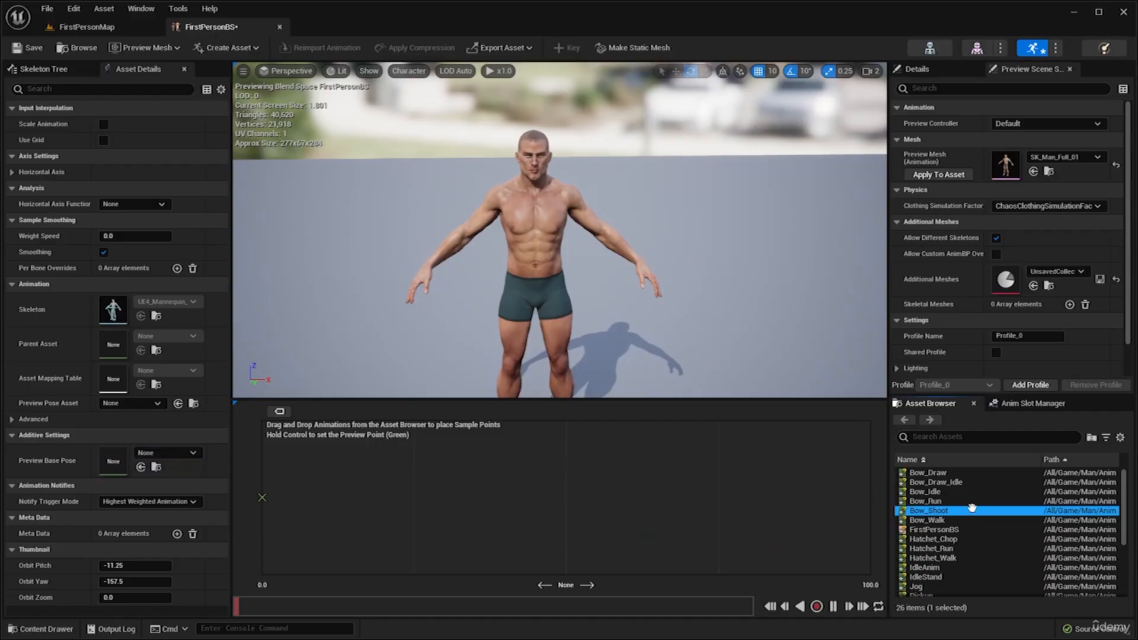
scroll(972, 507, "down", 2)
scroll(973, 507, "down", 2)
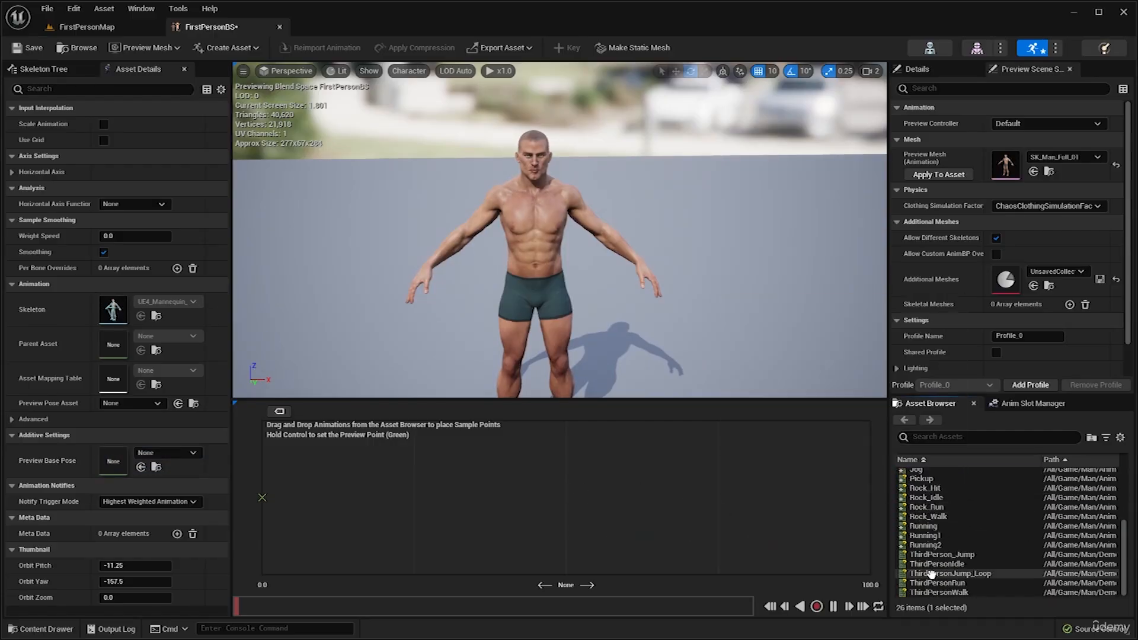
scroll(977, 501, "up", 5)
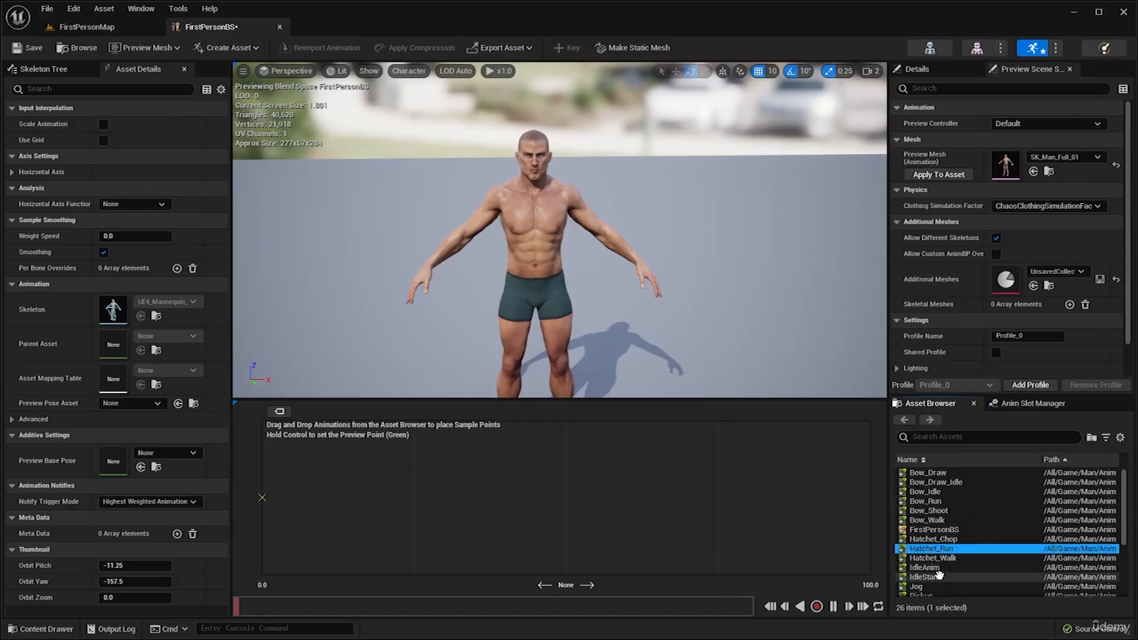
left_click(939, 576)
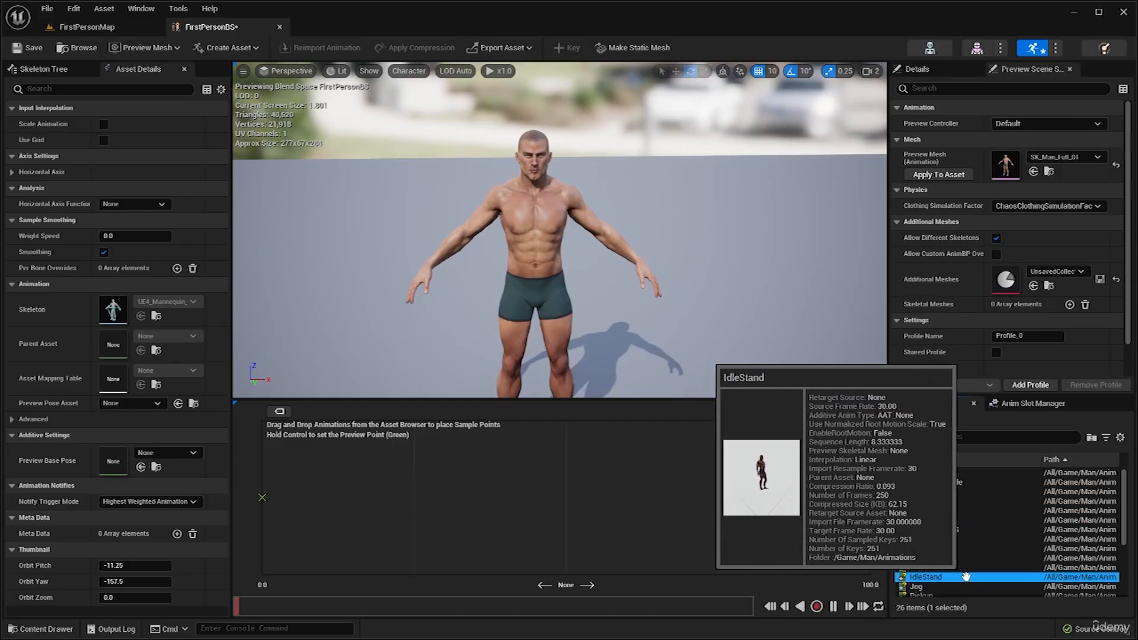
left_click_drag(939, 577, 262, 497)
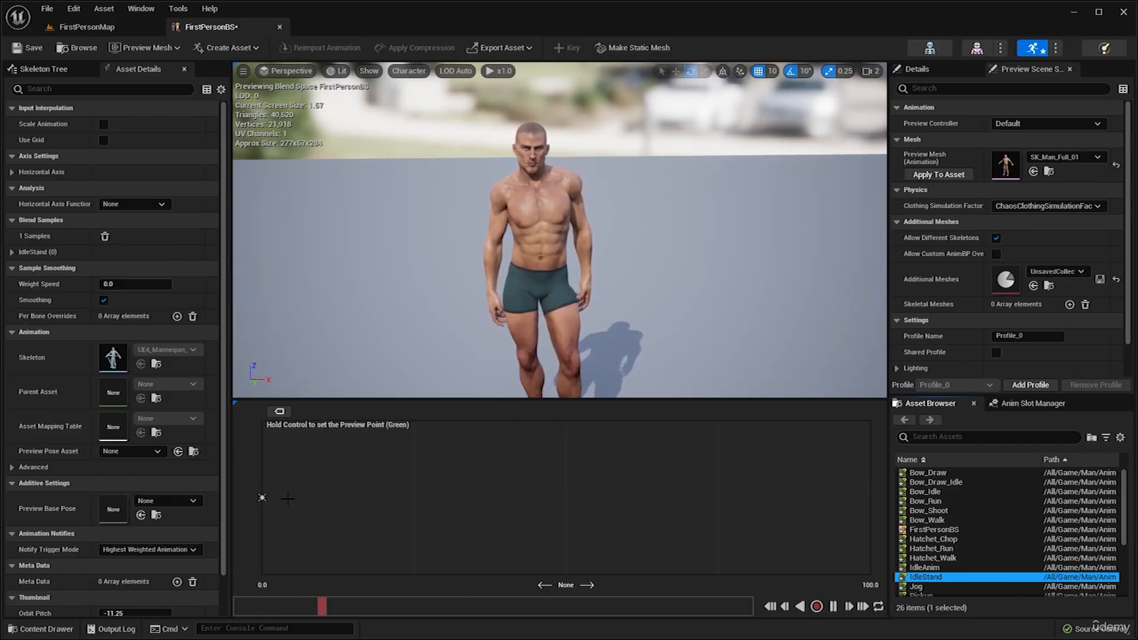
mouse_move(581, 225)
right_mouse_down()
mouse_move(572, 249)
mouse_move(562, 219)
mouse_move(589, 218)
mouse_move(587, 196)
mouse_move(588, 248)
mouse_move(582, 239)
right_mouse_up()
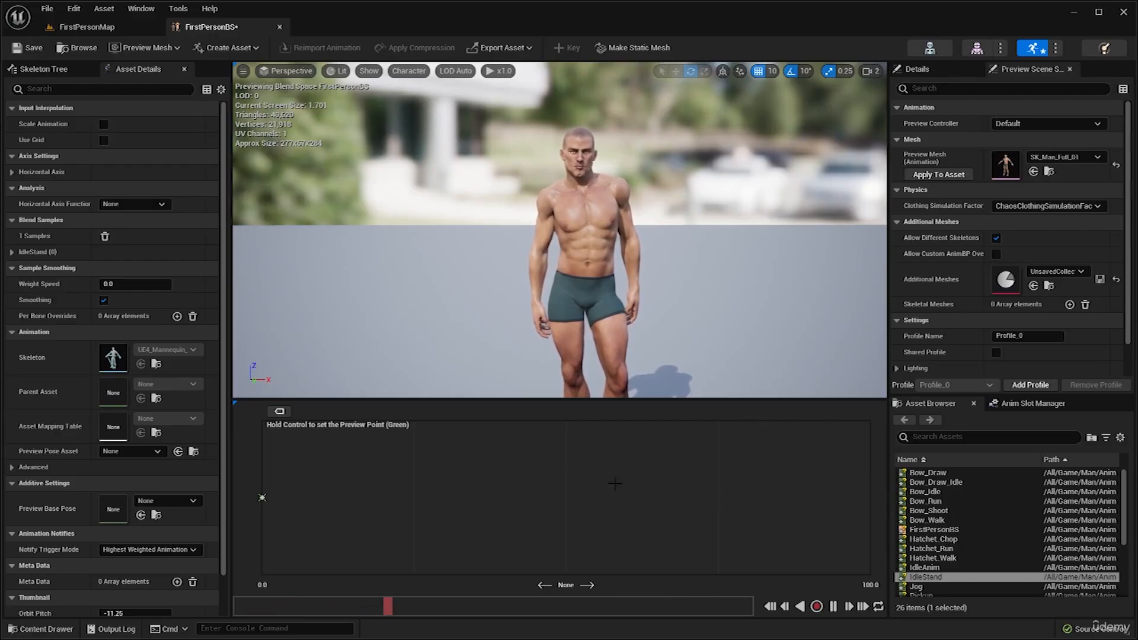
Find the Running2 animation among the available assets and place it as a sample at 100.0 on the horizontal axis.
scroll(938, 546, "down", 5)
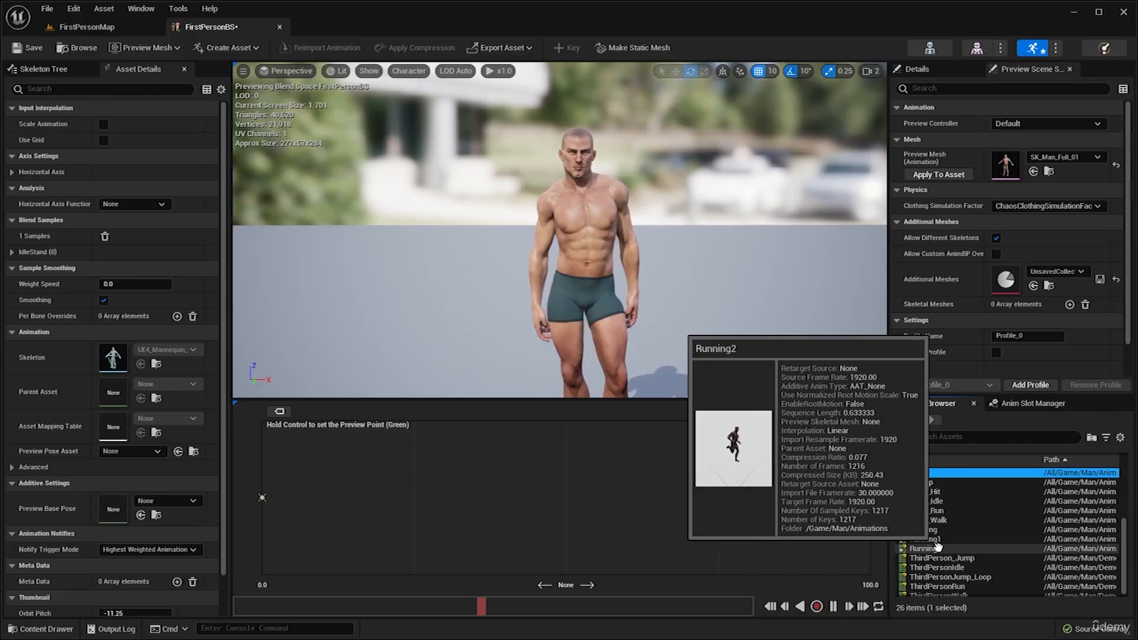
left_click(938, 548)
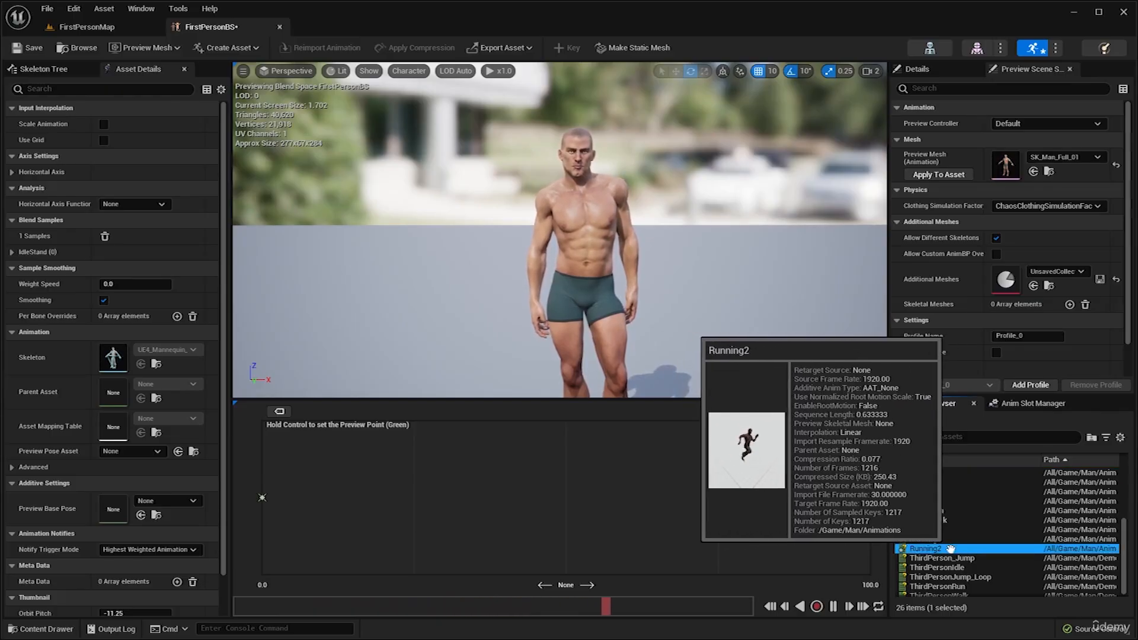
left_click_drag(950, 549, 870, 498)
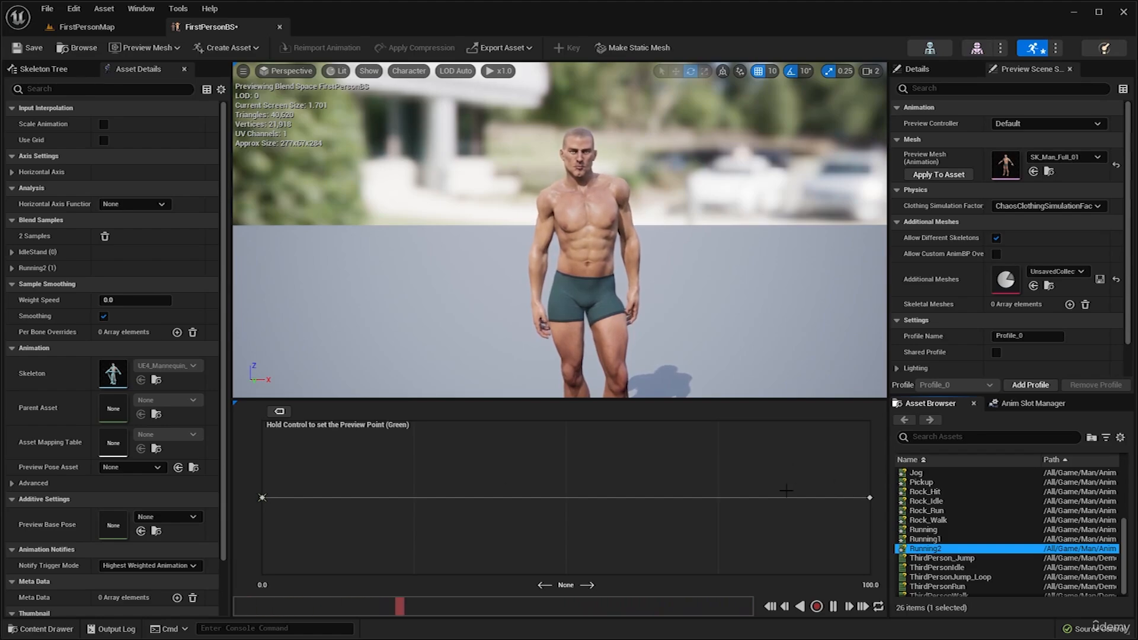
Preview the blend from IdleStand to Running2 with playback paused, moving the preview point along the axis, and select the Running2 sample.
key("ctrl")
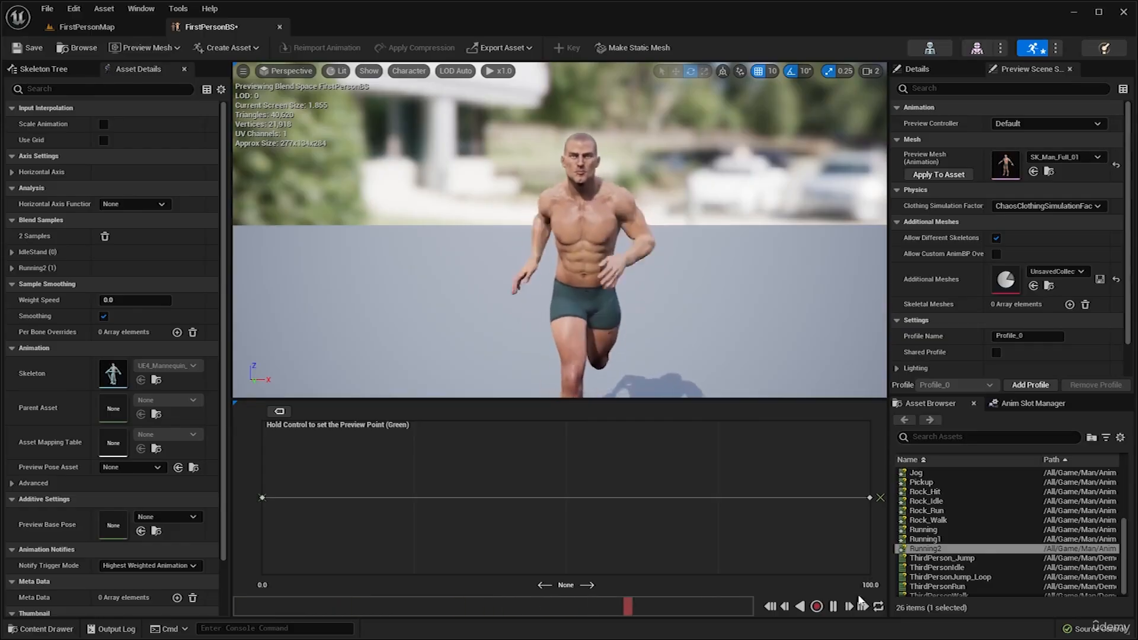
left_click(834, 607)
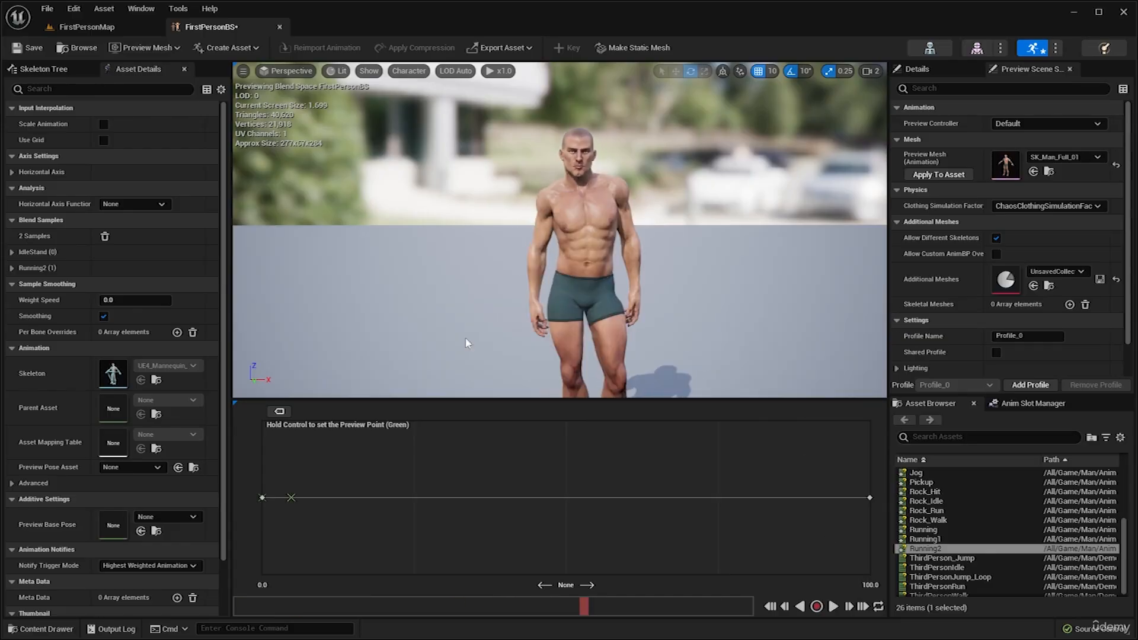
left_click_drag(291, 498, 317, 498, "ctrl")
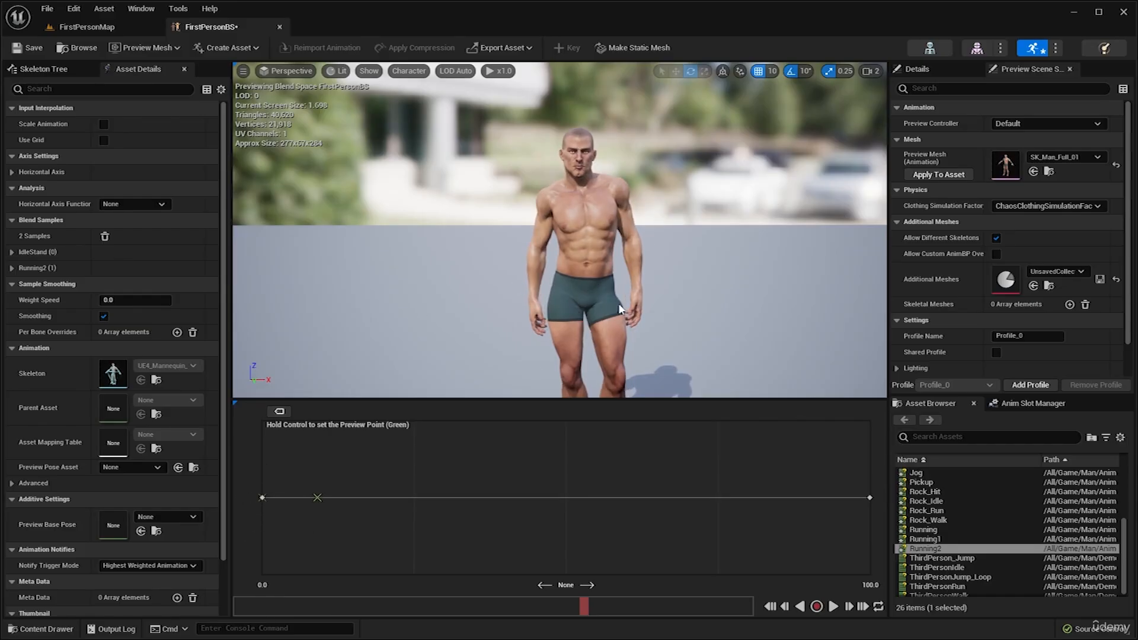
left_click_drag(332, 504, 867, 491, "ctrl")
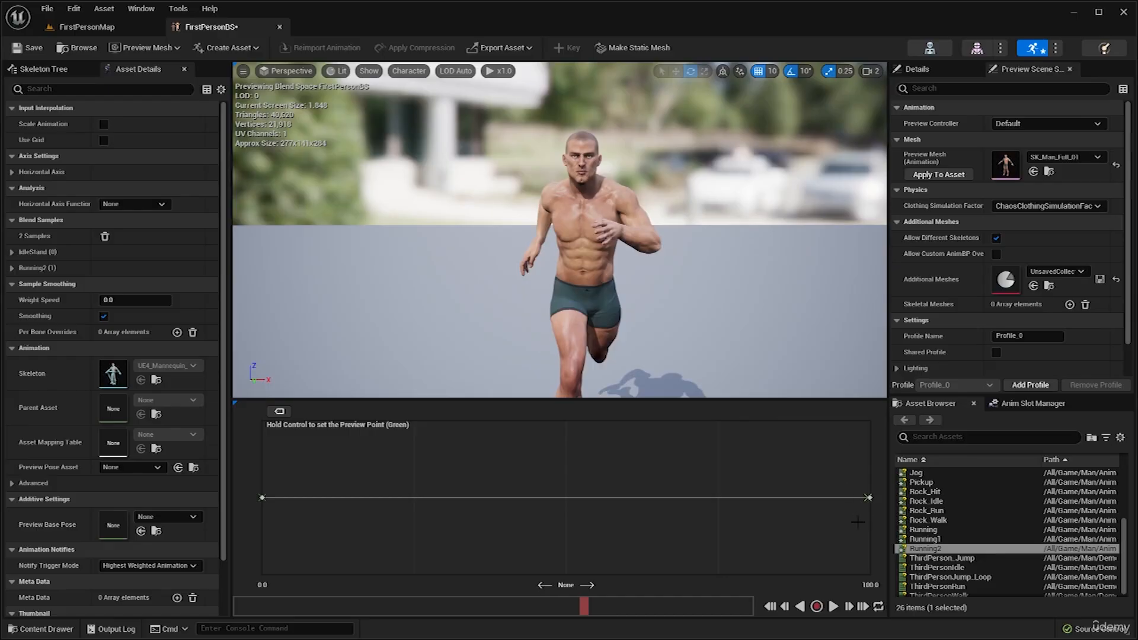
left_click(869, 498)
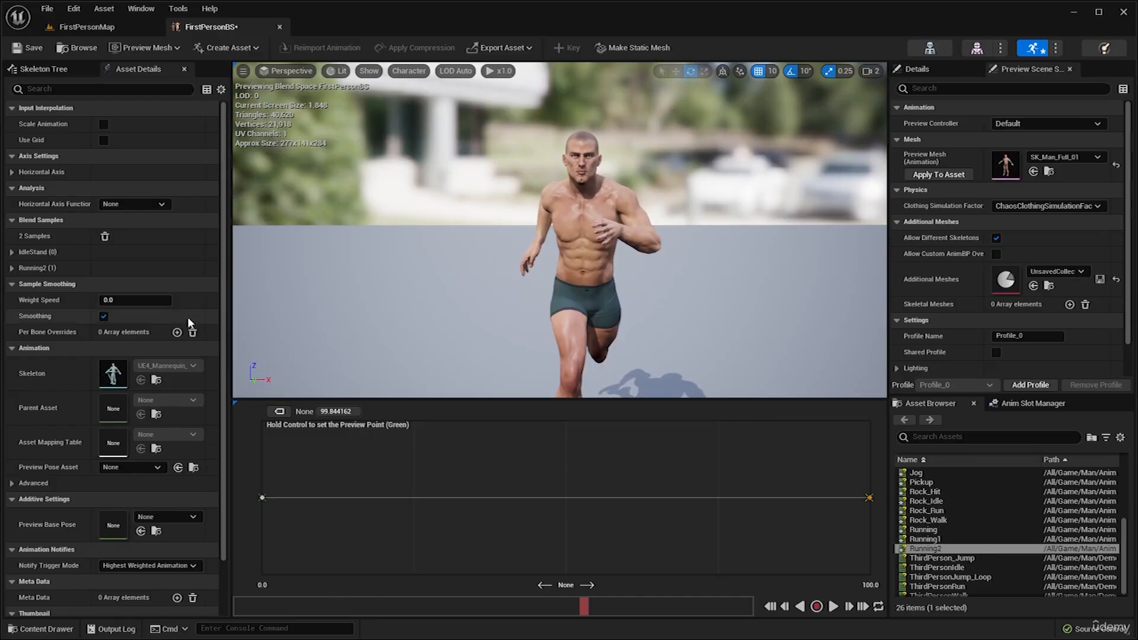
Name the blend space's horizontal axis Speed and set its maximum axis value to 800.
left_click(11, 171)
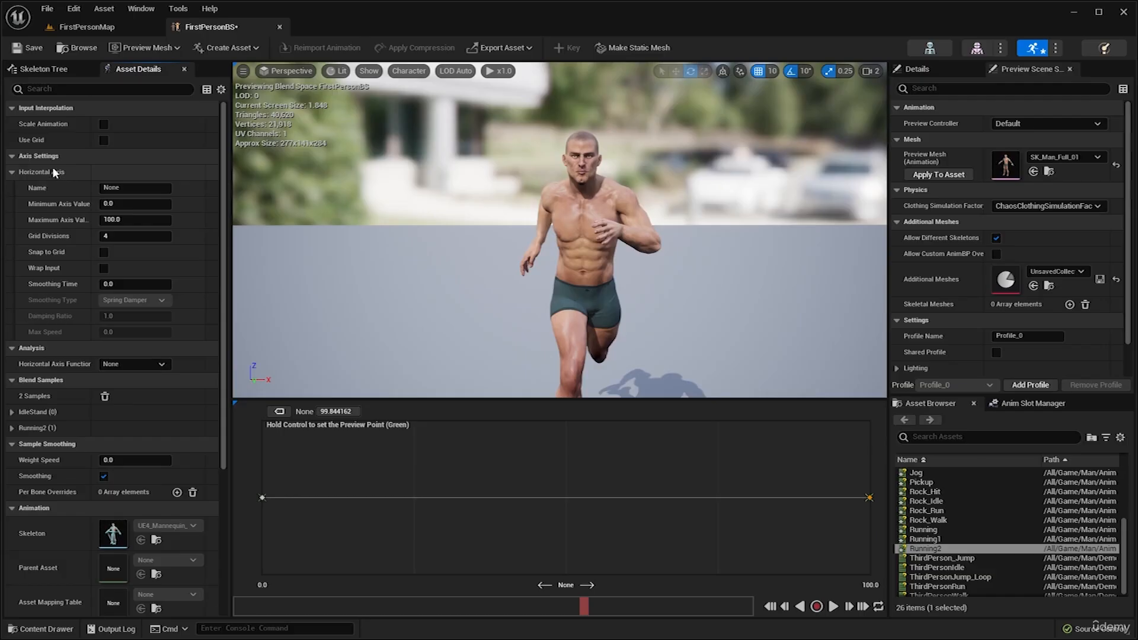
left_click(119, 188)
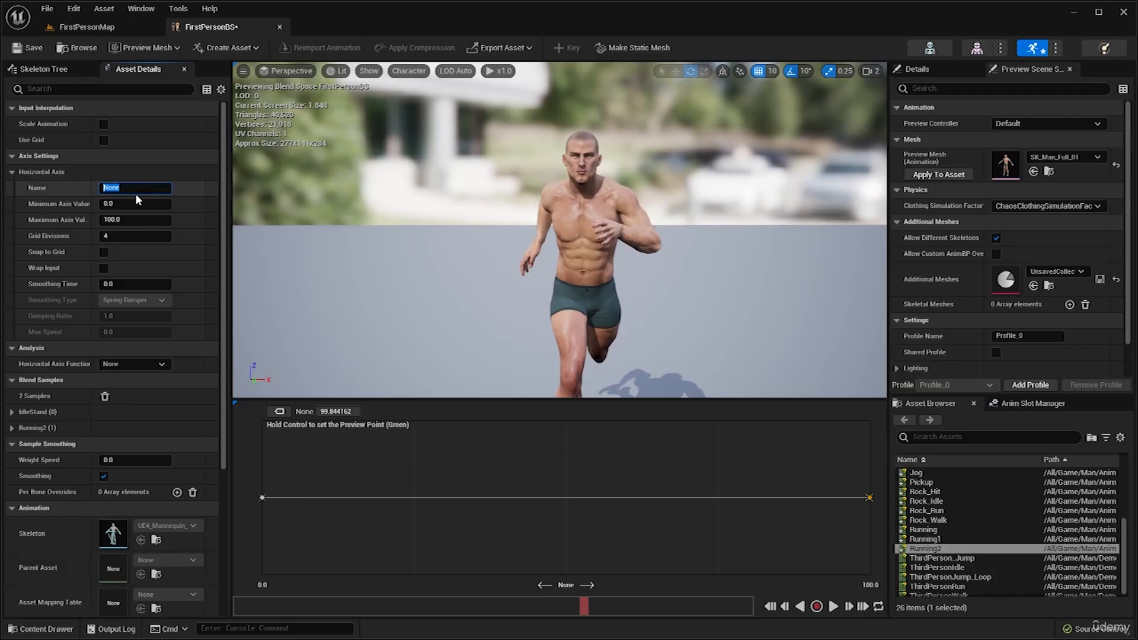
type("Speed")
key("Return")
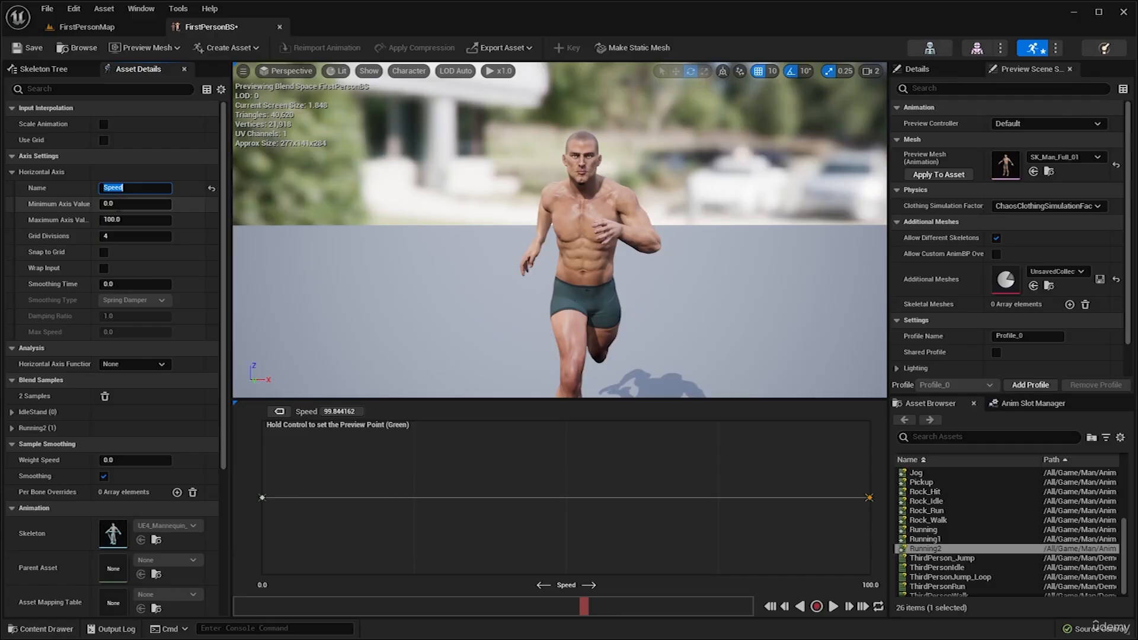
left_click(125, 220)
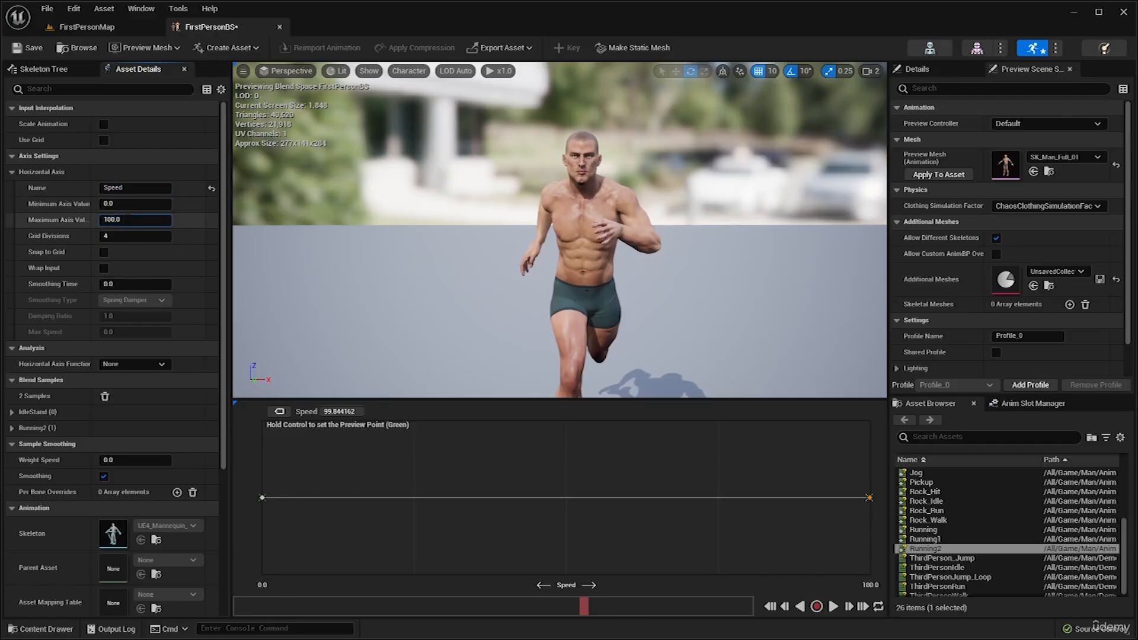
left_click_drag(126, 219, 58, 222)
type("800")
key("Return")
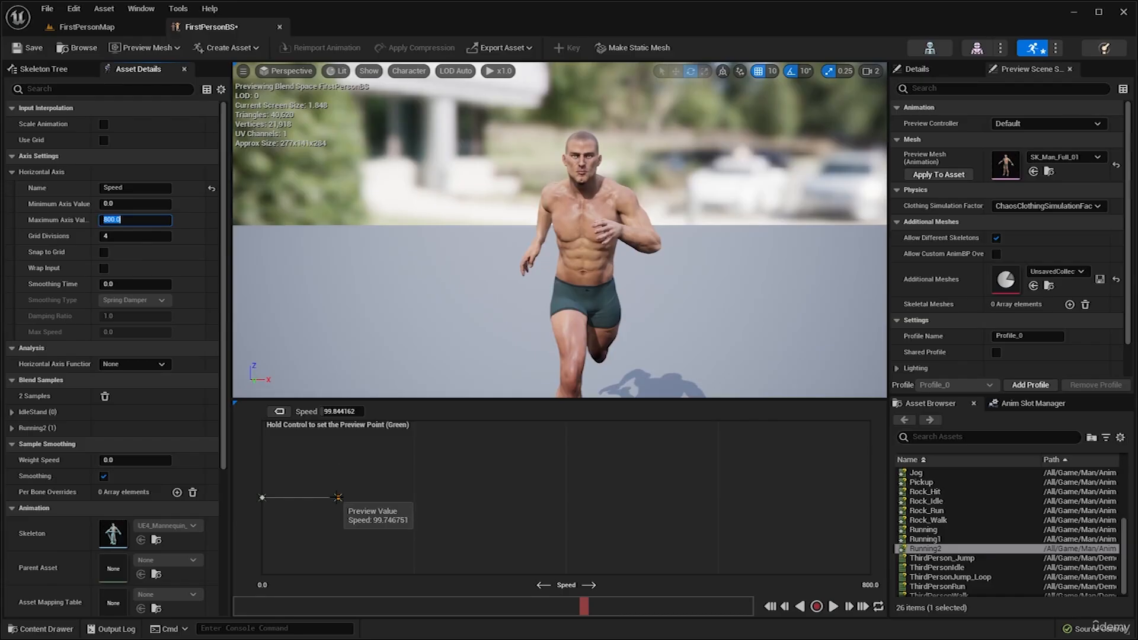
Move the Running2 sample to 800.0 on the Speed axis and preview the running pose there.
left_click_drag(338, 498, 864, 497)
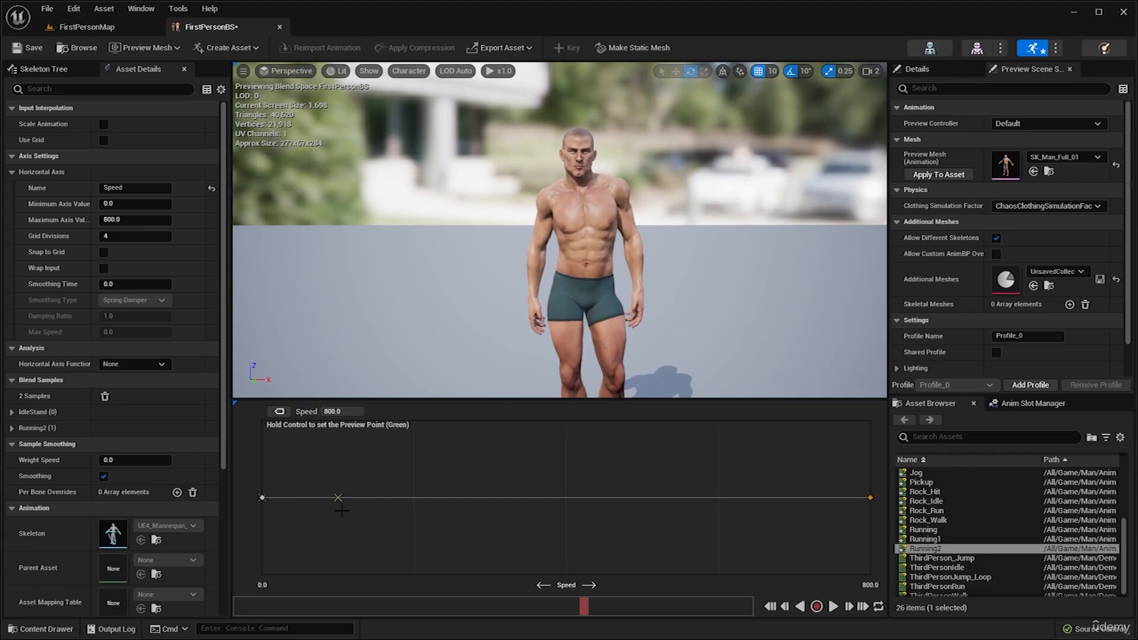
key("ctrl")
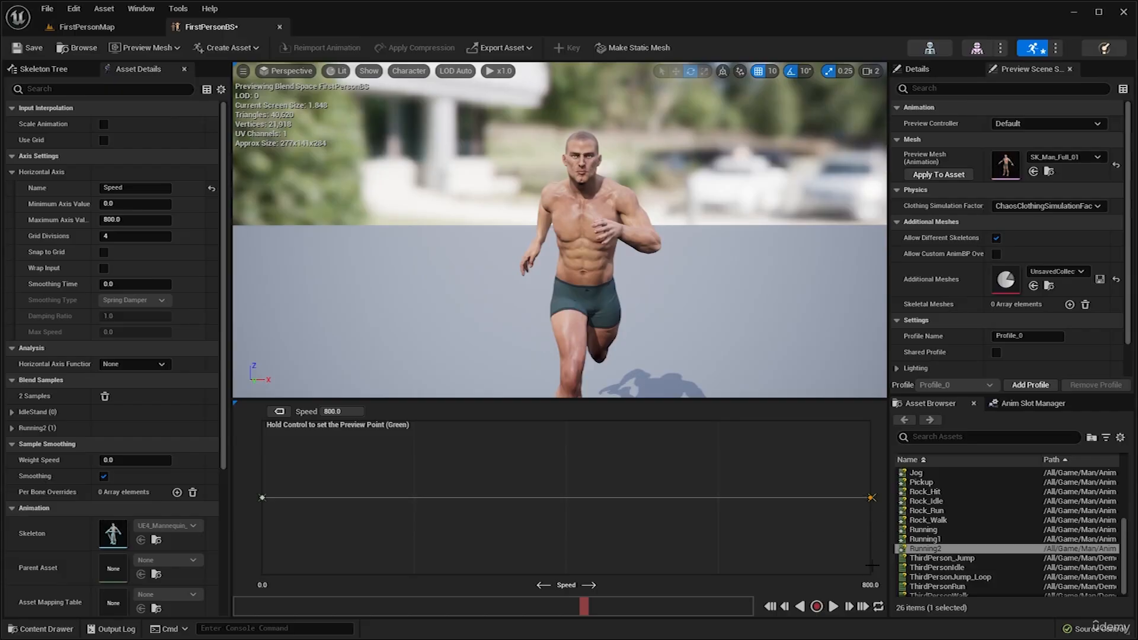
left_click(833, 607)
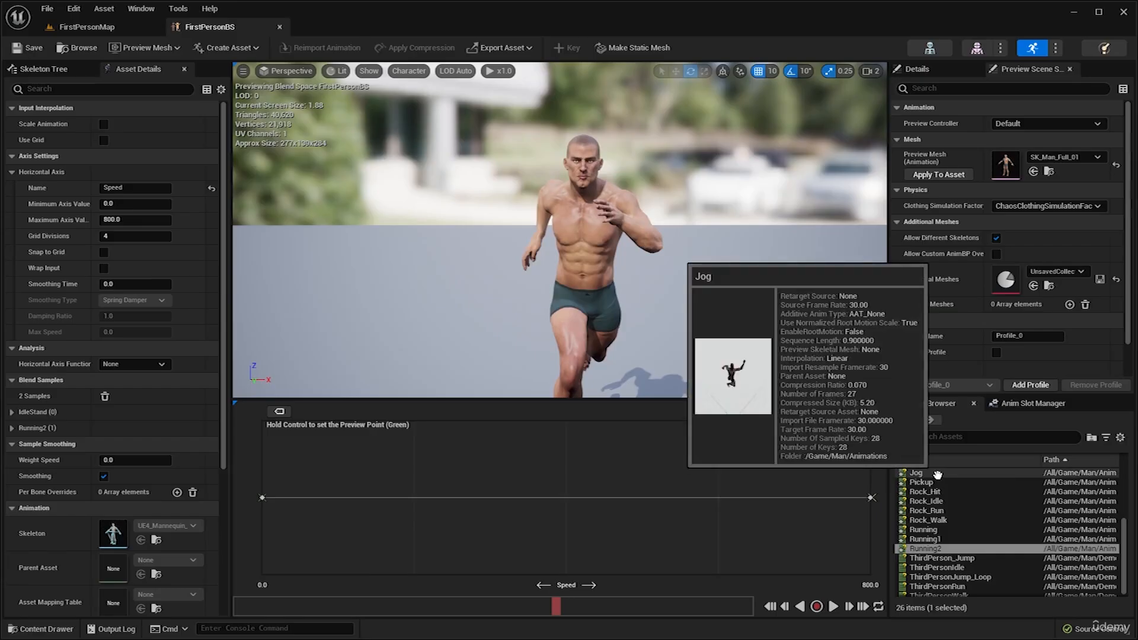
Find the Jog animation and place it as a sample at about 600 on the Speed axis.
scroll(923, 513, "up", 2)
left_click(925, 510)
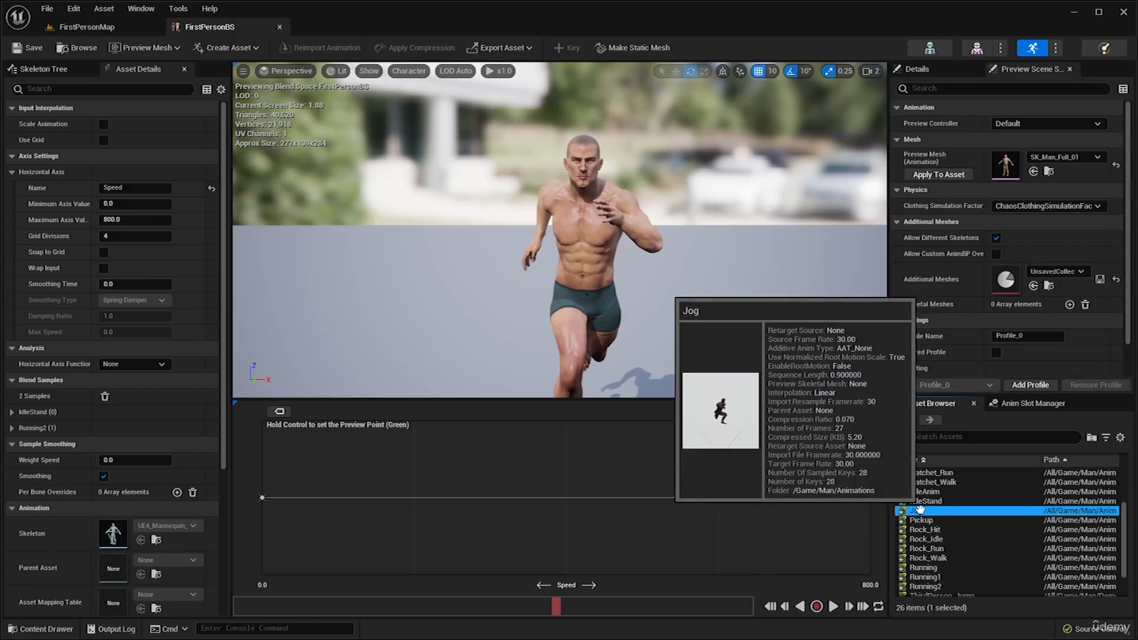
left_click_drag(923, 508, 725, 497)
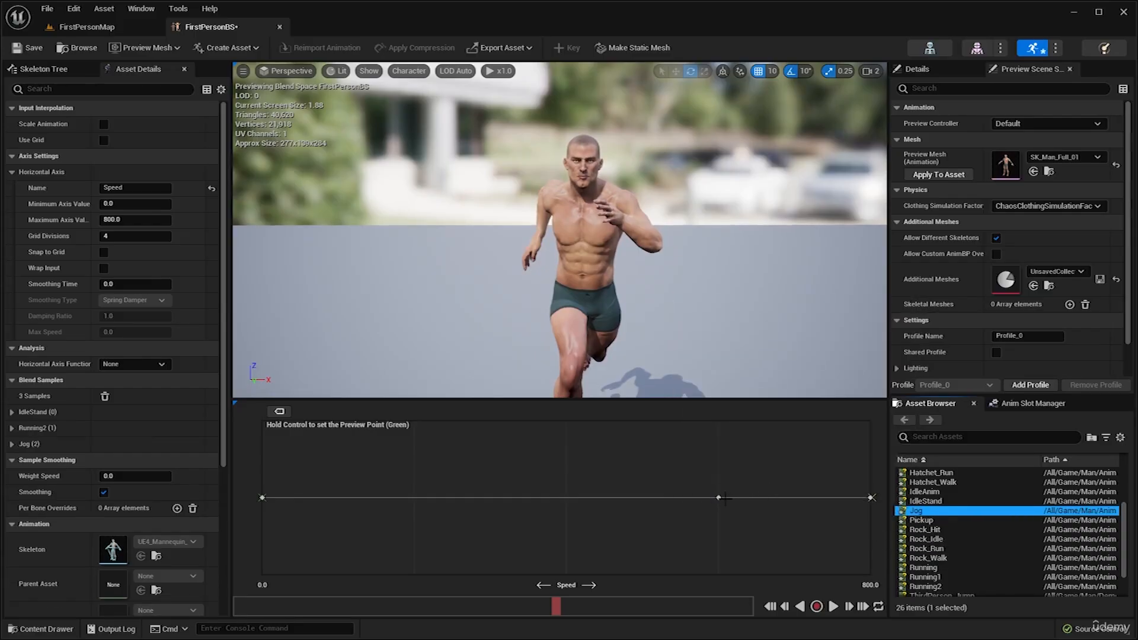
Play the preview at the Jog sample and examine the character's movement from other angles.
left_click(833, 606)
key("ctrl")
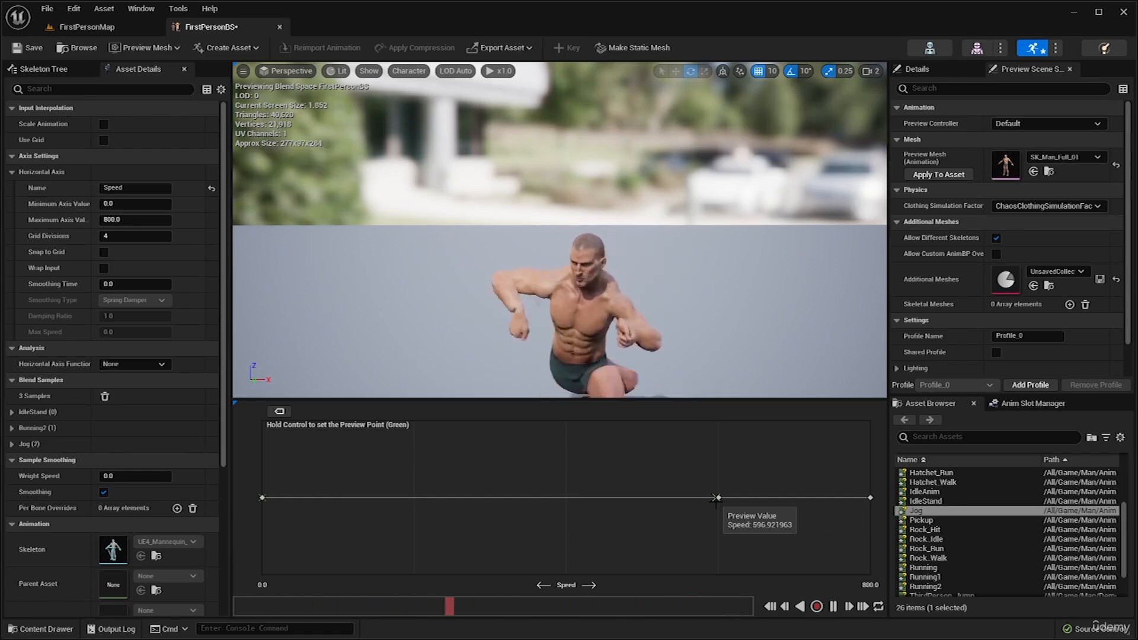
right_click_drag(645, 287, 741, 311)
key("a")
right_click_drag(489, 253, 519, 296)
key("s")
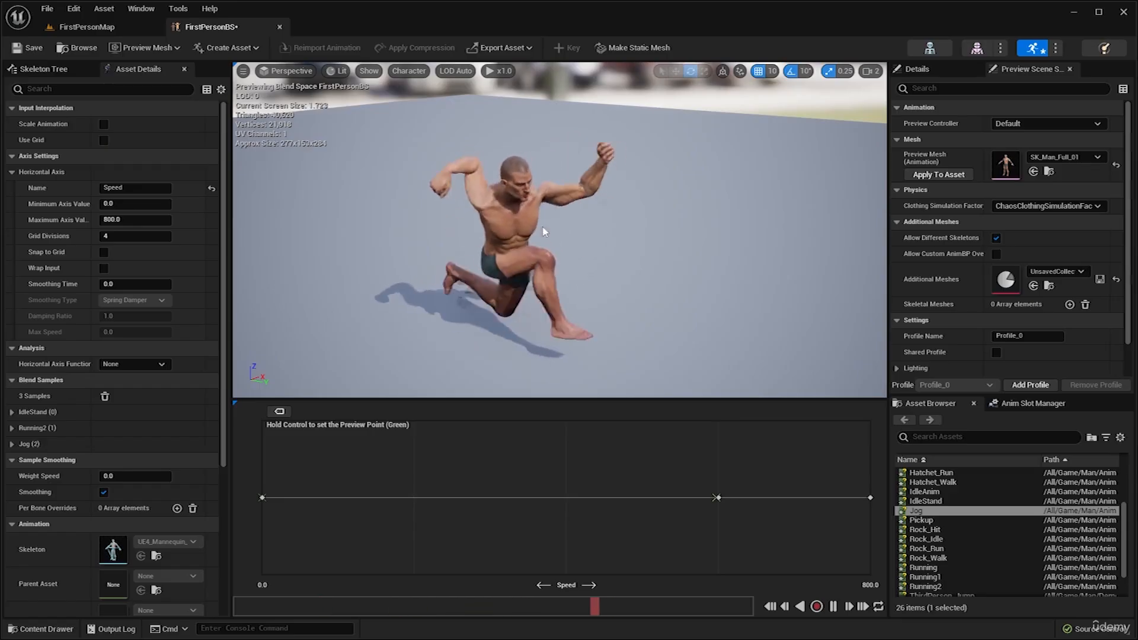
mouse_move(631, 207)
right_mouse_down()
mouse_move(622, 187)
mouse_move(630, 208)
right_mouse_up()
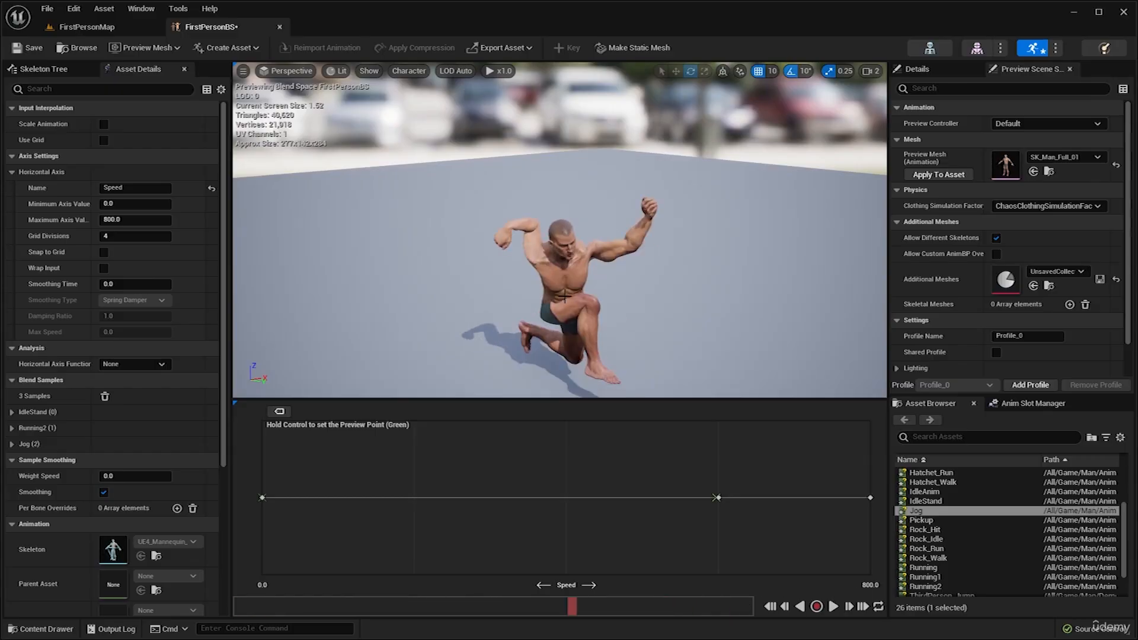
Set Arms as the preview mesh, apply it to the asset, and save FirstPersonBS.
left_click(179, 48)
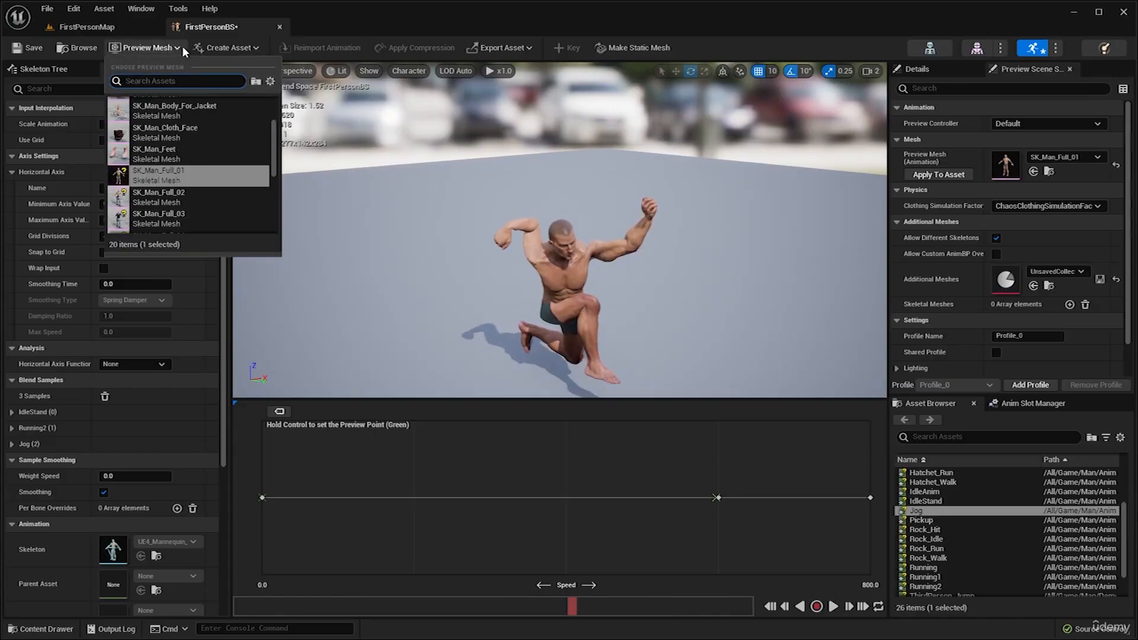
left_click(172, 51)
left_click(149, 51)
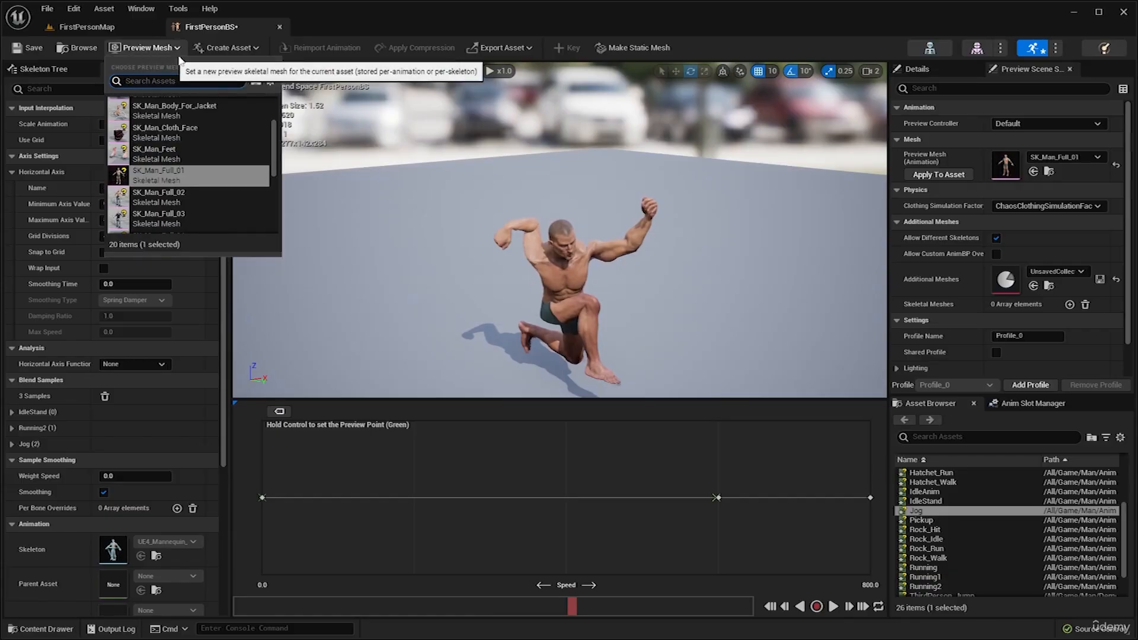
scroll(178, 153, "up", 3)
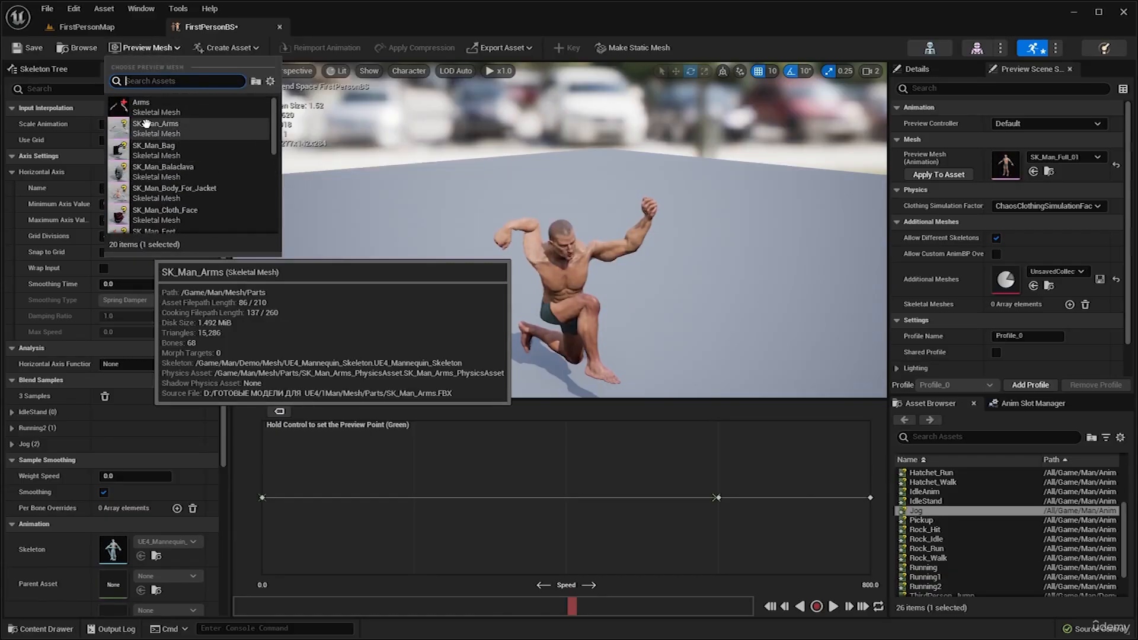
left_click(145, 106)
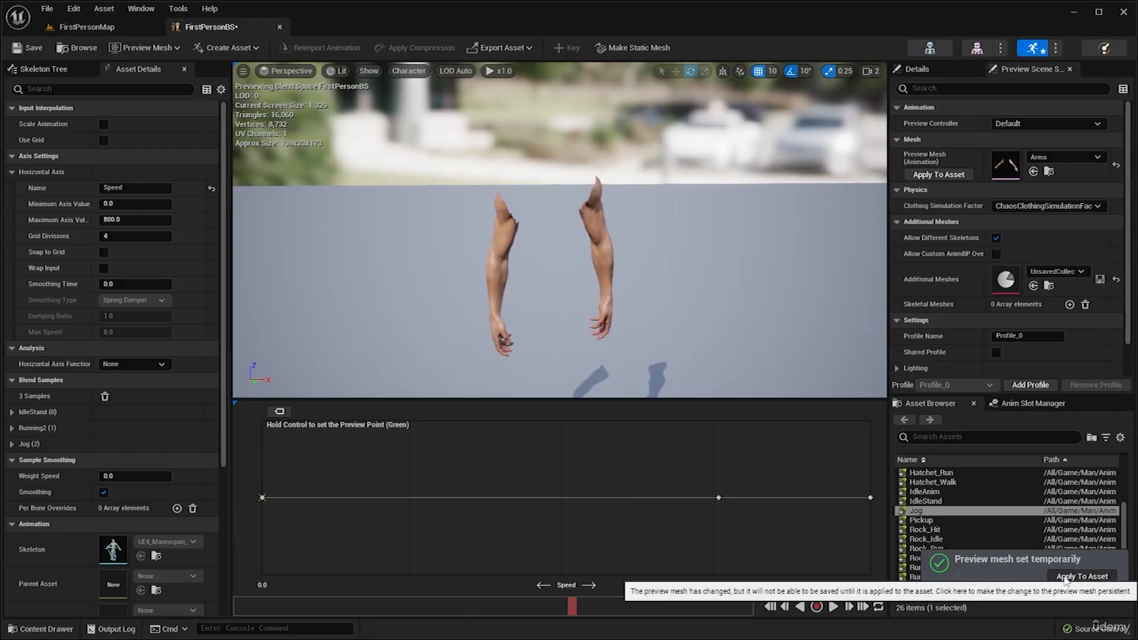
left_click(28, 47)
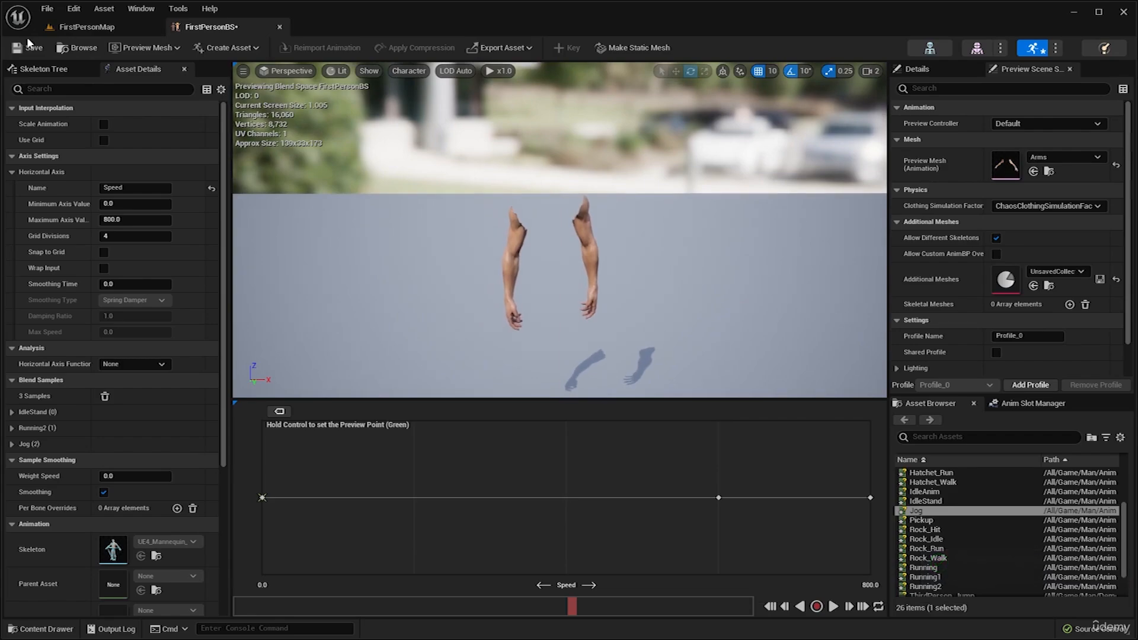
Preview the arms mesh near the Jog sample and examine its motion from several angles.
mouse_move(522, 224)
right_mouse_down()
mouse_move(549, 234)
mouse_move(534, 230)
right_mouse_up()
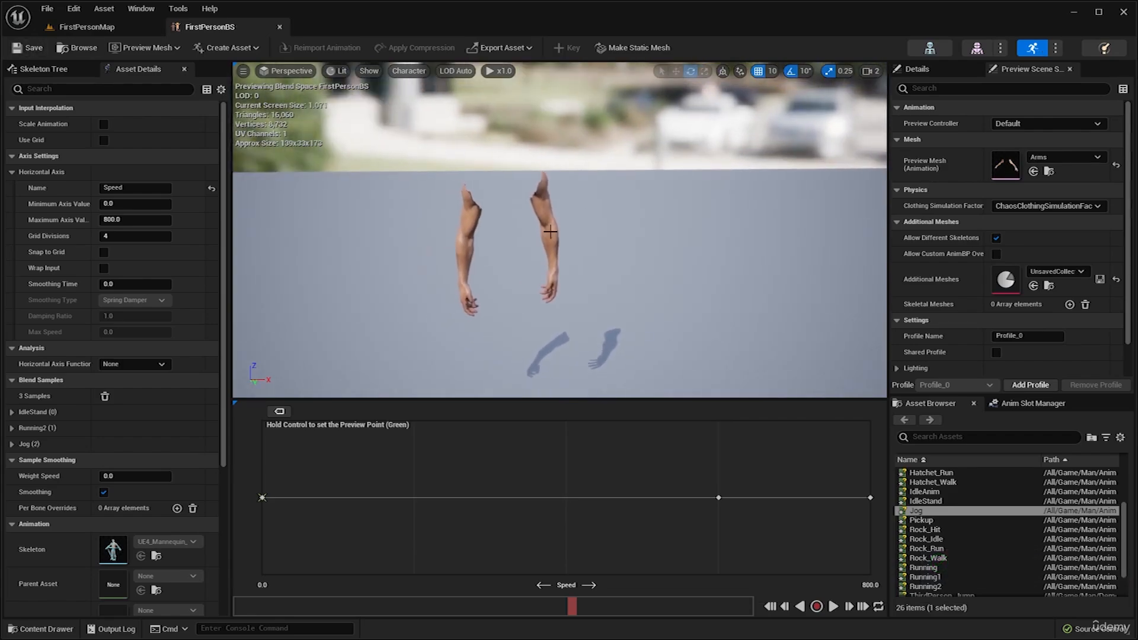
right_click_drag(552, 320, 522, 320)
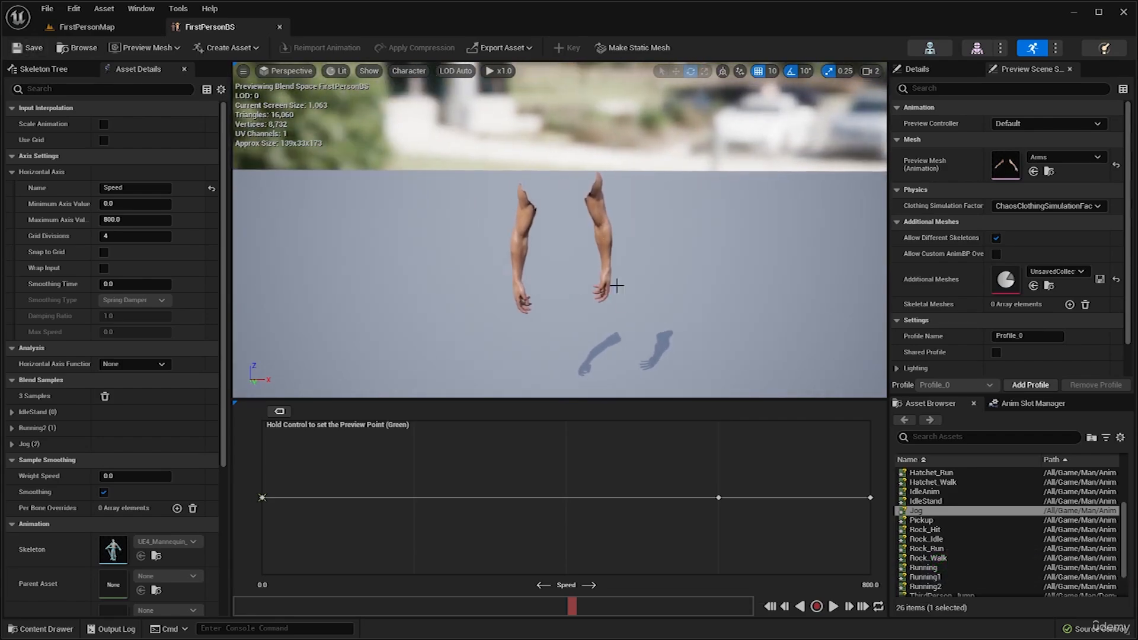
right_click_drag(616, 285, 646, 285)
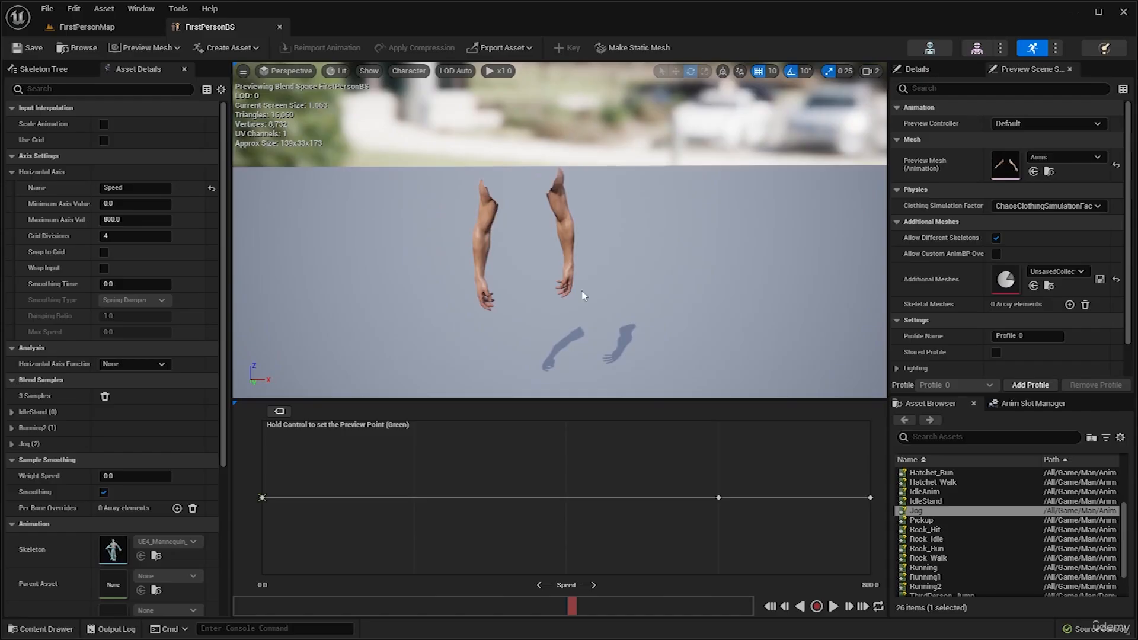
key("ctrl")
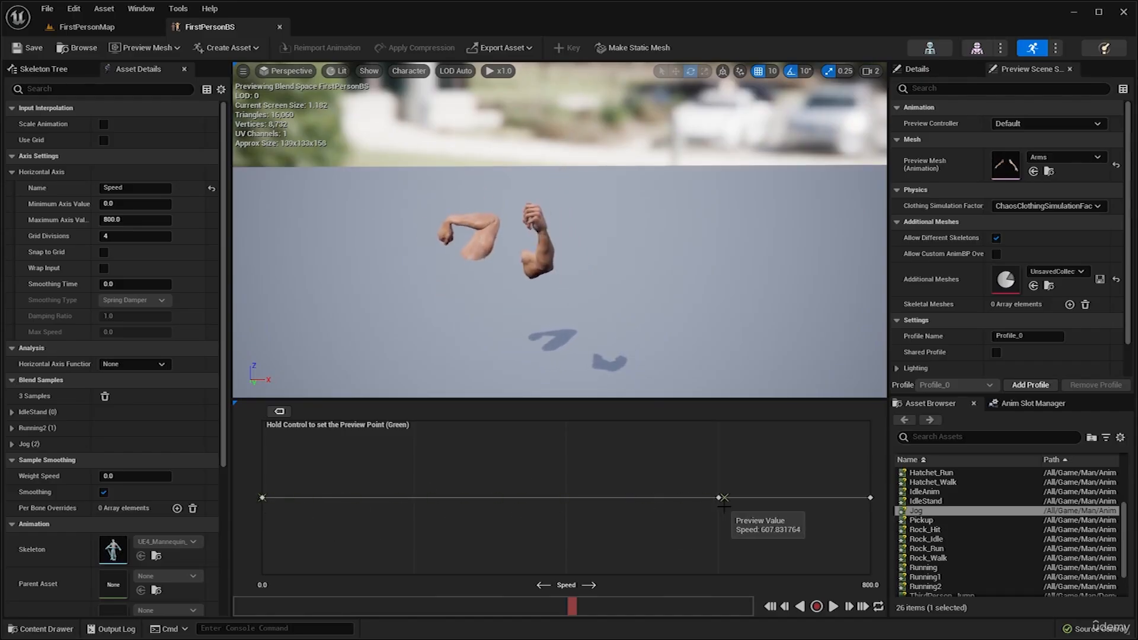
right_click_drag(694, 330, 783, 331)
right_click_drag(498, 321, 747, 287)
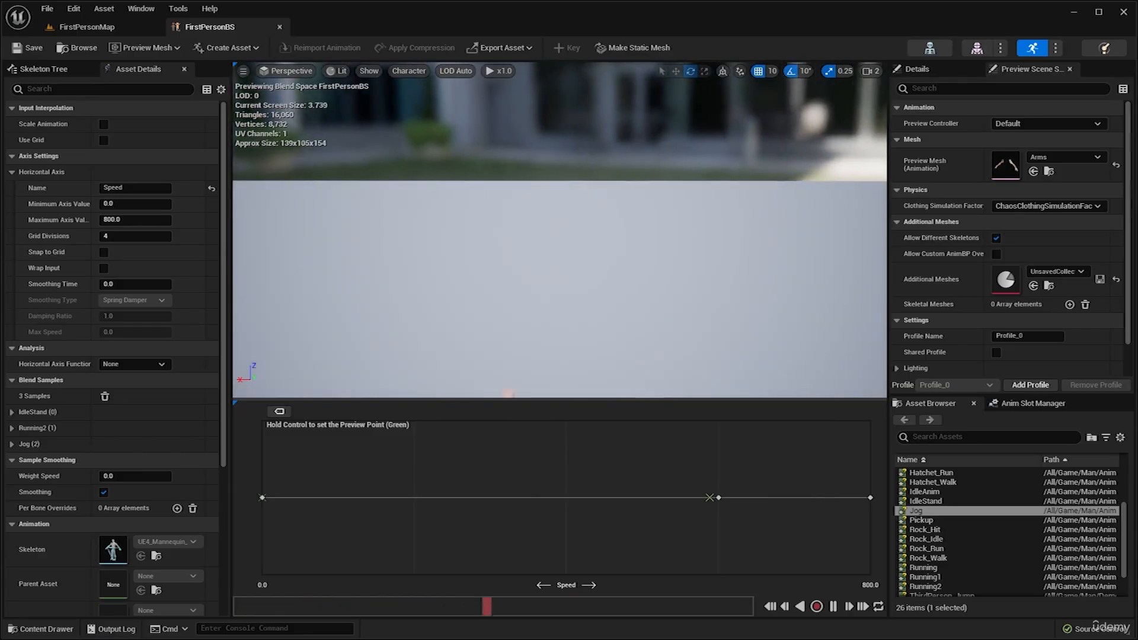
right_click_drag(678, 381, 427, 391)
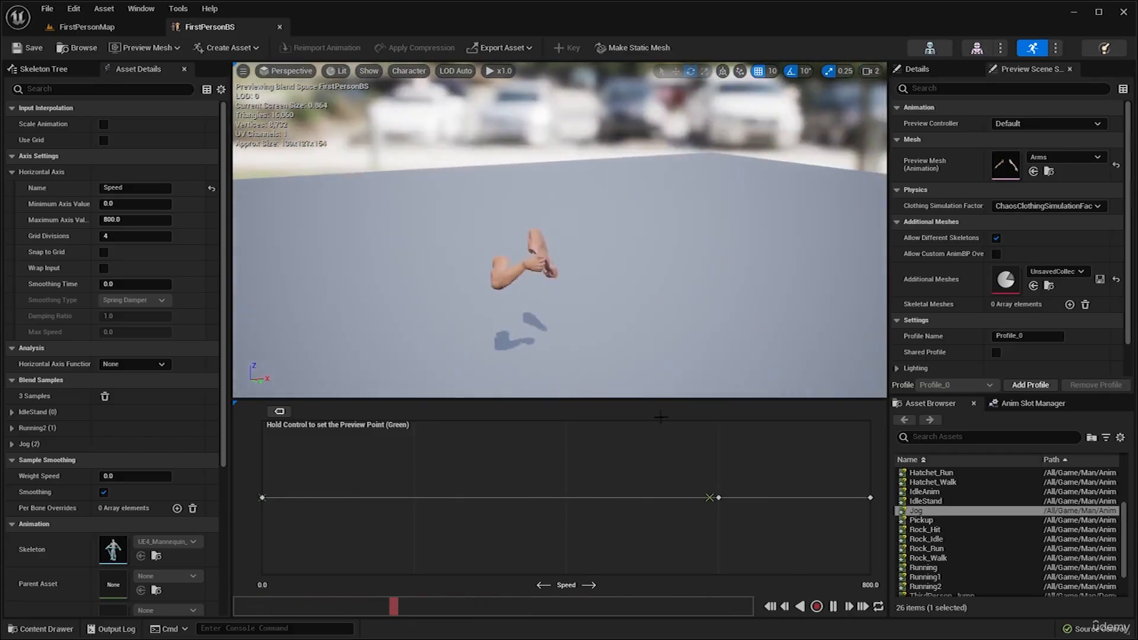
Pause playback and preview the arms blend across the Speed axis from 0 to 800.
key("space")
left_click_drag(589, 501, 243, 497, "ctrl")
right_click_drag(555, 190, 504, 171)
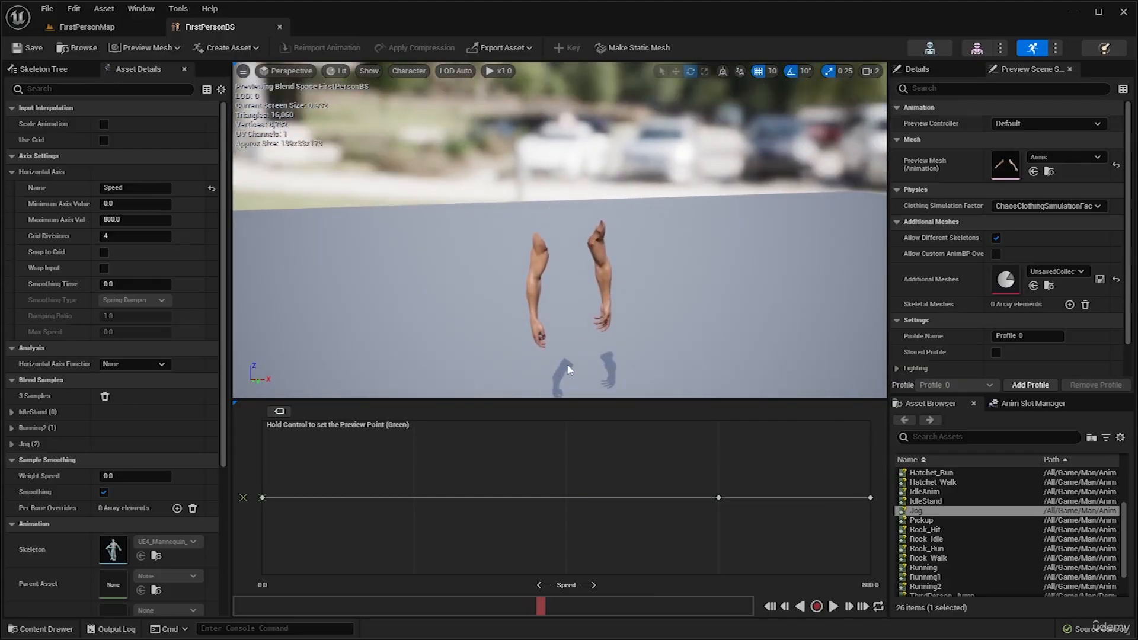
right_click_drag(664, 341, 632, 343)
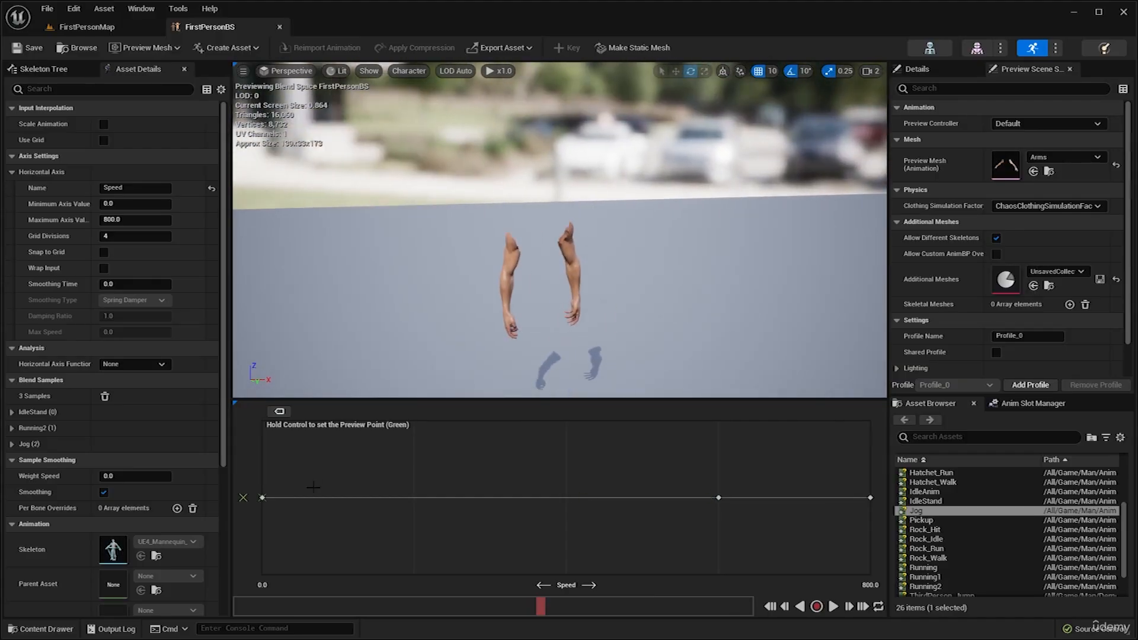
left_click_drag(269, 496, 873, 497, "ctrl")
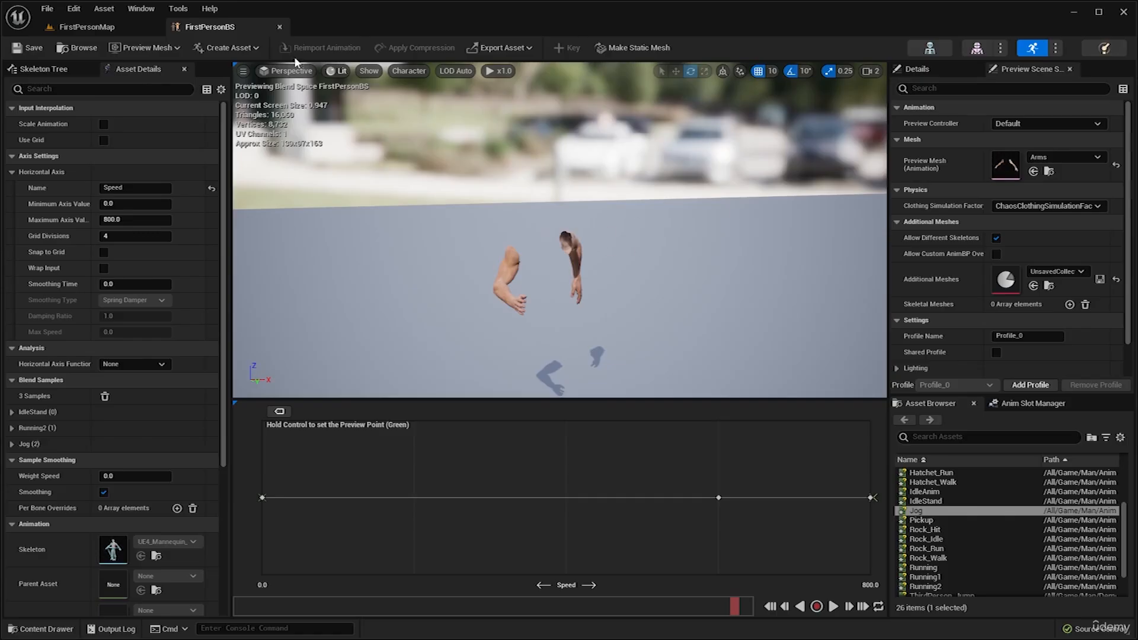
In the Man/Animations folder, create an Animation Blueprint for UE4_Mannequin_Skeleton named FirstPersonAnimBP and open it.
left_click(110, 27)
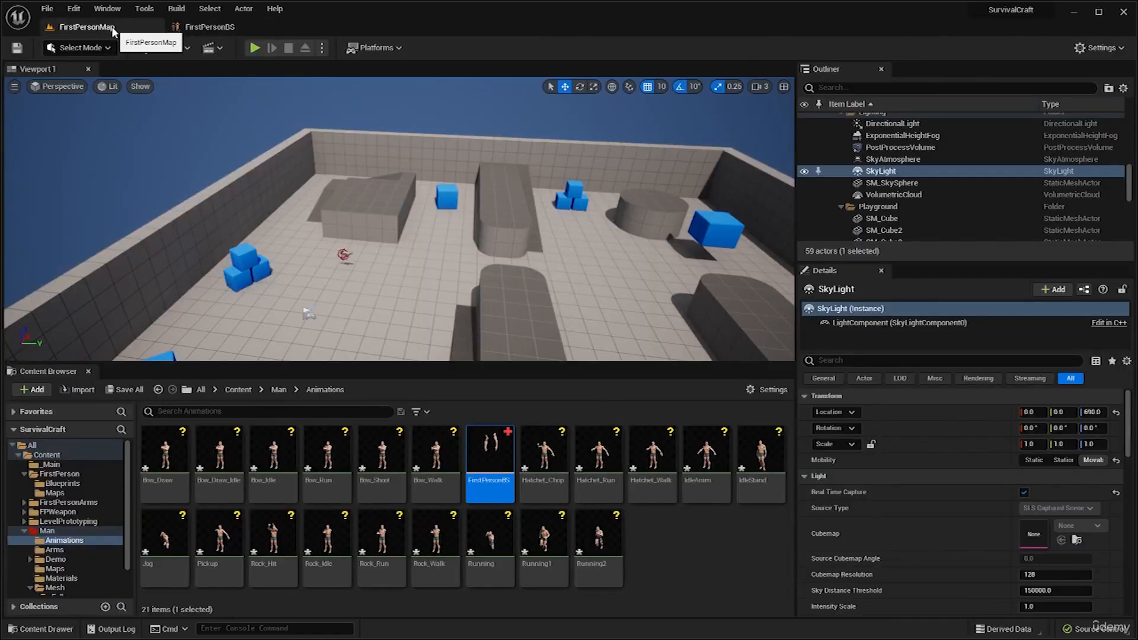
left_click(696, 560)
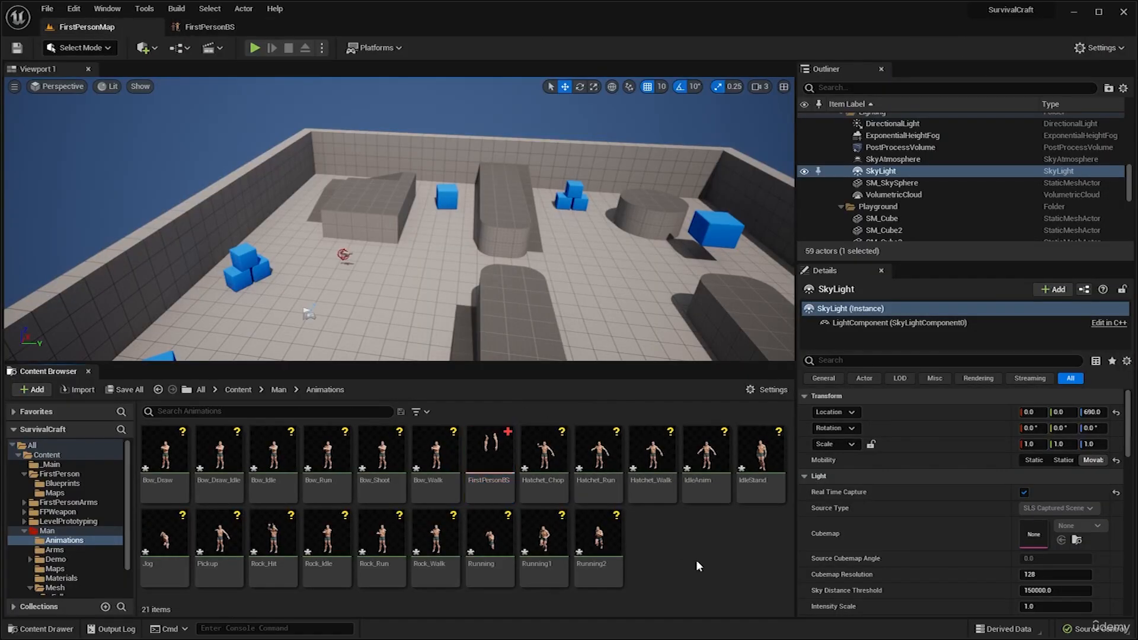
right_click(668, 541)
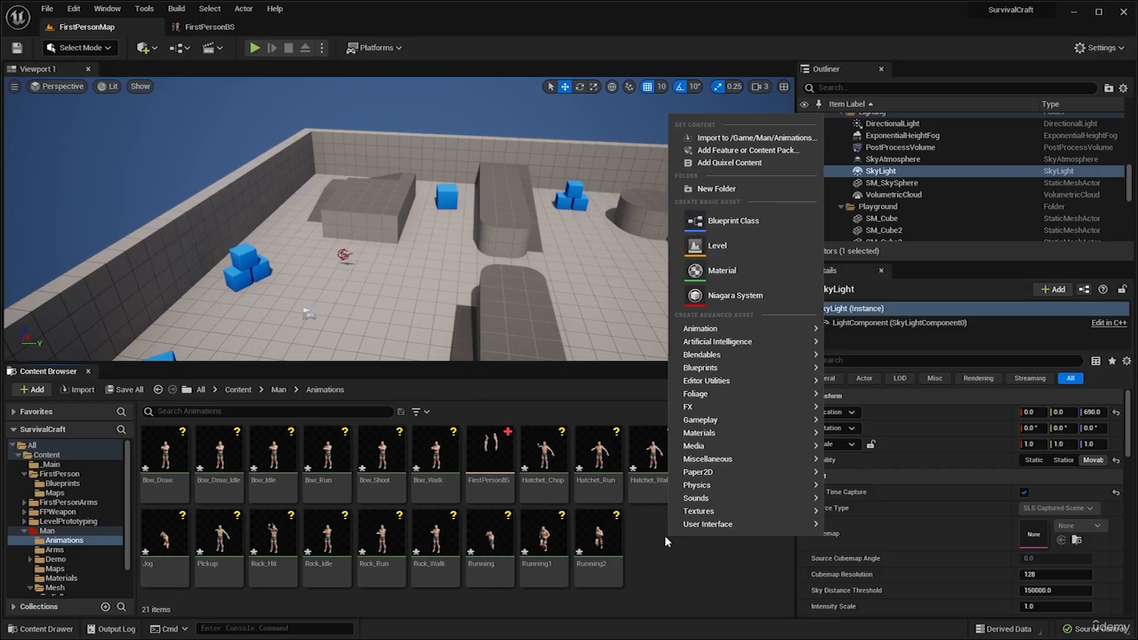
mouse_move(728, 328)
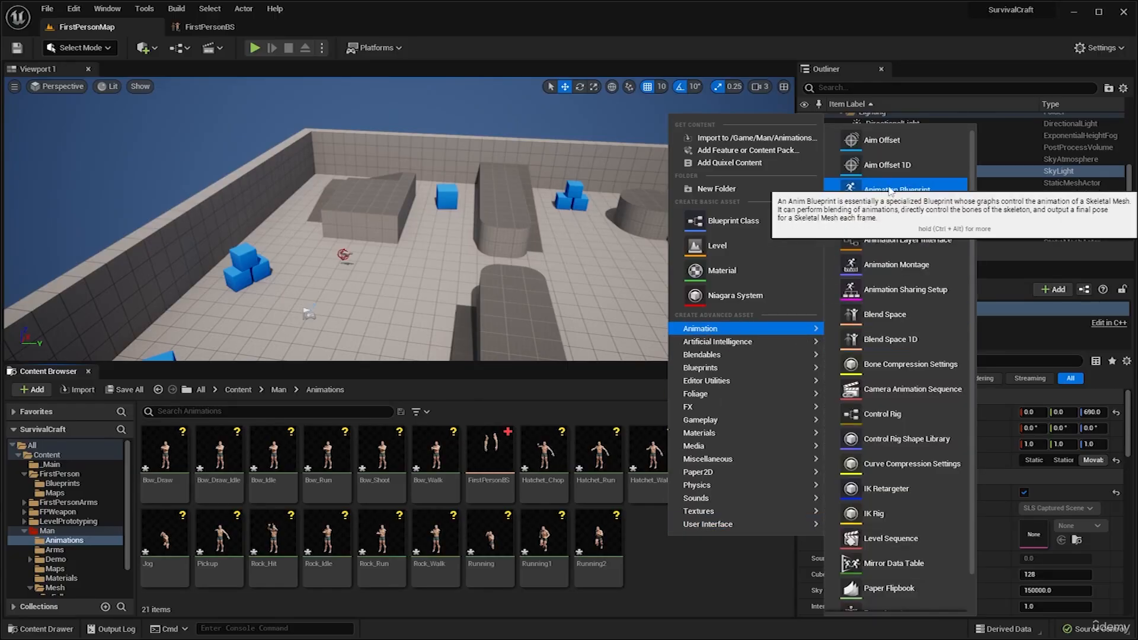
left_click(903, 189)
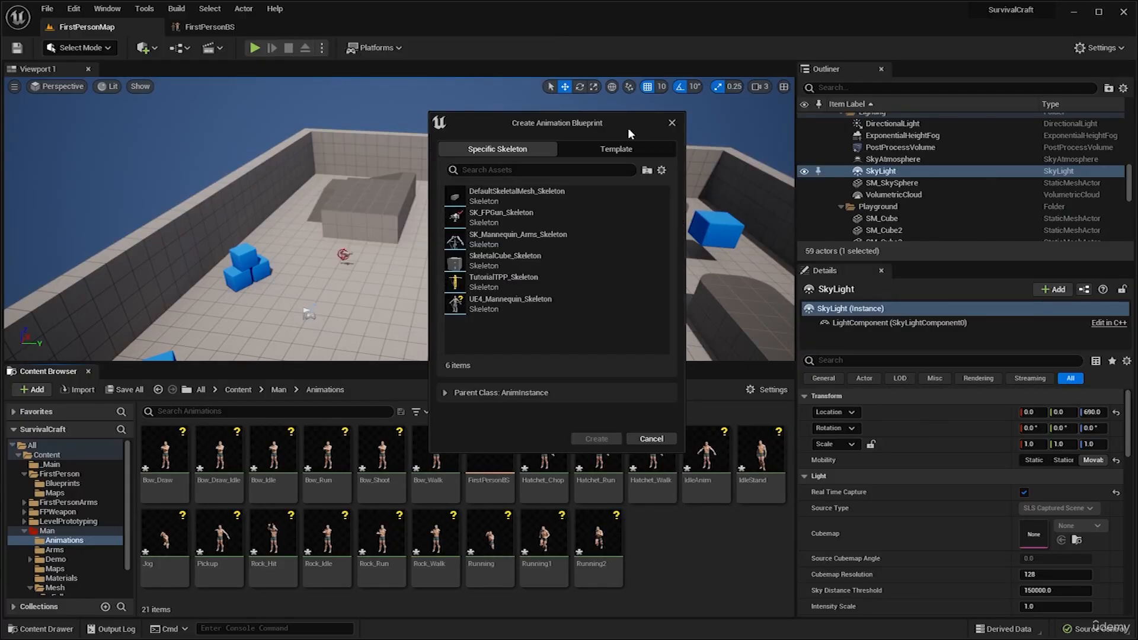
left_click(532, 302)
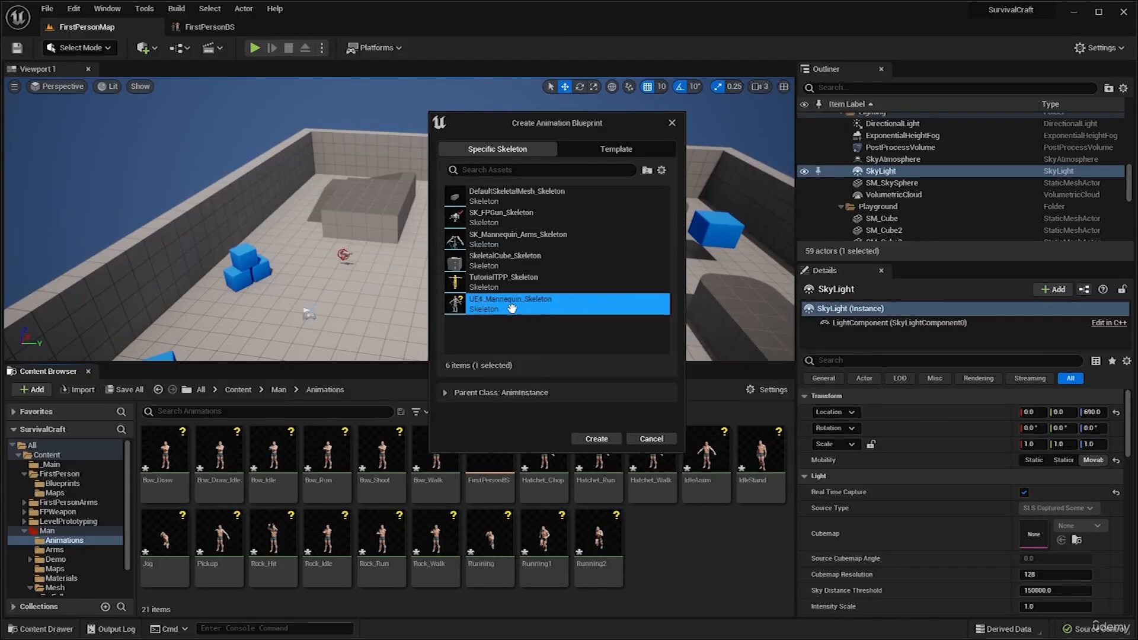
left_click(597, 439)
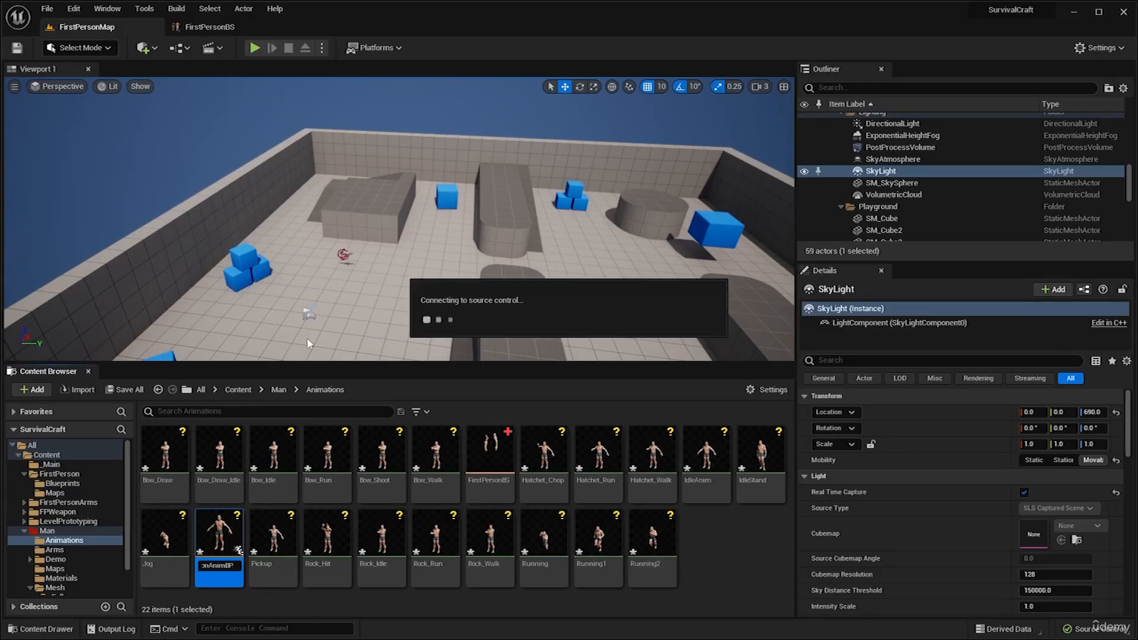
key("Return")
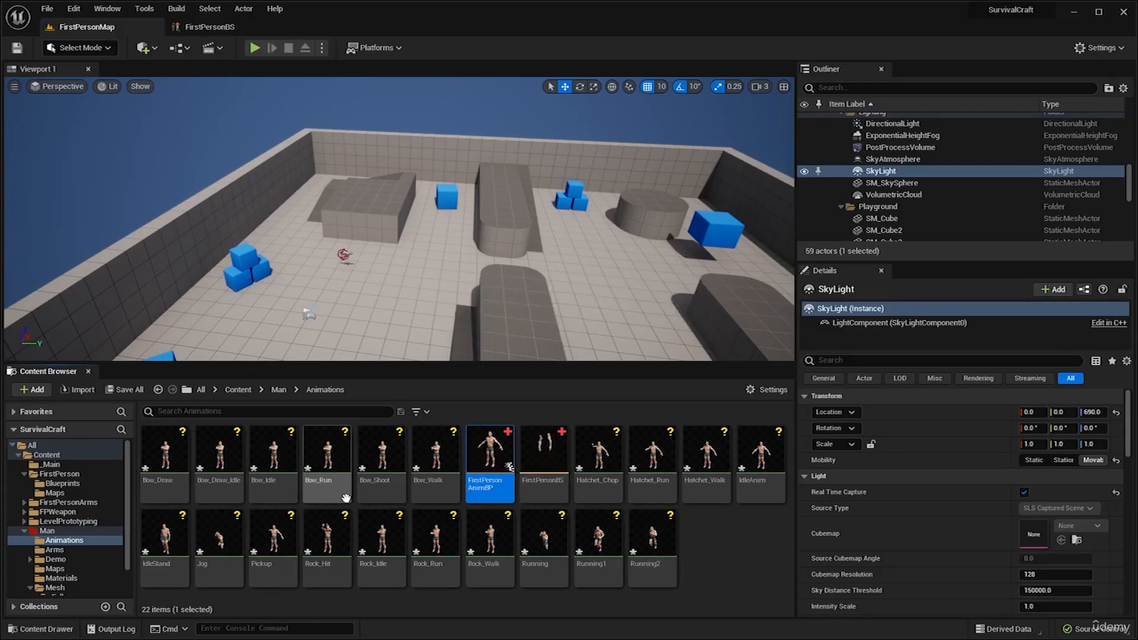
double_click(502, 462)
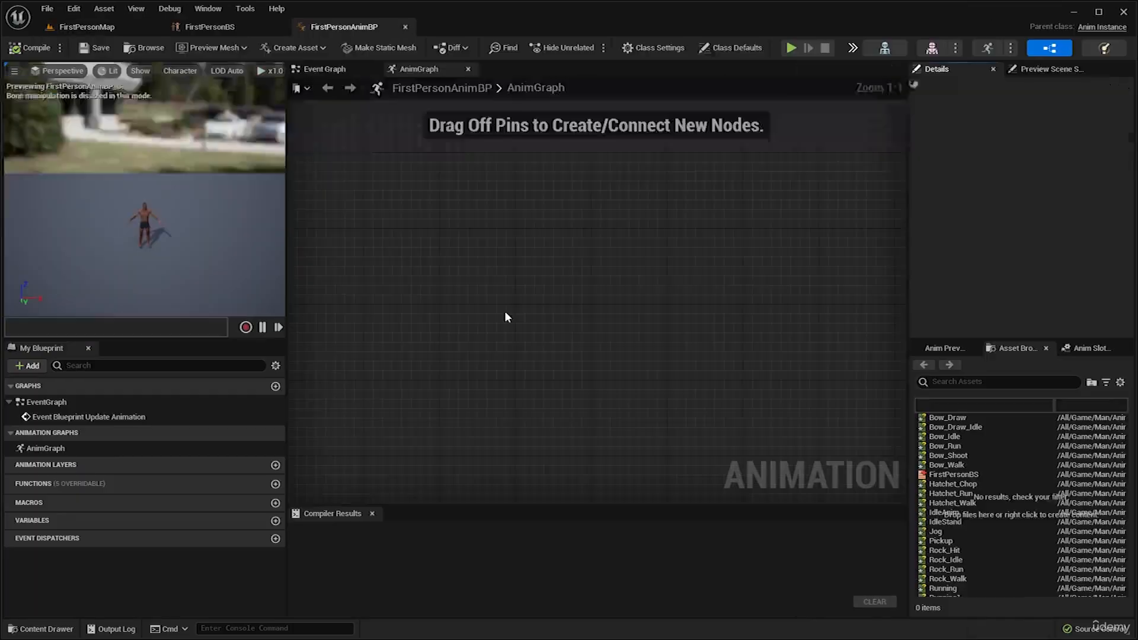
Examine the preview character, the Output Pose node in the AnimGraph and the list of available animation assets.
right_click_drag(458, 291, 464, 253)
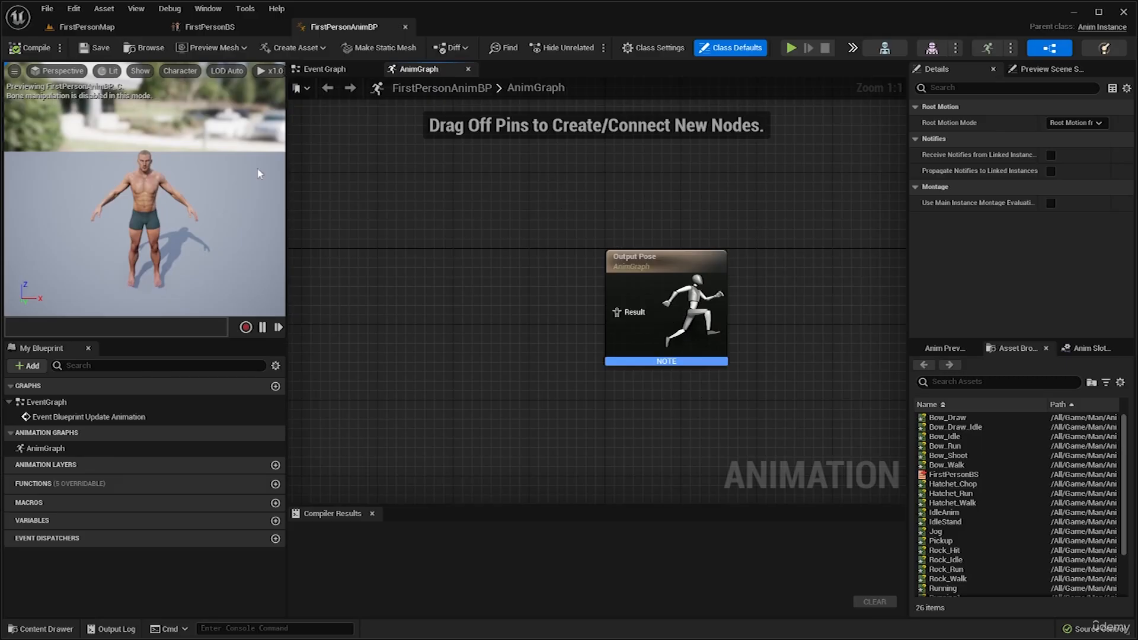
right_click_drag(207, 195, 208, 193)
left_click_drag(614, 215, 696, 395)
right_click_drag(696, 393, 771, 407)
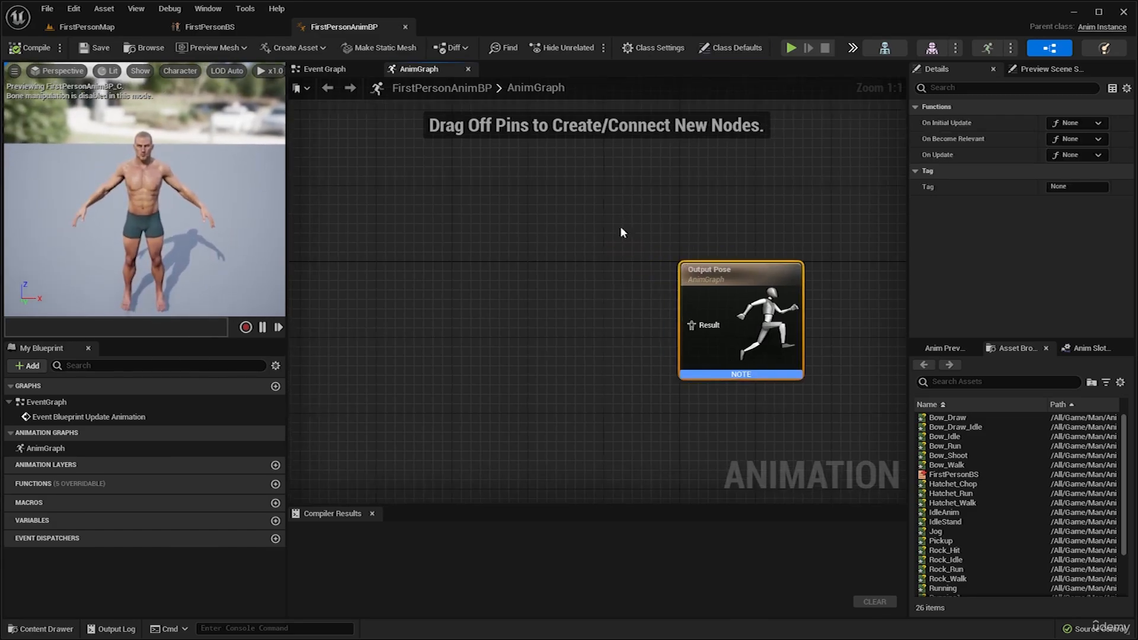
left_click_drag(500, 206, 770, 440)
left_click_drag(439, 279, 759, 461)
right_click_drag(730, 448, 684, 427)
left_click(653, 376)
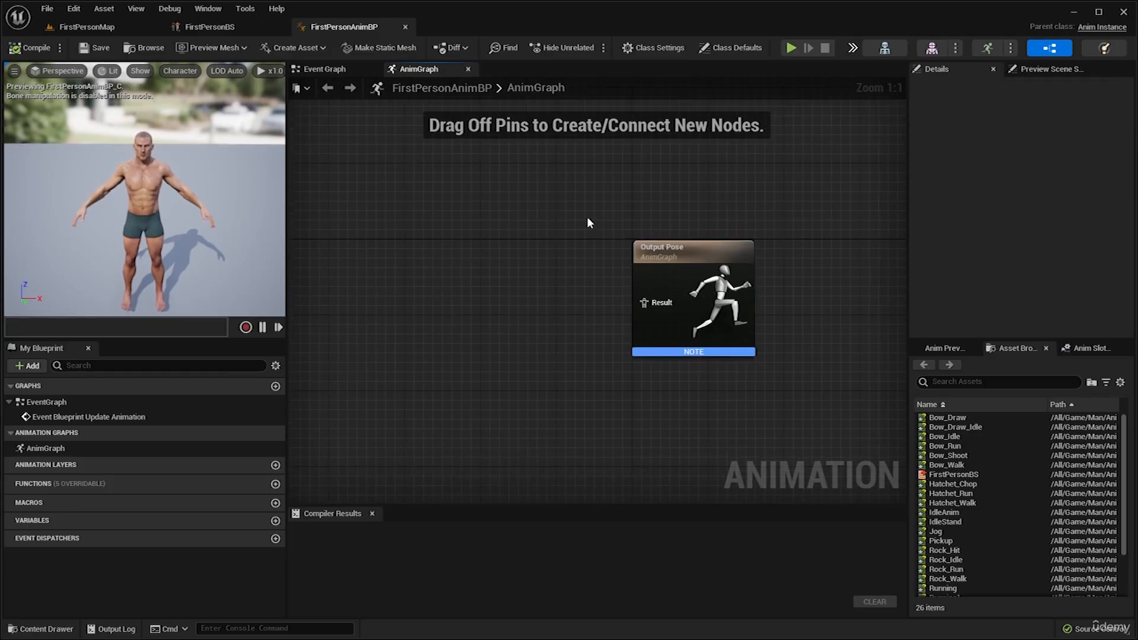
right_click_drag(772, 228, 771, 237)
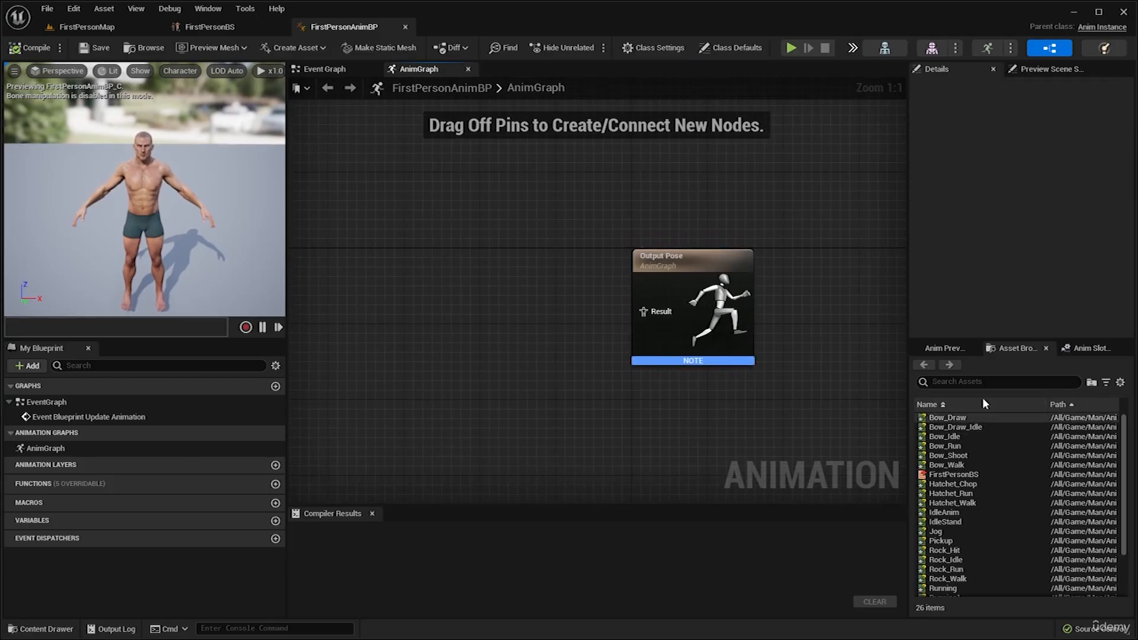
scroll(974, 490, "down", 4)
scroll(974, 491, "up", 4)
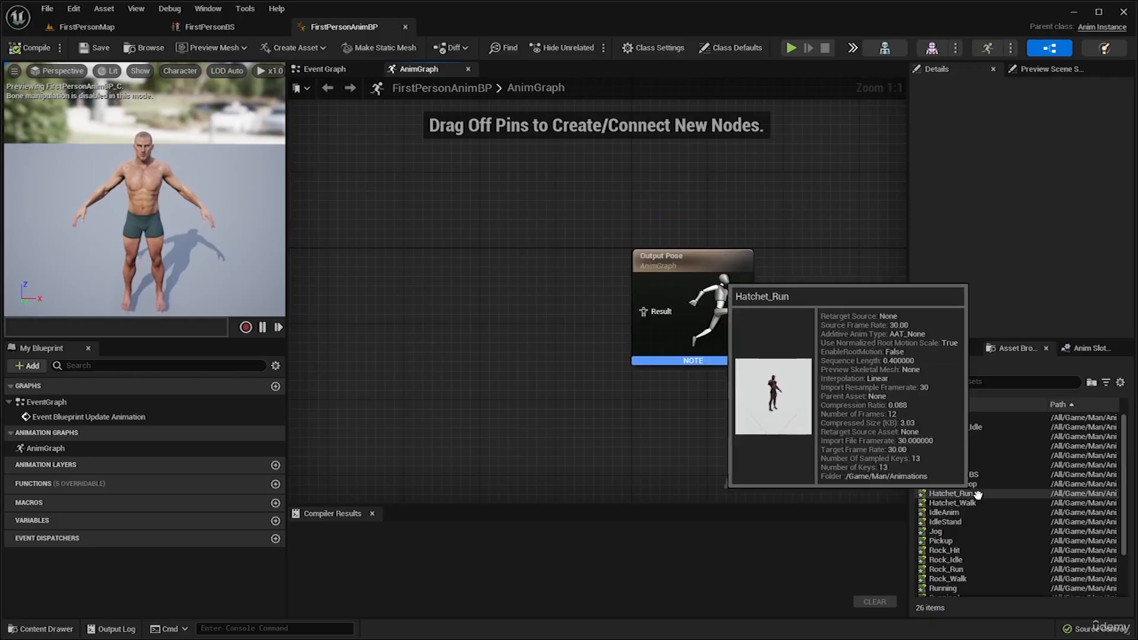
mouse_move(643, 312)
left_mouse_down()
mouse_move(614, 313)
mouse_move(645, 313)
left_mouse_up()
right_click_drag(665, 313, 680, 320)
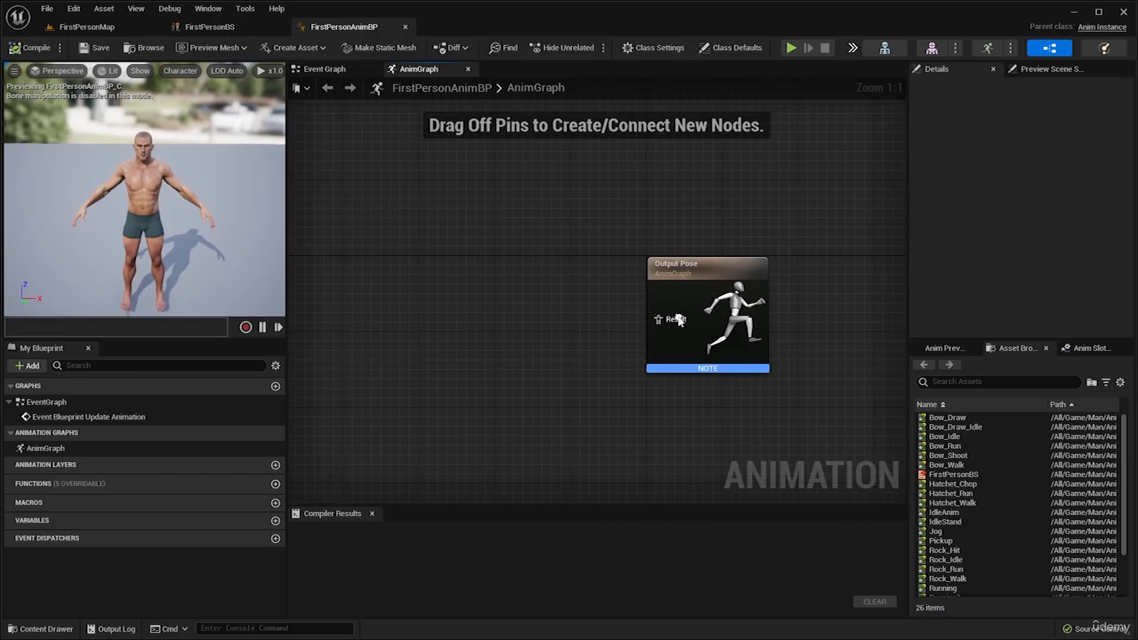
Place the Running2 animation in the AnimGraph, connect it to the Output Pose result, and compile to test it.
scroll(949, 474, "down", 2)
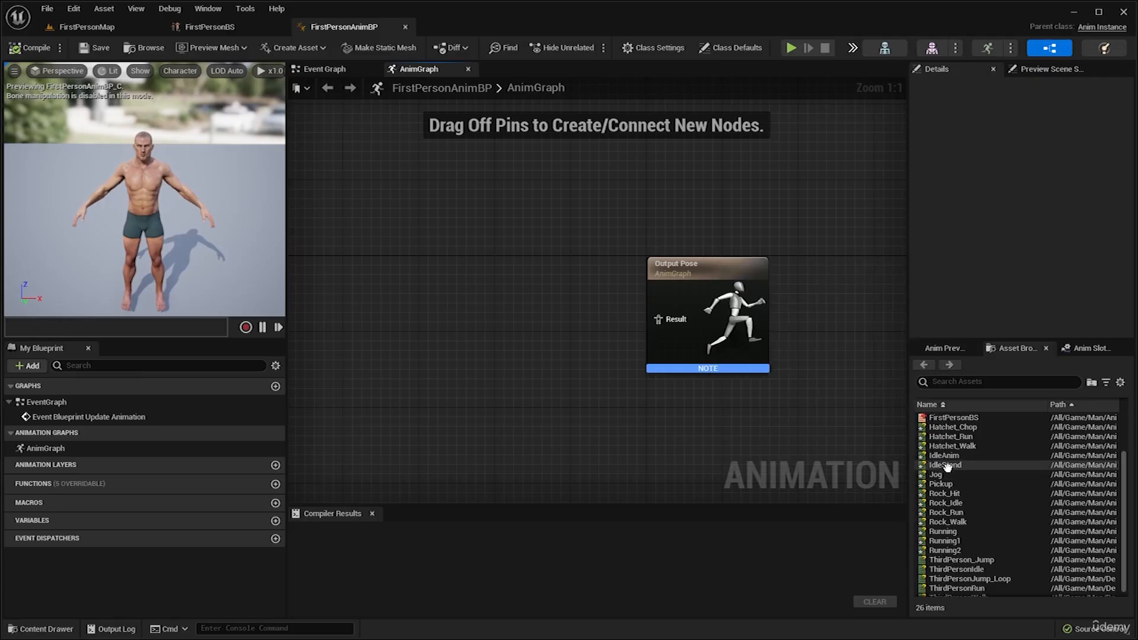
left_click(949, 543)
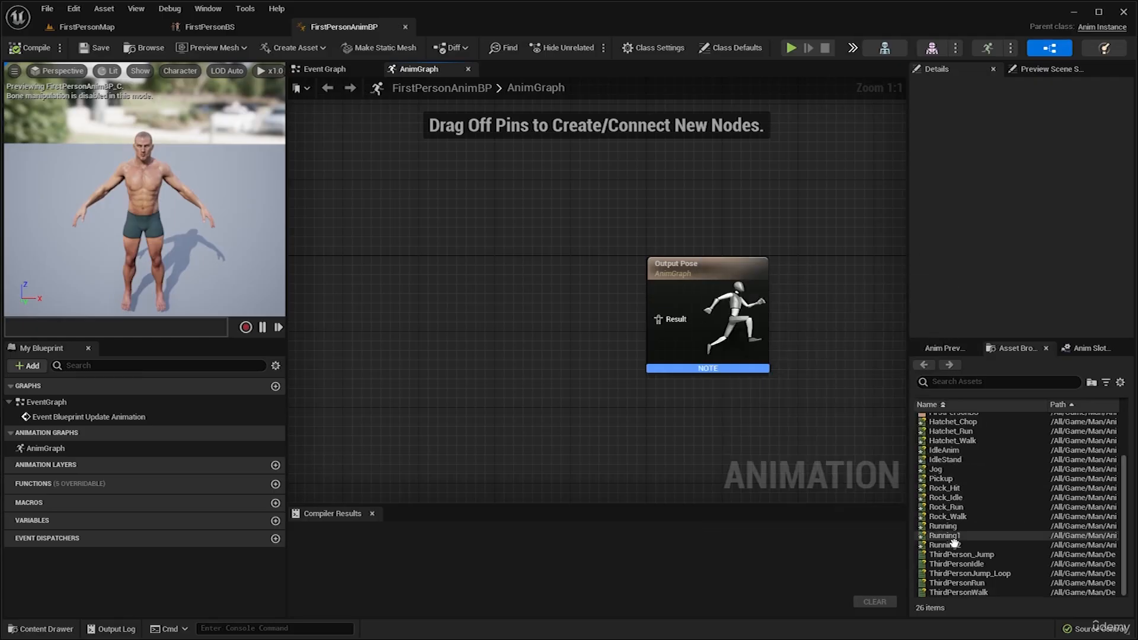
left_click_drag(949, 540, 648, 321)
left_click_drag(659, 321, 500, 293)
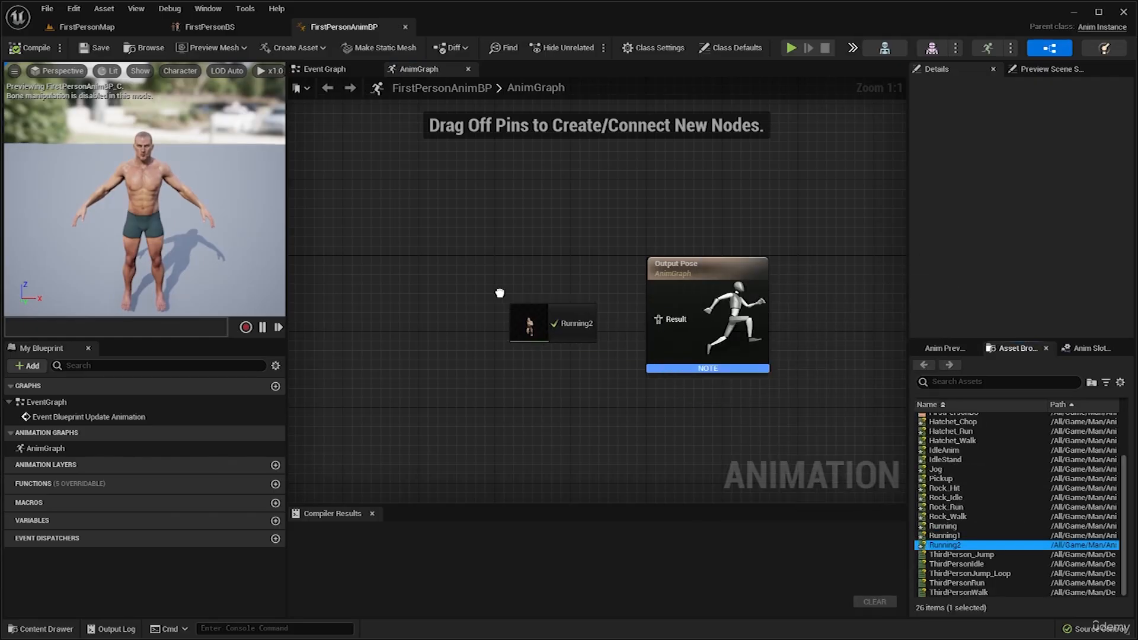
left_click(551, 323)
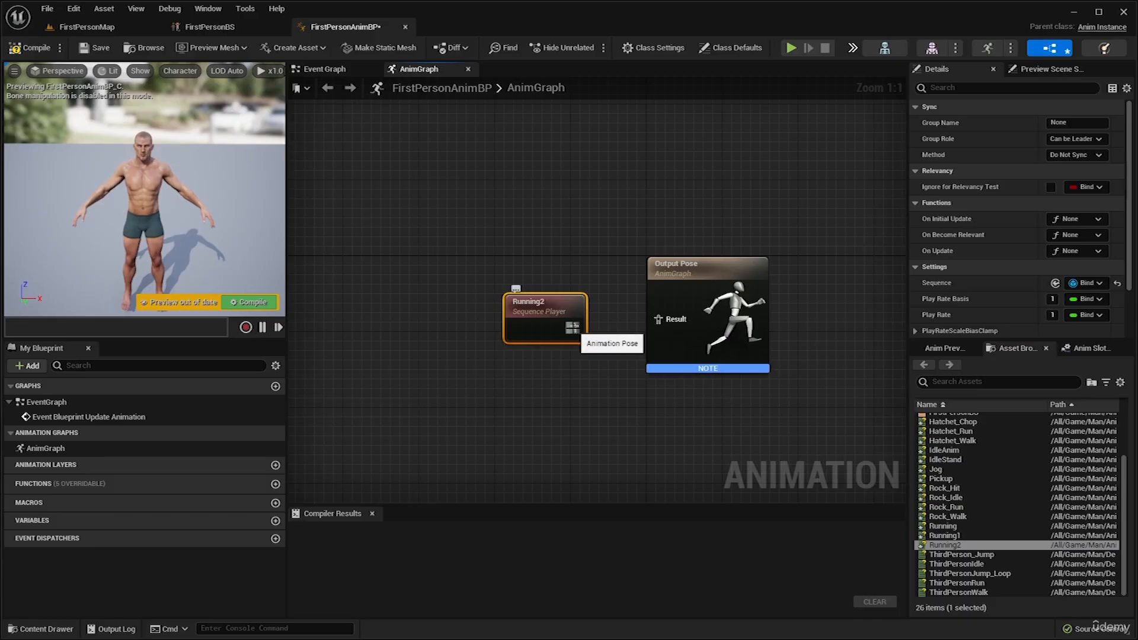
left_click_drag(574, 328, 657, 320)
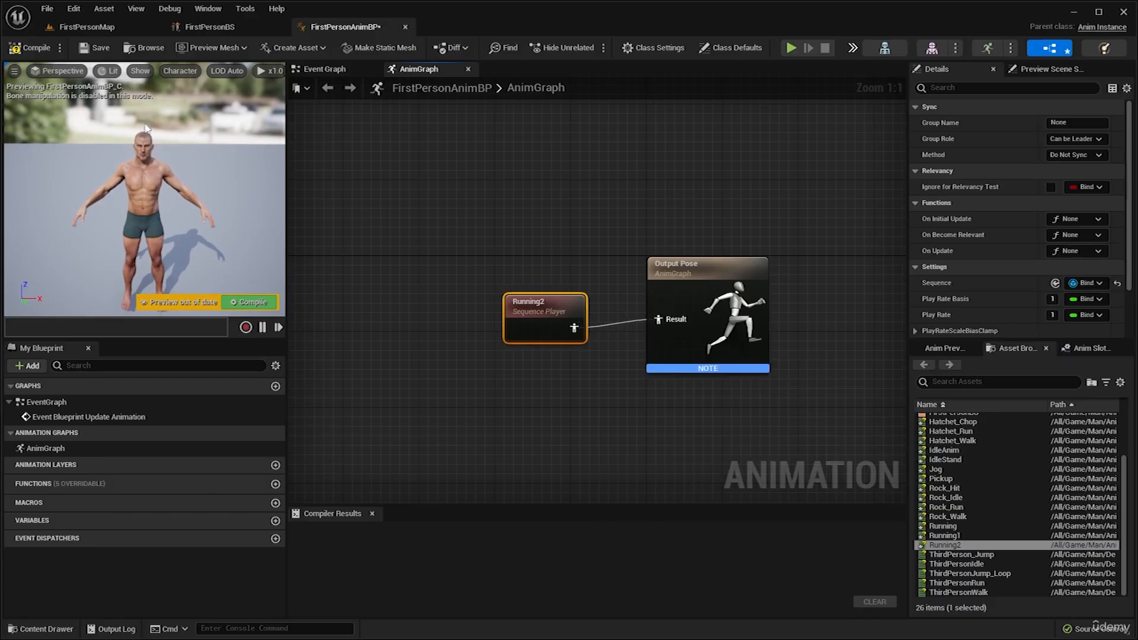
left_click(36, 49)
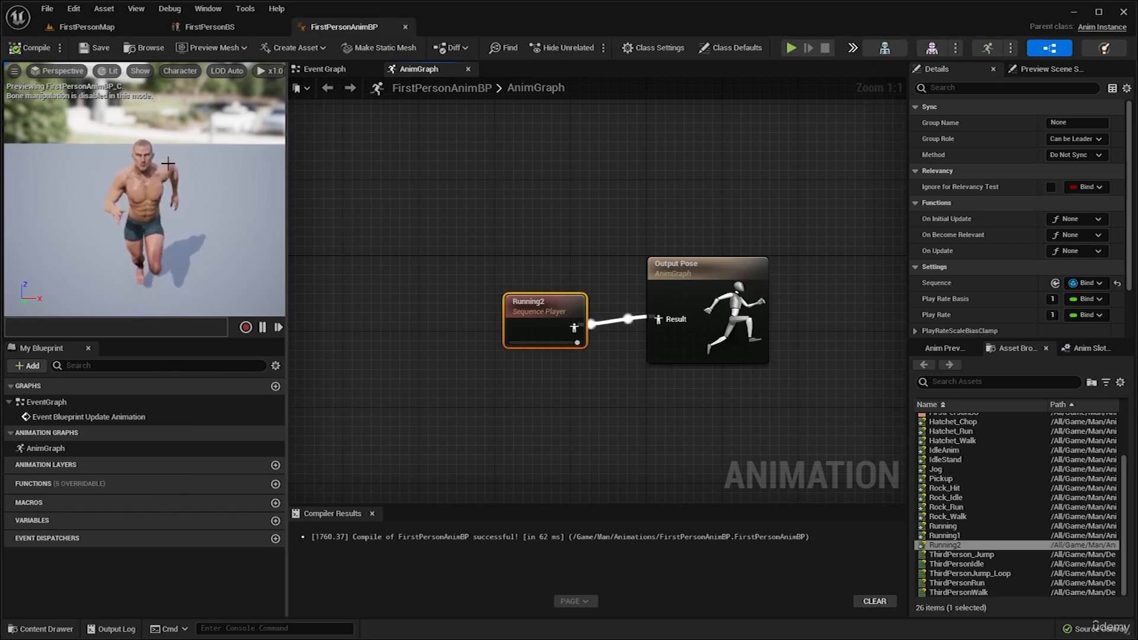
Delete the Running2 node from the AnimGraph and recompile the blueprint.
left_click_drag(518, 214, 553, 348)
key("Delete")
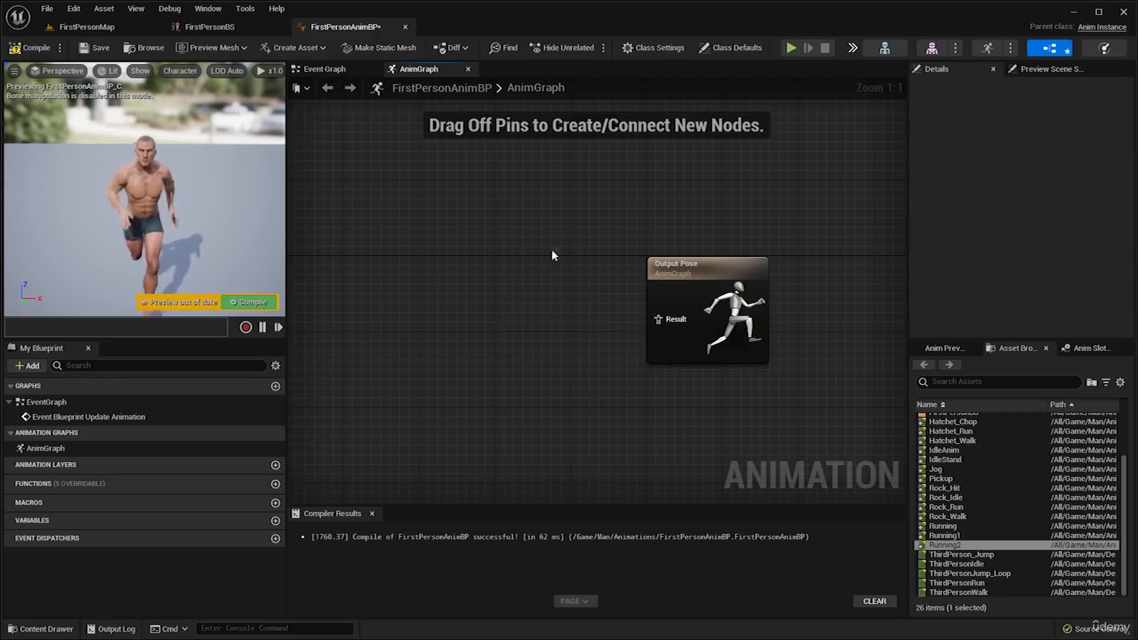
left_click(30, 47)
Add a new state machine to the AnimGraph, connect it to the Output Pose result, and compile the blueprint.
scroll(960, 442, "up", 2)
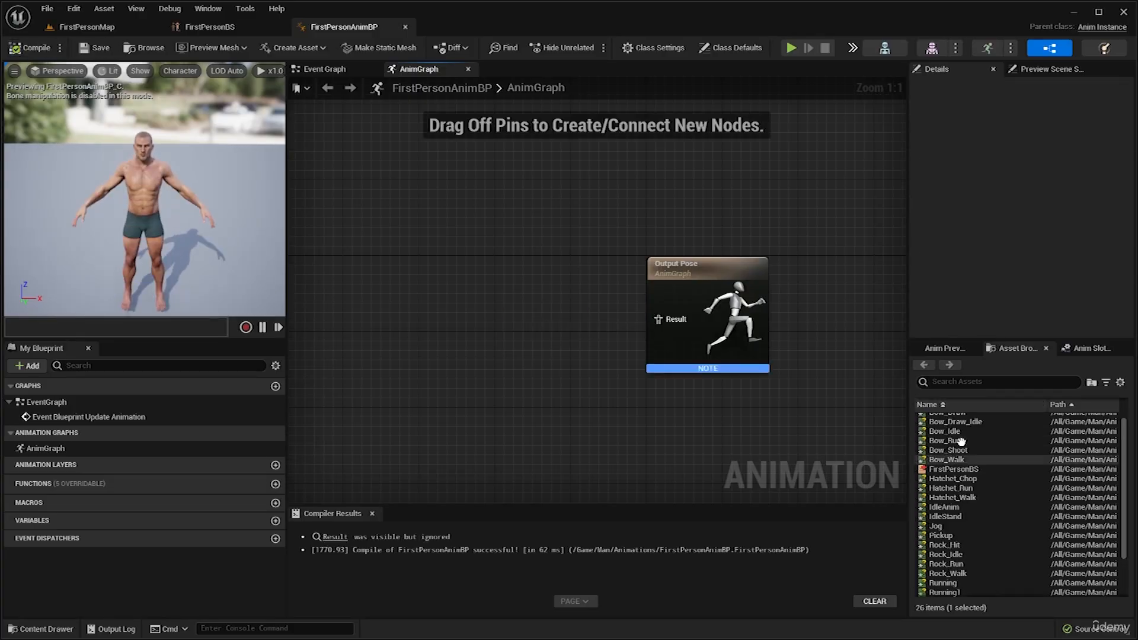
left_click(961, 473)
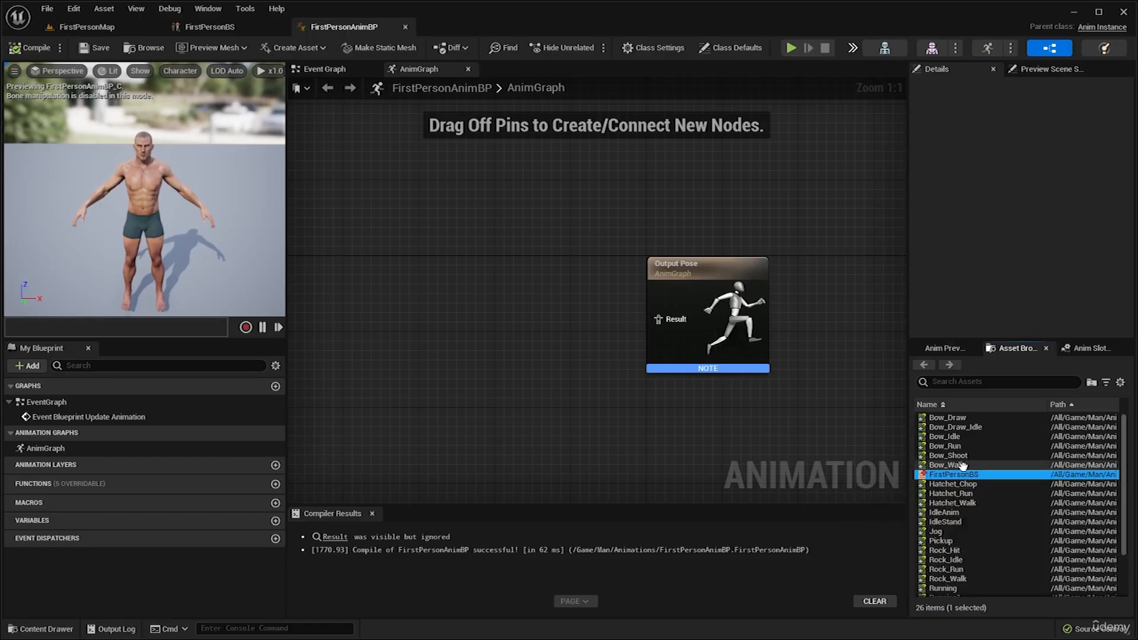
right_click_drag(665, 285, 735, 299)
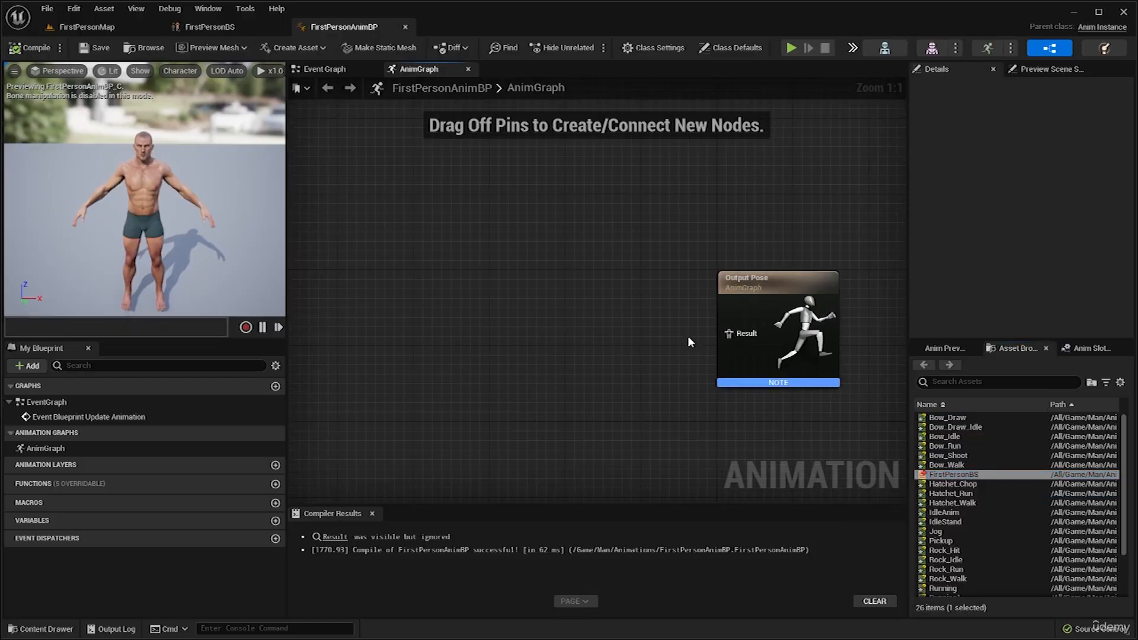
right_click(598, 311)
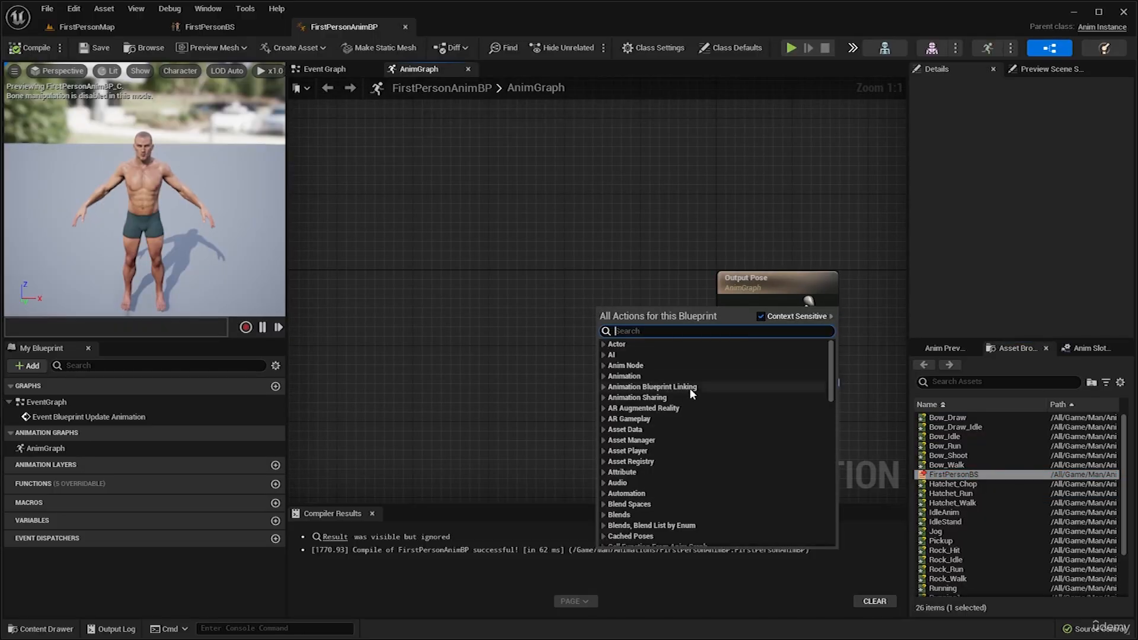
type("new state")
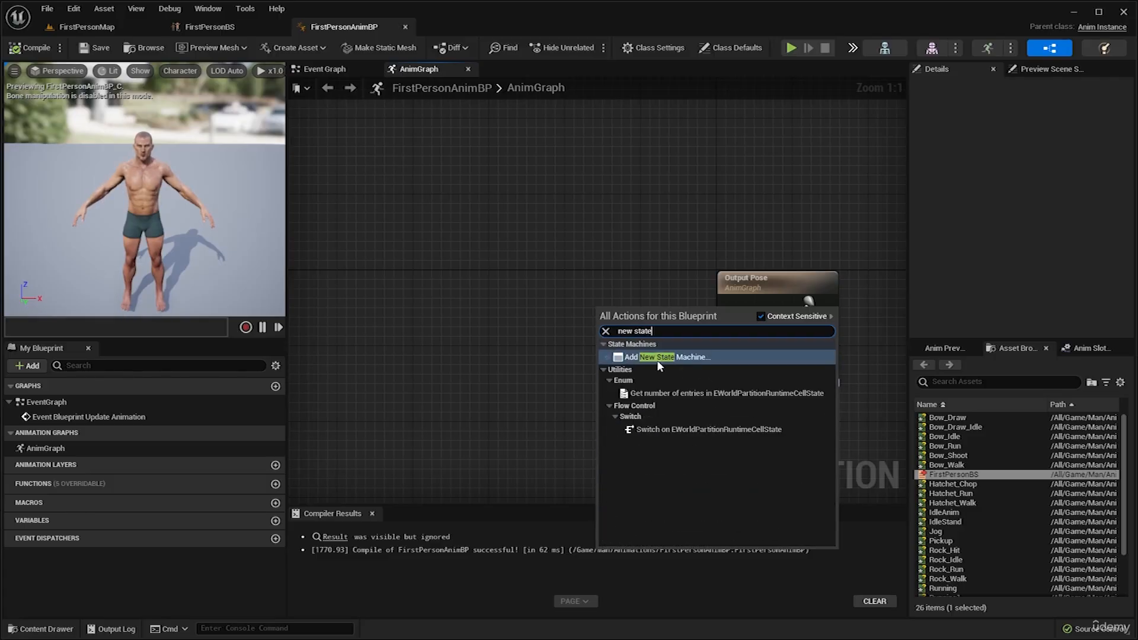
left_click(688, 358)
left_click_drag(654, 336, 612, 322)
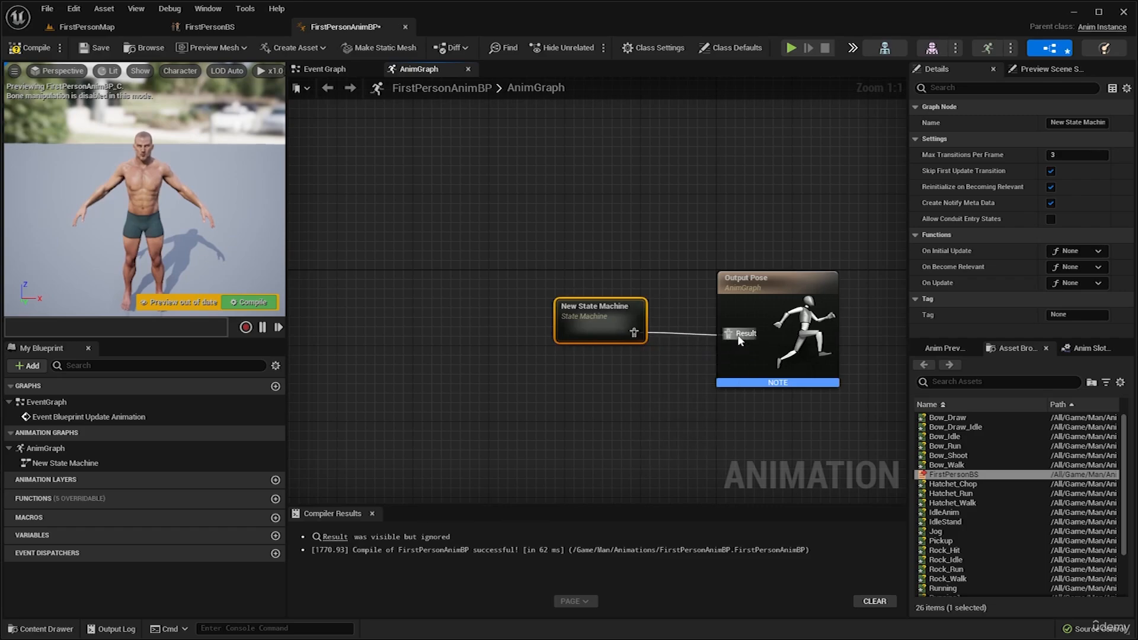
left_click_drag(740, 340, 739, 341)
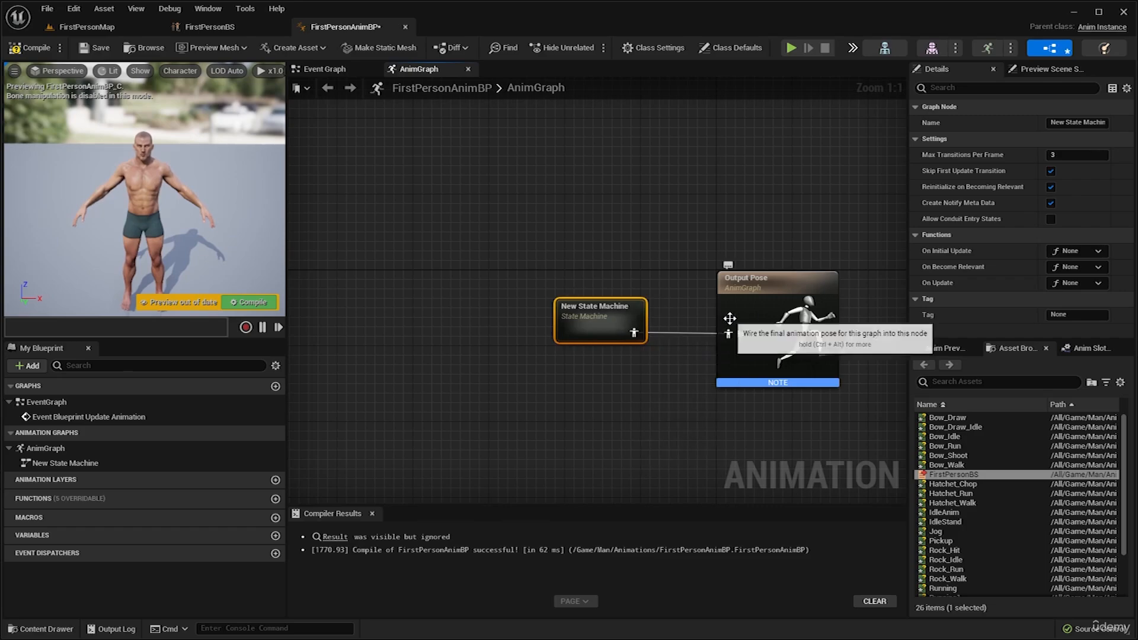
left_click(52, 49)
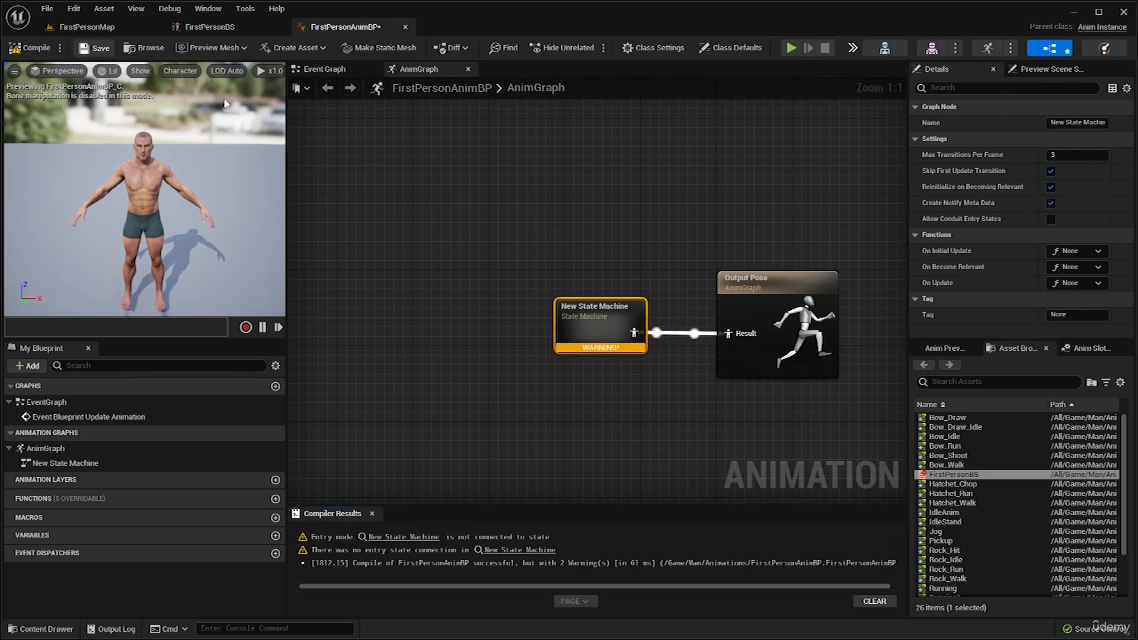
Inside the new state machine, add a state connected from Entry and name it Idle/Walk/Run.
double_click(588, 316)
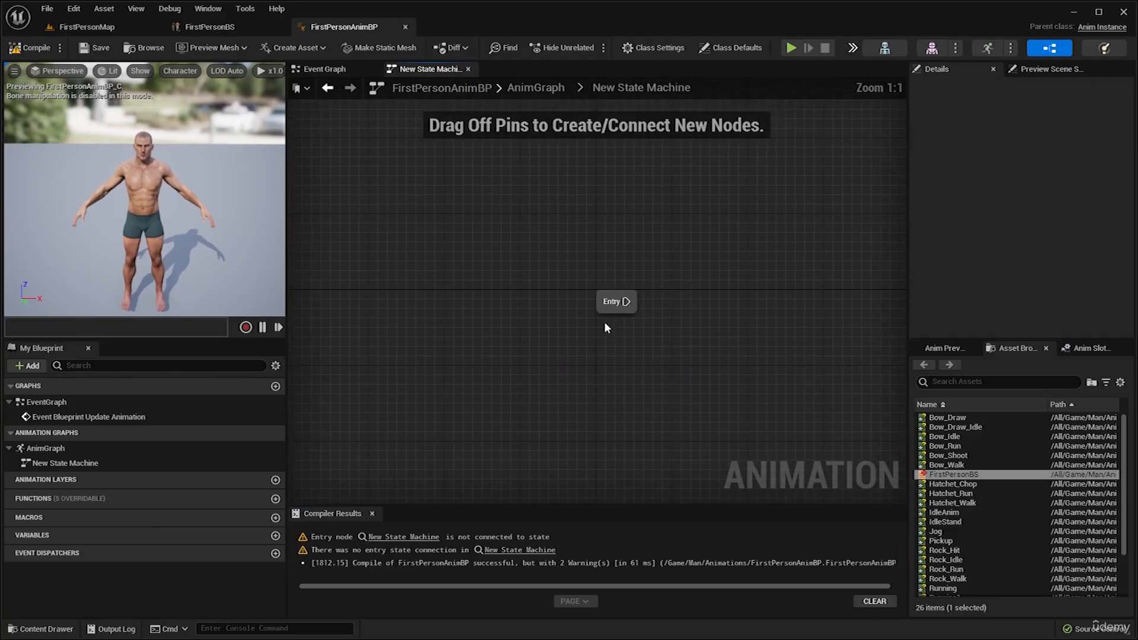
right_click_drag(605, 323, 509, 332)
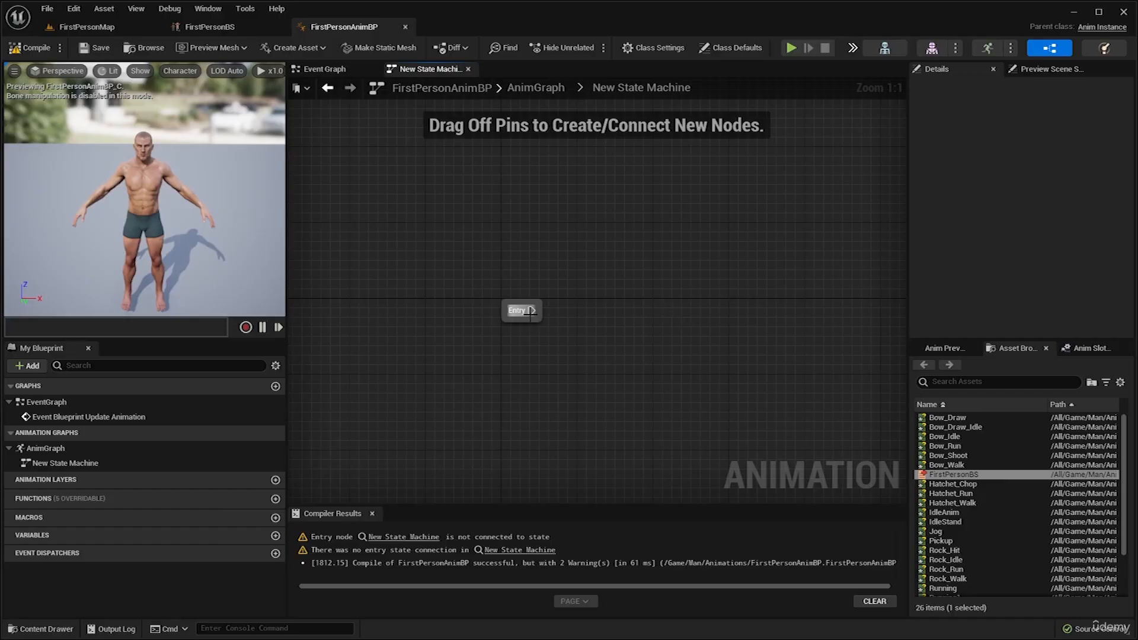
left_click_drag(529, 314, 625, 312)
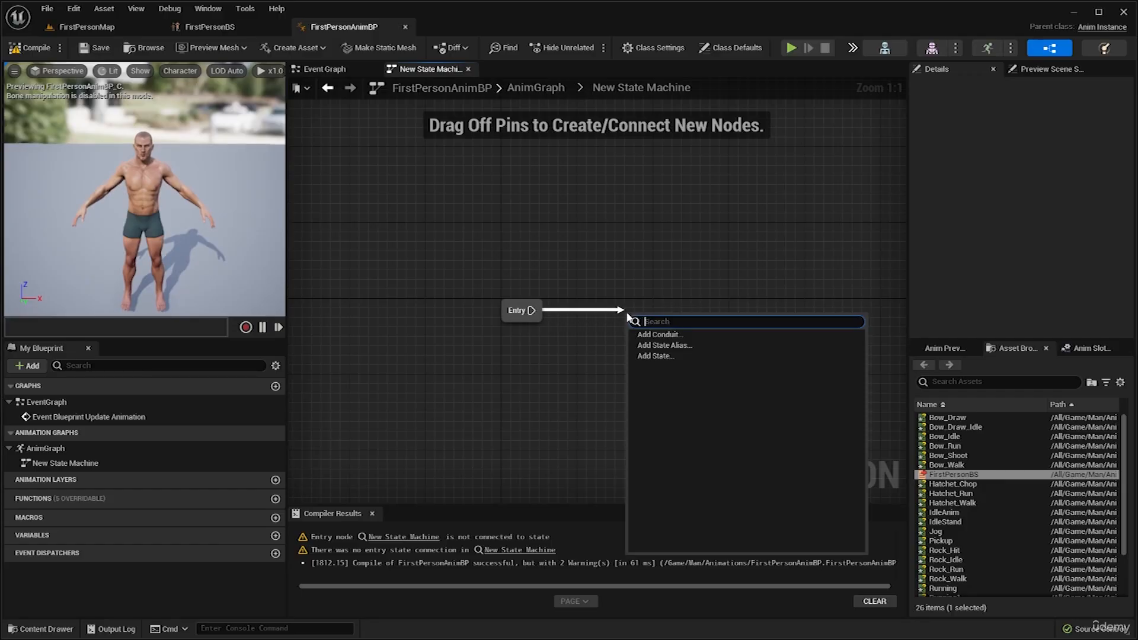
left_click(664, 358)
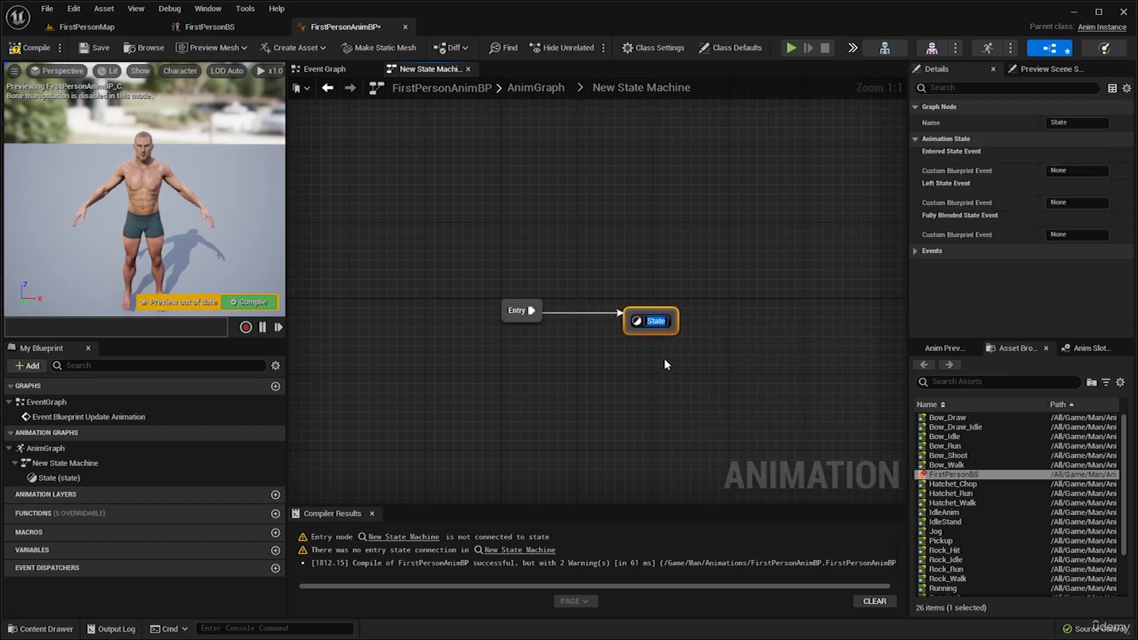
type("Idle/Walk/Run")
key("Return")
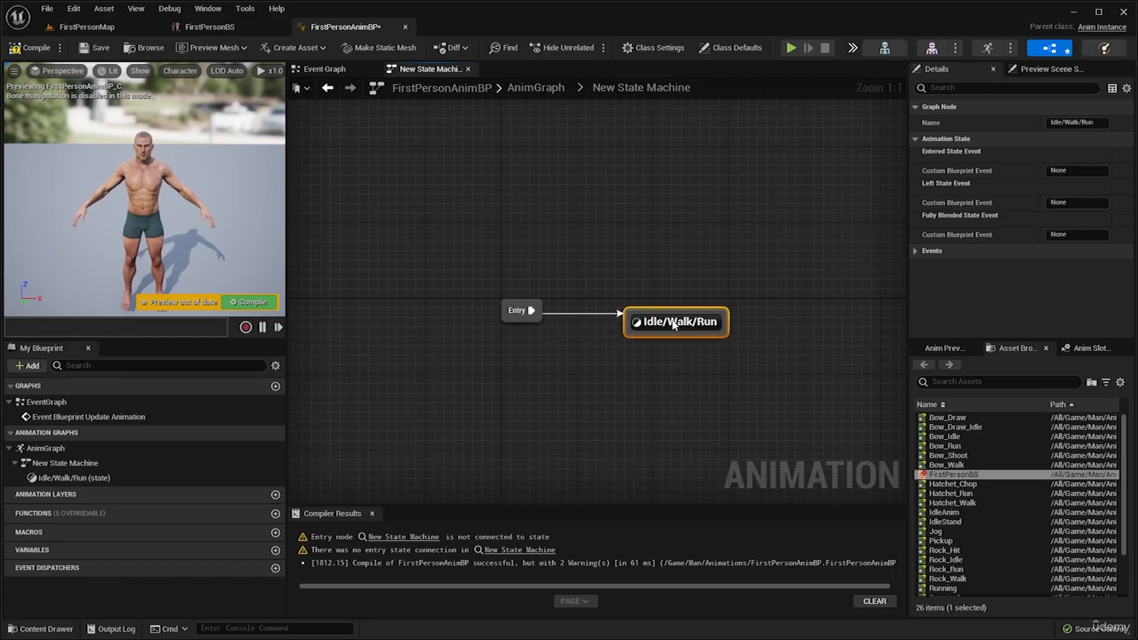
Open the Idle/Walk/Run state, place the FirstPersonBS blend space connected to the Output Animation Pose, and compile.
double_click(674, 323)
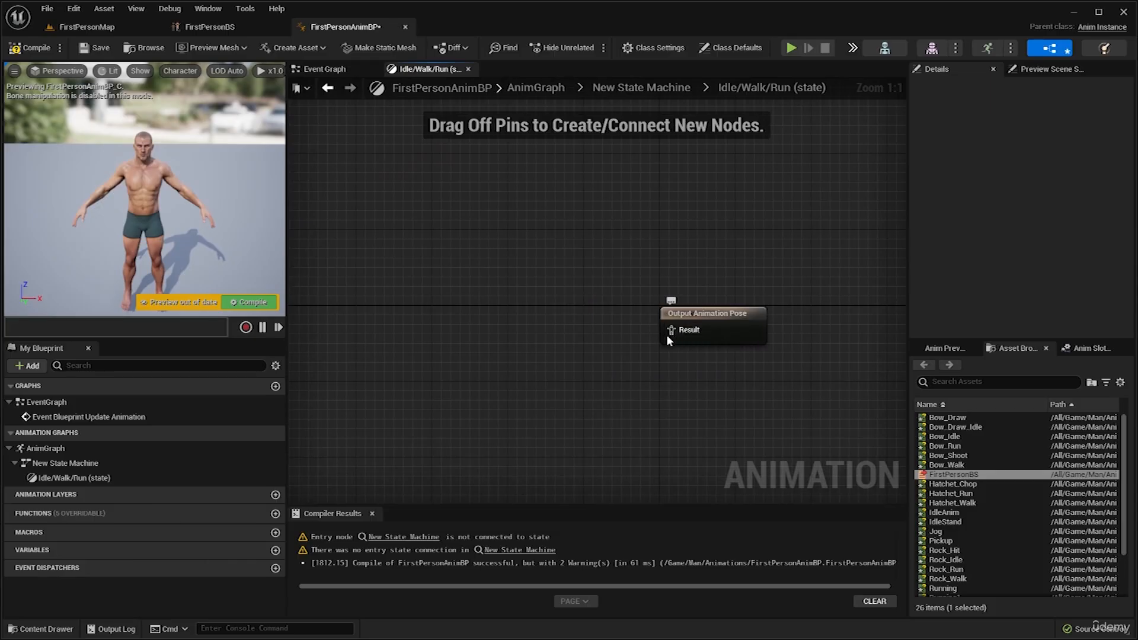
right_click_drag(669, 334, 722, 325)
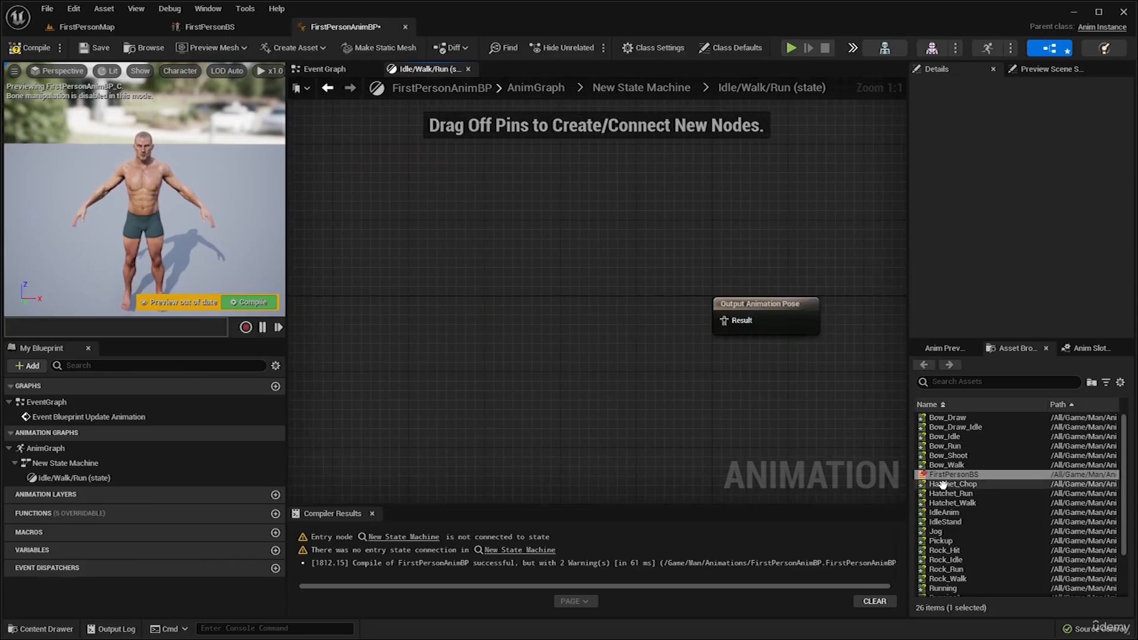
left_click(967, 474)
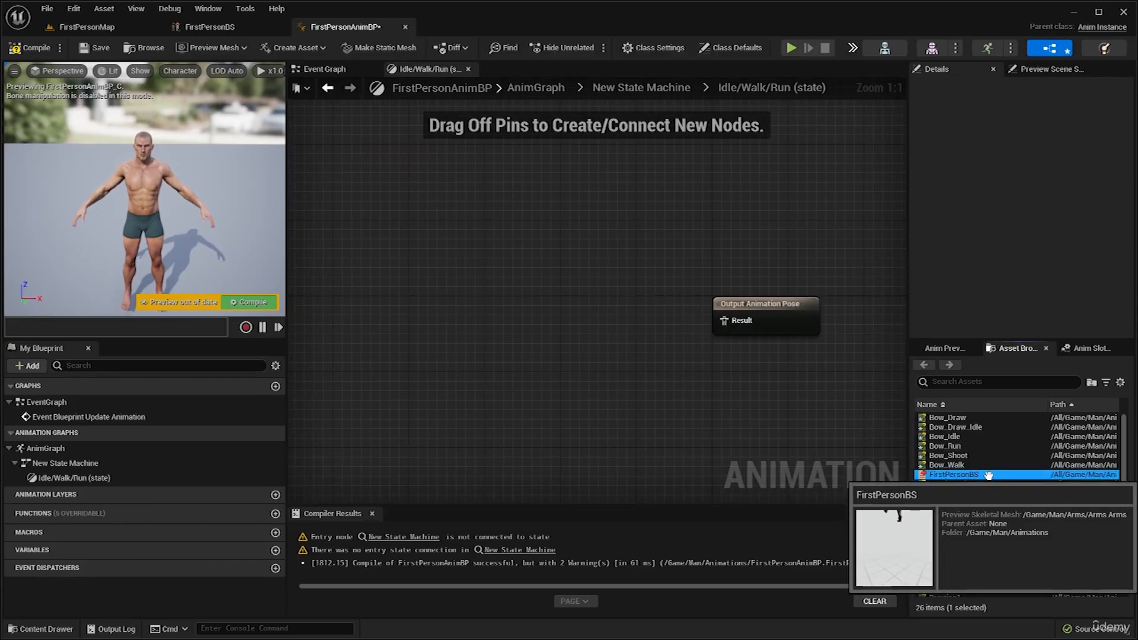
left_click_drag(984, 475, 571, 289)
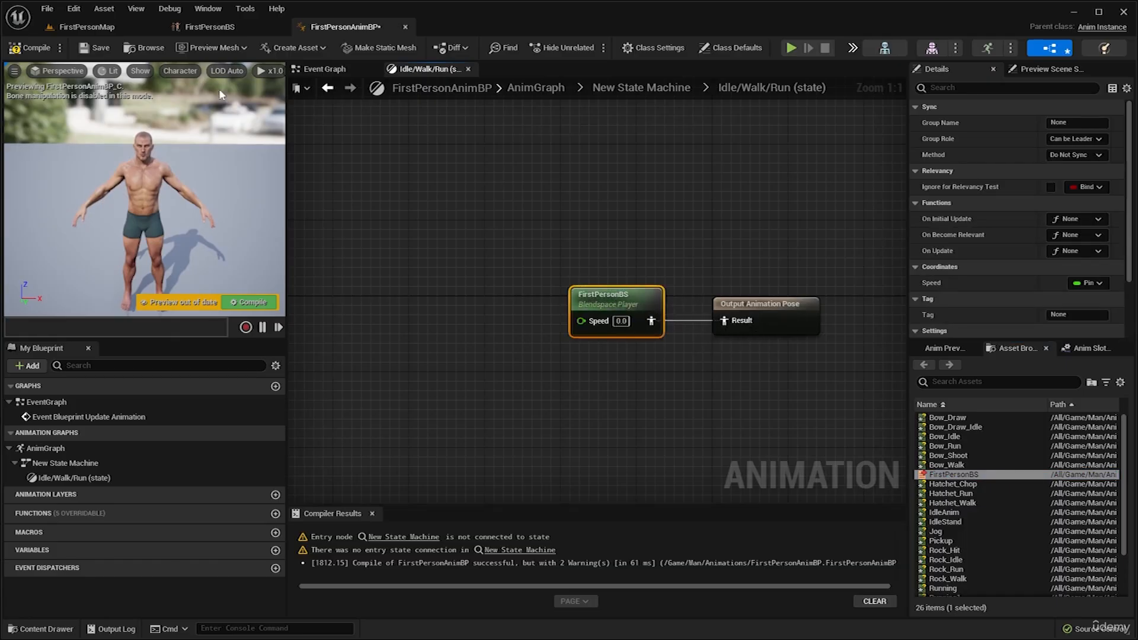
left_click(30, 47)
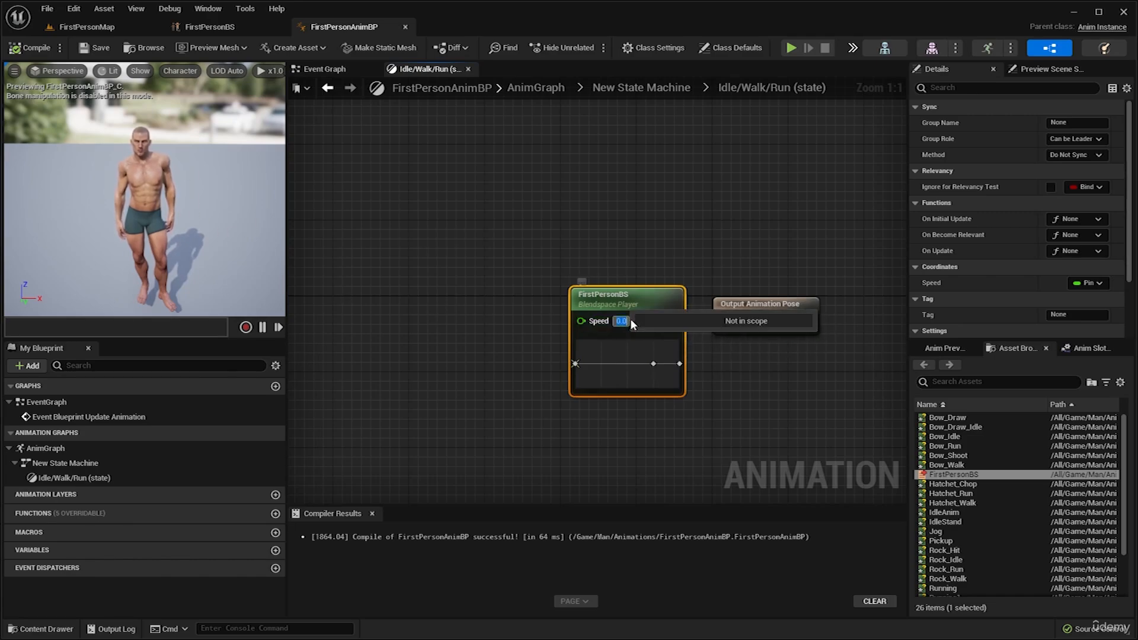
Set the FirstPersonBS node's Speed to 800 and compile to preview the blend.
type("800")
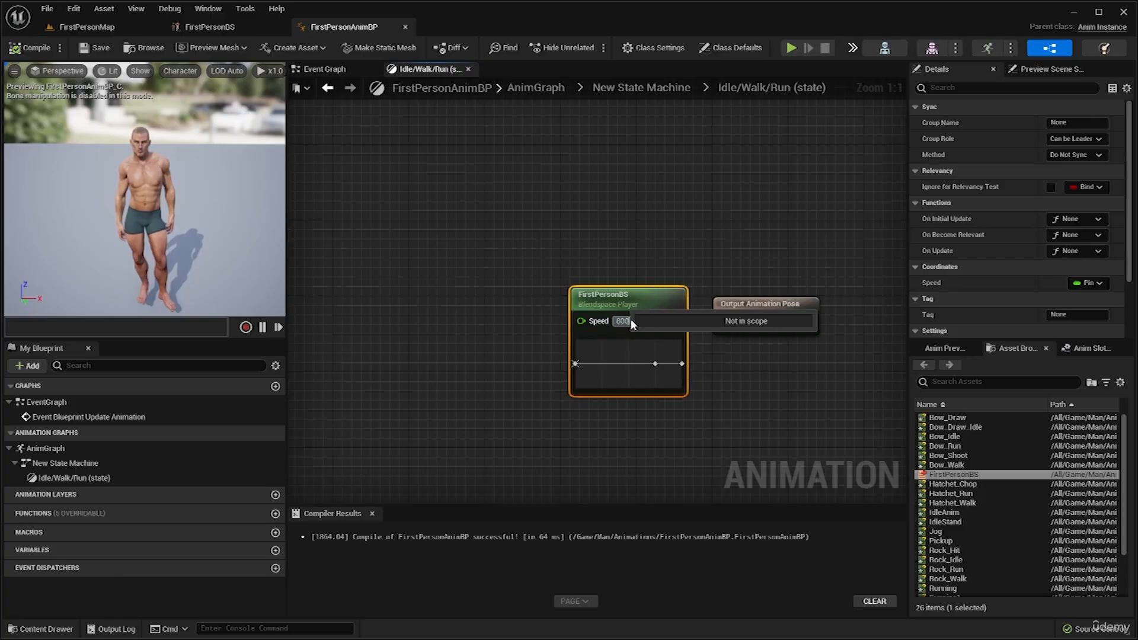
key("Return")
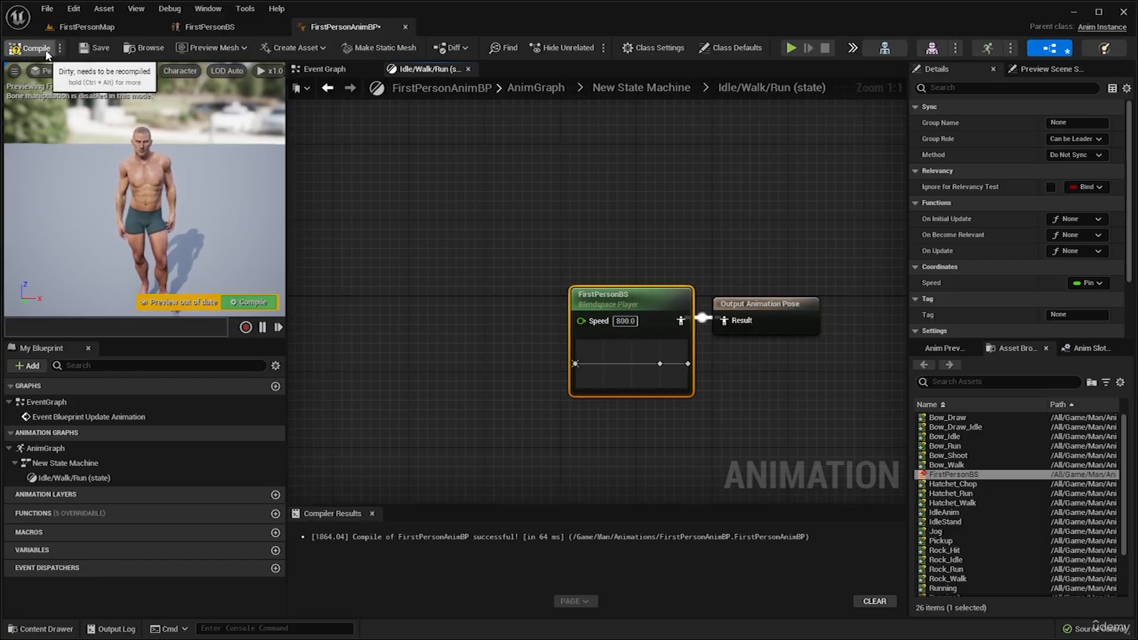
left_click(30, 47)
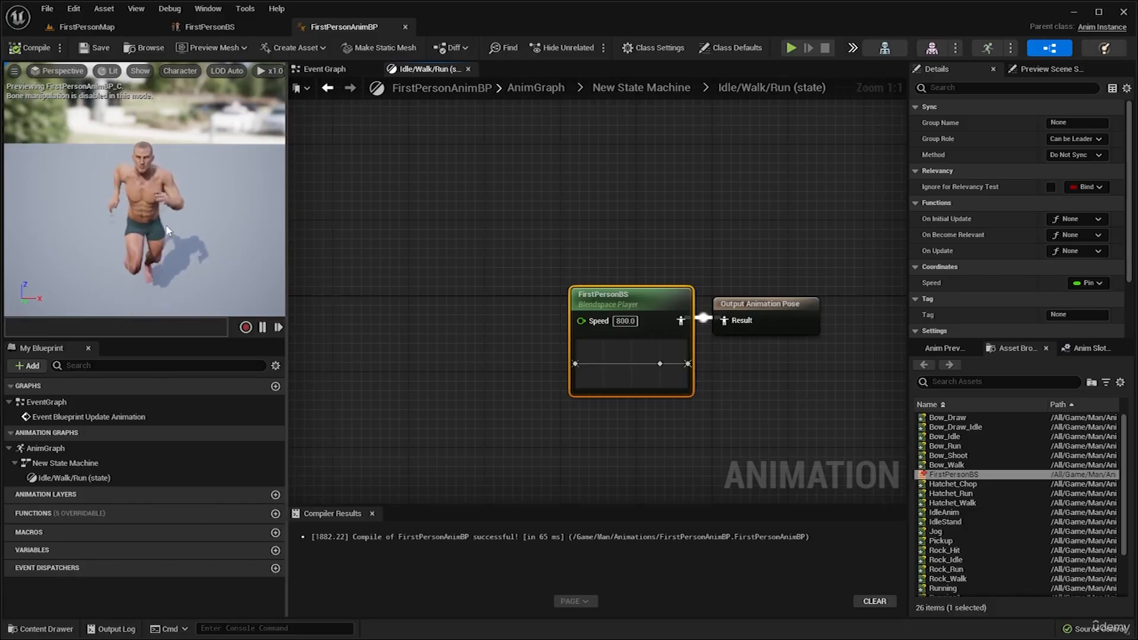
Reset the FirstPersonBS node's Speed to 0.
left_click(626, 321)
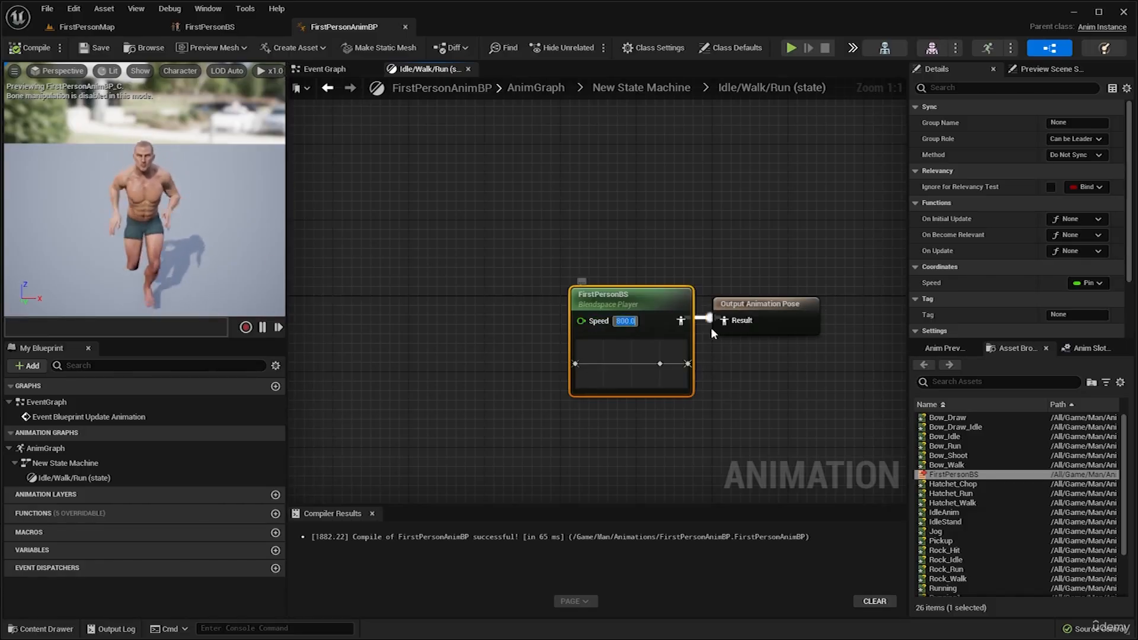
type("0")
key("Return")
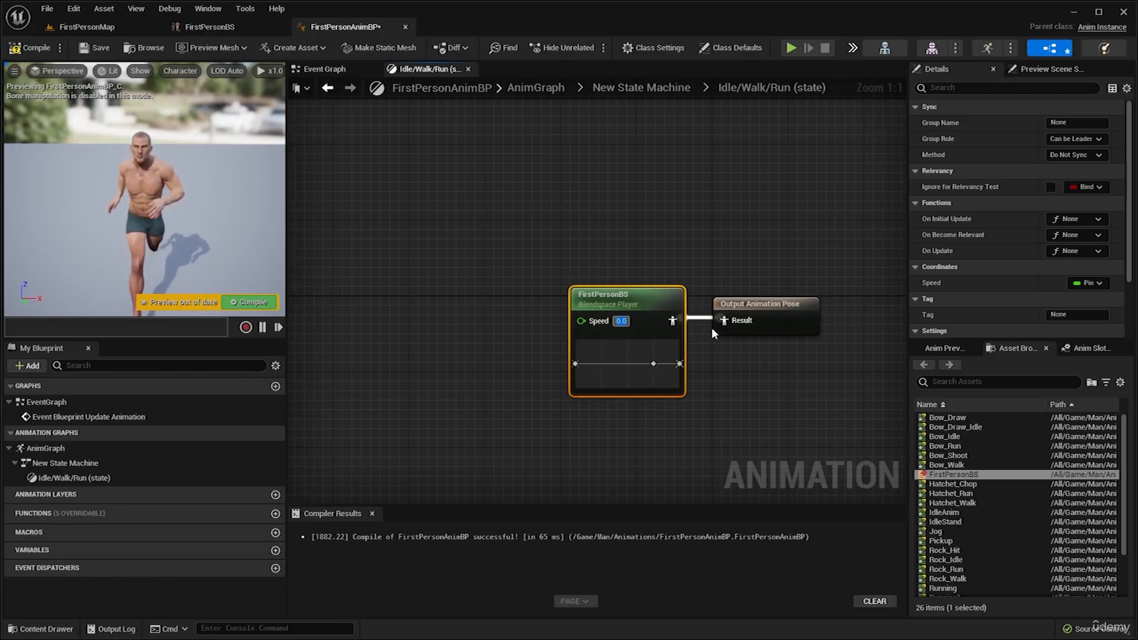
left_click(688, 243)
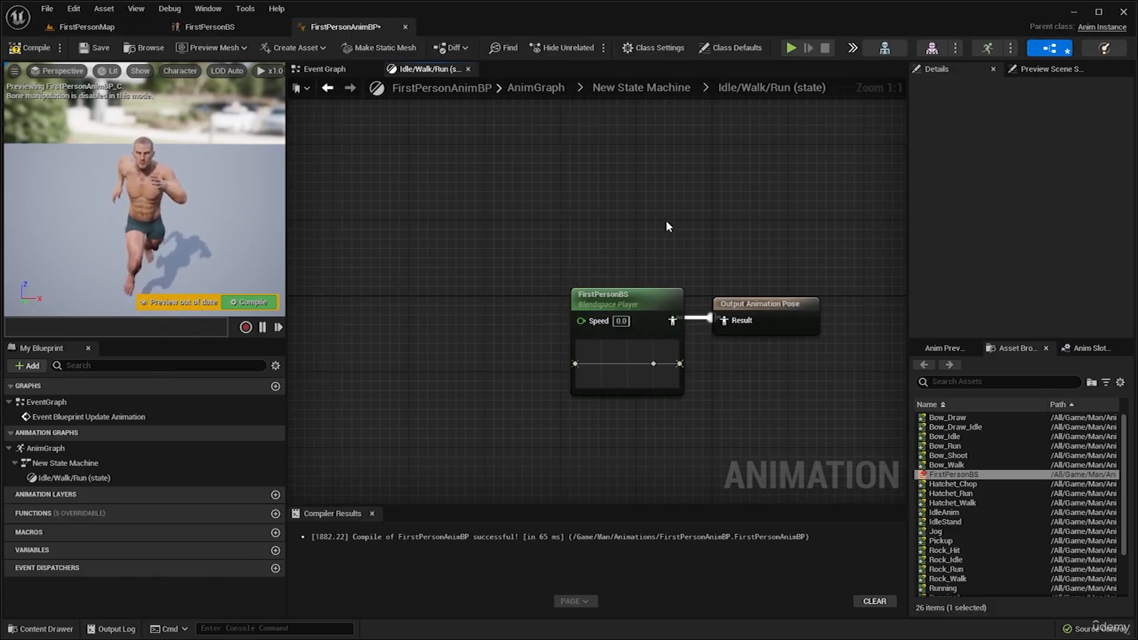
Promote the FirstPersonBS Speed input to a float variable named Speed, line up its node beside the blend space, and compile.
left_click_drag(611, 301, 512, 334)
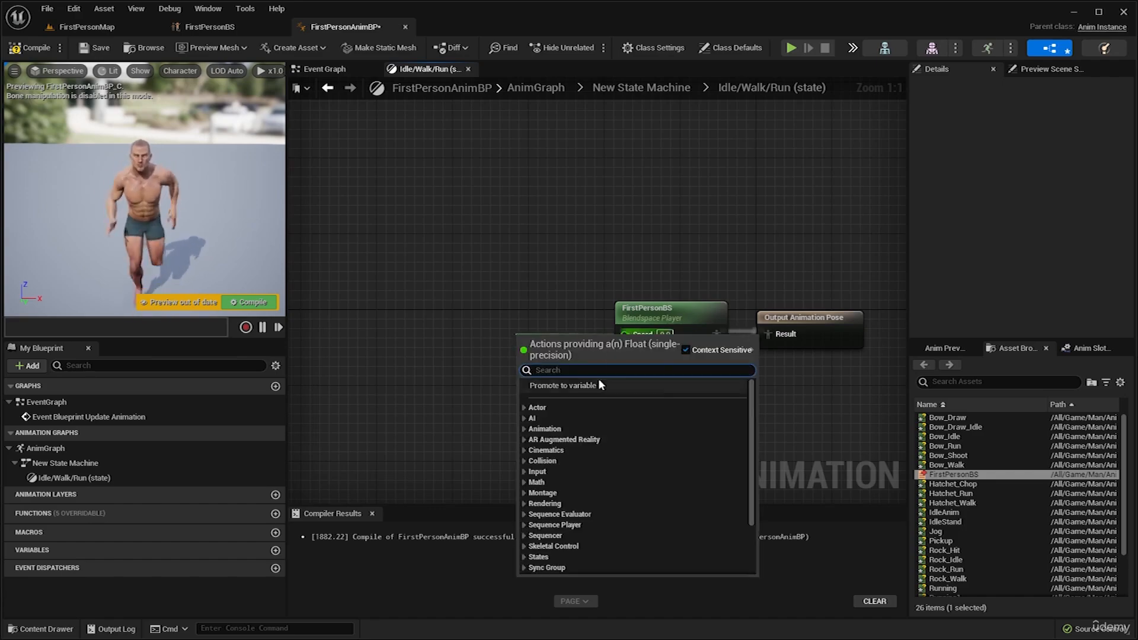
left_click(574, 386)
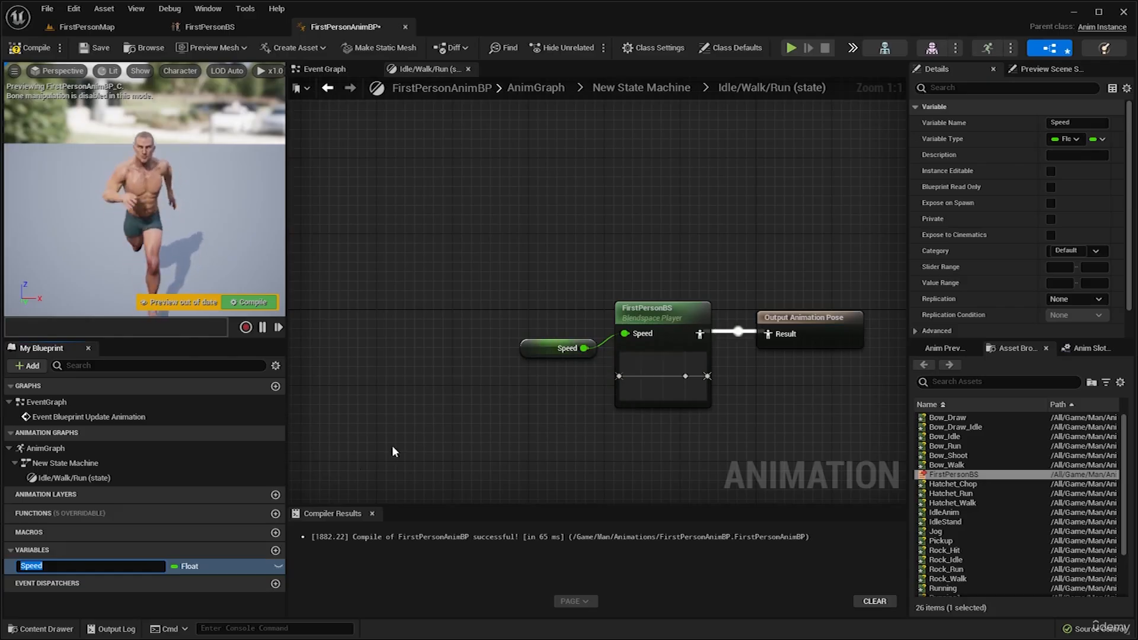
key("Return")
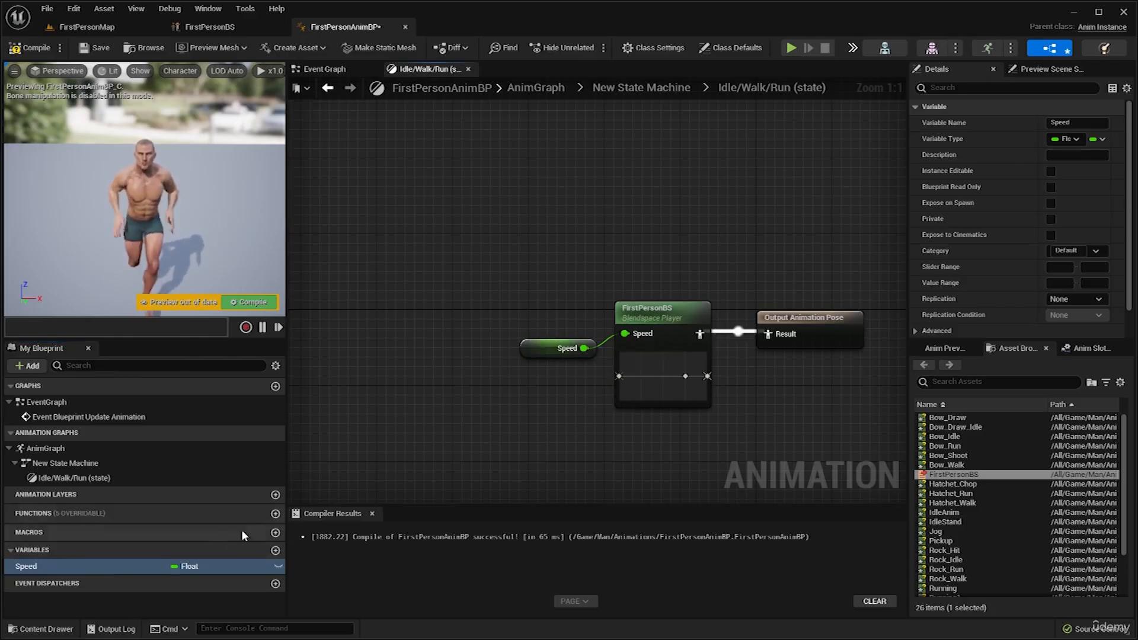
left_click_drag(547, 346, 538, 337)
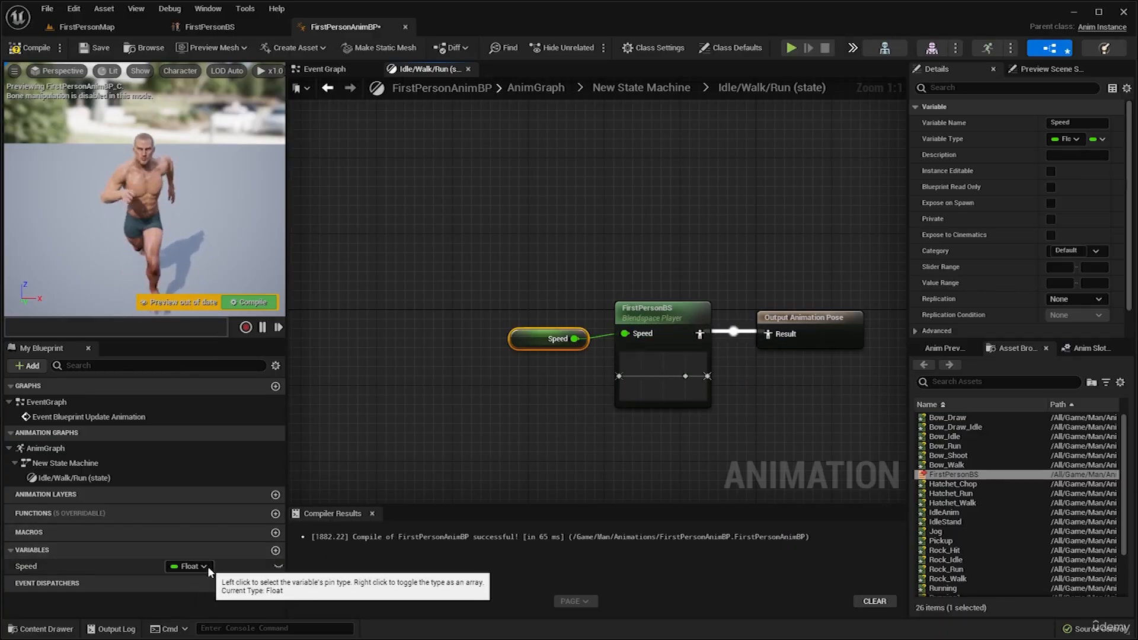
right_click_drag(539, 416, 498, 424)
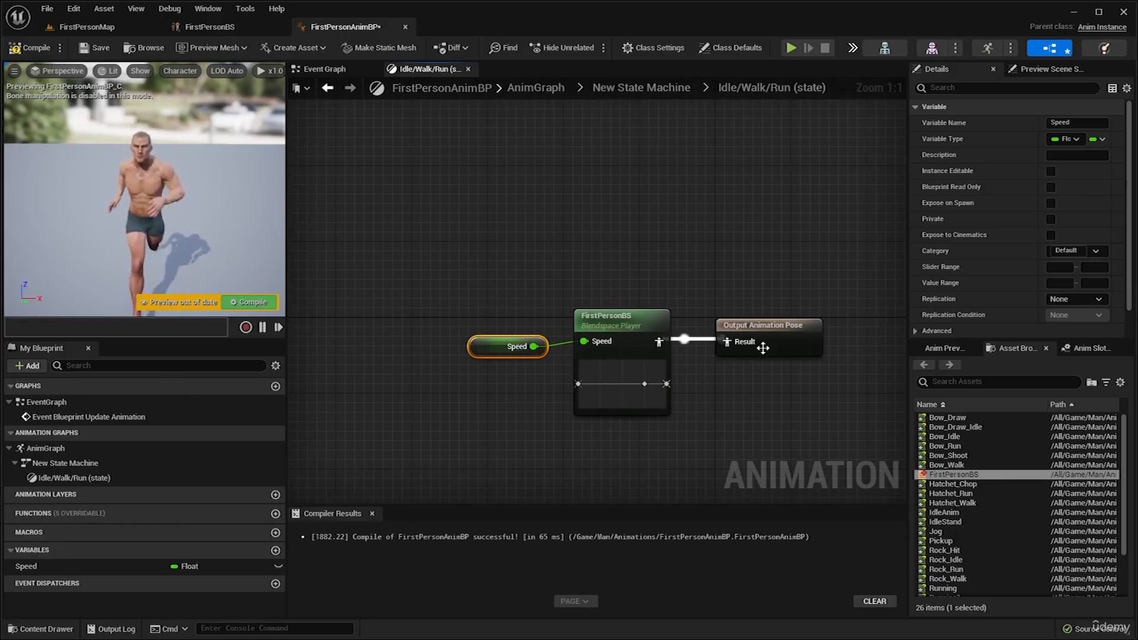
left_click(29, 47)
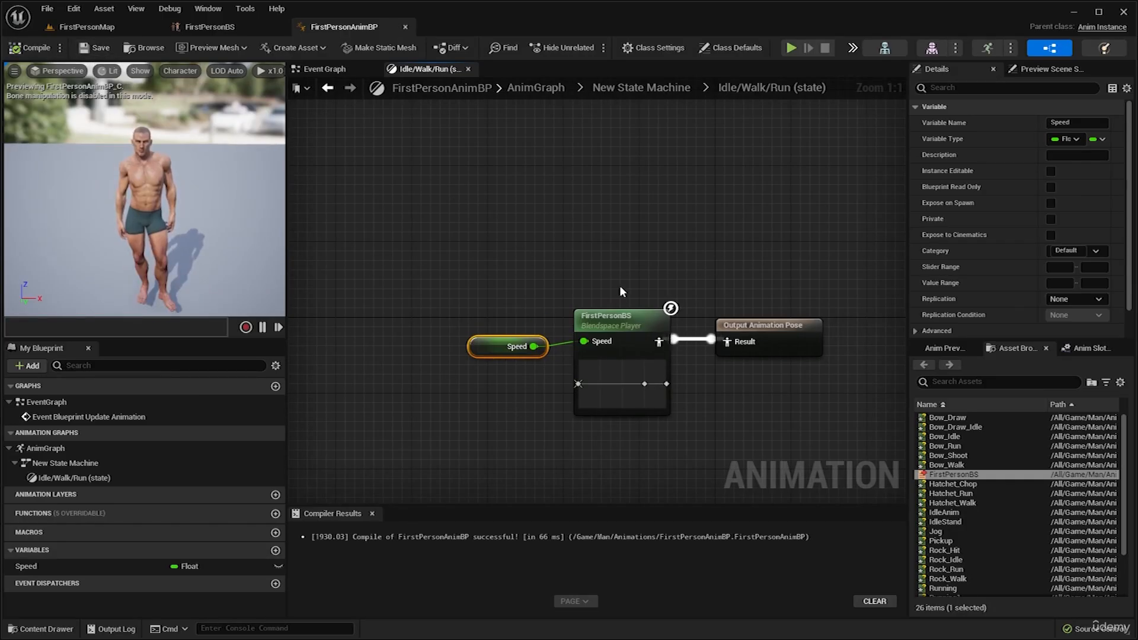
Review the graph hierarchy between the AnimGraph, the New State Machine, and the Idle/Walk/Run state.
right_click_drag(620, 287, 600, 300)
left_click(634, 88)
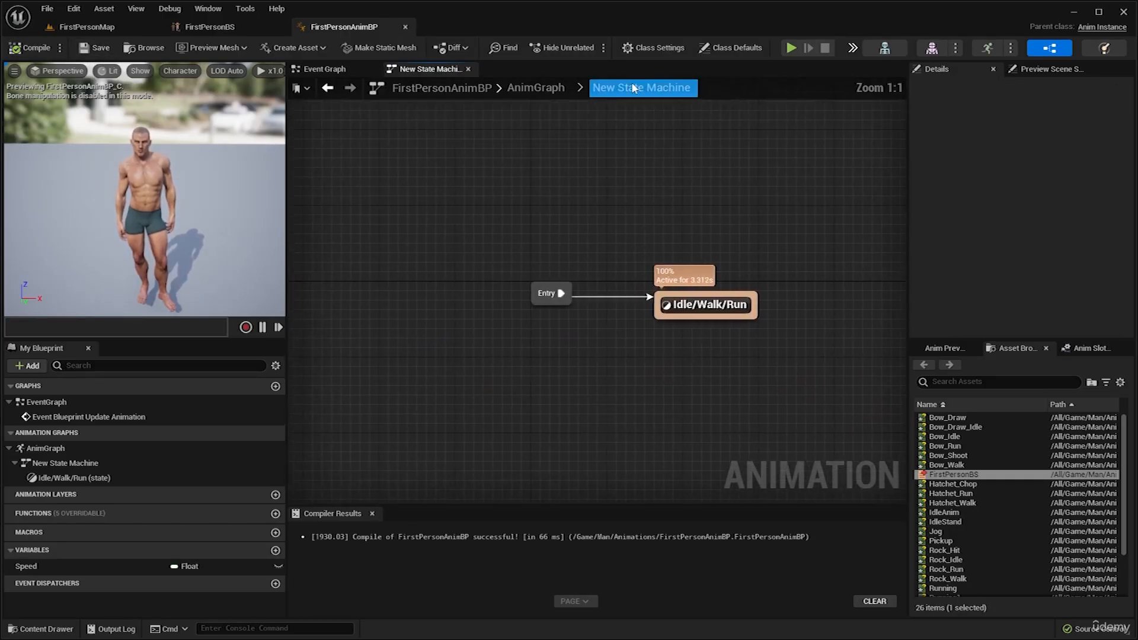
left_click(537, 88)
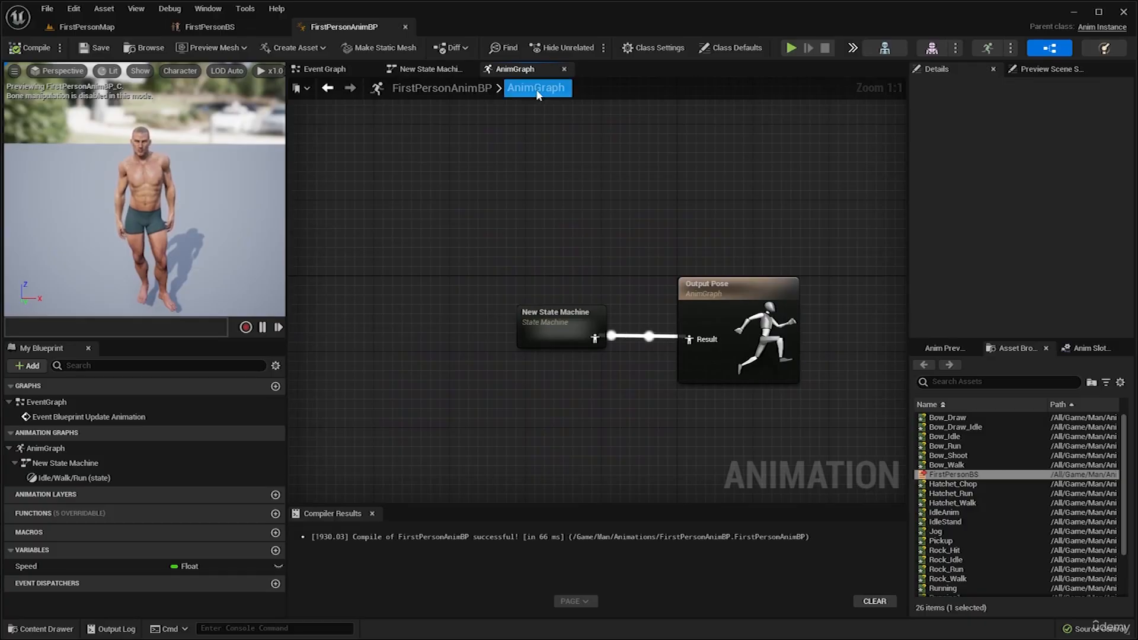
double_click(557, 334)
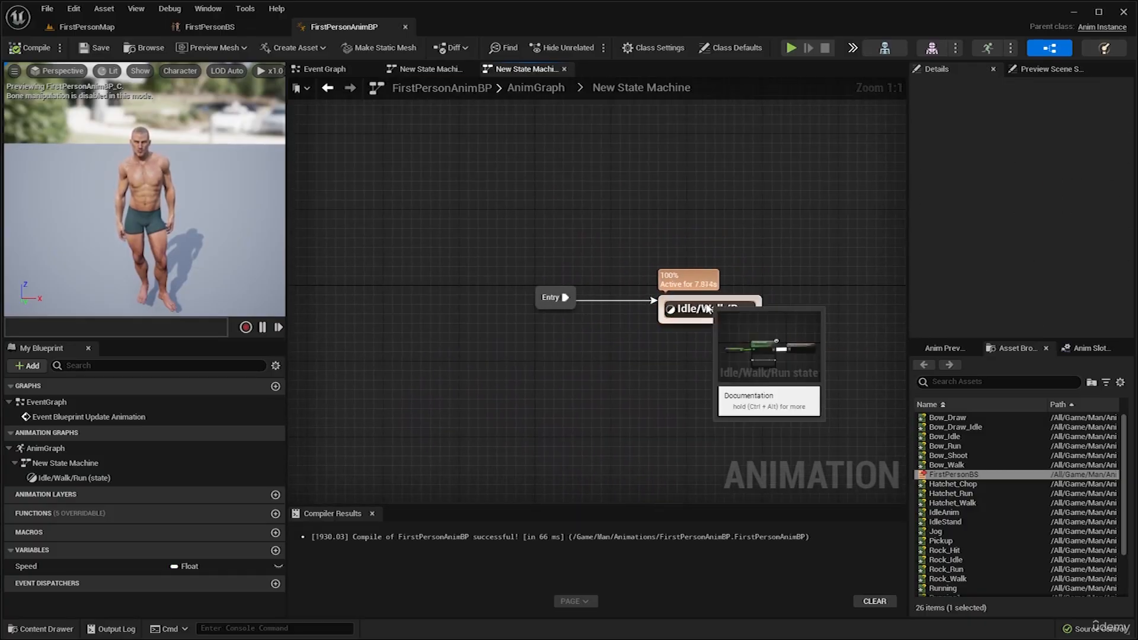
double_click(703, 308)
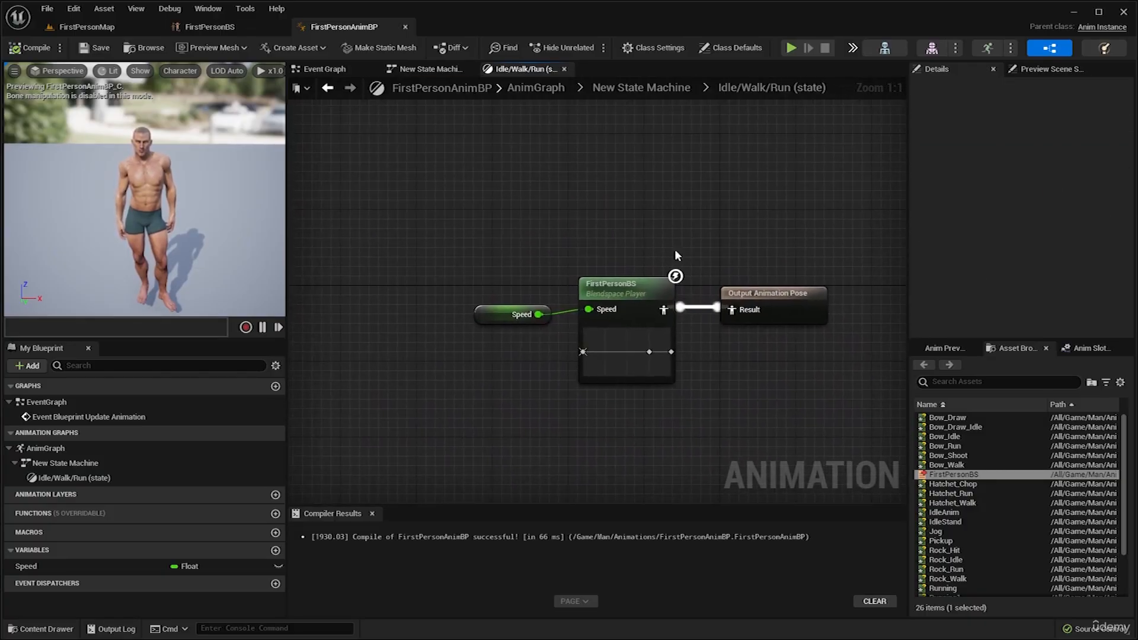
left_click(671, 90)
left_click(536, 87)
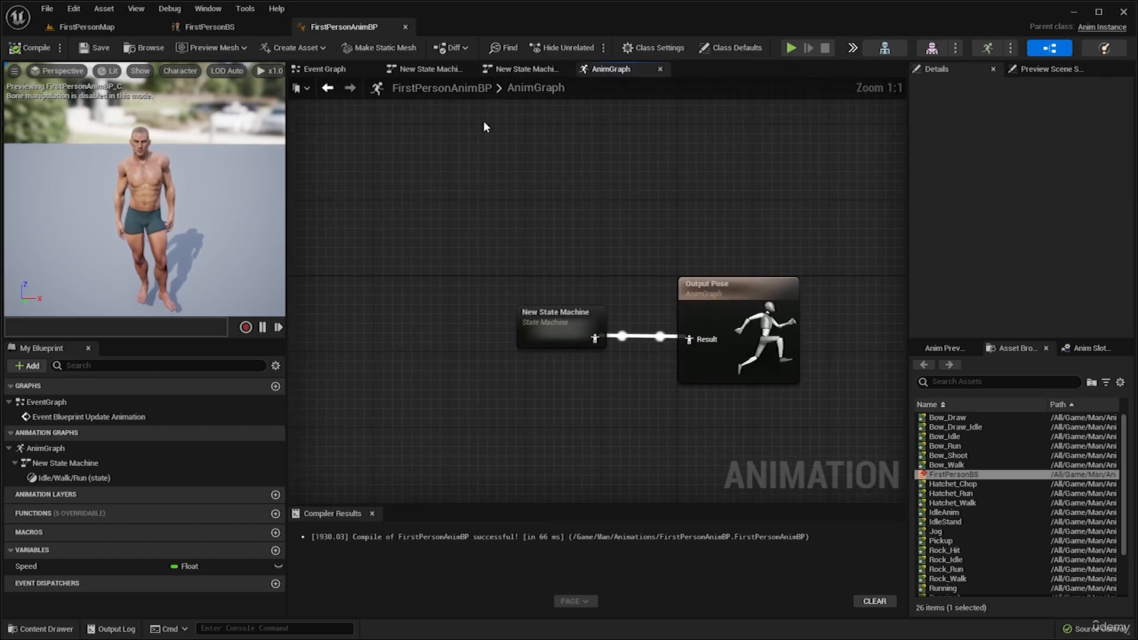
left_click_drag(495, 223, 682, 356)
left_click(703, 213)
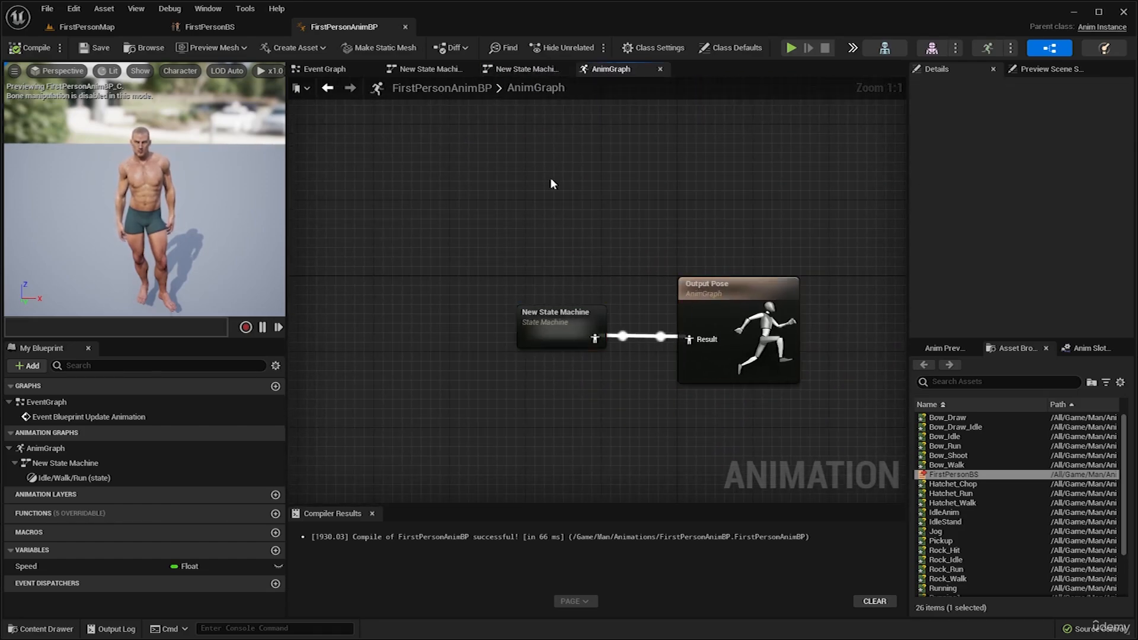
left_click_drag(551, 181, 719, 376)
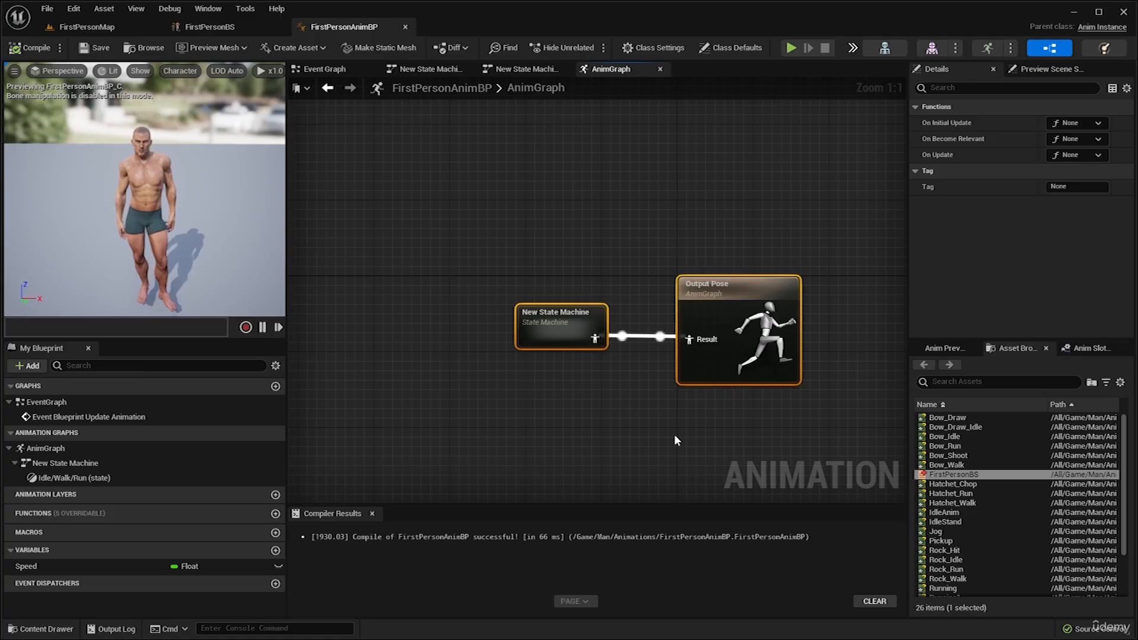
right_click_drag(674, 435, 676, 403)
left_click(630, 180)
double_click(572, 300)
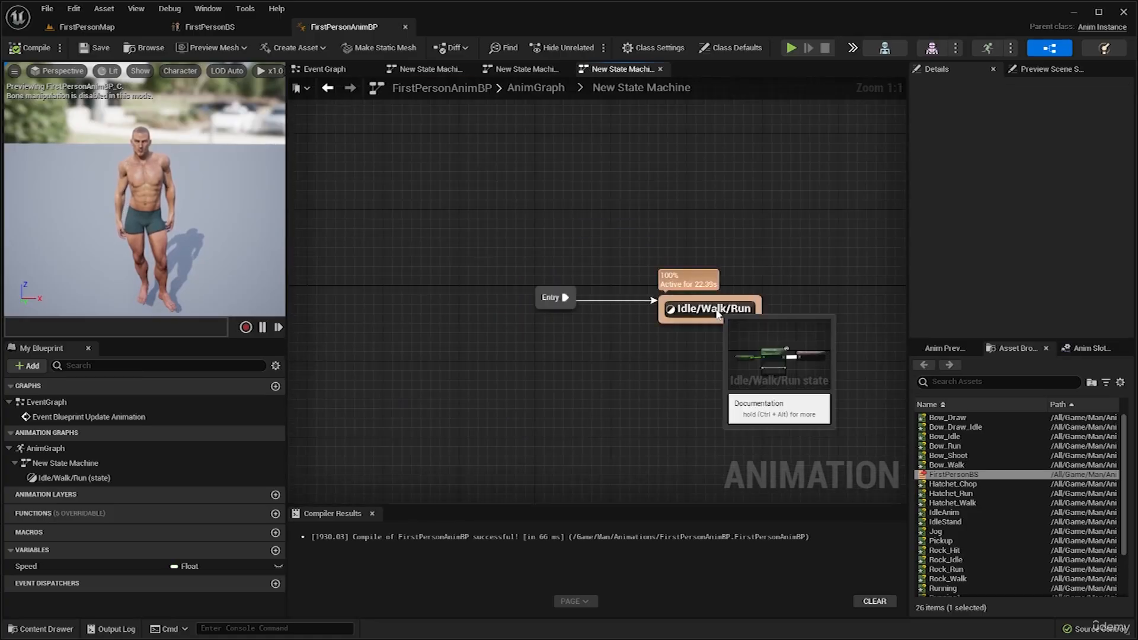
double_click(687, 304)
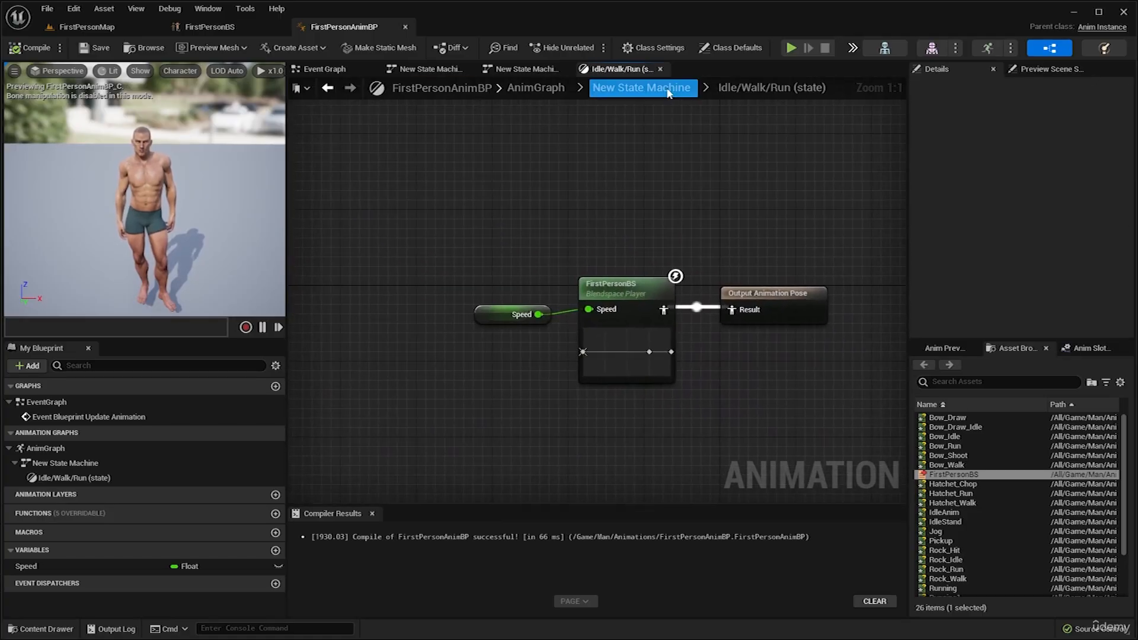
left_click(642, 87)
left_click(536, 87)
Open the Event Graph and examine its default Event Blueprint Update Animation and Try Get Pawn Owner nodes and the Speed variable.
left_click(326, 70)
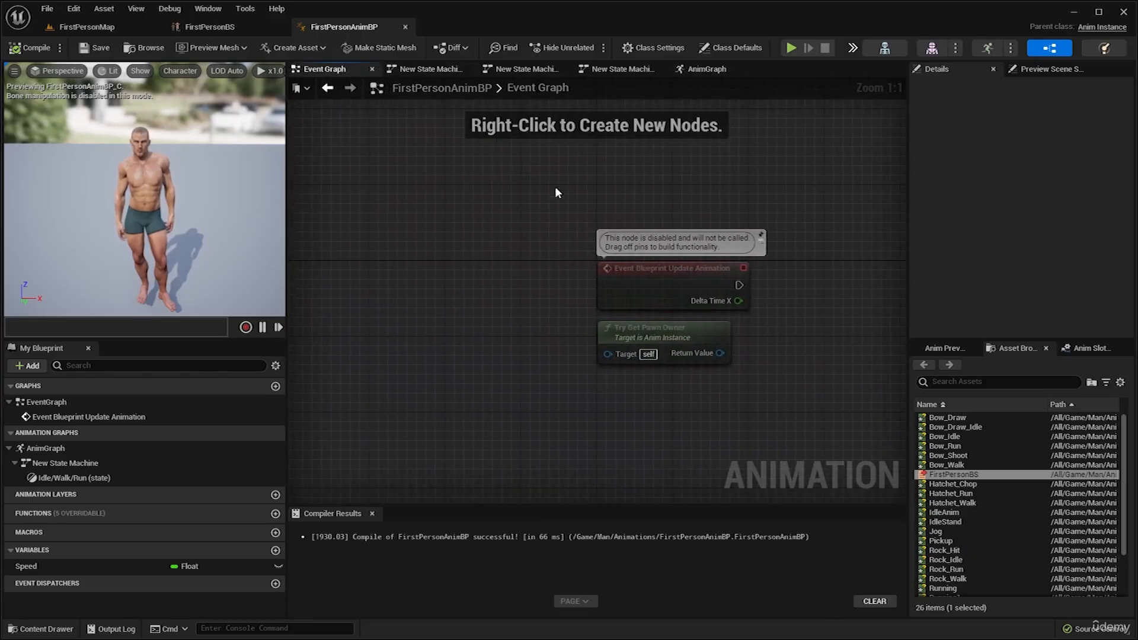
right_click_drag(556, 192, 378, 158)
left_click_drag(378, 158, 593, 332)
right_click_drag(672, 343, 563, 332)
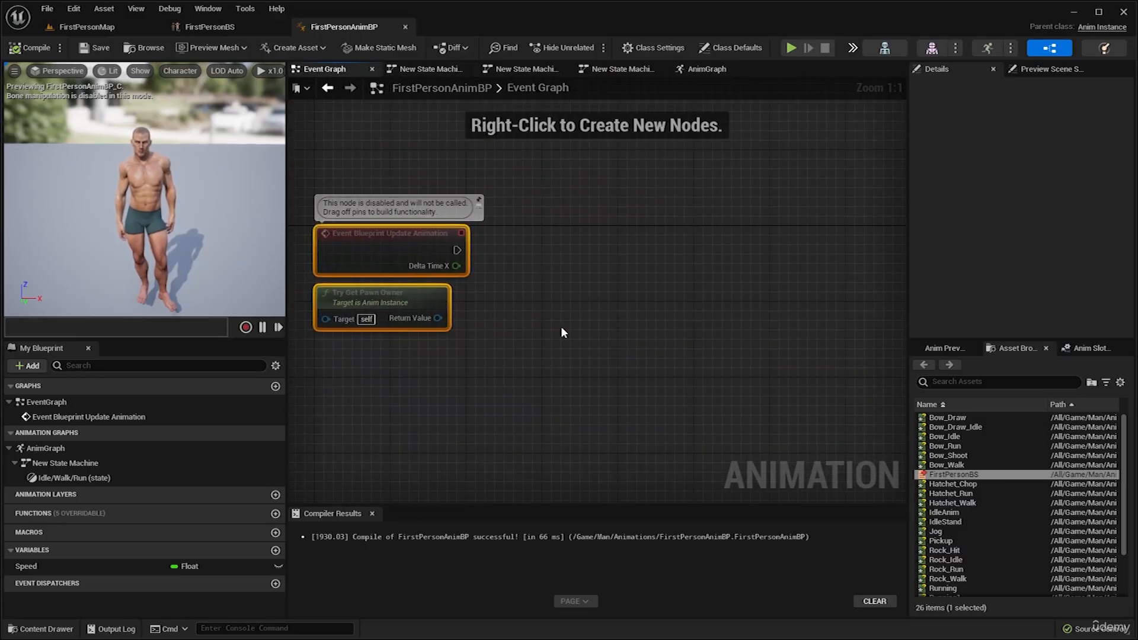
left_click(523, 256)
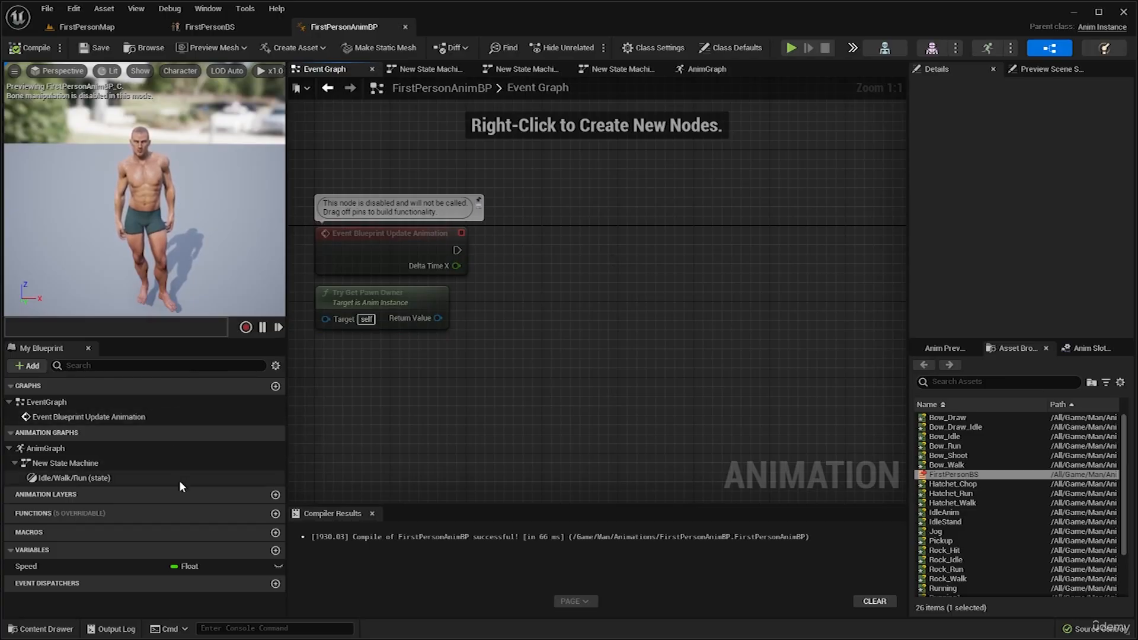
left_click(93, 567)
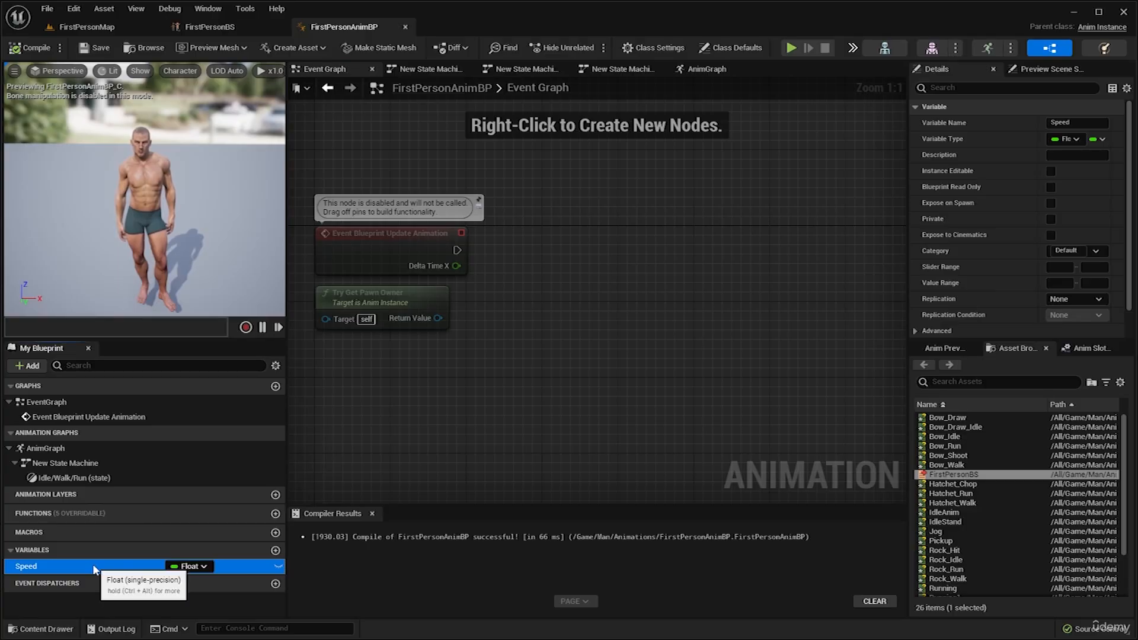
right_click_drag(503, 305, 523, 321)
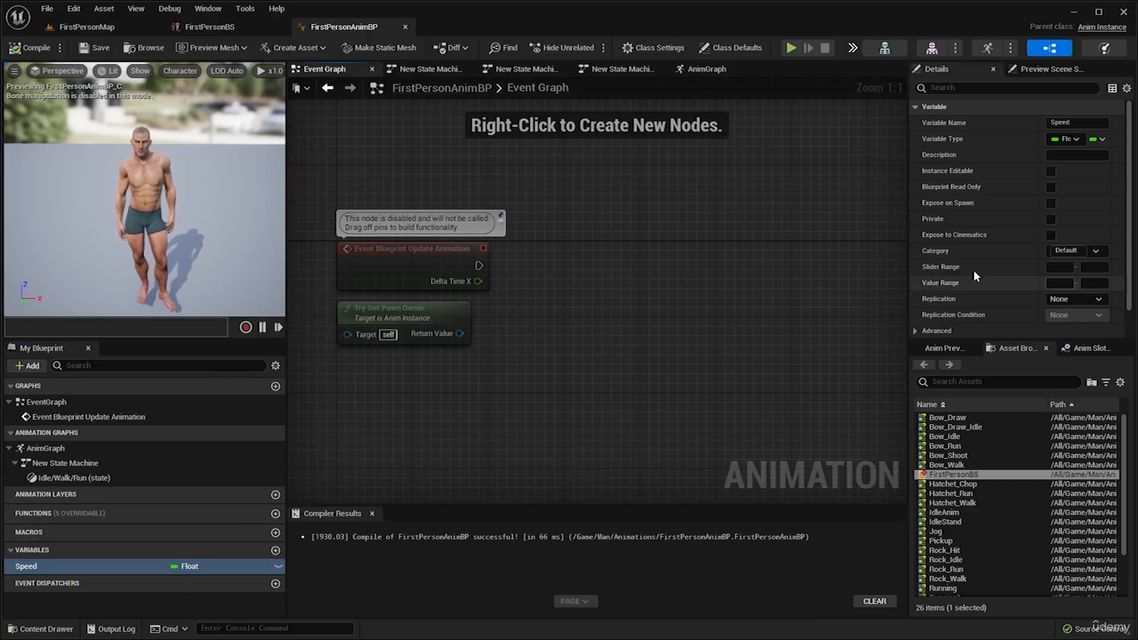
right_click_drag(671, 231, 672, 267)
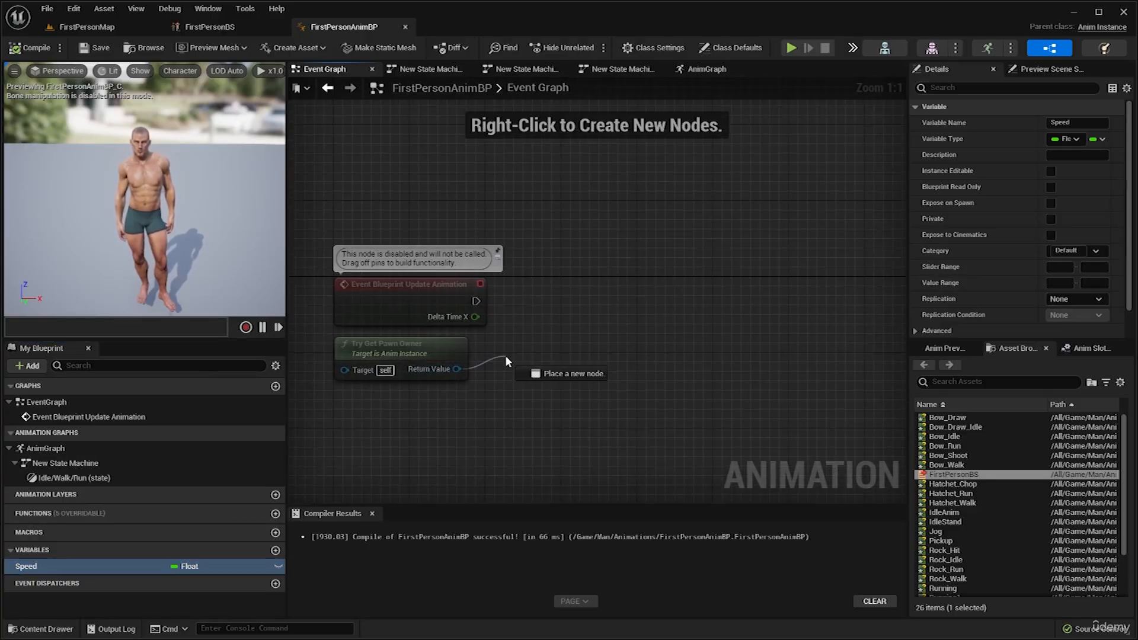
Add an Is Valid macro node from Try Get Pawn Owner's Return Value and run it from Event Blueprint Update Animation.
left_click_drag(390, 342, 400, 340)
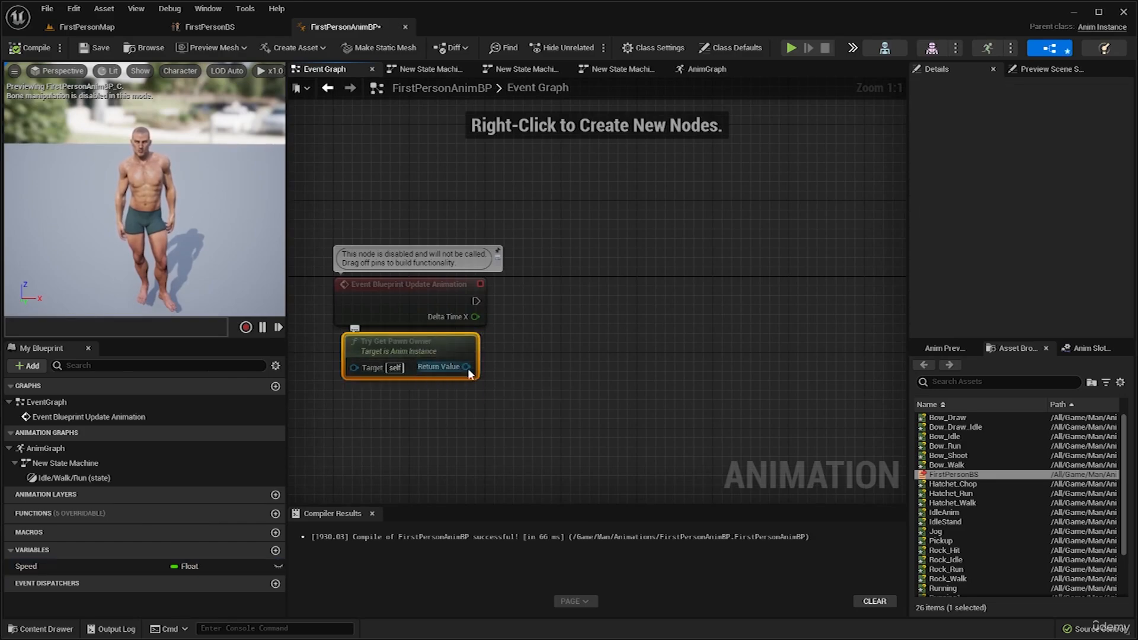
left_click_drag(468, 368, 535, 321)
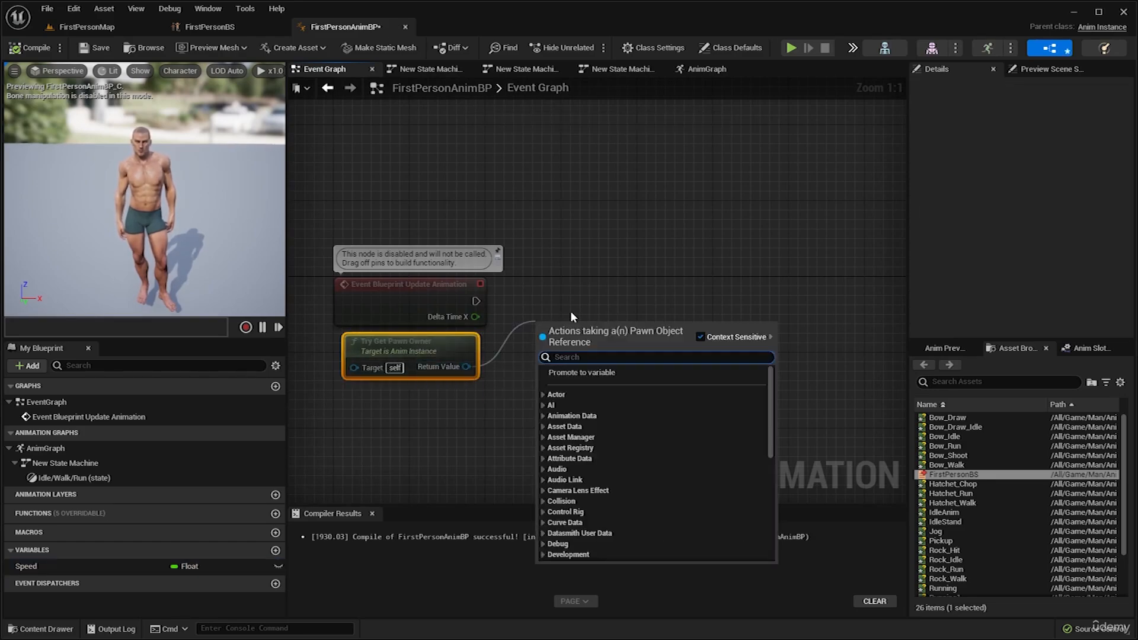
type("isval")
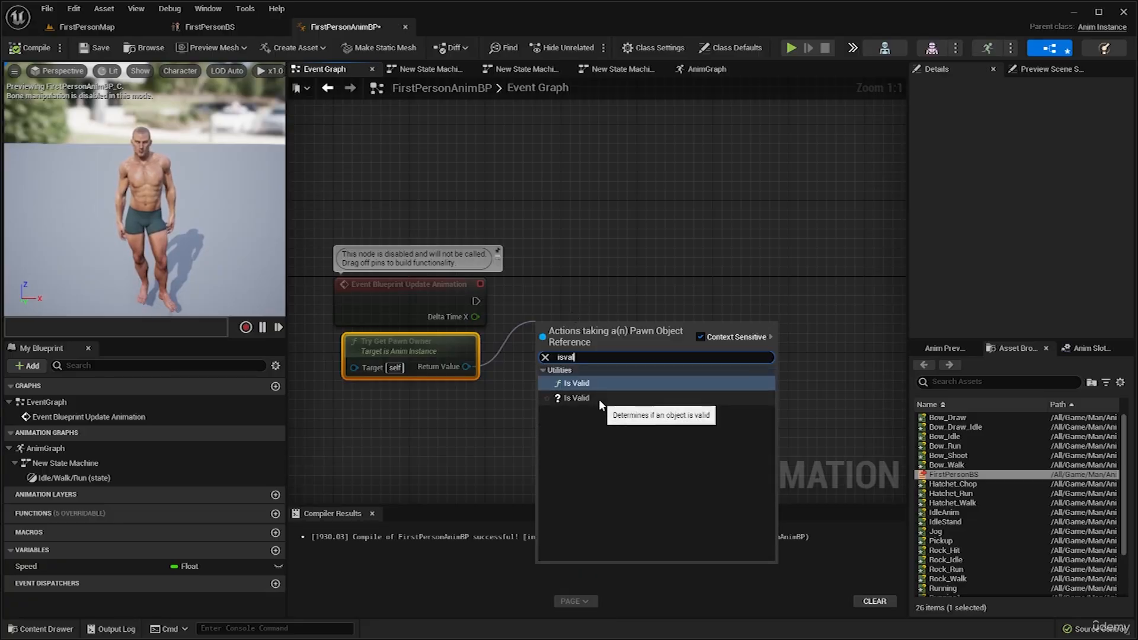
left_click(567, 399)
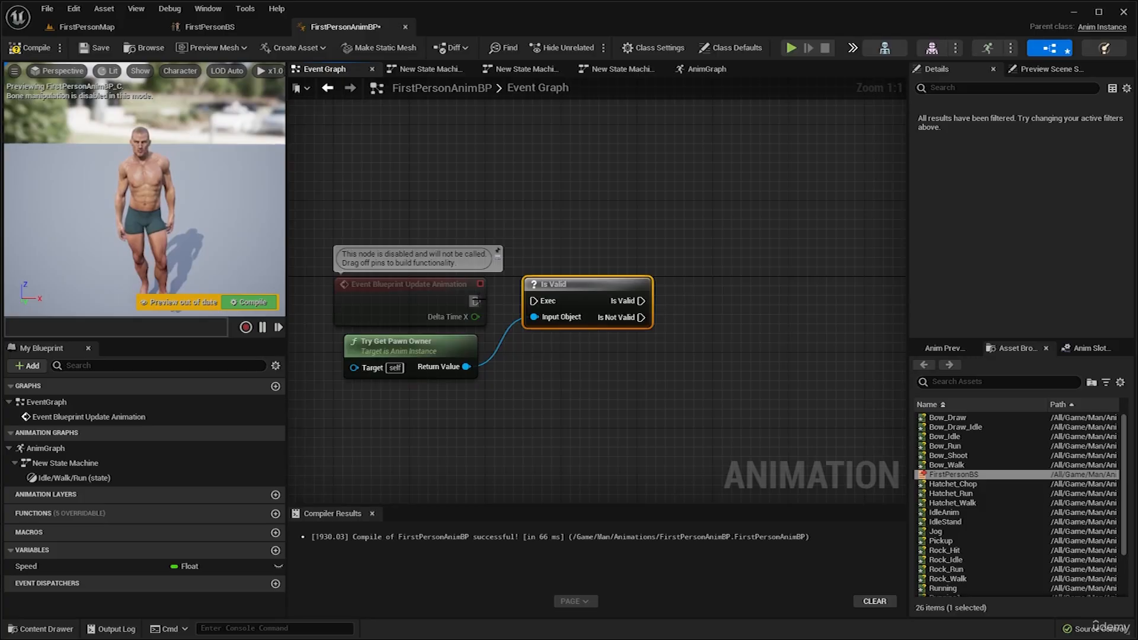
left_click(469, 301)
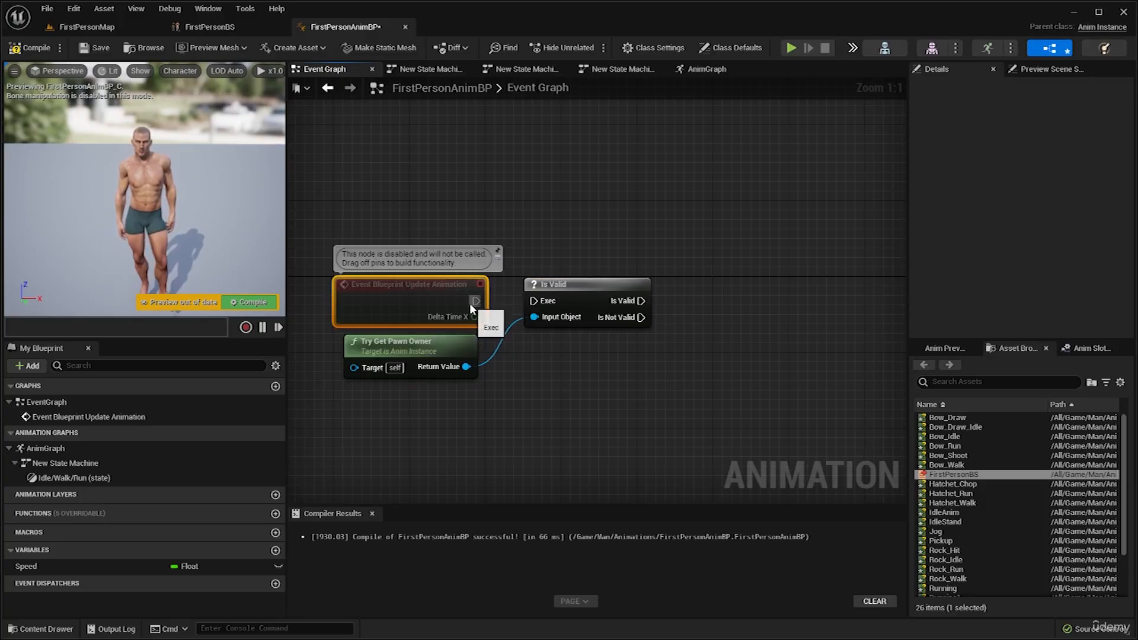
left_click_drag(472, 303, 532, 302)
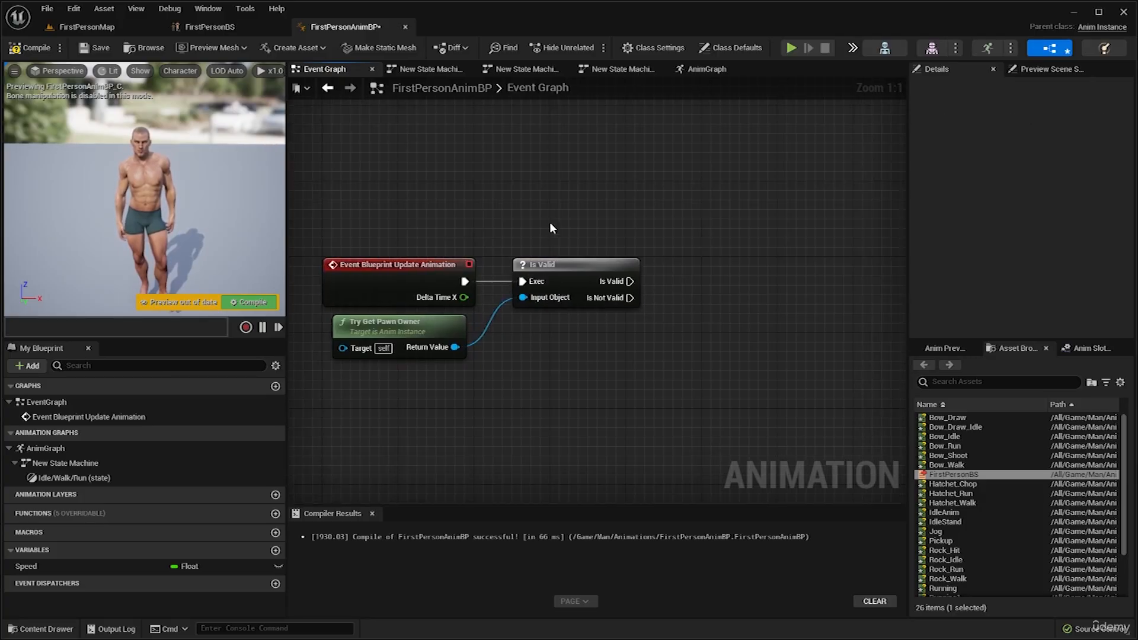
right_click_drag(560, 241, 549, 221)
left_click(430, 324)
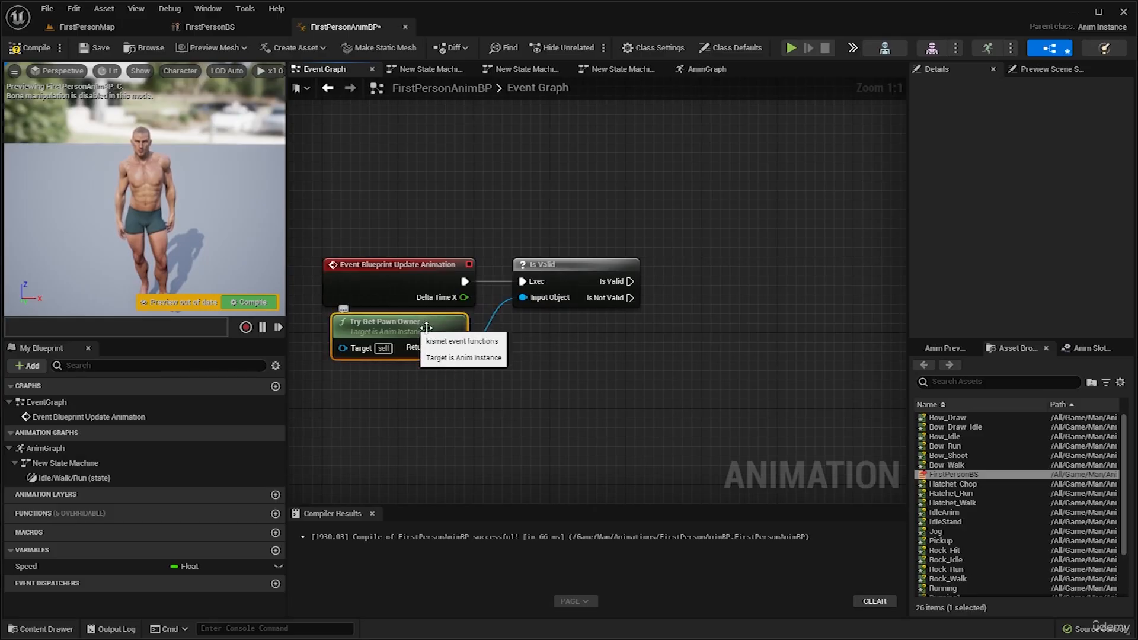
left_click(569, 264)
left_click_drag(618, 284, 664, 281)
left_click(593, 325)
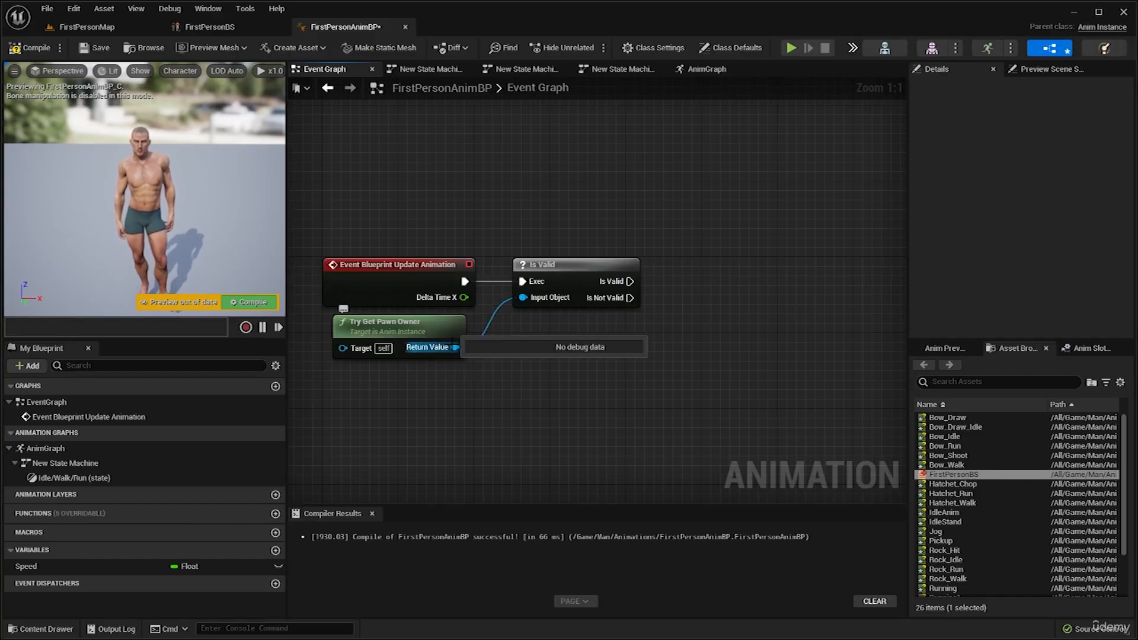
Add a Get Velocity node fed by Try Get Pawn Owner's Return Value and place it below the Is Valid node.
left_click_drag(454, 347, 621, 371)
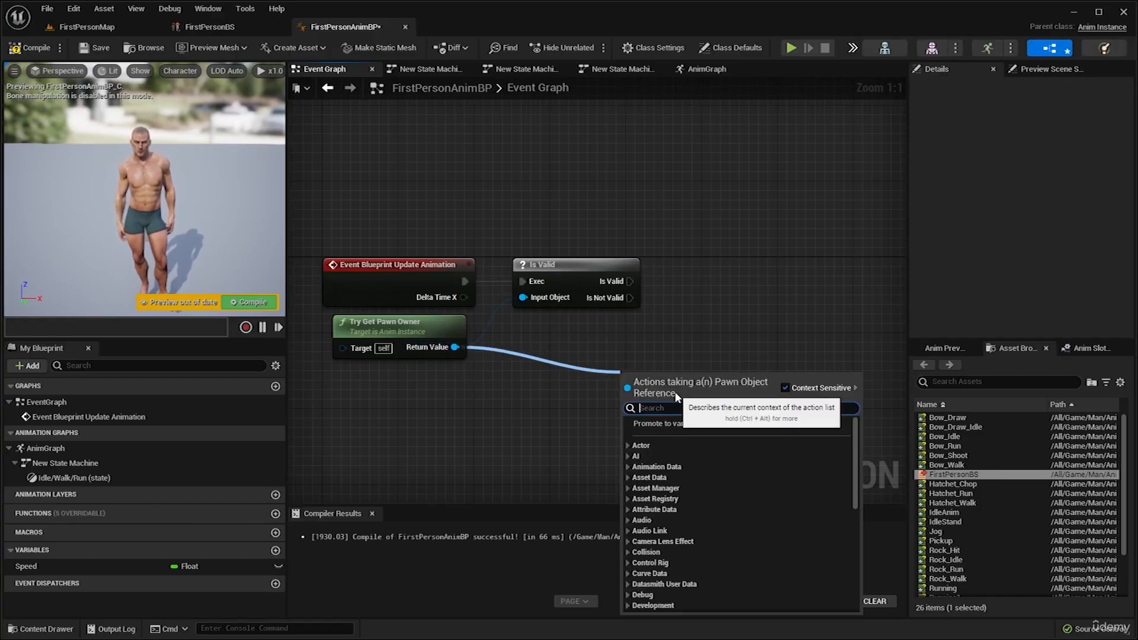
type("get vel")
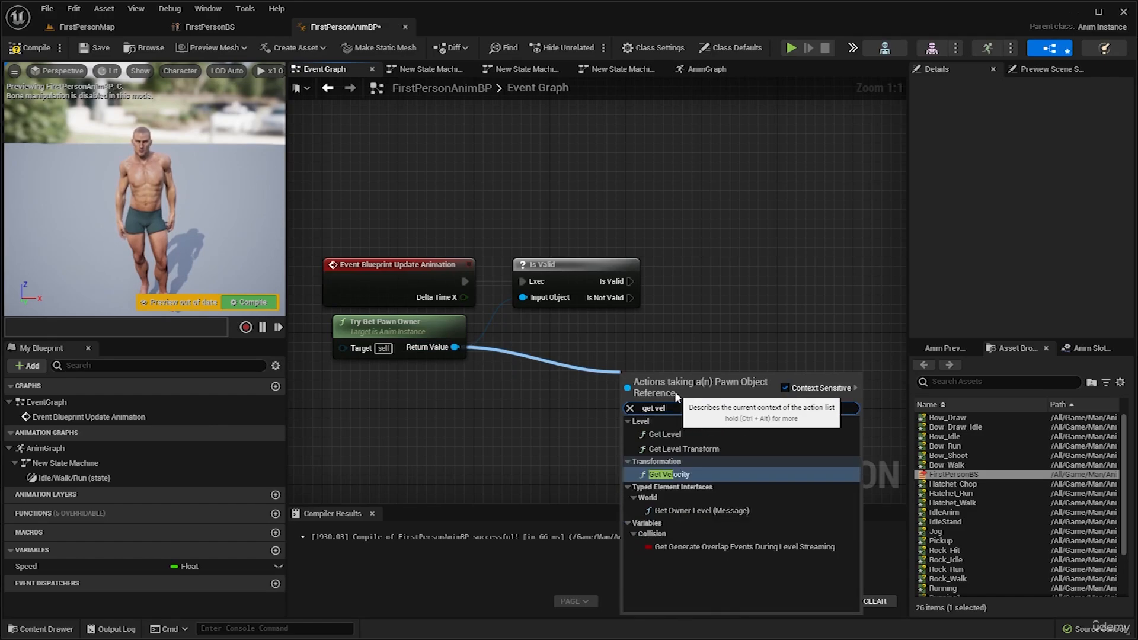
left_click(686, 477)
left_click_drag(686, 399, 645, 389)
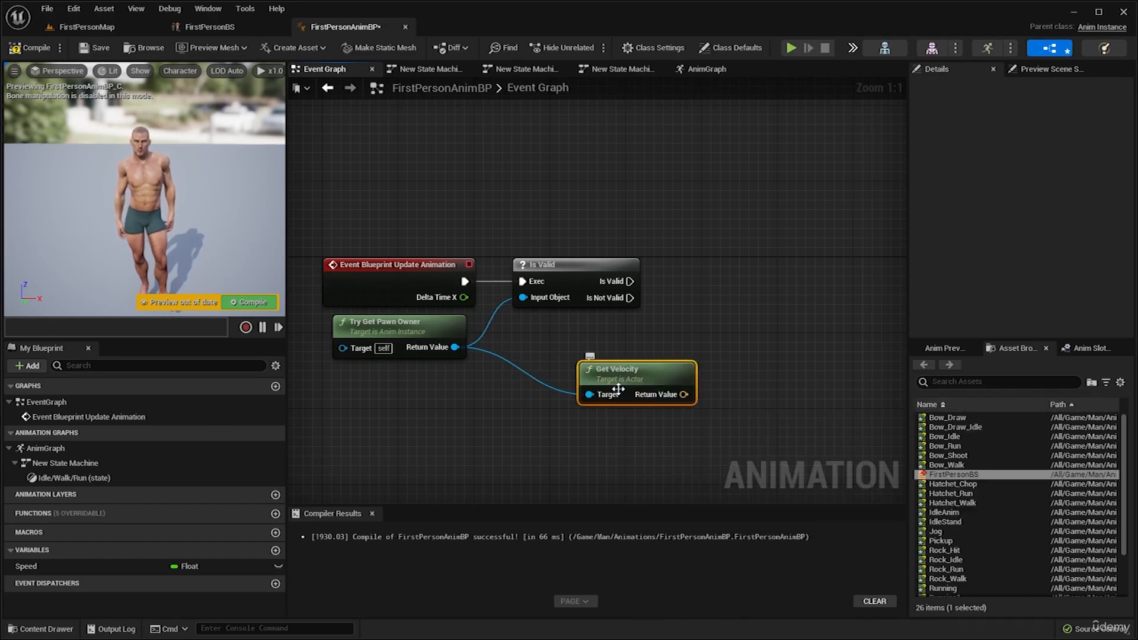
right_click_drag(669, 377, 612, 373)
Add a Vector Length node from Get Velocity's Return Value and position it beside Get Velocity.
left_click_drag(630, 389, 678, 355)
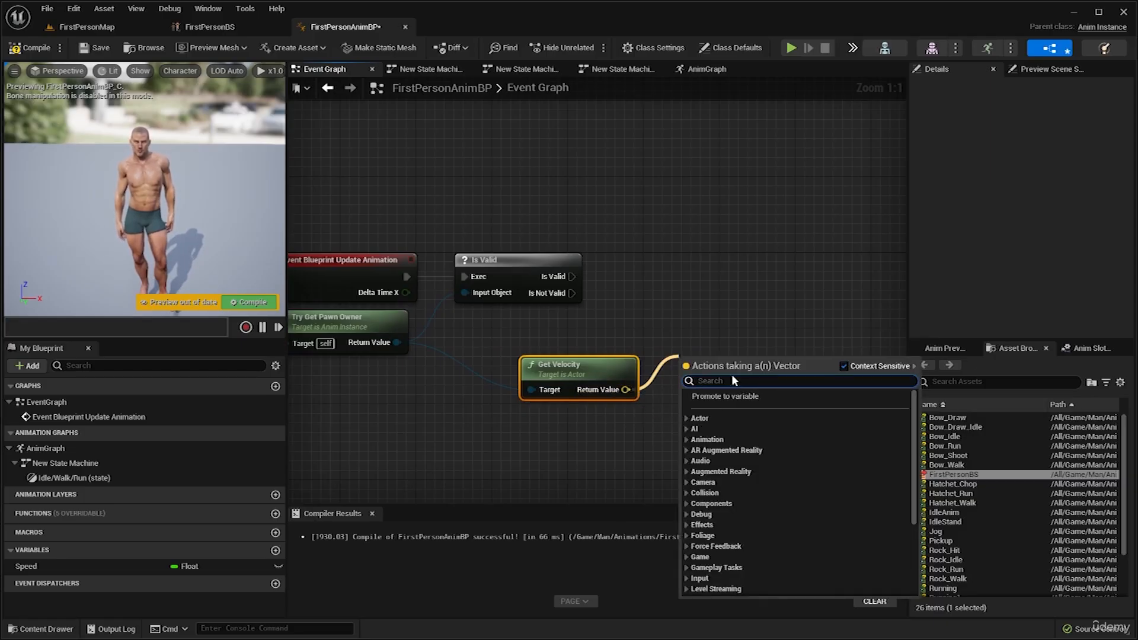
type("get vecto")
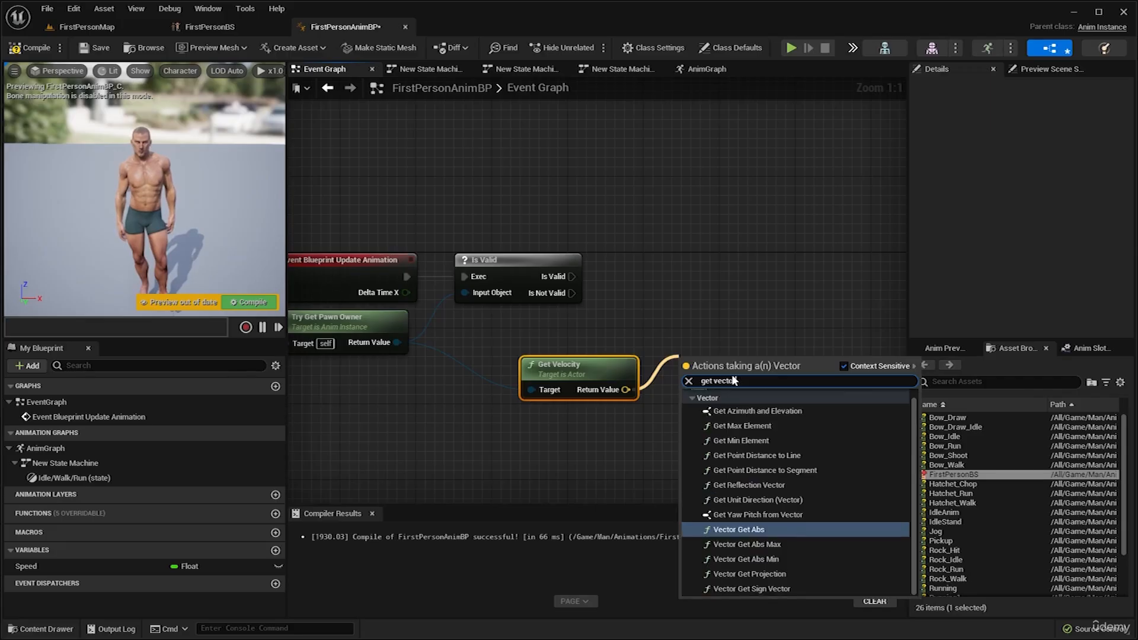
type("r leng")
type("vector le")
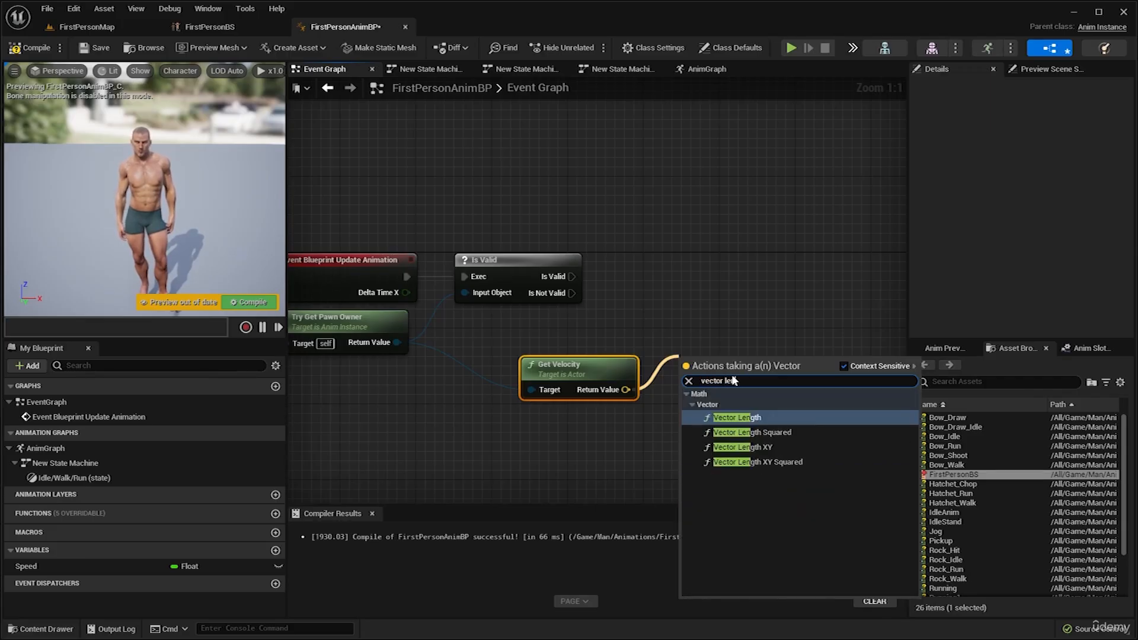
type("n")
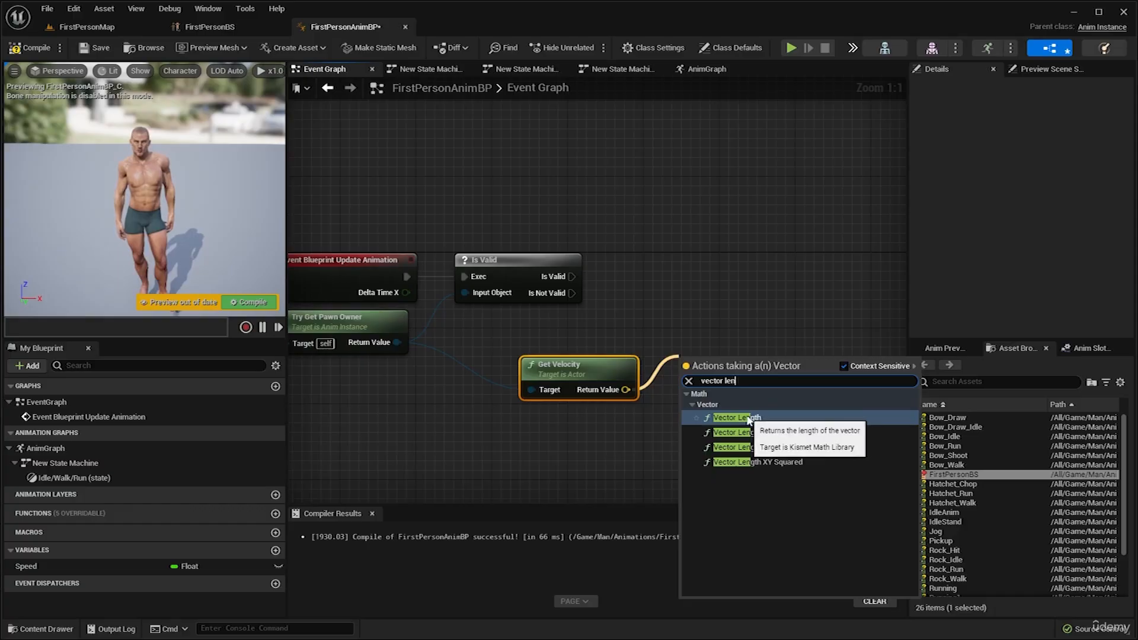
left_click(737, 417)
right_click_drag(800, 376, 679, 380)
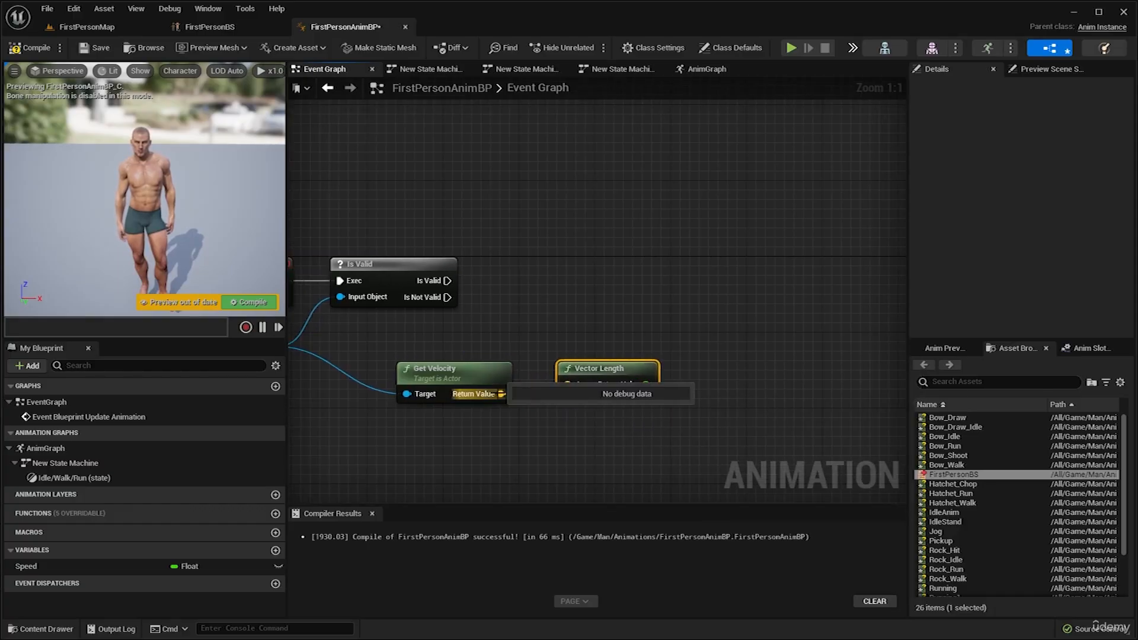
left_click_drag(606, 392, 593, 389)
Add a Set Speed node to the Event Graph and run it from the Is Valid execution output.
right_click_drag(682, 322, 660, 344)
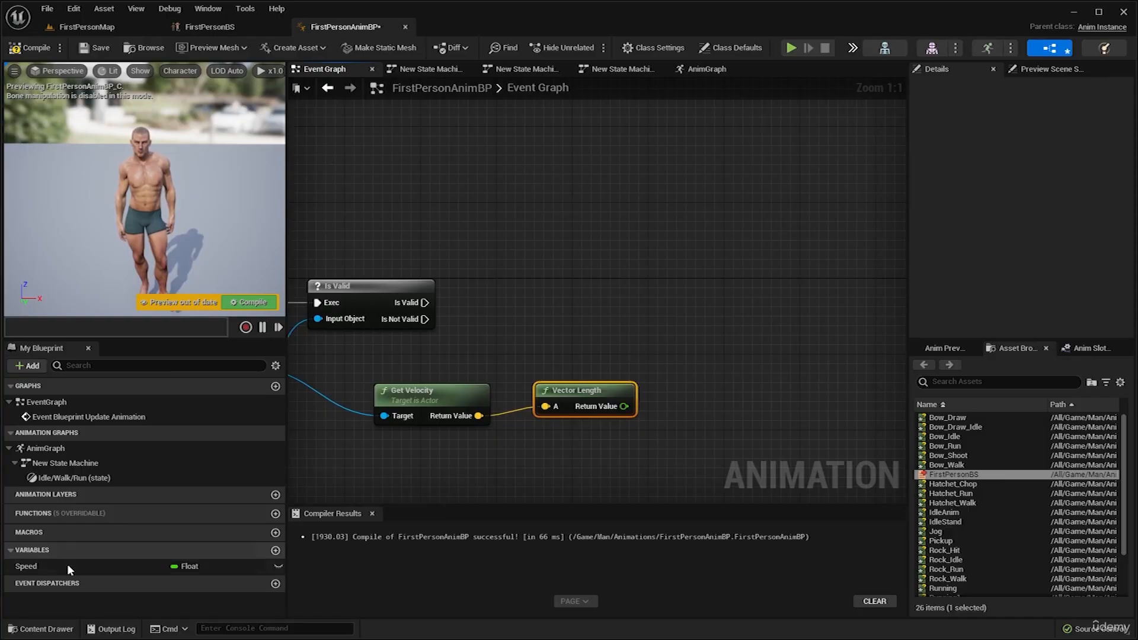
left_click(82, 567)
left_click_drag(80, 565, 556, 386)
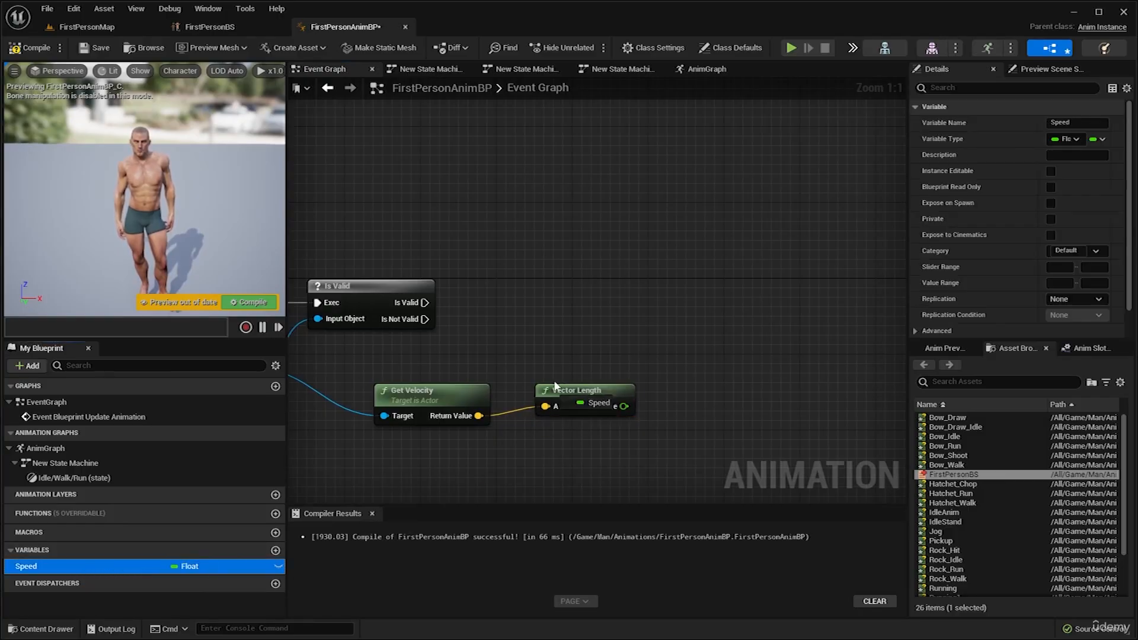
left_click_drag(624, 273, 623, 274)
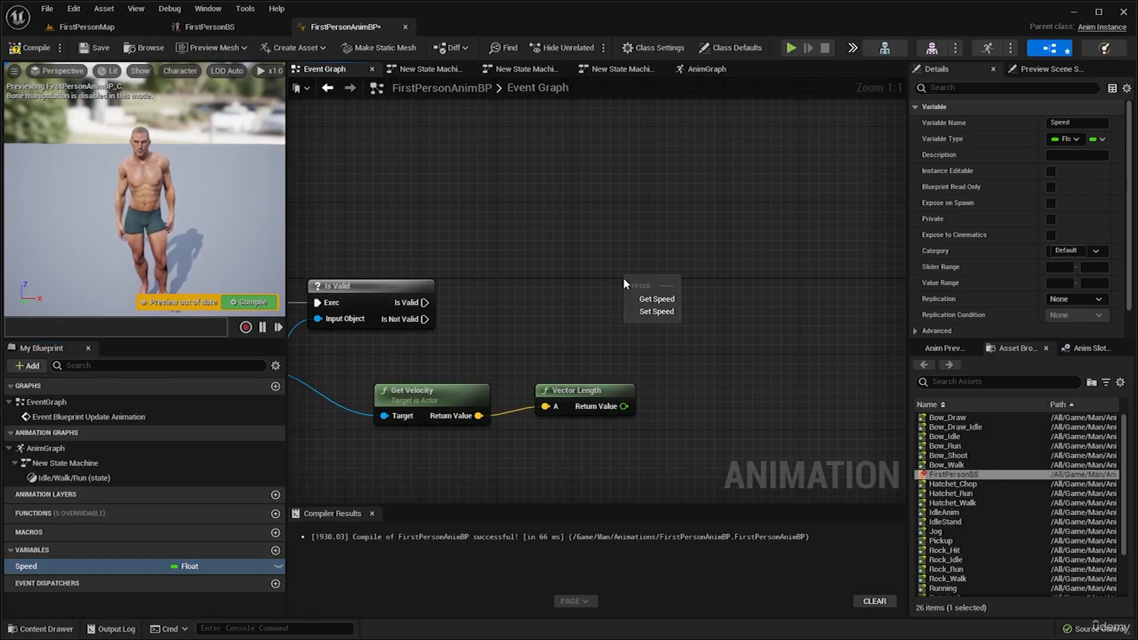
left_click(659, 314)
right_click_drag(639, 332, 722, 319)
left_click_drag(508, 290, 789, 285)
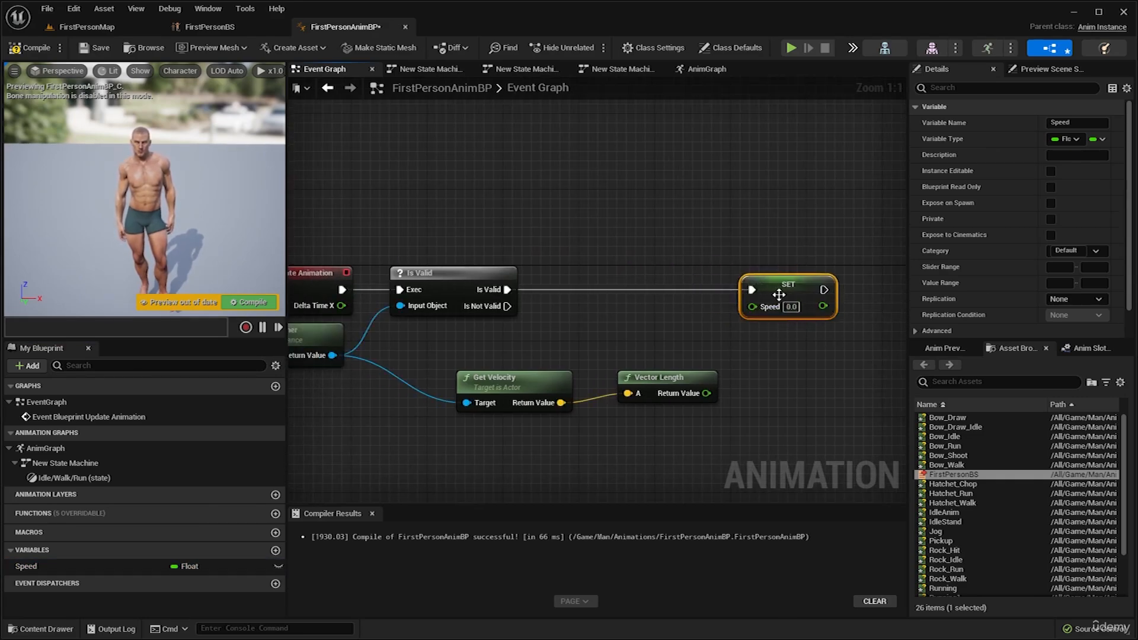
Feed Vector Length's Return Value into the Set node's Speed input, tidy the node's position, and compile the blueprint.
right_click_drag(740, 339, 826, 336)
left_click_drag(794, 390, 840, 305)
right_click_drag(893, 287, 806, 300)
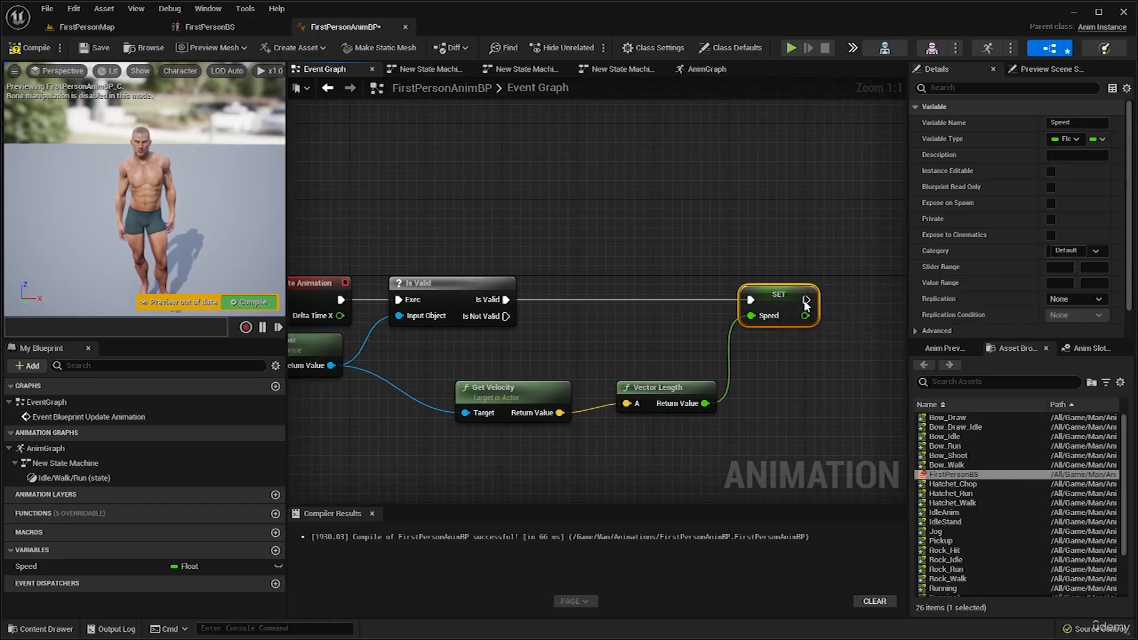
left_click(31, 48)
Review the Event Graph chain from Event Blueprint Update Animation through Is Valid, Get Velocity and Vector Length to Set Speed.
right_click_drag(640, 216, 681, 221)
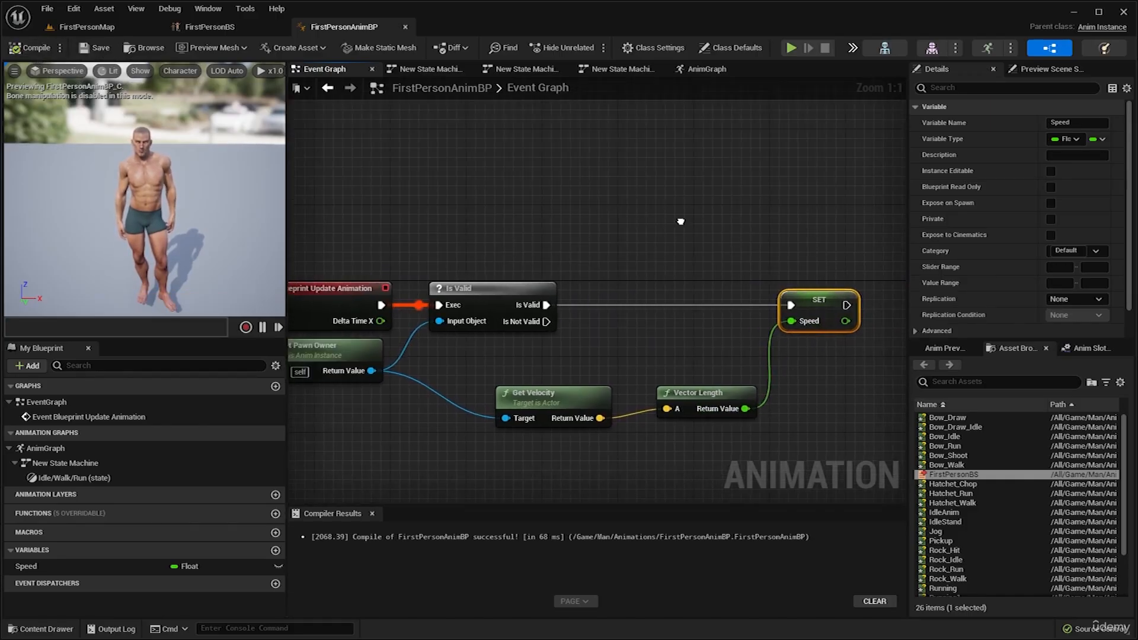
scroll(714, 240, "down", 1)
left_click(590, 196)
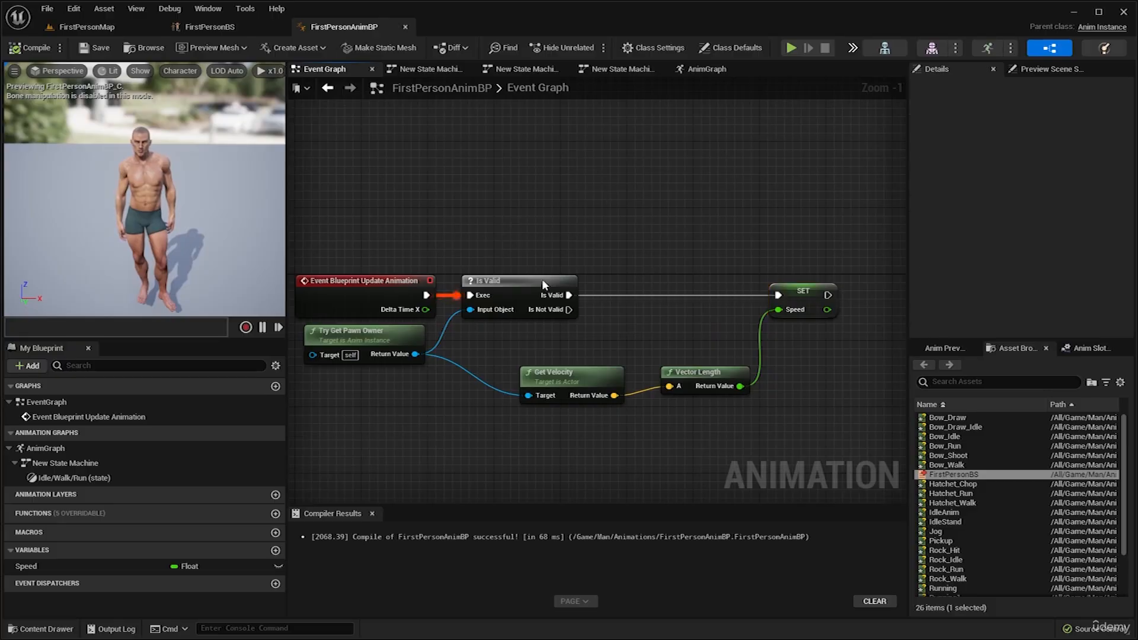
right_click_drag(637, 289, 643, 289)
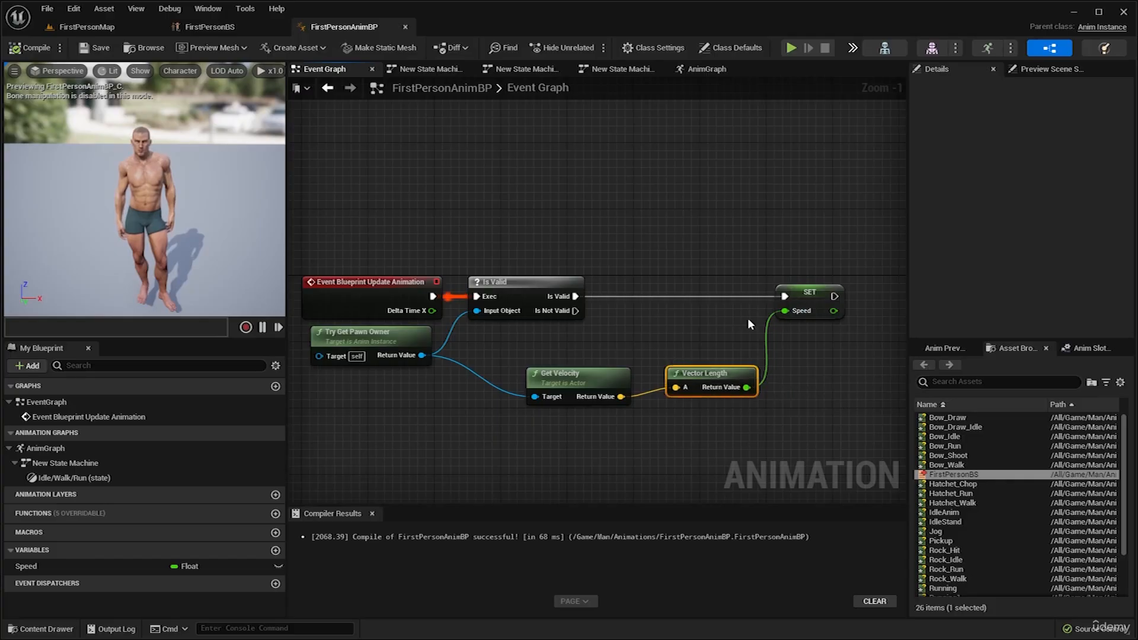
left_click(790, 303)
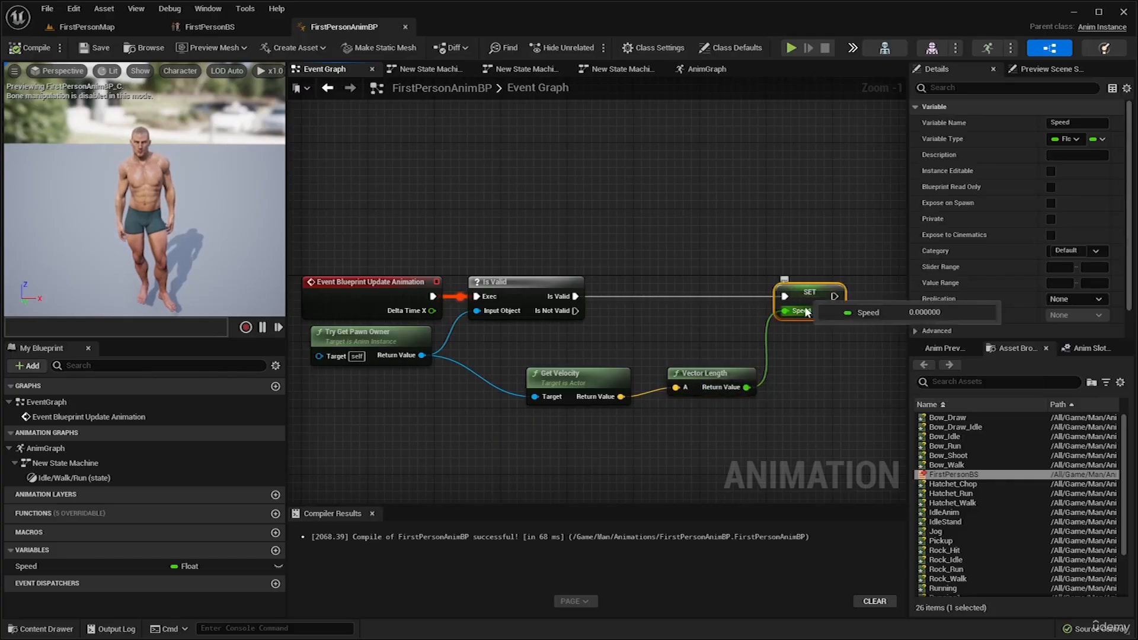
left_click(352, 295)
right_click_drag(421, 226, 473, 231)
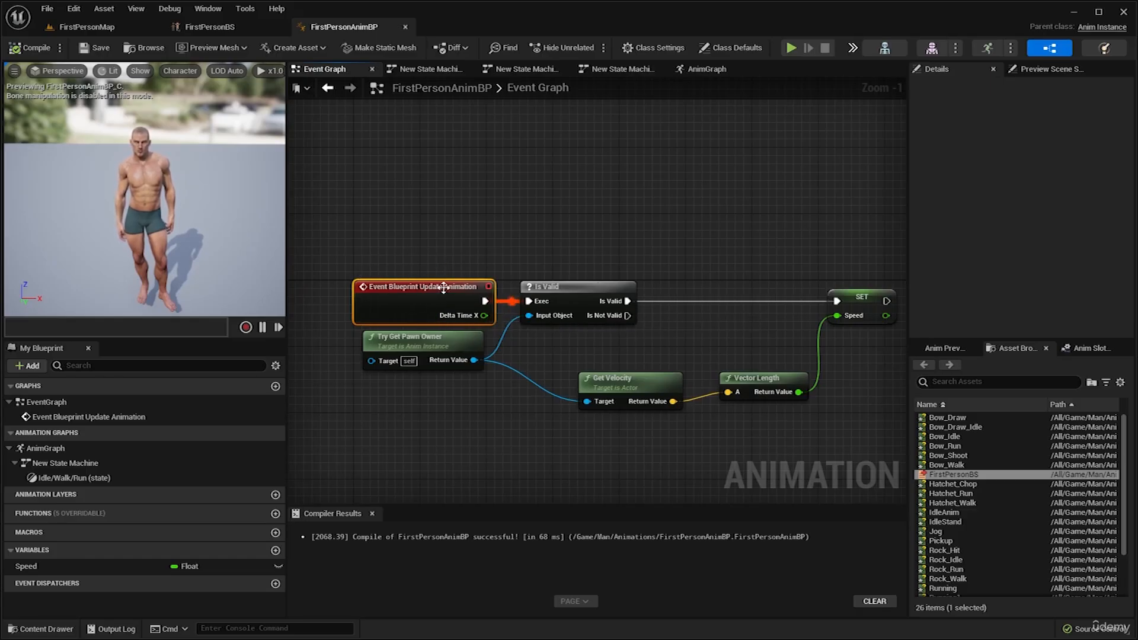
left_click(845, 294)
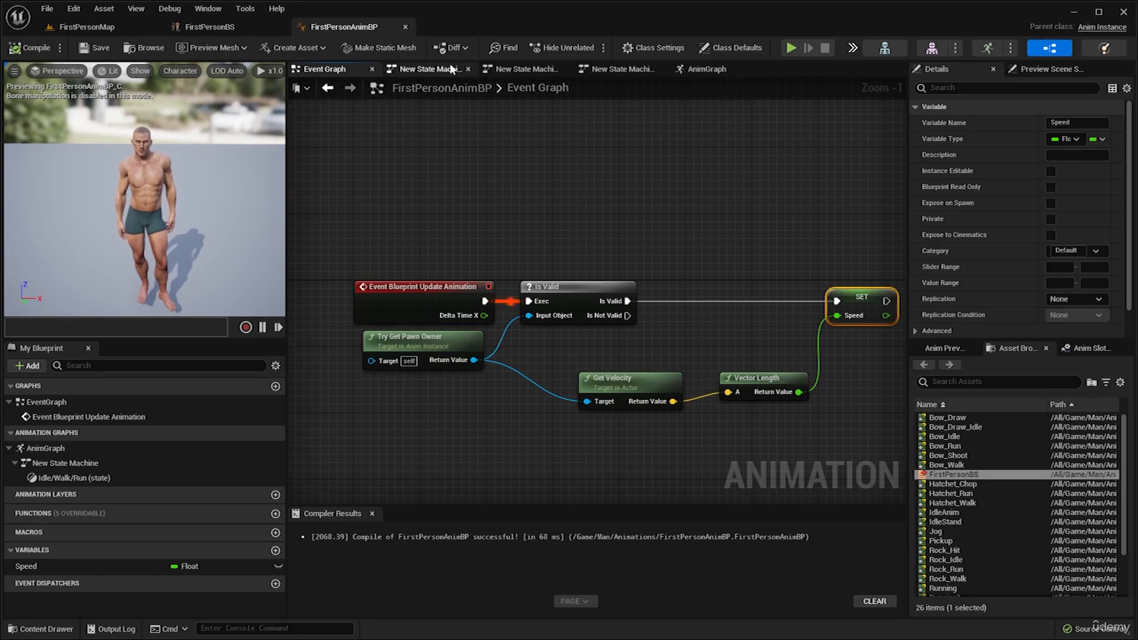
Open the Idle/Walk/Run state through the AnimGraph's New State Machine and examine how Speed feeds FirstPersonBS.
left_click(698, 69)
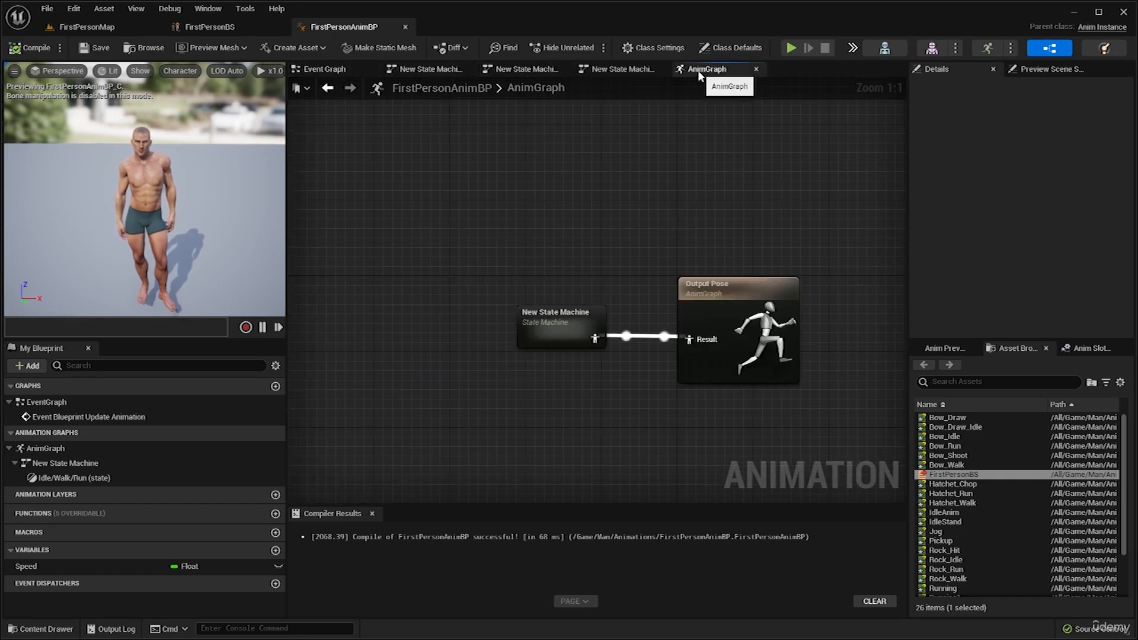
left_click(577, 318)
double_click(577, 318)
double_click(702, 306)
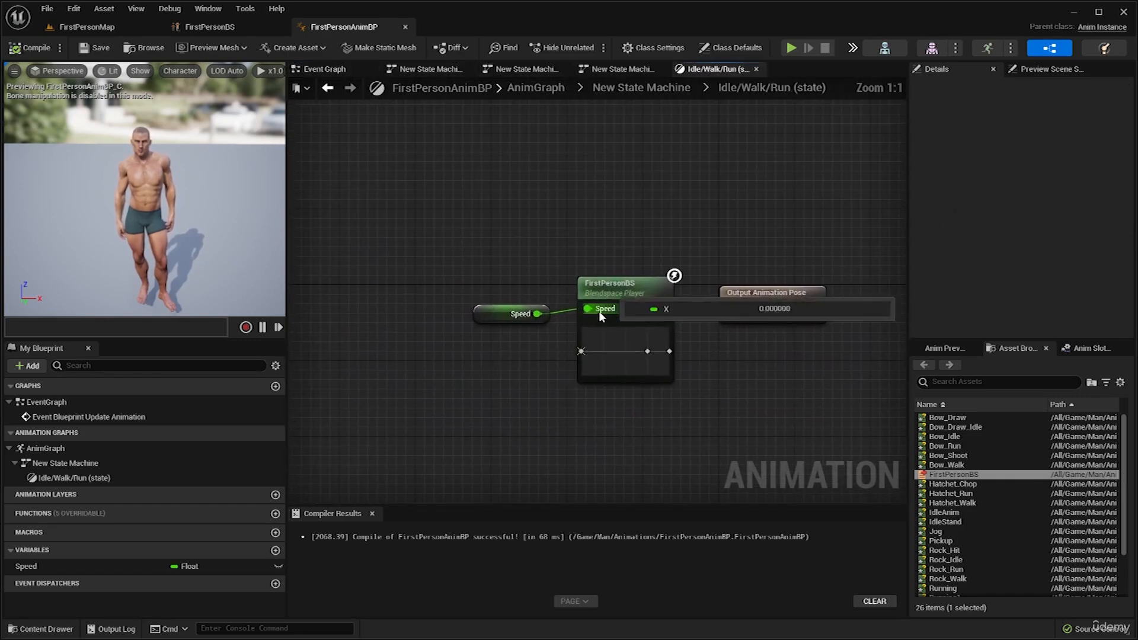
left_click(606, 285)
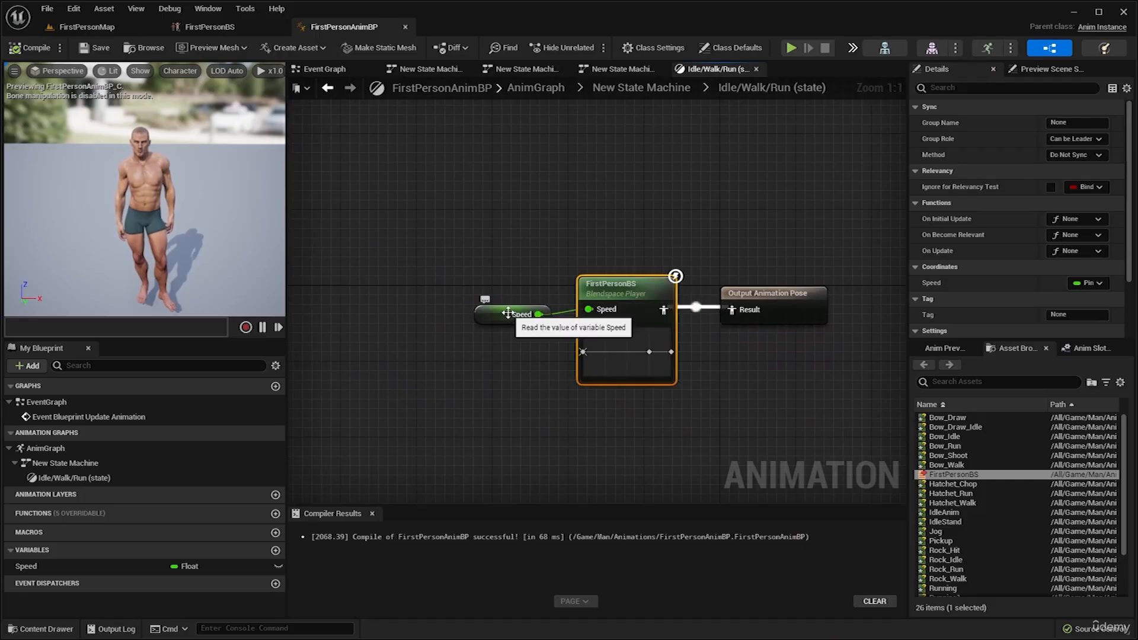
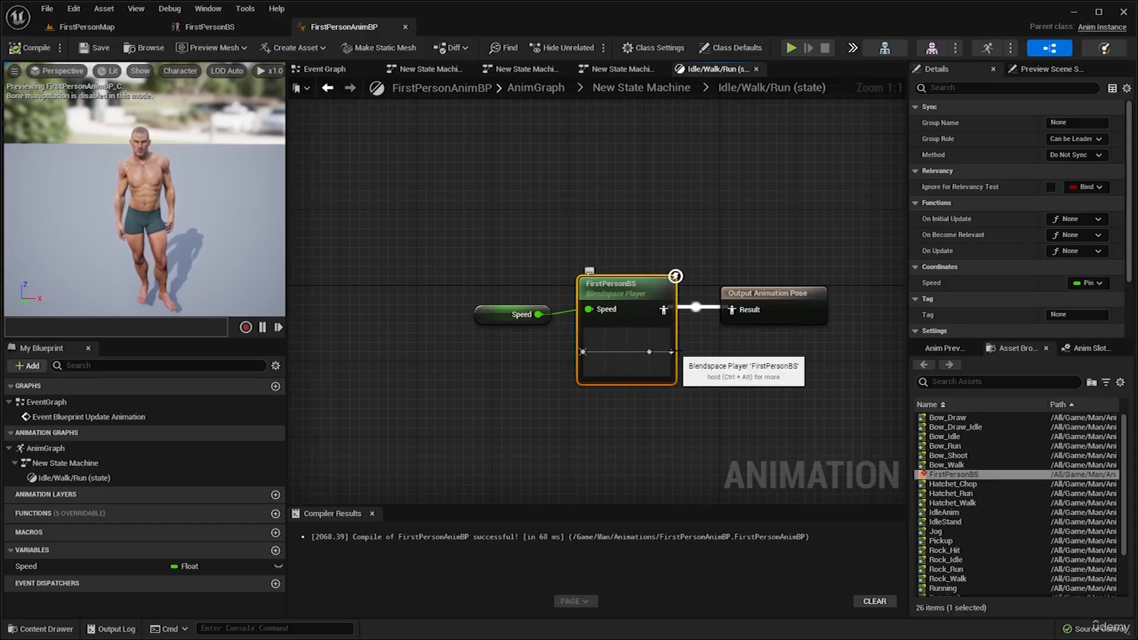
Inspect the Speed variable node's details in the Idle/Walk/Run state and return to the Event Graph.
left_click(511, 314)
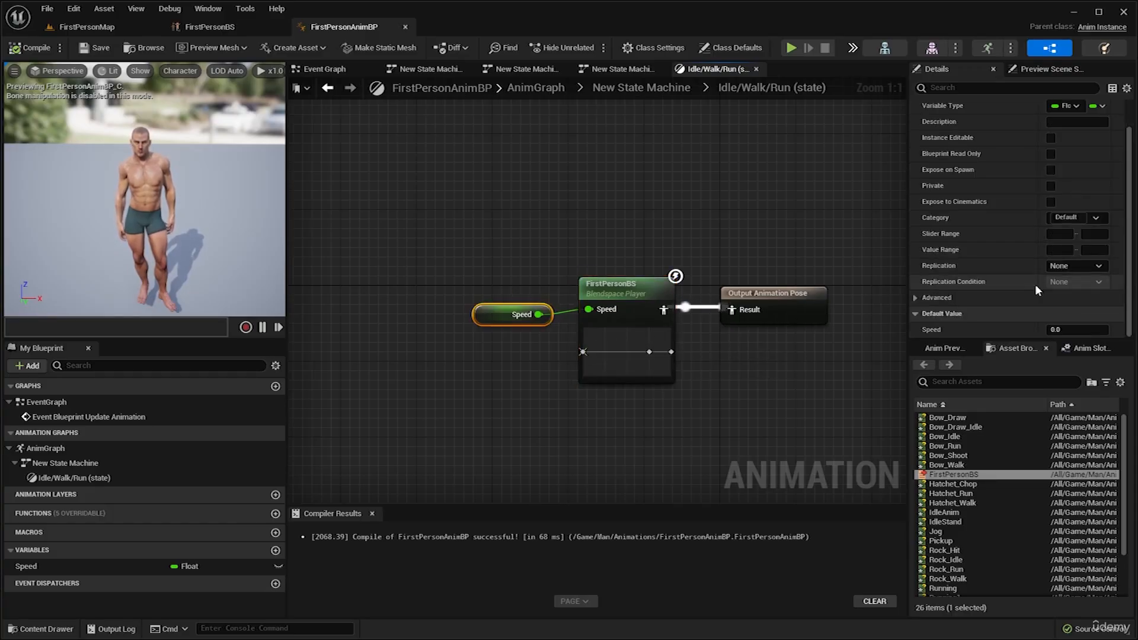
left_click(564, 206)
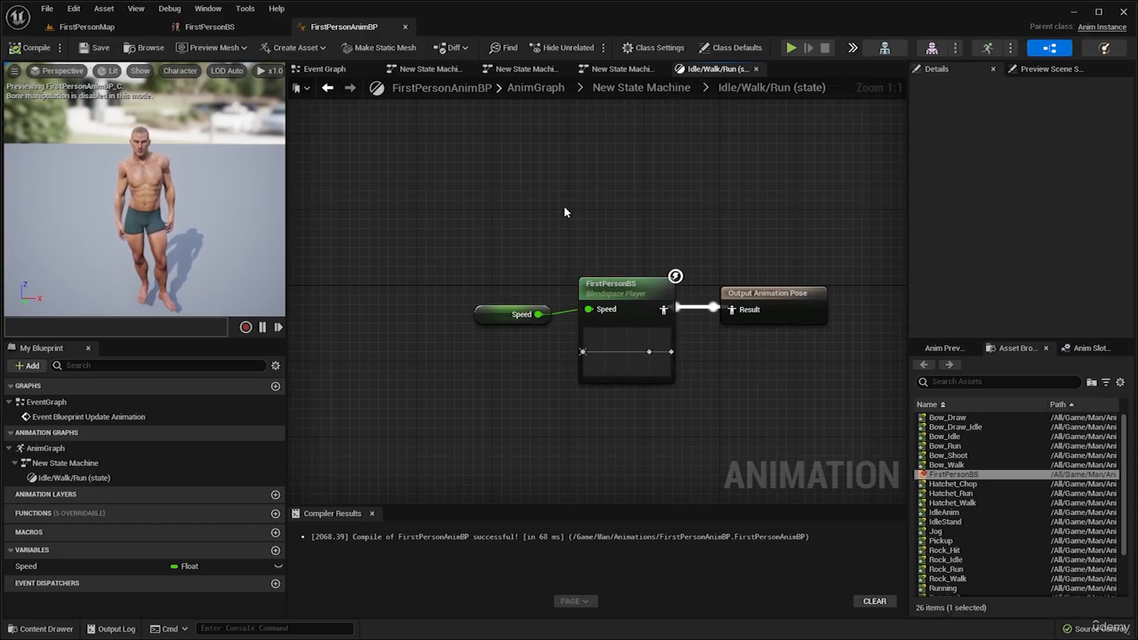
left_click(443, 70)
left_click(325, 69)
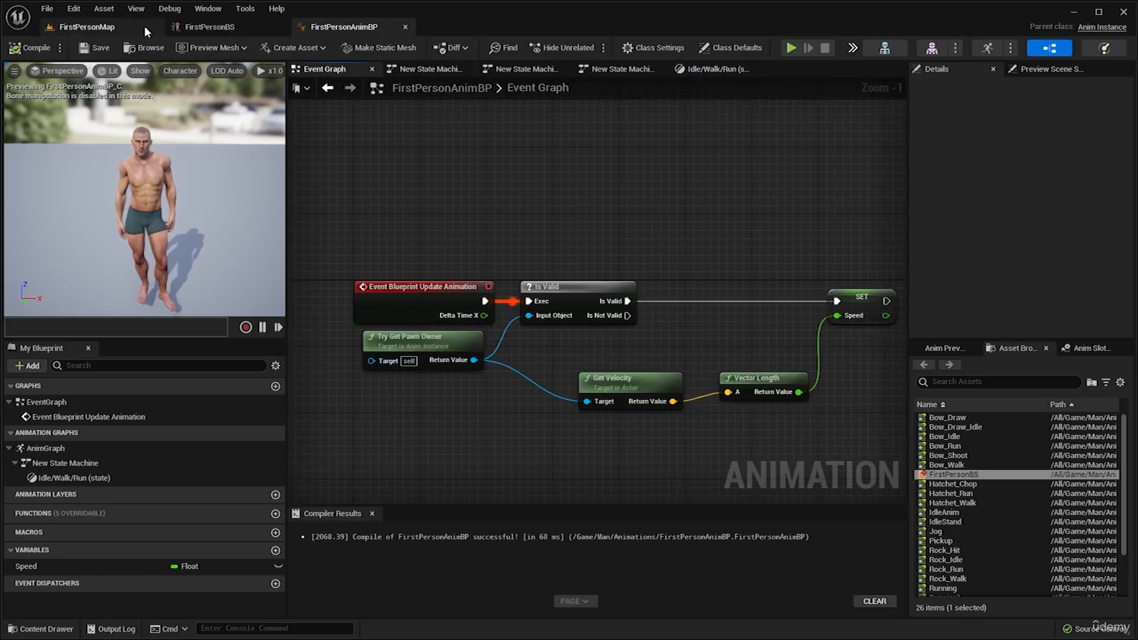
Open BP_FirstPersonCharacter from the Content/_Main folder in FirstPersonMap and show its component viewport.
left_click(95, 28)
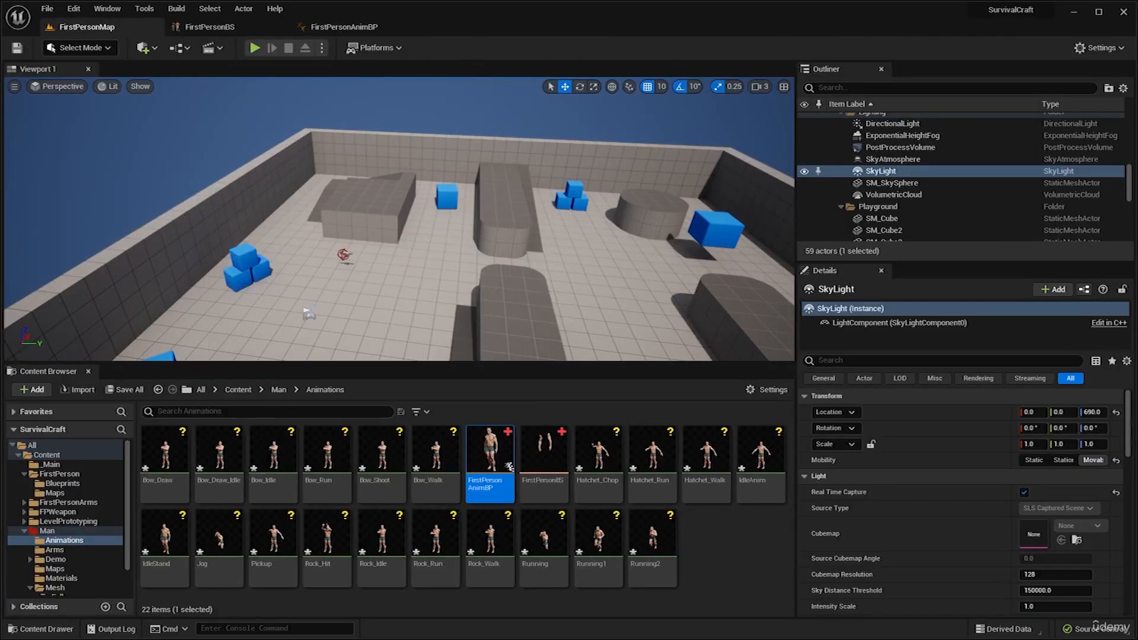
left_click(240, 391)
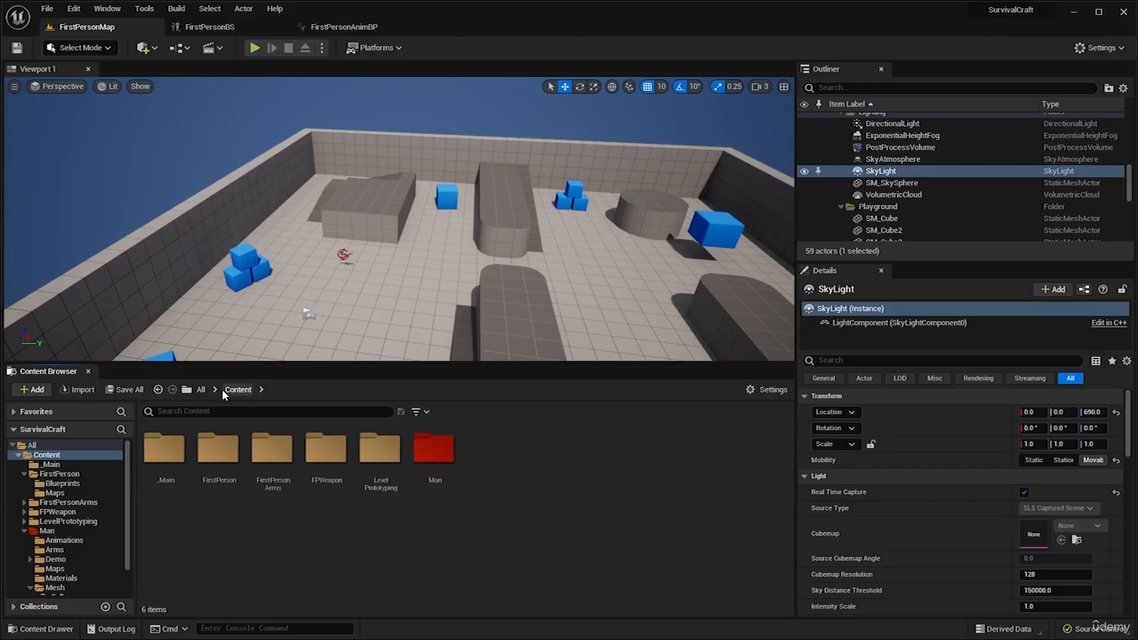
double_click(168, 462)
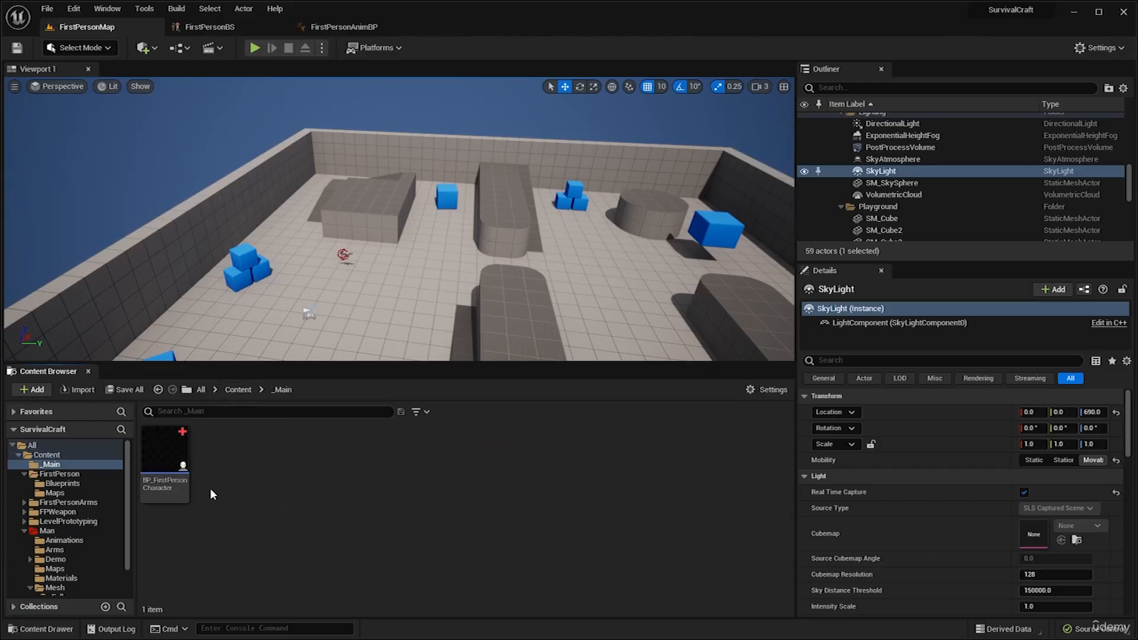
double_click(166, 464)
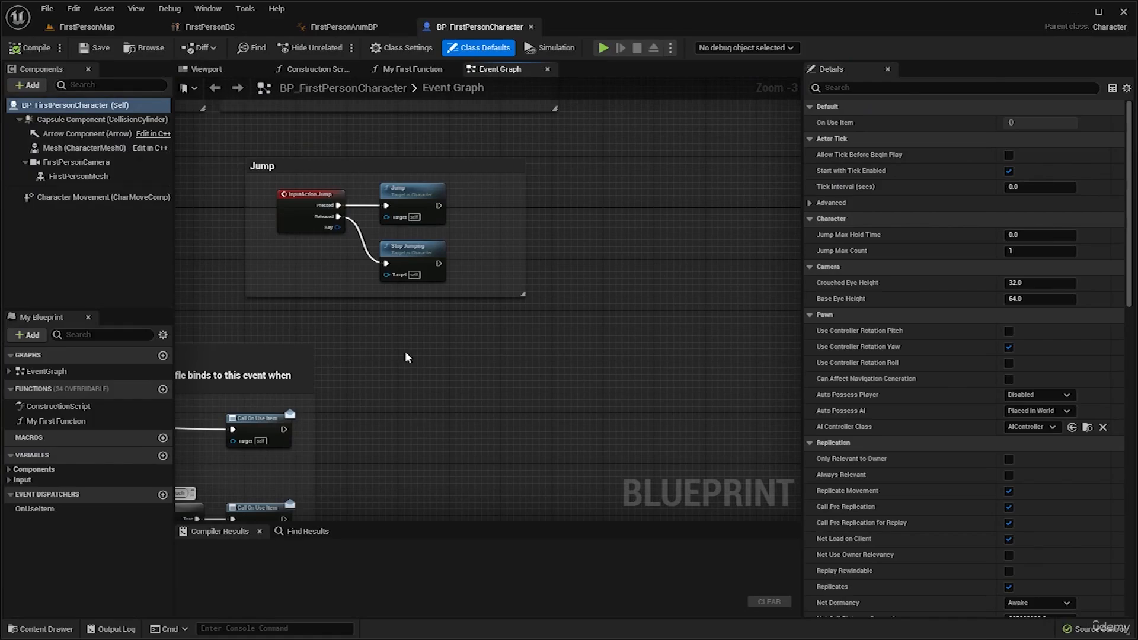
left_click(209, 70)
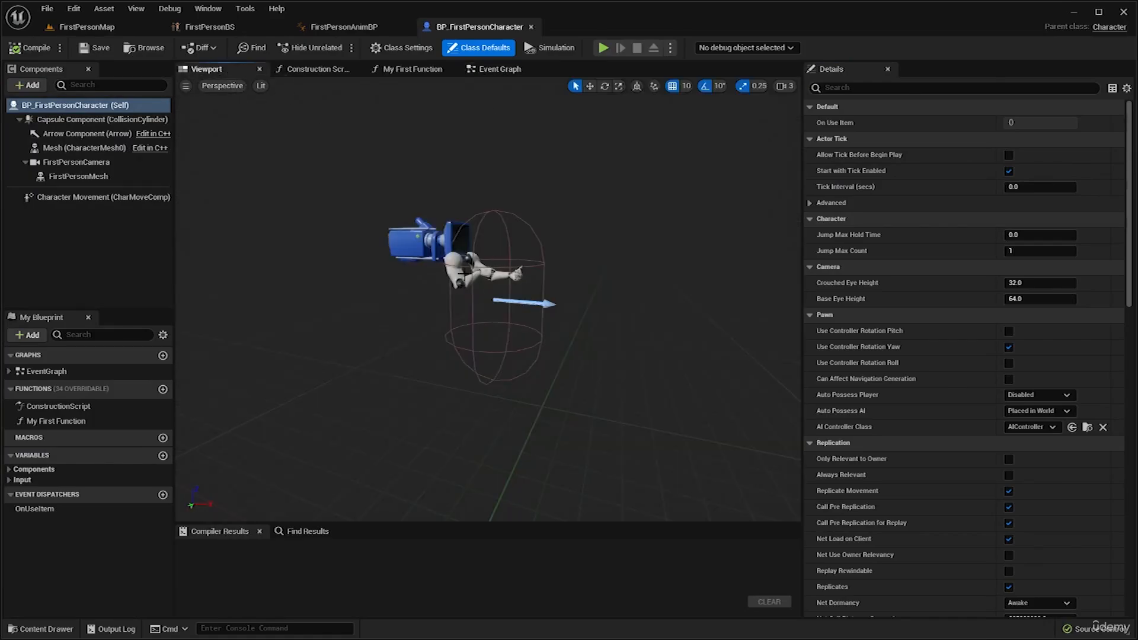
Select the FirstPersonMesh arms and examine the mannequin arms' placement relative to the camera.
left_click(463, 274)
mouse_move(464, 274)
right_mouse_down()
mouse_move(466, 252)
mouse_move(469, 272)
right_mouse_up()
key("w")
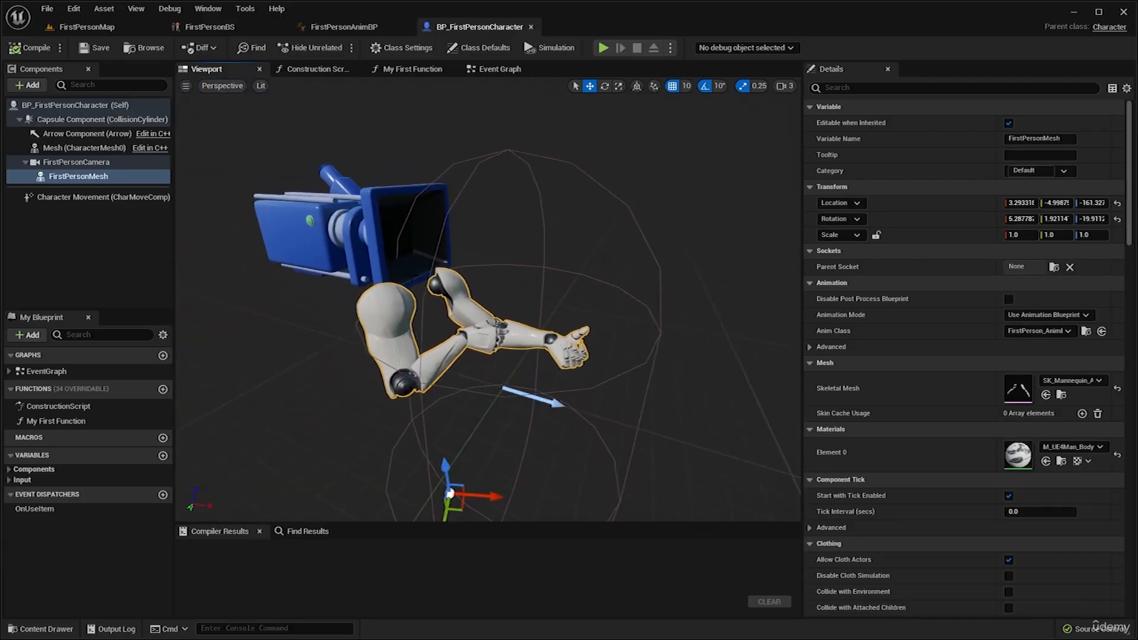
mouse_move(354, 366)
right_mouse_down()
mouse_move(367, 362)
mouse_move(371, 375)
mouse_move(354, 367)
right_mouse_up()
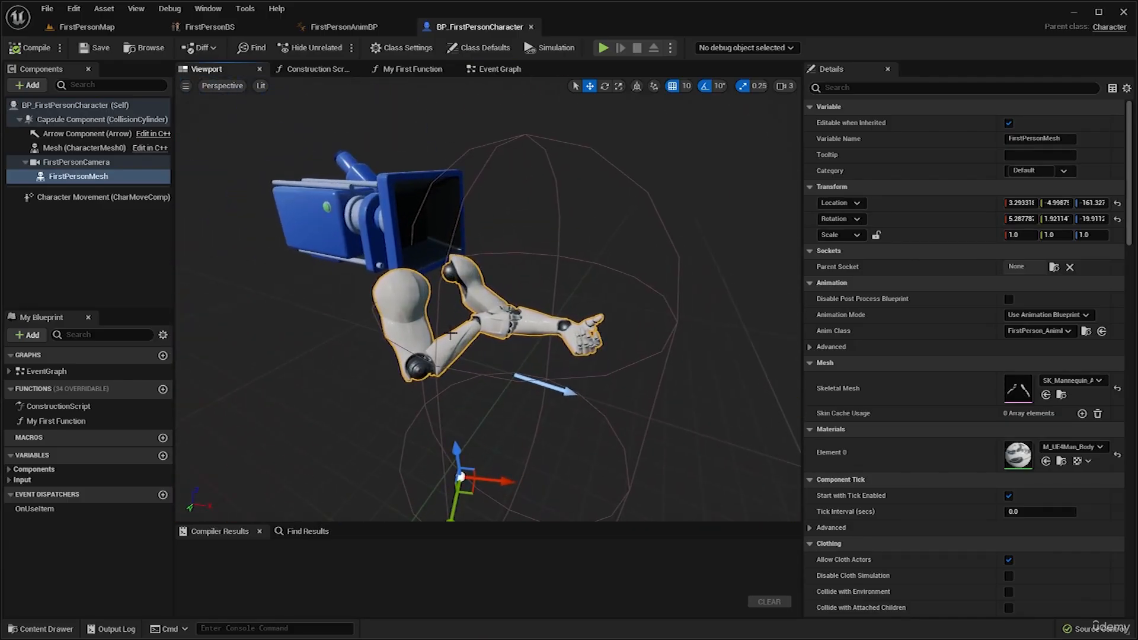
scroll(497, 285, "up", 4)
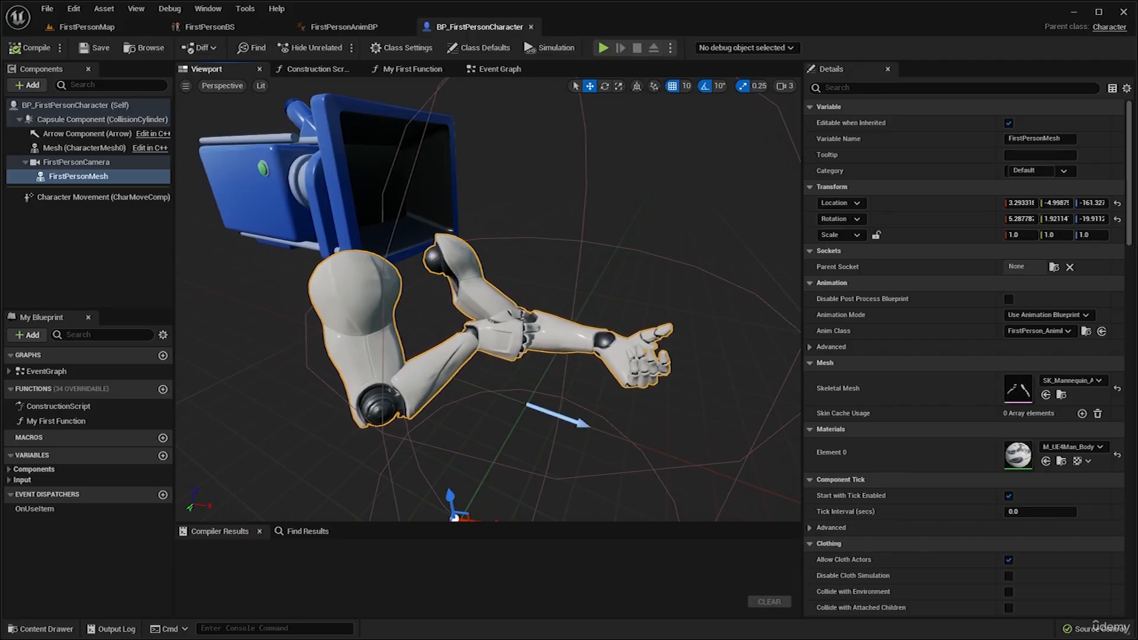
scroll(488, 299, "down", 4)
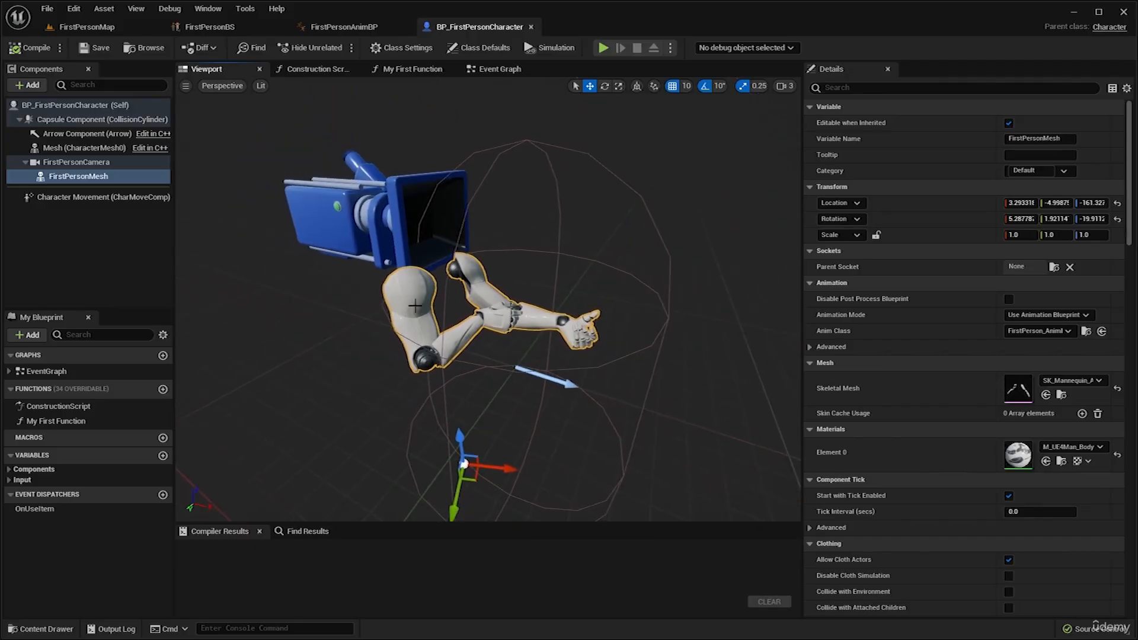
scroll(488, 299, "up", 3)
scroll(487, 299, "up", 2)
scroll(488, 300, "down", 3)
Change the FirstPersonMesh component's Skeletal Mesh to Arms.
left_click(101, 178)
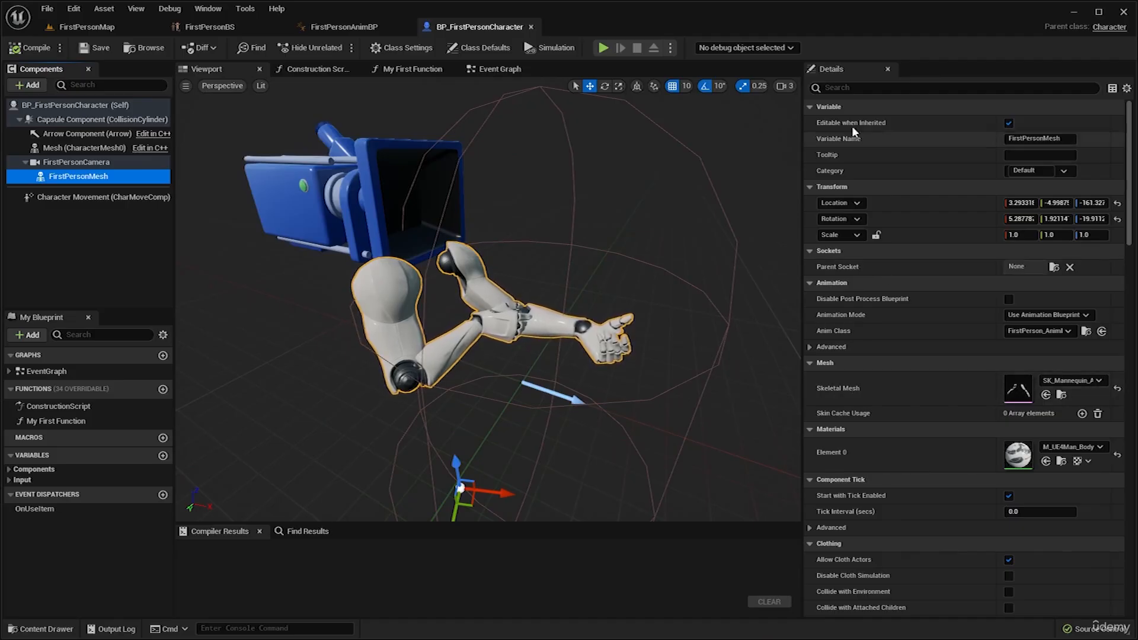
left_click(1071, 380)
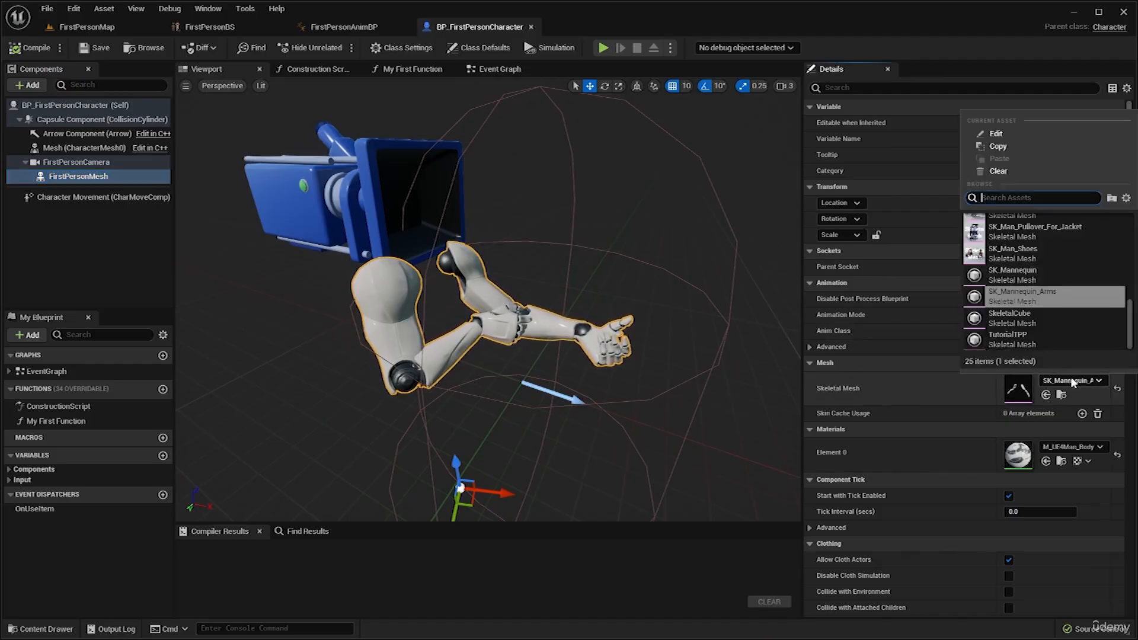
scroll(1073, 315, "up", 10)
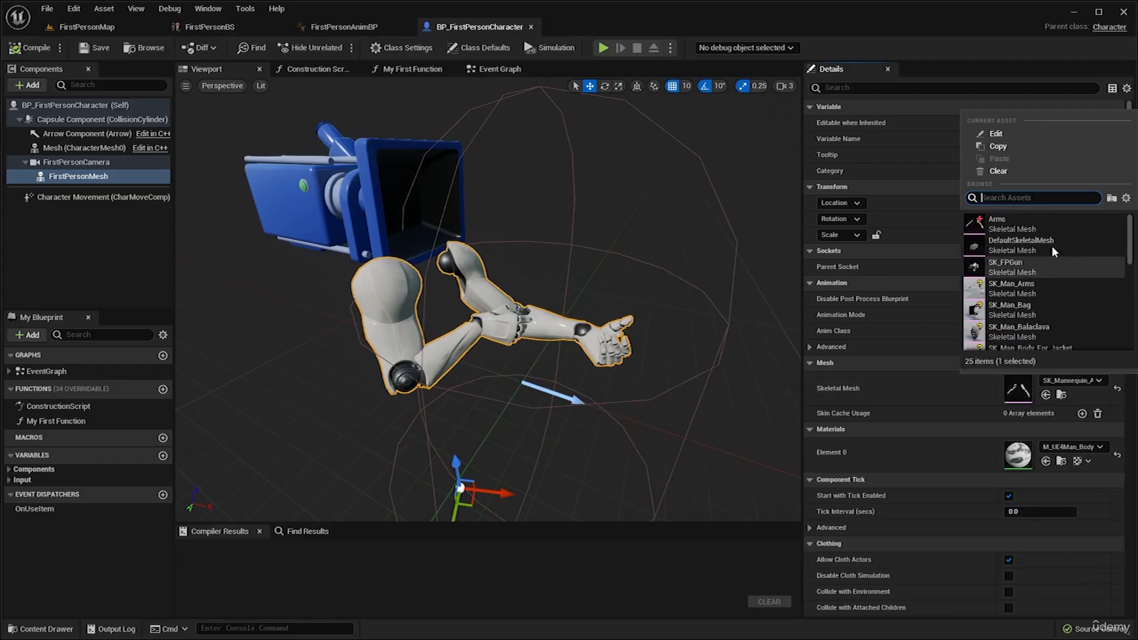
left_click(1004, 224)
Reset the FirstPersonMesh component's location and rotation to their default values.
right_click_drag(539, 326, 611, 323)
mouse_move(567, 219)
right_mouse_down()
mouse_move(551, 221)
mouse_move(569, 218)
right_mouse_up()
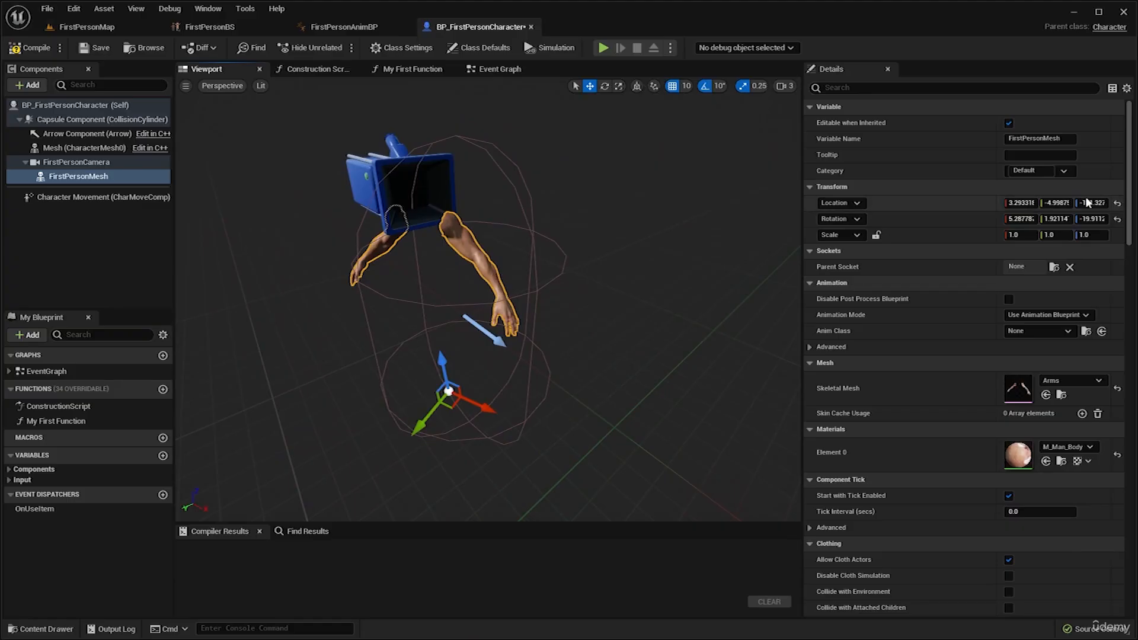
left_click(1118, 203)
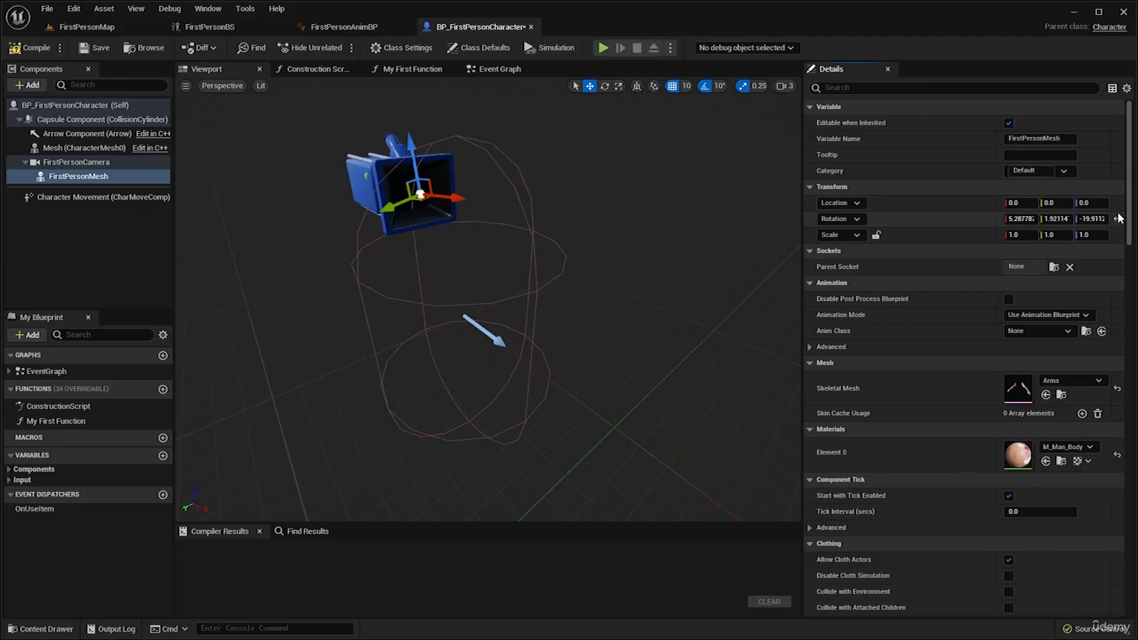
left_click(1117, 219)
Lower the arms mesh to Z -150 and rotate it about -90° around the vertical axis to face forward.
key("s")
right_click_drag(672, 263, 672, 234)
key("w")
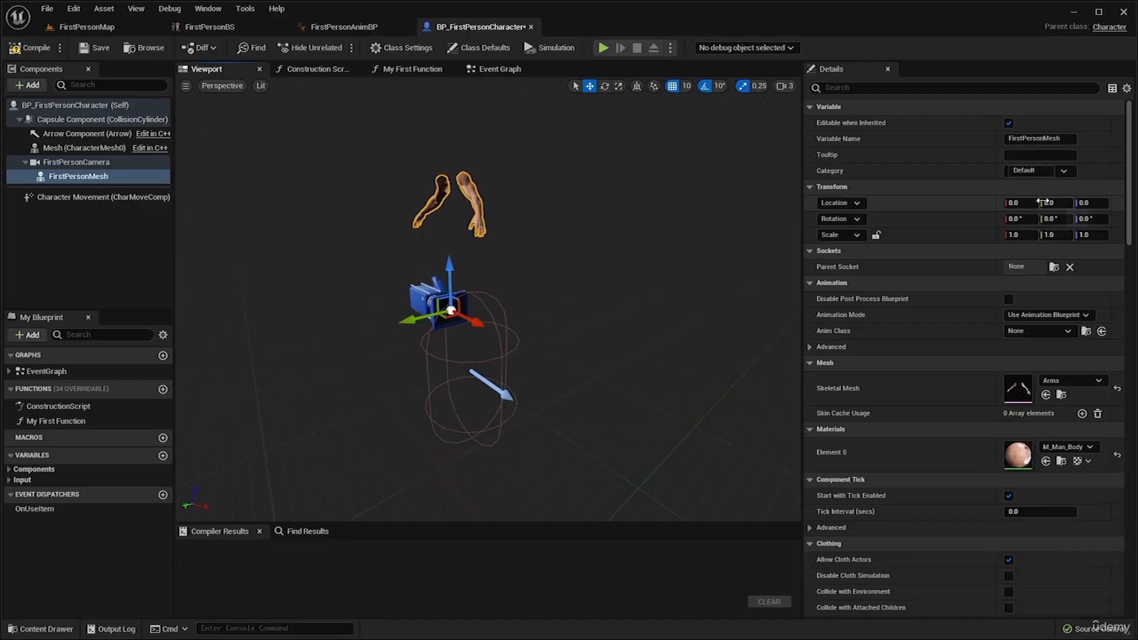
key("a")
right_click_drag(577, 242, 578, 237)
key("w")
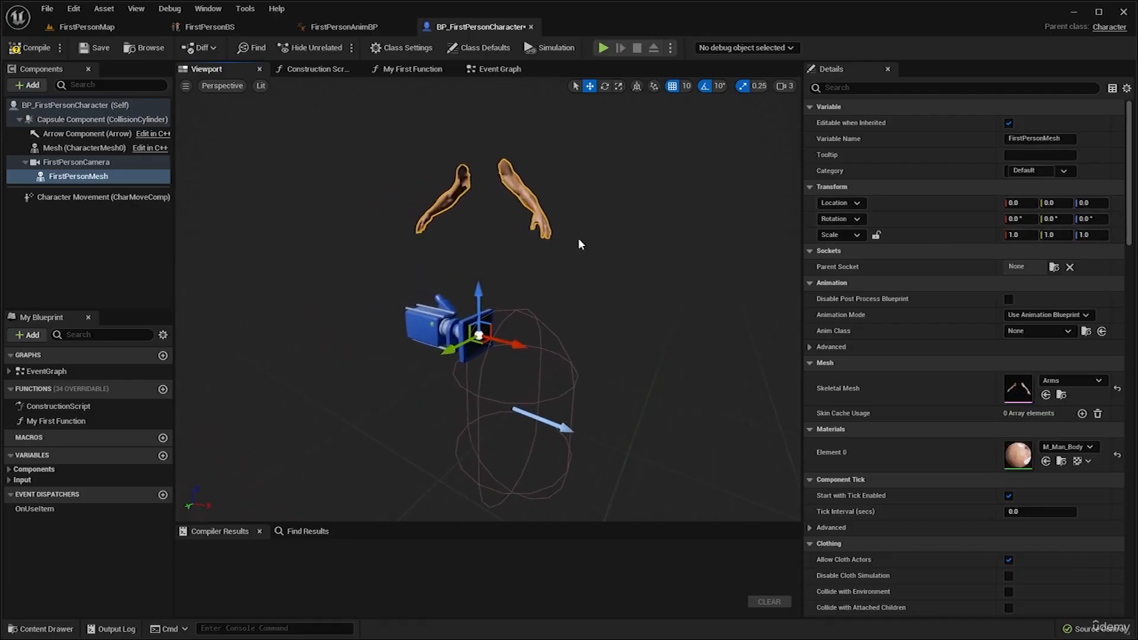
right_click_drag(518, 217, 504, 254)
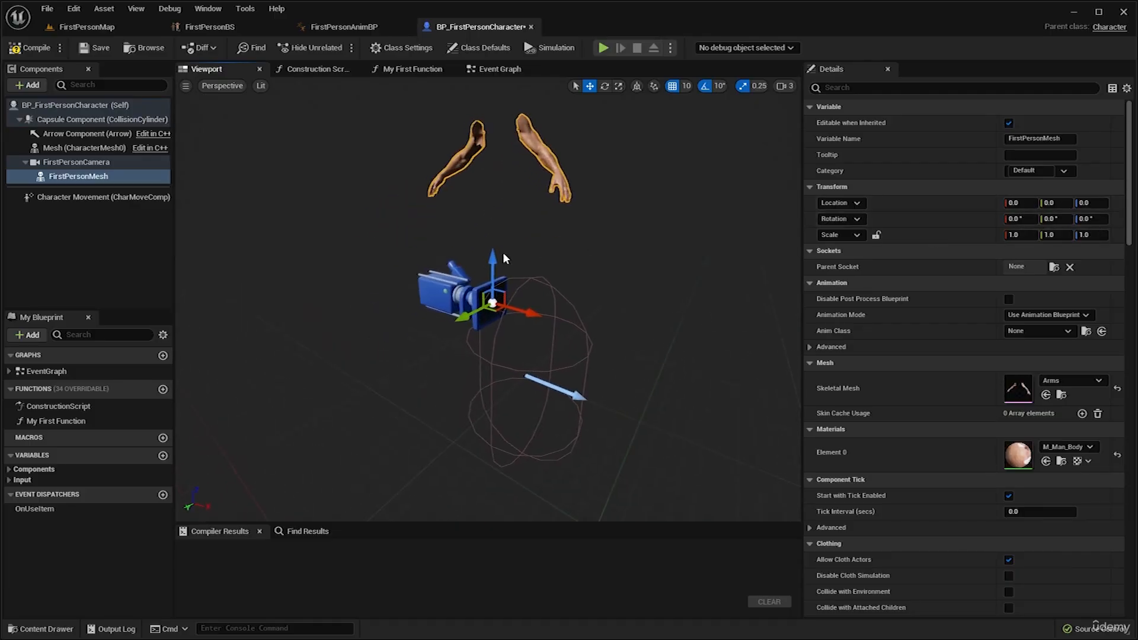
left_click_drag(496, 253, 497, 398)
scroll(571, 361, "up", 2)
key("e")
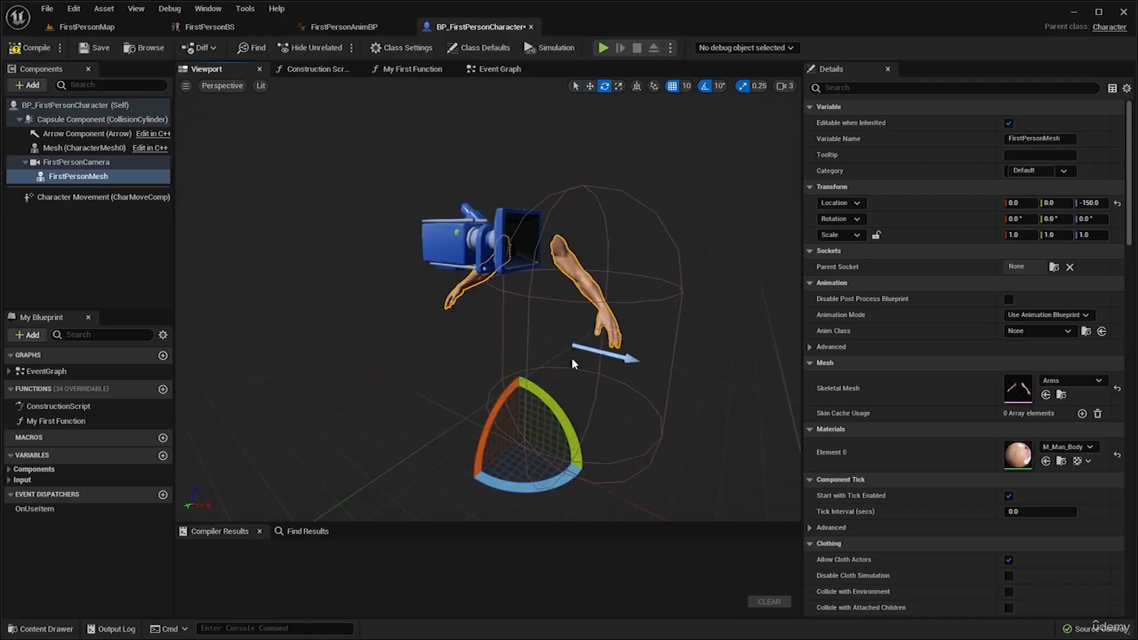
left_click_drag(540, 482, 589, 466)
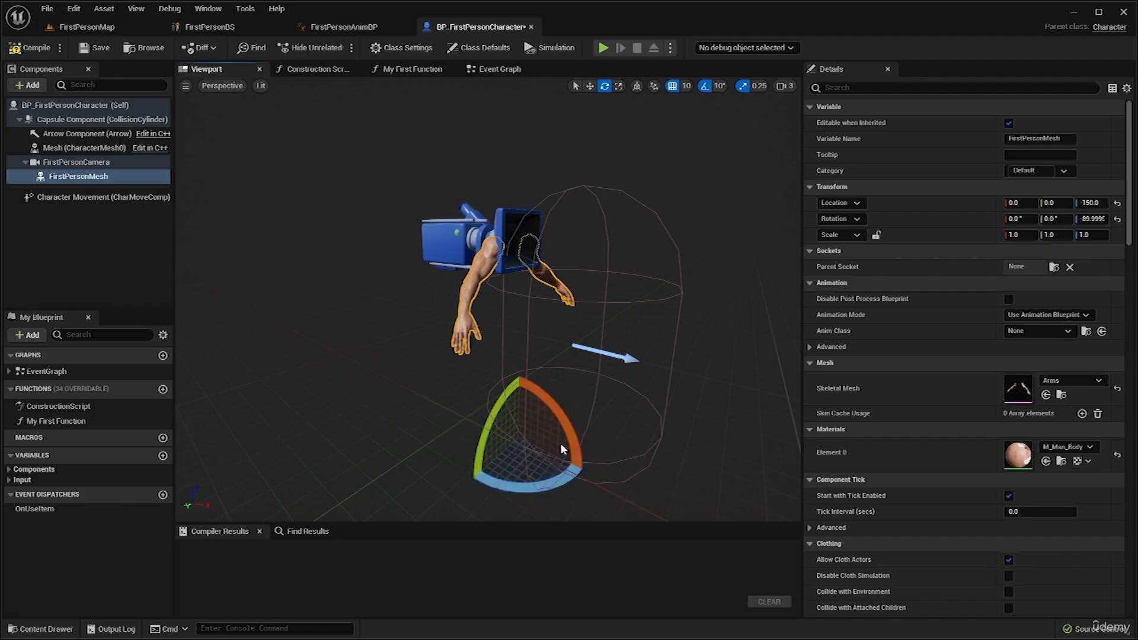
Turn off location grid snapping and shift the arms mesh to about X 6.18, Y -2.42.
key("w")
right_click_drag(560, 443, 439, 445)
left_click_drag(647, 155, 699, 144, "alt")
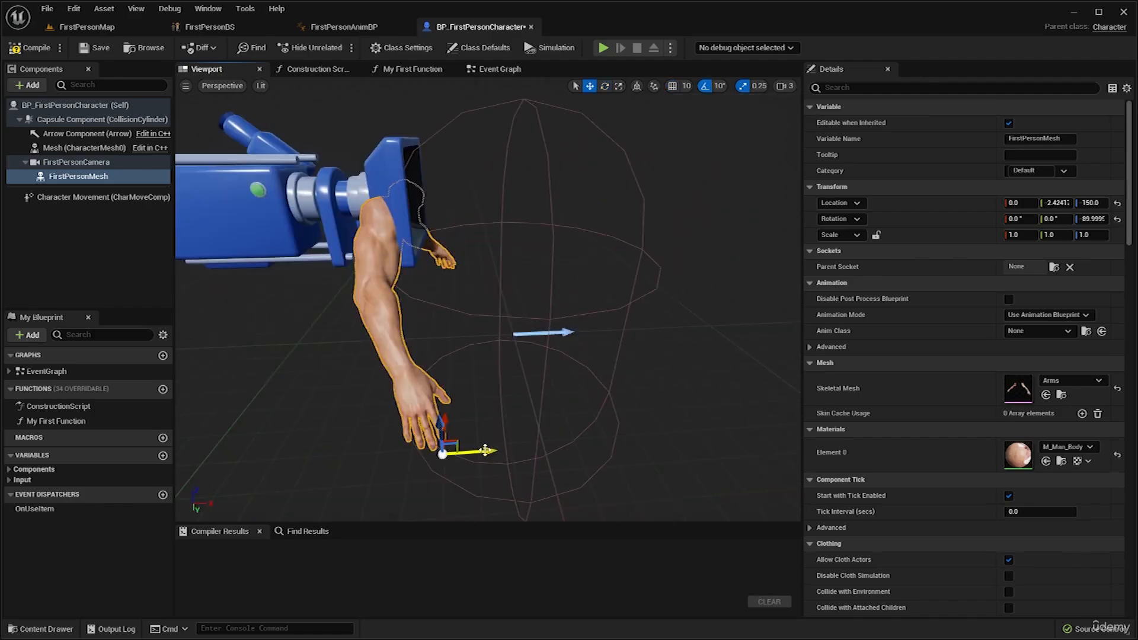
left_click_drag(501, 451, 496, 452)
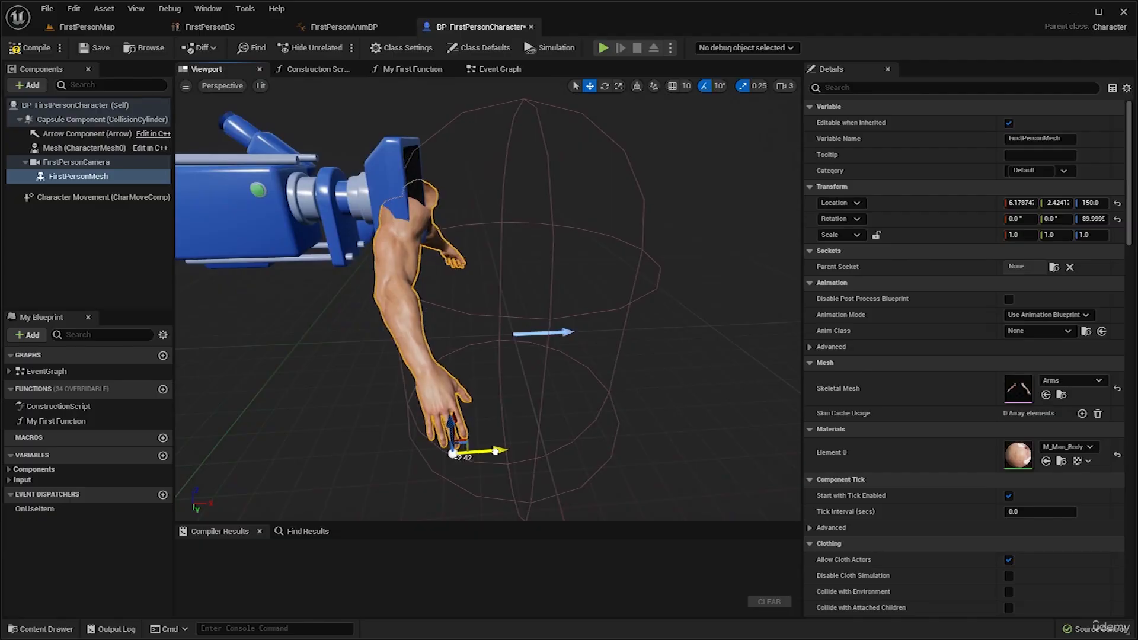
Lower the arms mesh to about Z -158.7 beneath the camera and compile the character blueprint.
right_click_drag(508, 336, 490, 310)
scroll(508, 337, "down", 3)
left_click_drag(480, 432, 483, 443)
right_click_drag(481, 379, 392, 403)
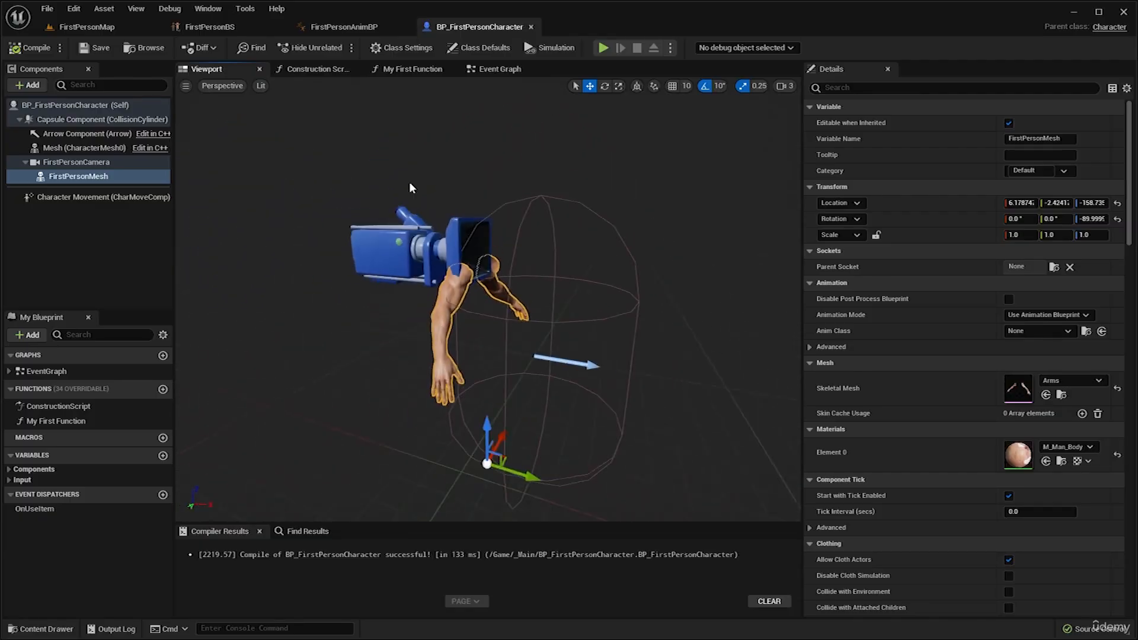
right_click_drag(410, 185, 396, 196)
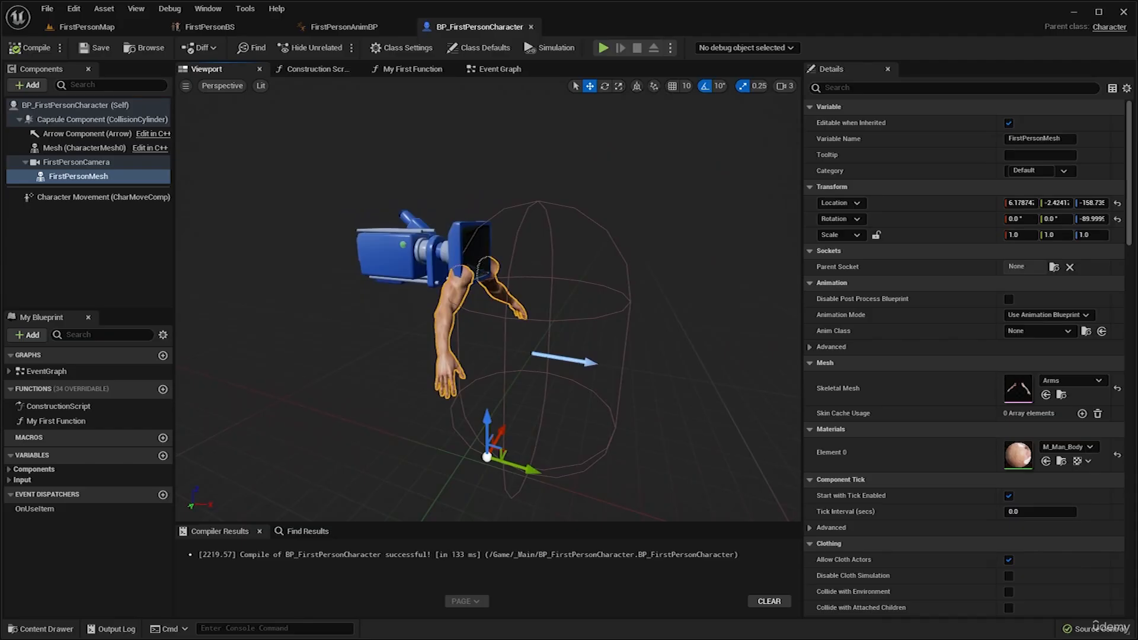
right_click_drag(474, 318, 466, 312)
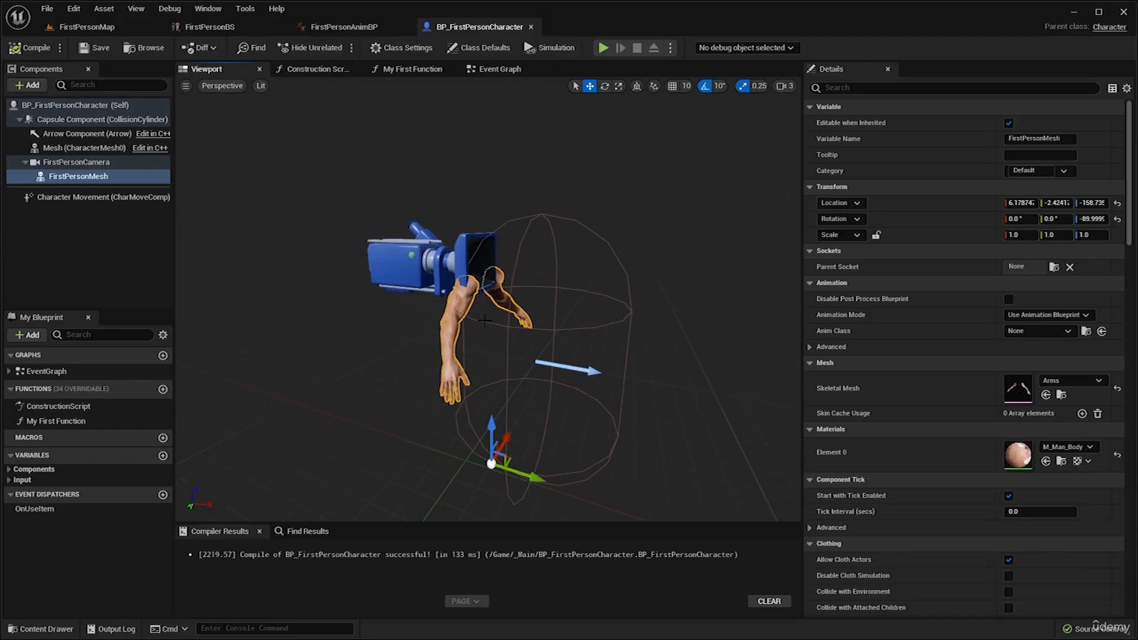
Play-test FirstPersonMap with the Content Browser closed, walking and looking around to check the arms, and stop the simulation.
left_click(92, 28)
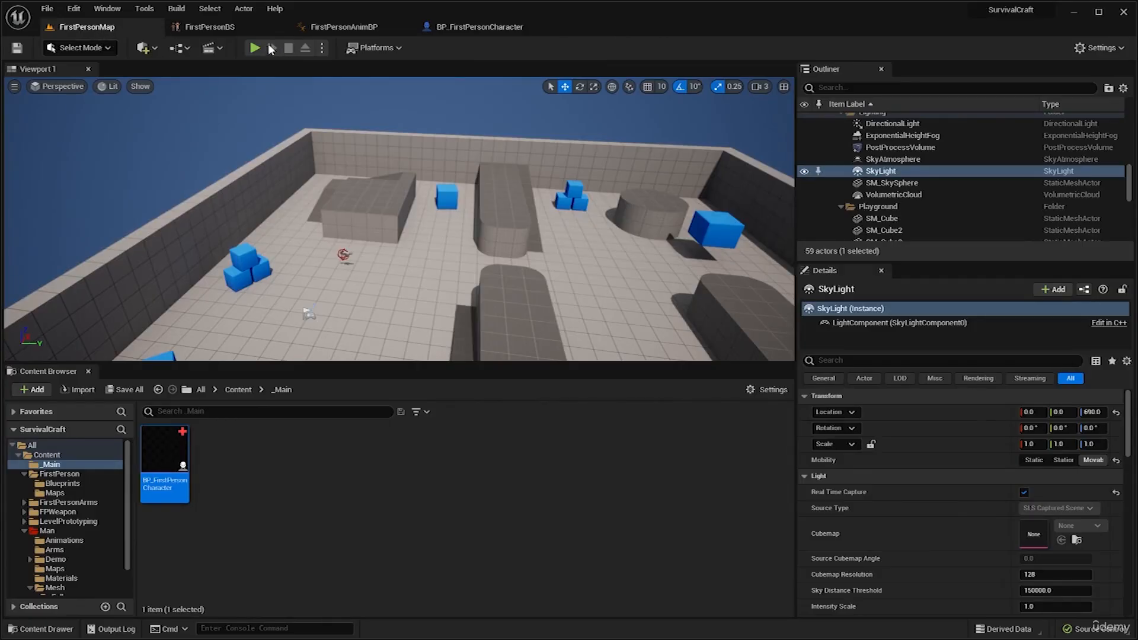
left_click(255, 48)
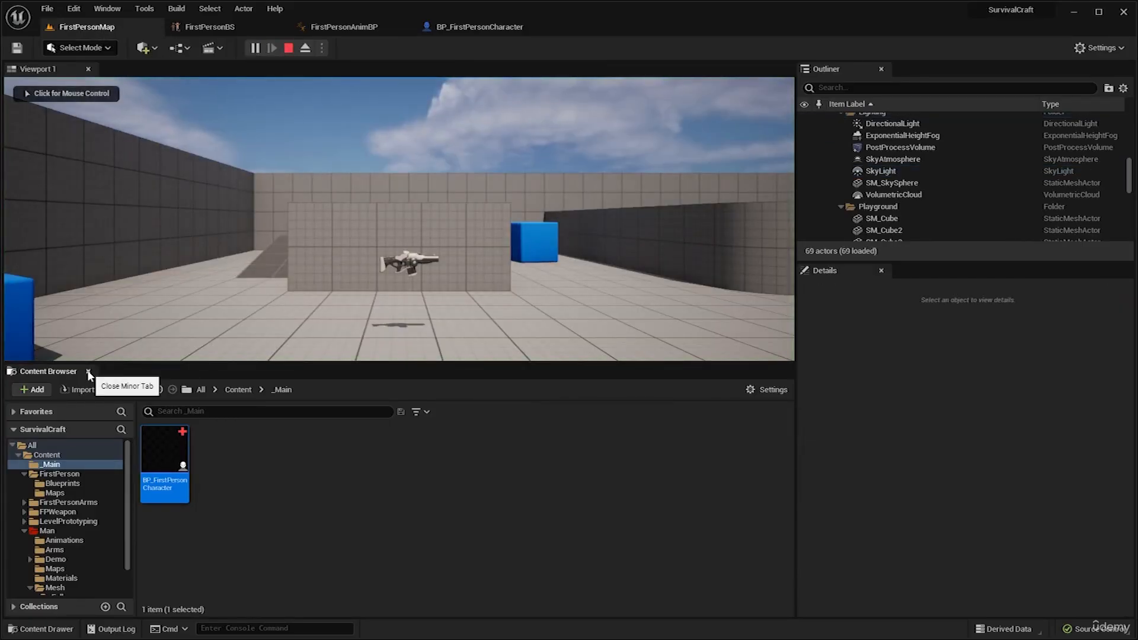
left_click(88, 371)
left_click(125, 380)
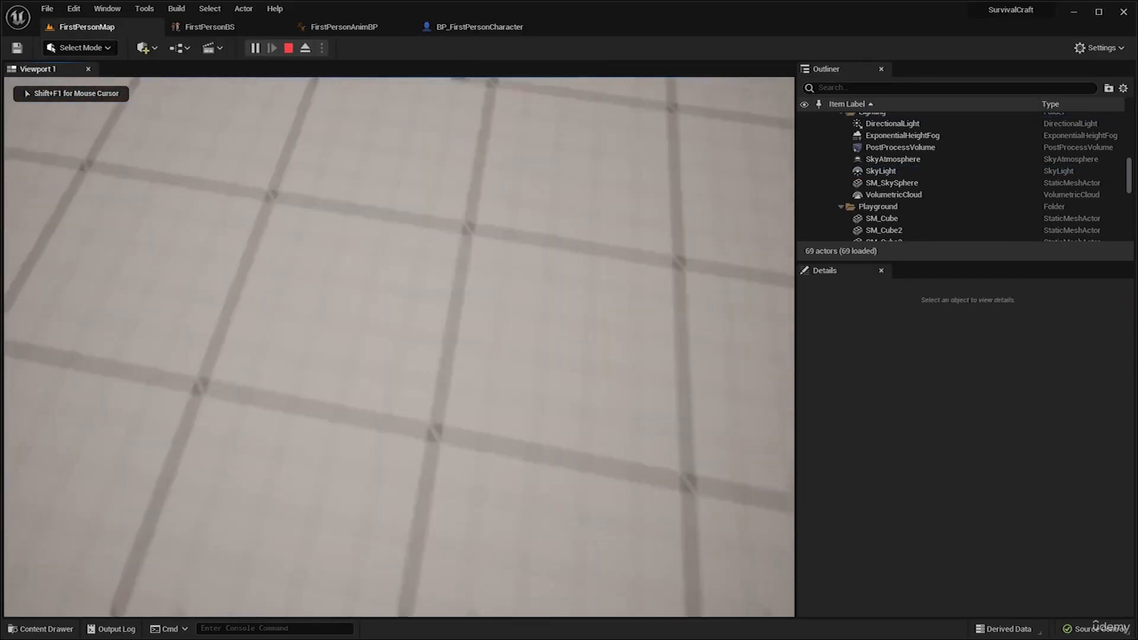
key("w")
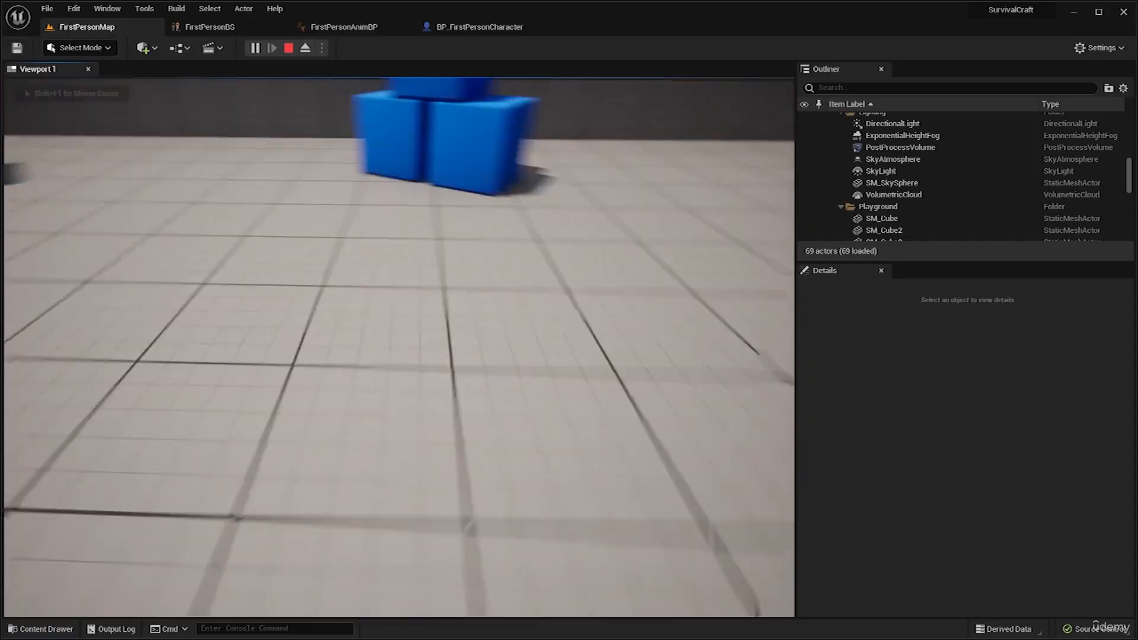
key("super")
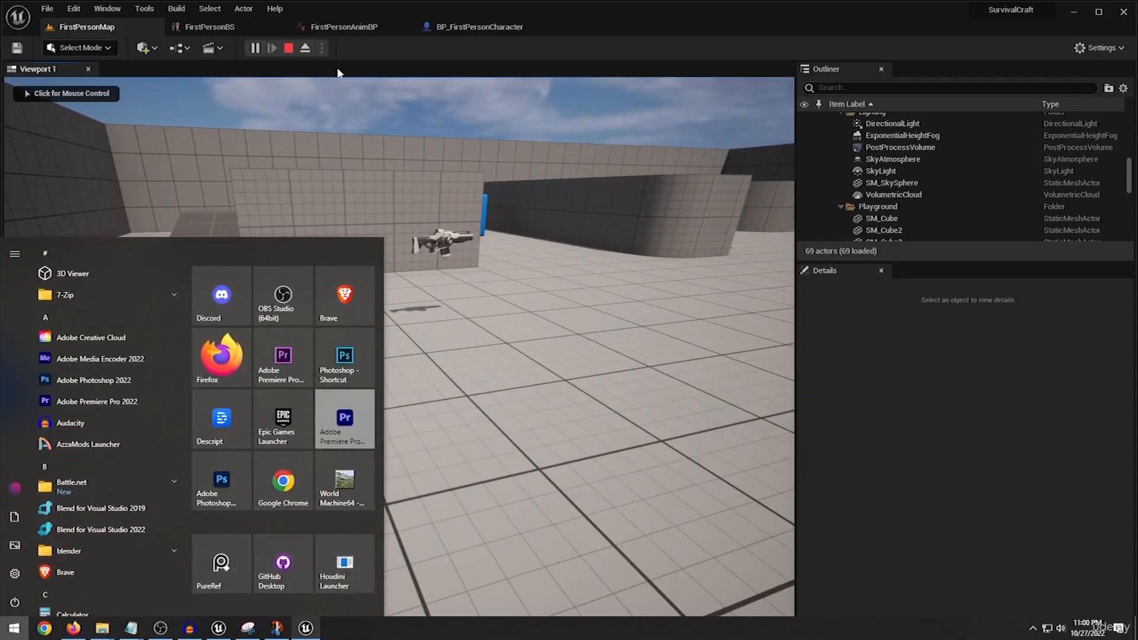
key("Escape")
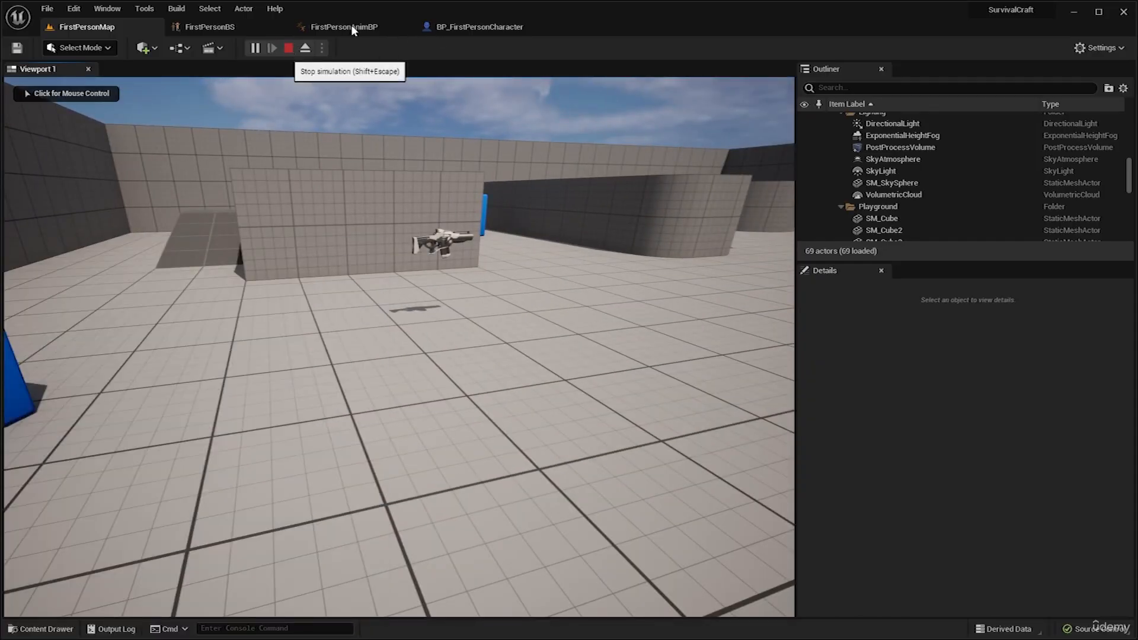
Set FirstPersonMesh's Anim Class to FirstPersonAnimBP in BP_FirstPersonCharacter, and compile and save the blueprint.
left_click(491, 28)
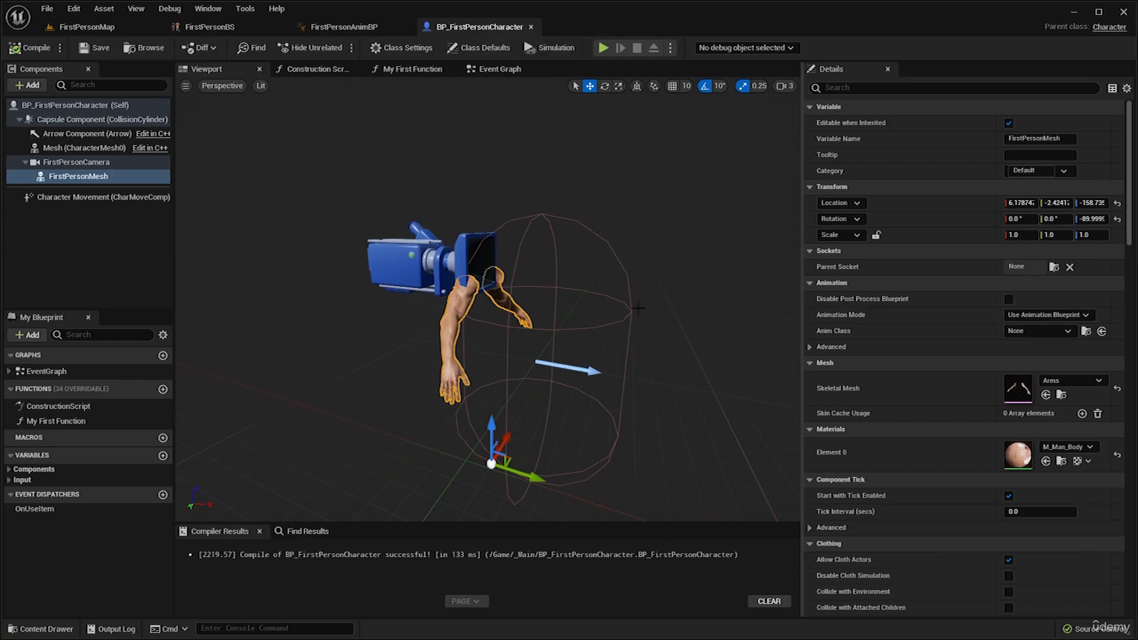
left_click(364, 27)
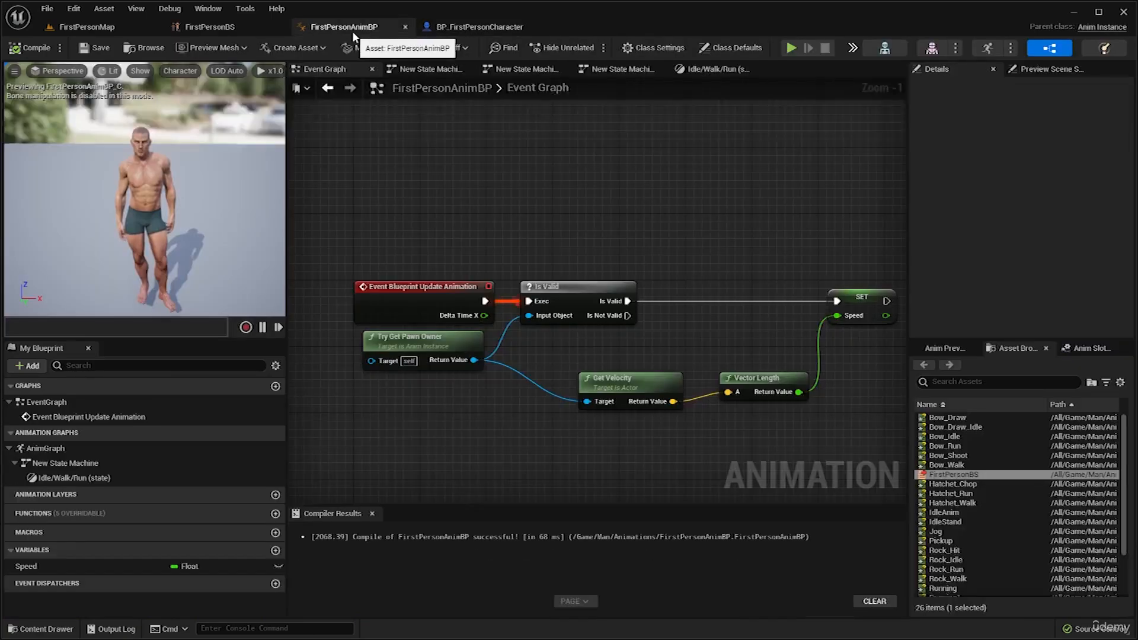
left_click(486, 28)
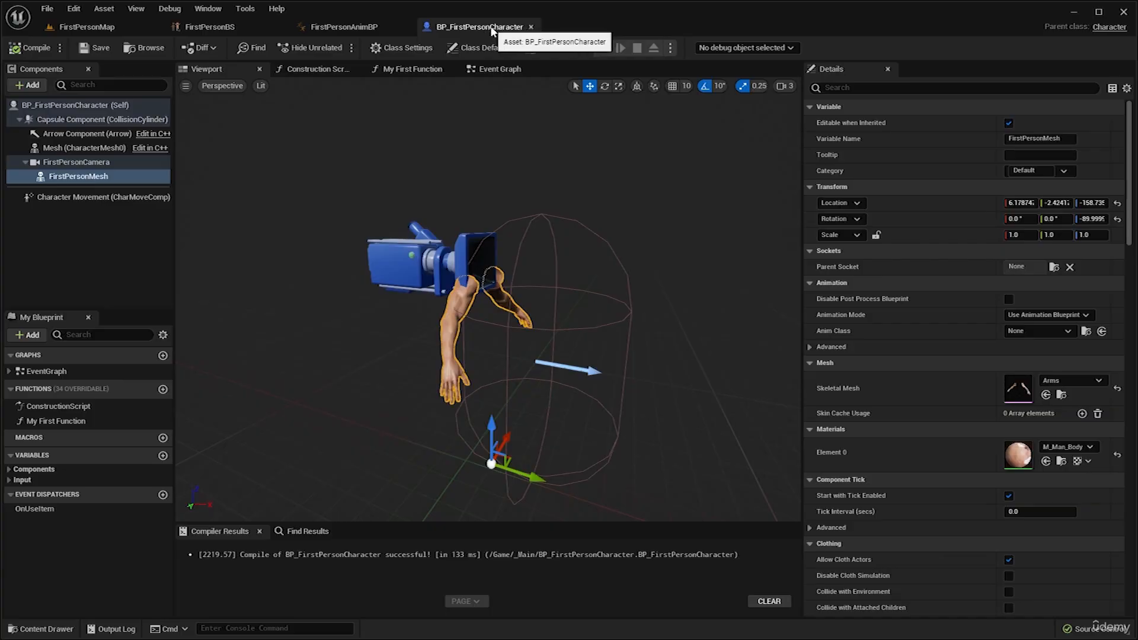
left_click(457, 314)
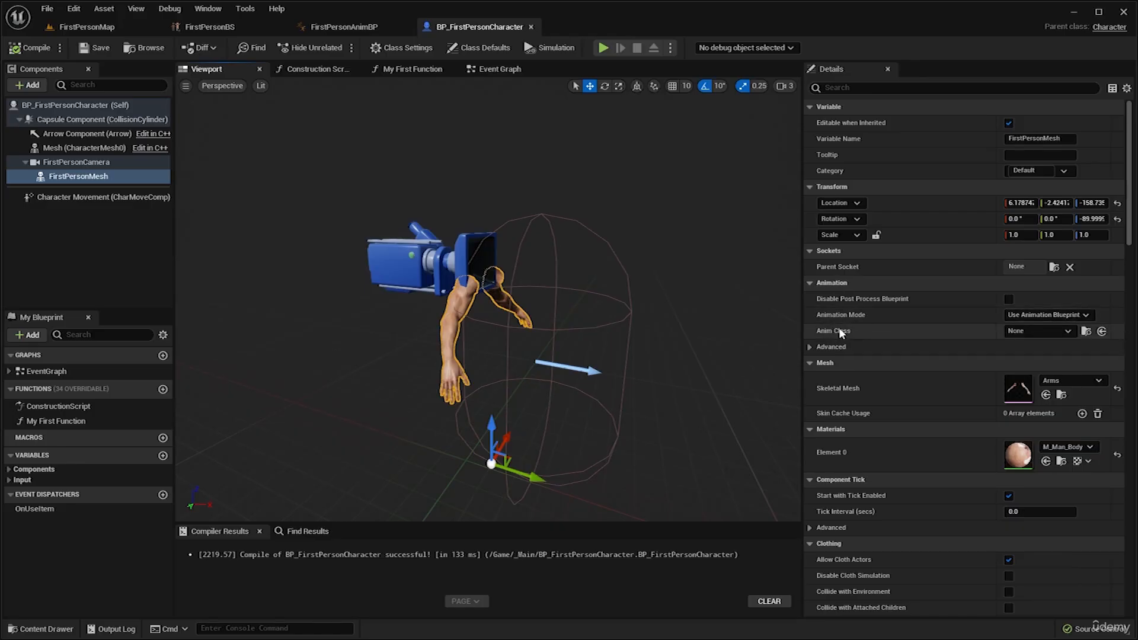
left_click(1050, 330)
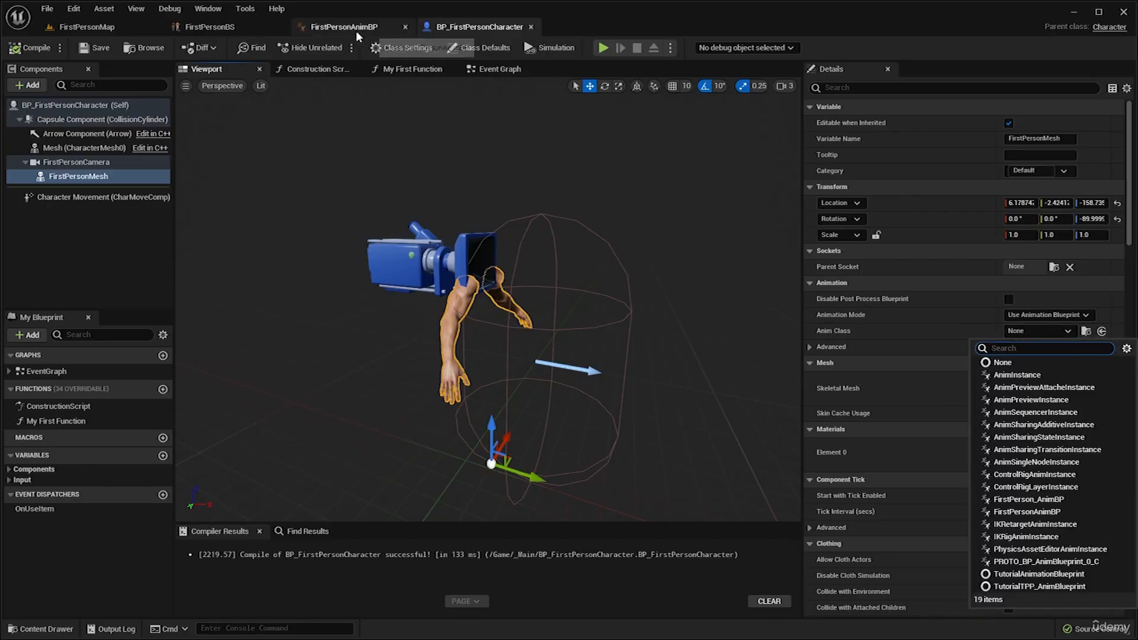
type("firstperson")
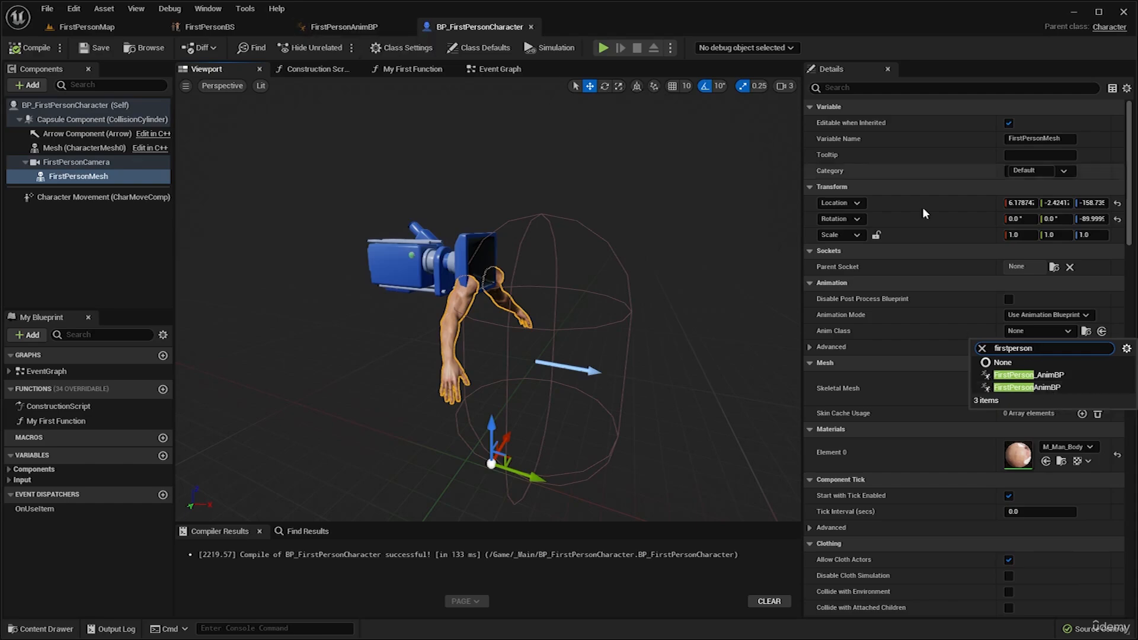
left_click(1044, 387)
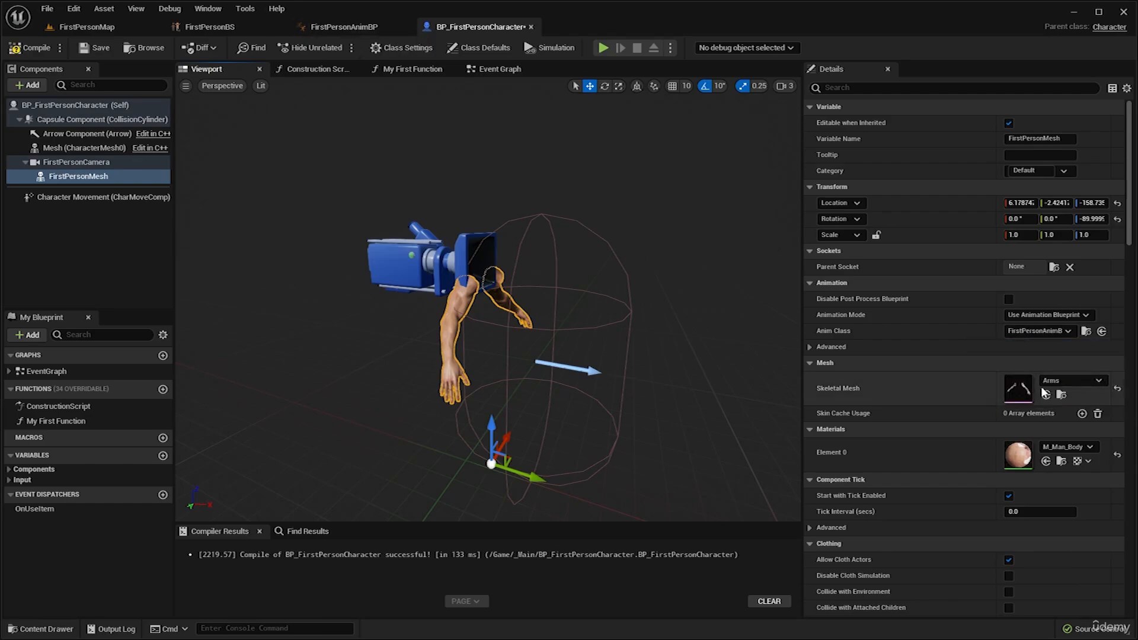
left_click(39, 50)
left_click(94, 50)
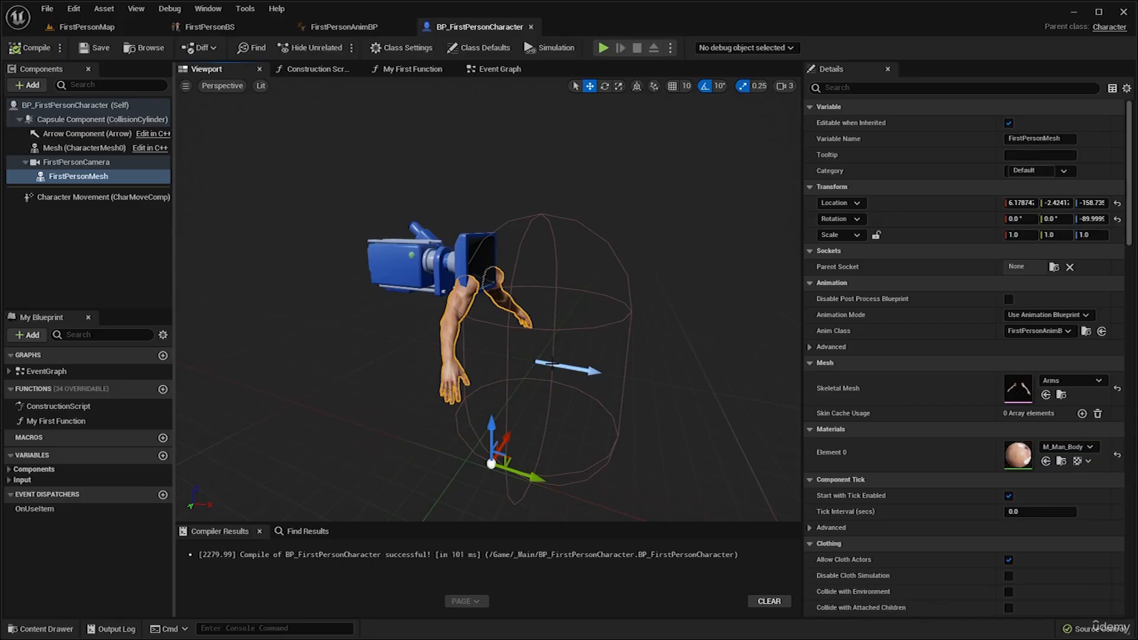
Play-test FirstPersonMap, walking and looking around the level to check the animated arms, and stop the simulation.
left_click(88, 26)
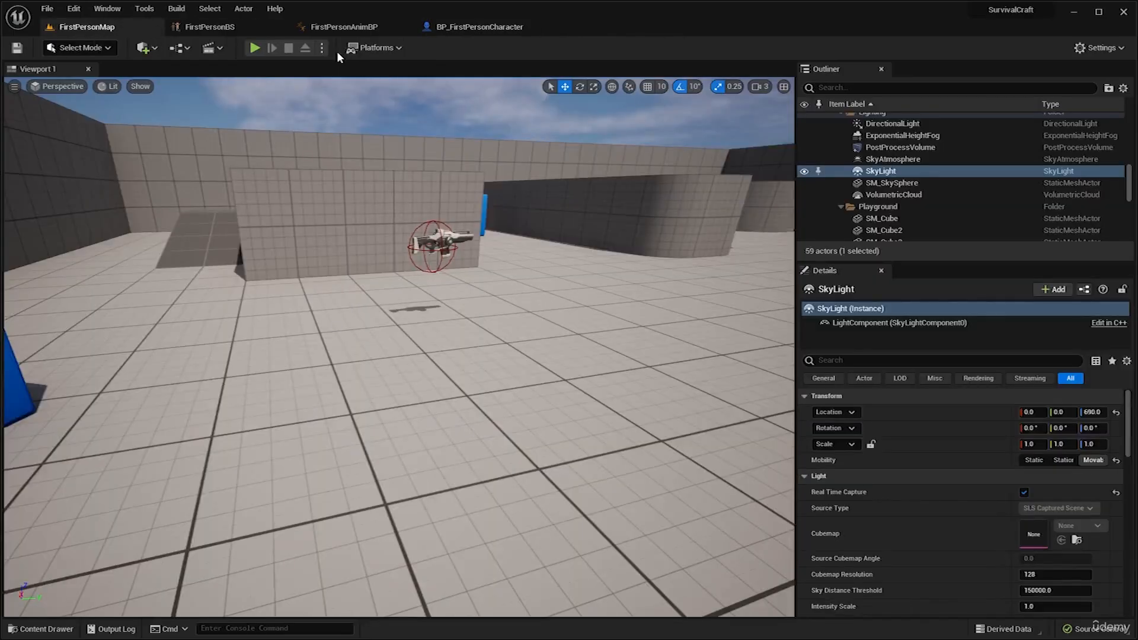
left_click(264, 48)
left_click(478, 209)
key("w")
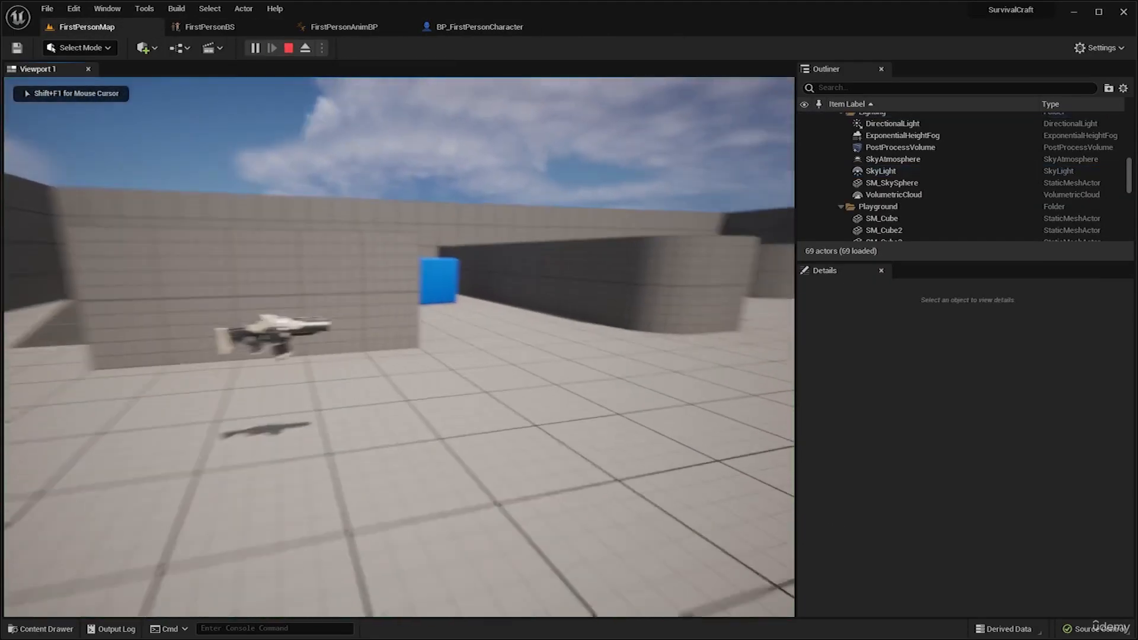
key("w")
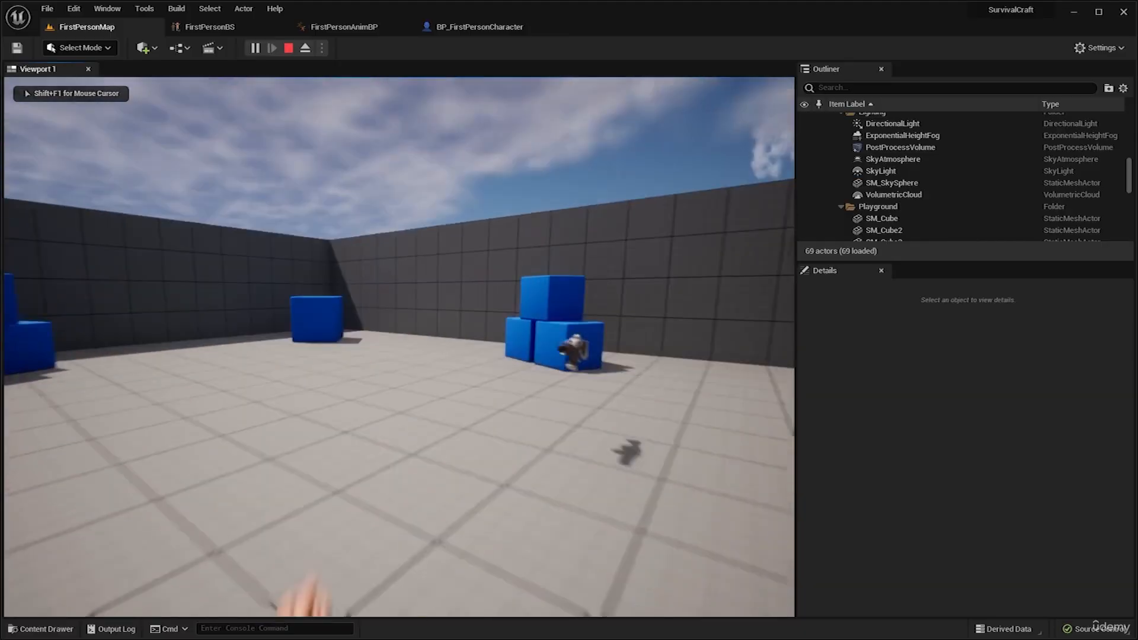
key("w")
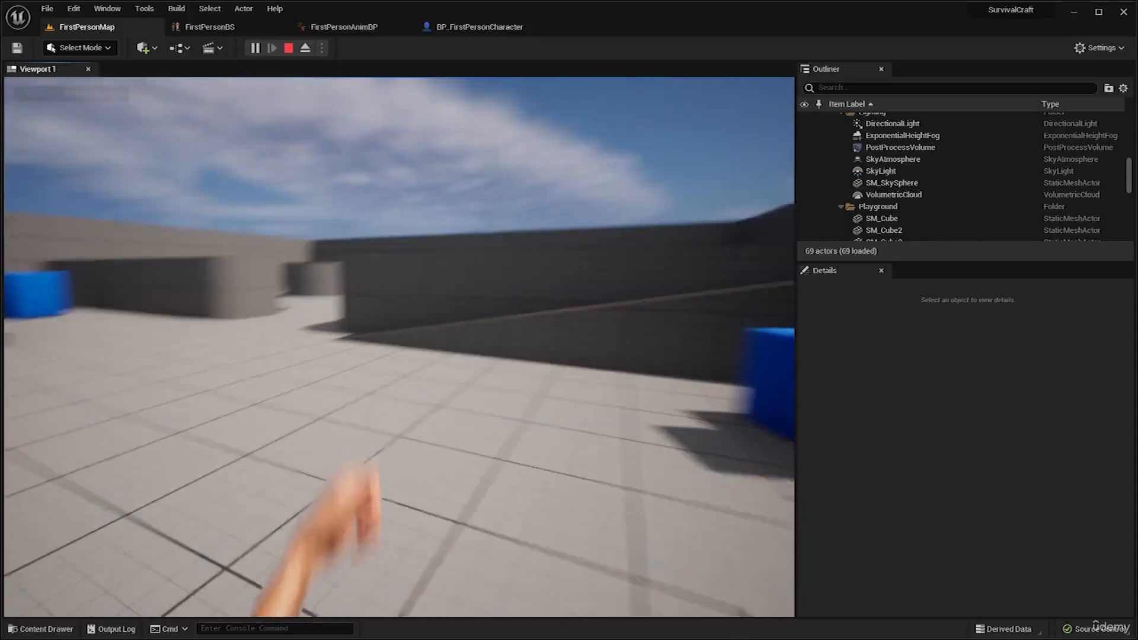
key("w")
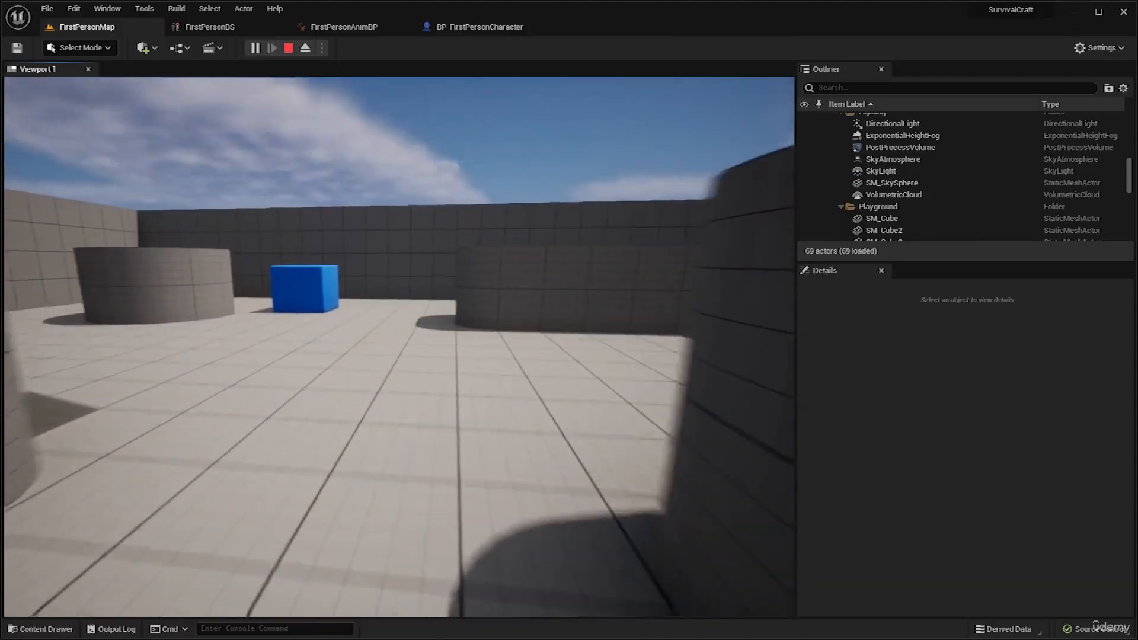
key("w")
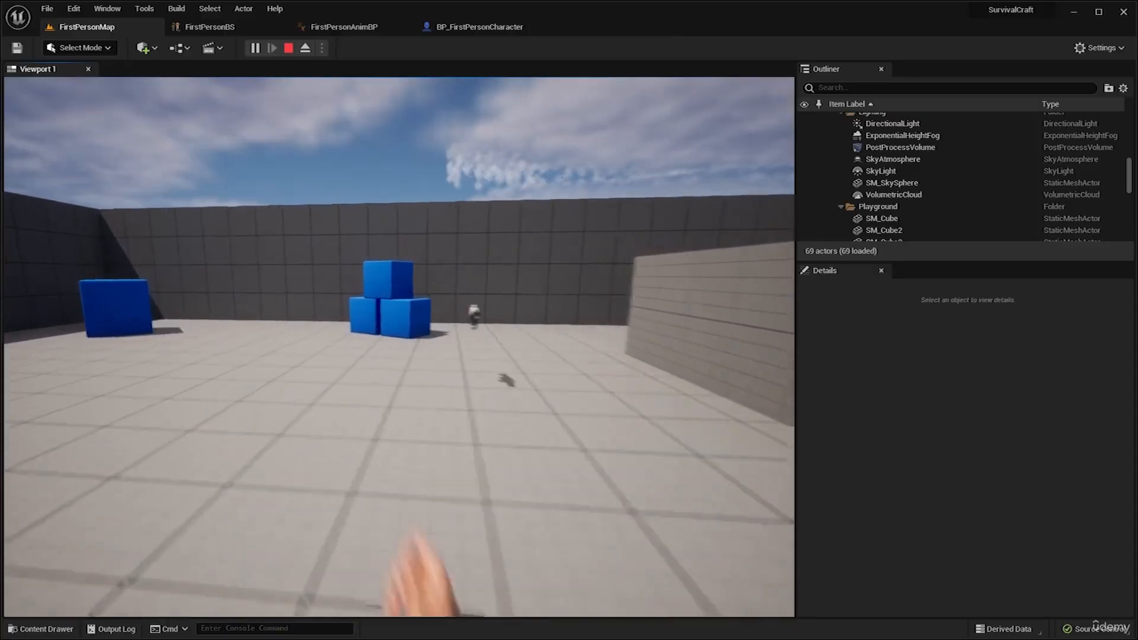
key("w")
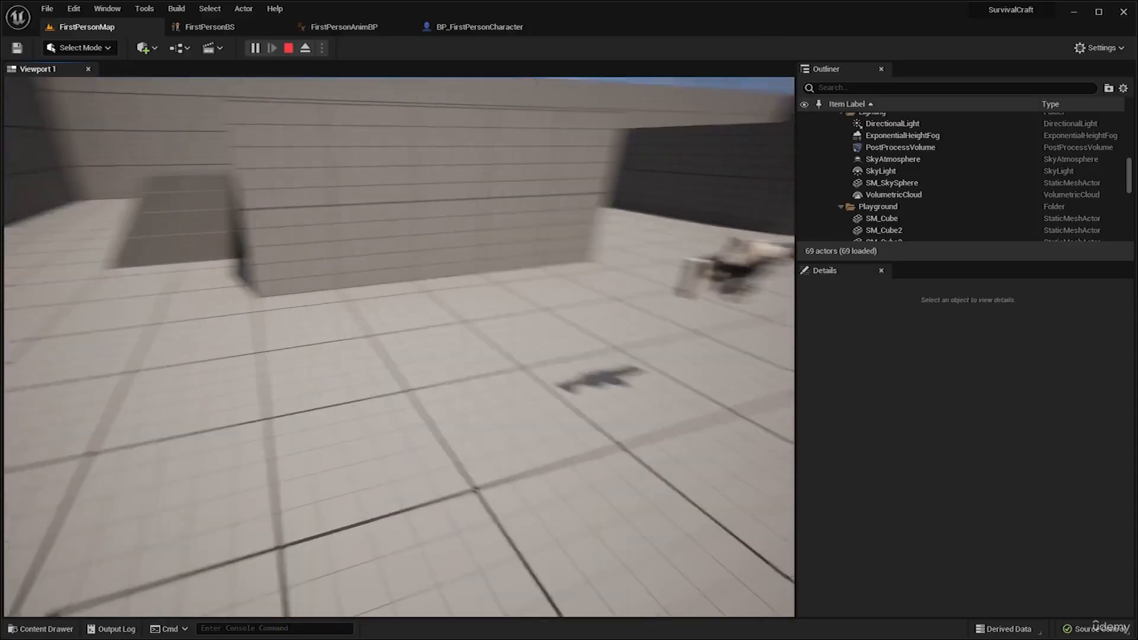
key("w")
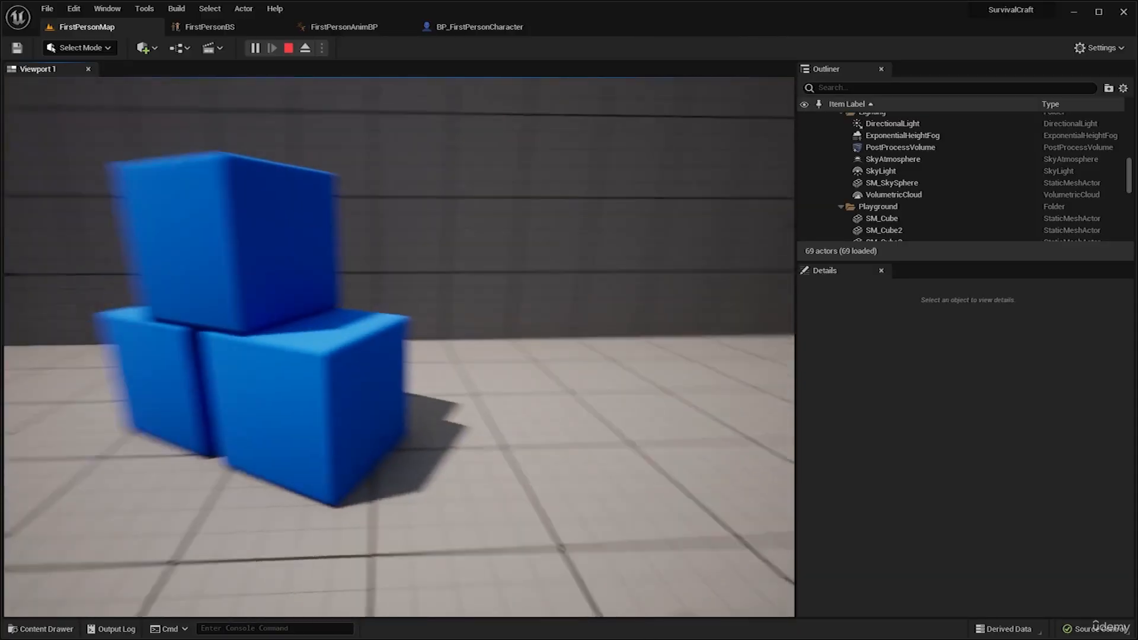
key("w")
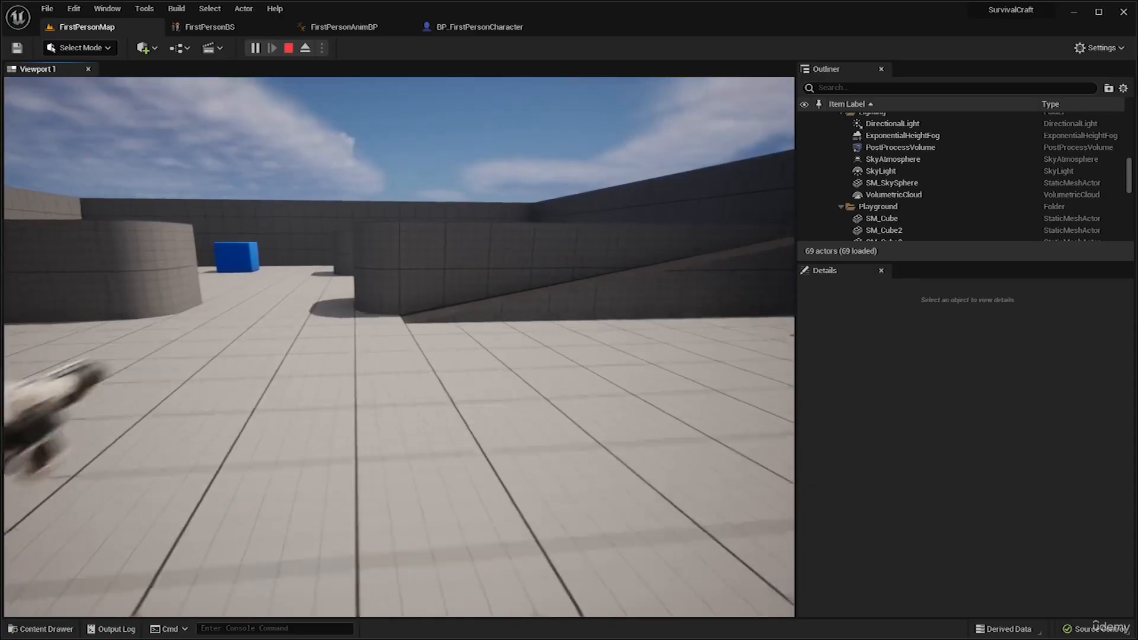
key("w")
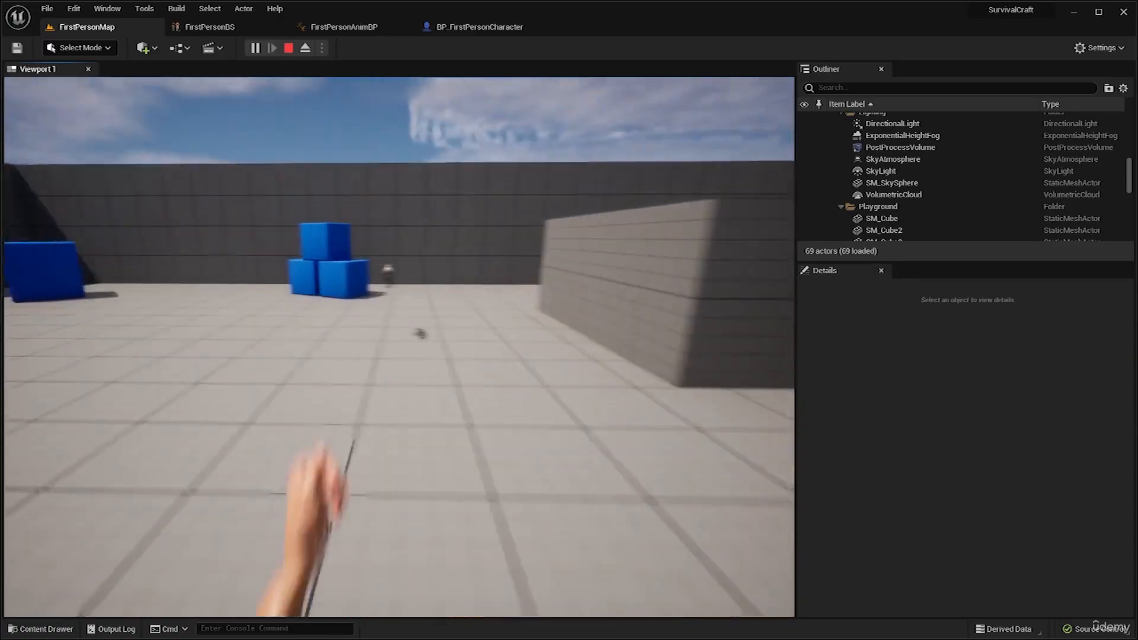
key("w")
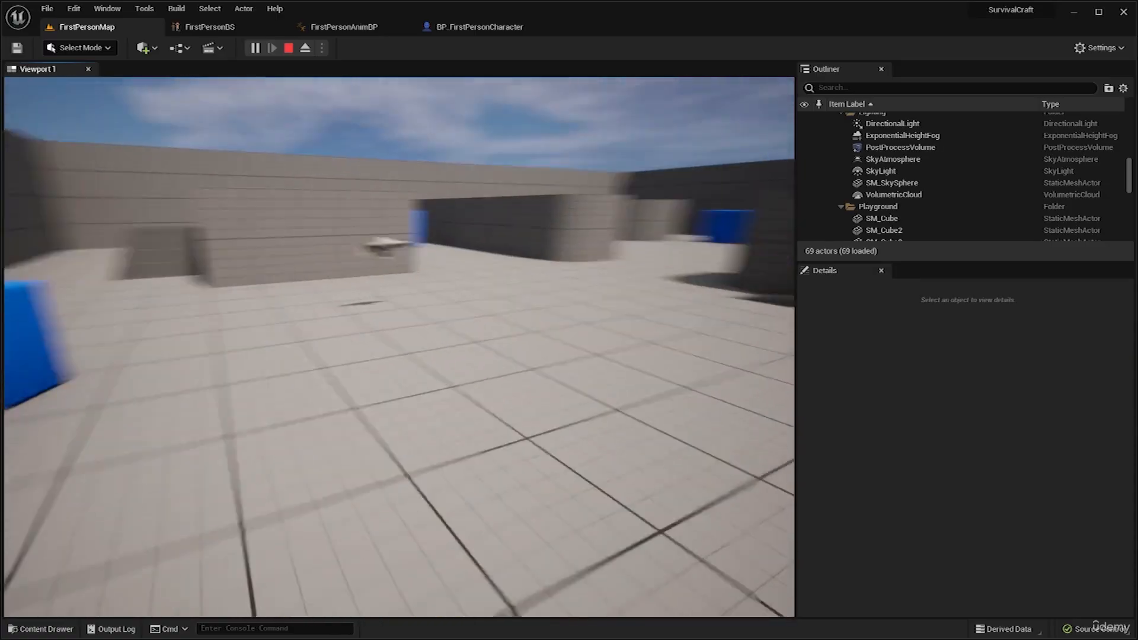
key("w")
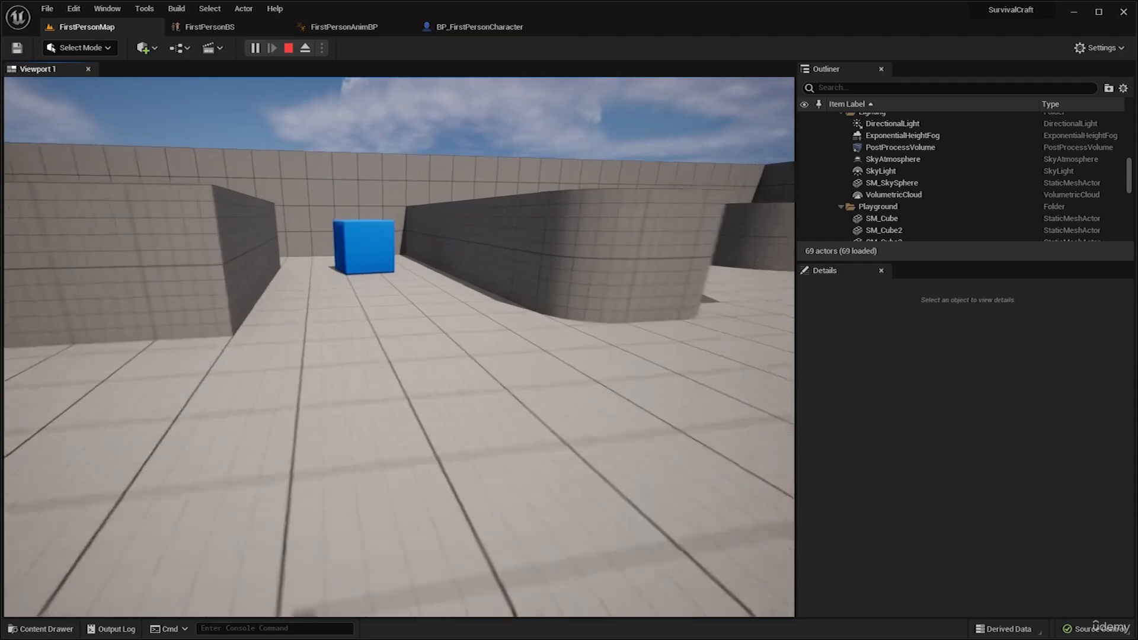
key("w")
key("super")
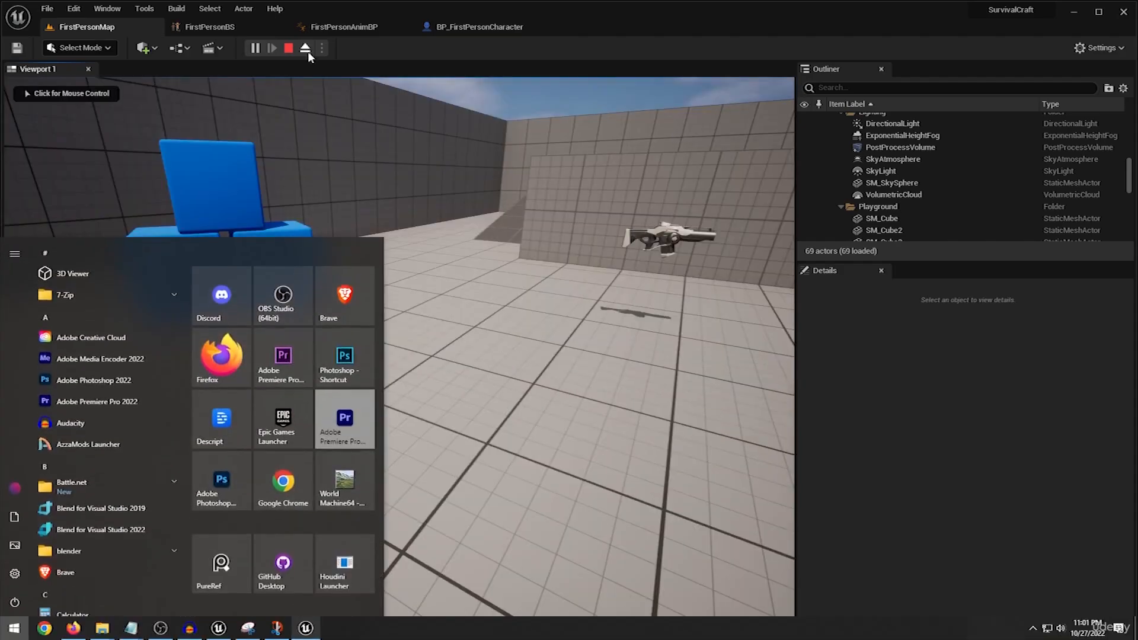
left_click(289, 49)
Inspect the FirstPersonBS blendspace player in FirstPersonAnimBP's Idle/Walk/Run state.
left_click(347, 29)
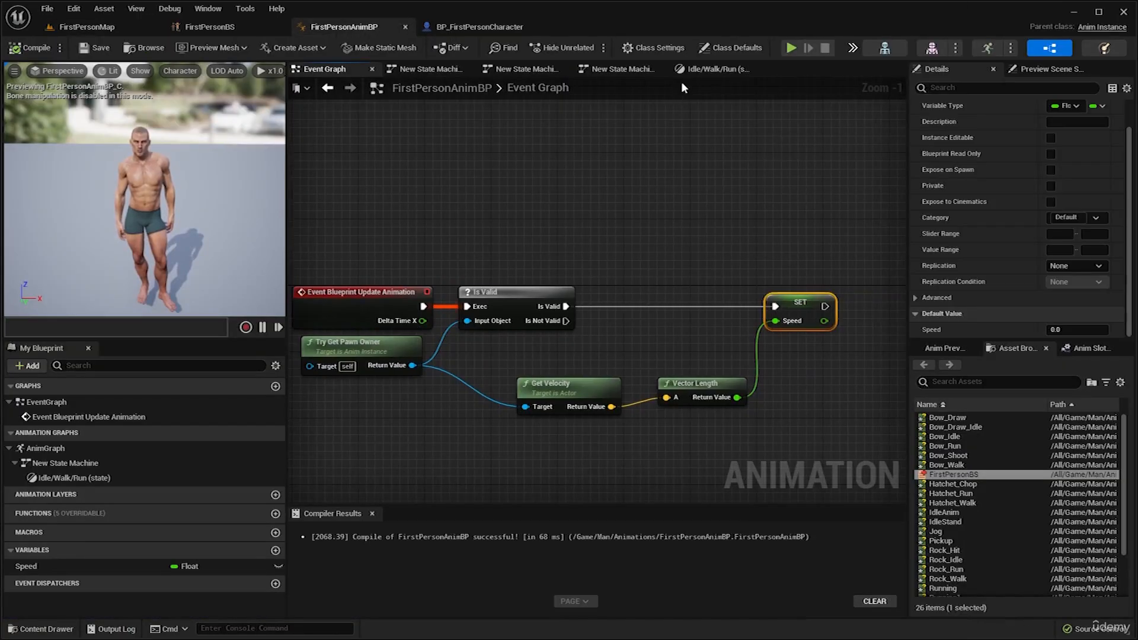
left_click(714, 70)
left_click(649, 320)
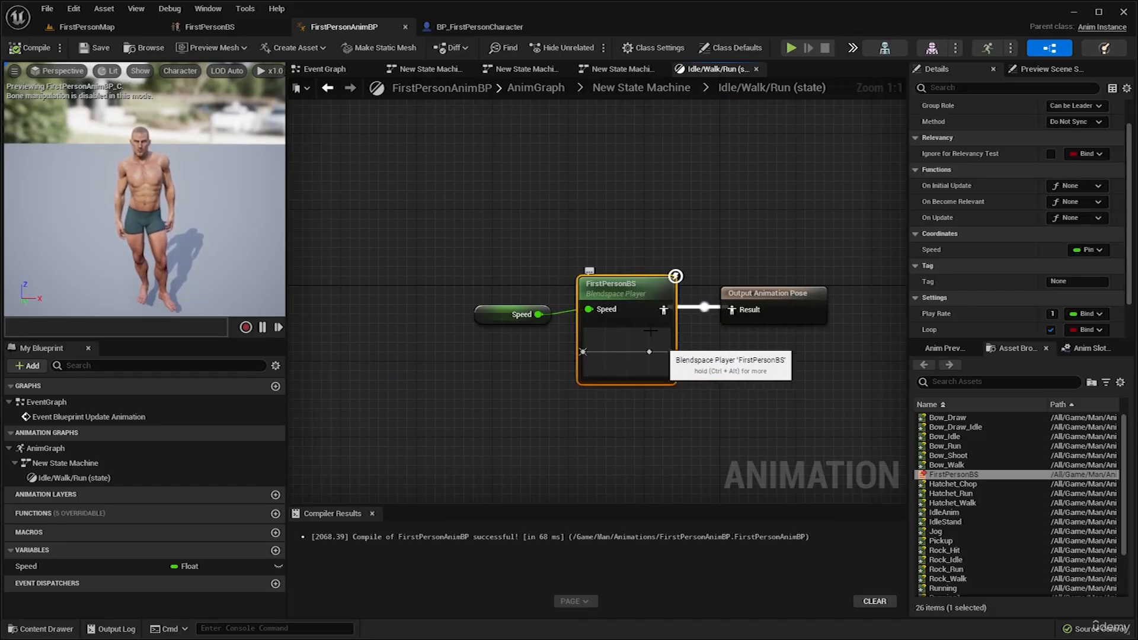
Run FirstPersonMap again, moving forward and sideways to check the arm animation, and end the play session.
left_click(140, 29)
left_click(255, 48)
key("w")
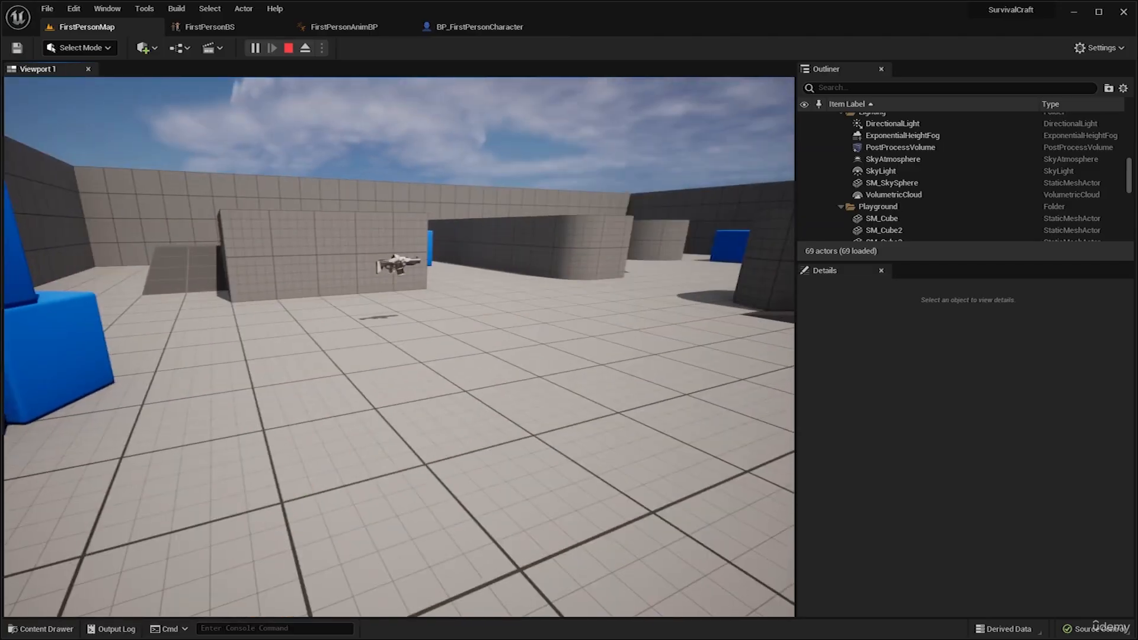
key("d")
key("super")
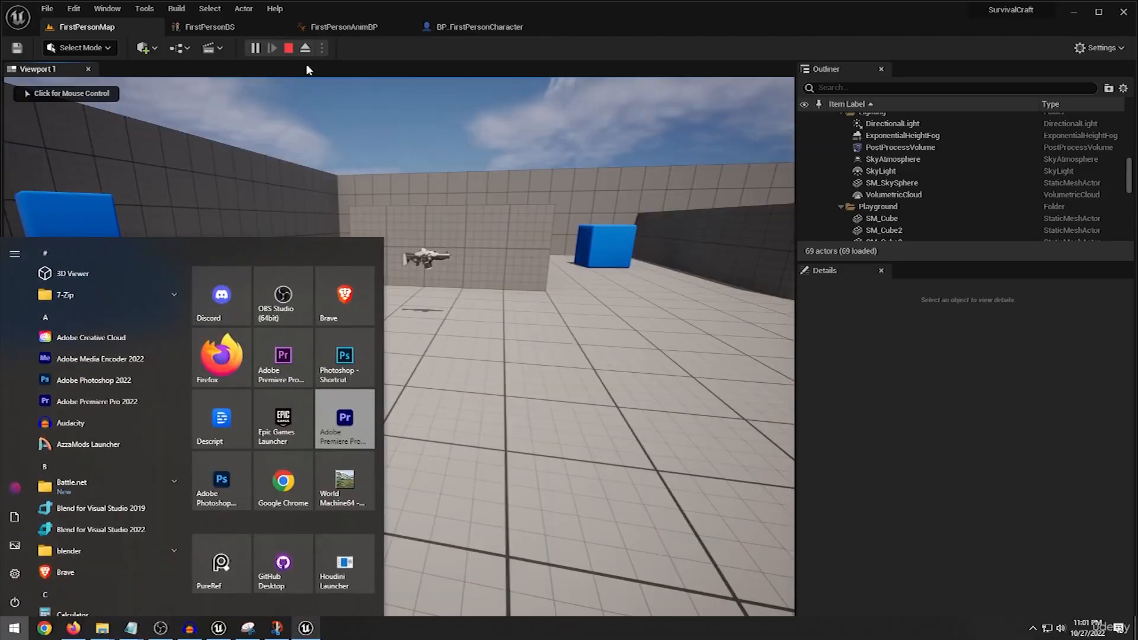
left_click(289, 48)
Review the FirstPersonBS blend space, its Speed input in the Idle/Walk/Run state, and the arms mesh settings in BP_FirstPersonCharacter.
left_click(240, 28)
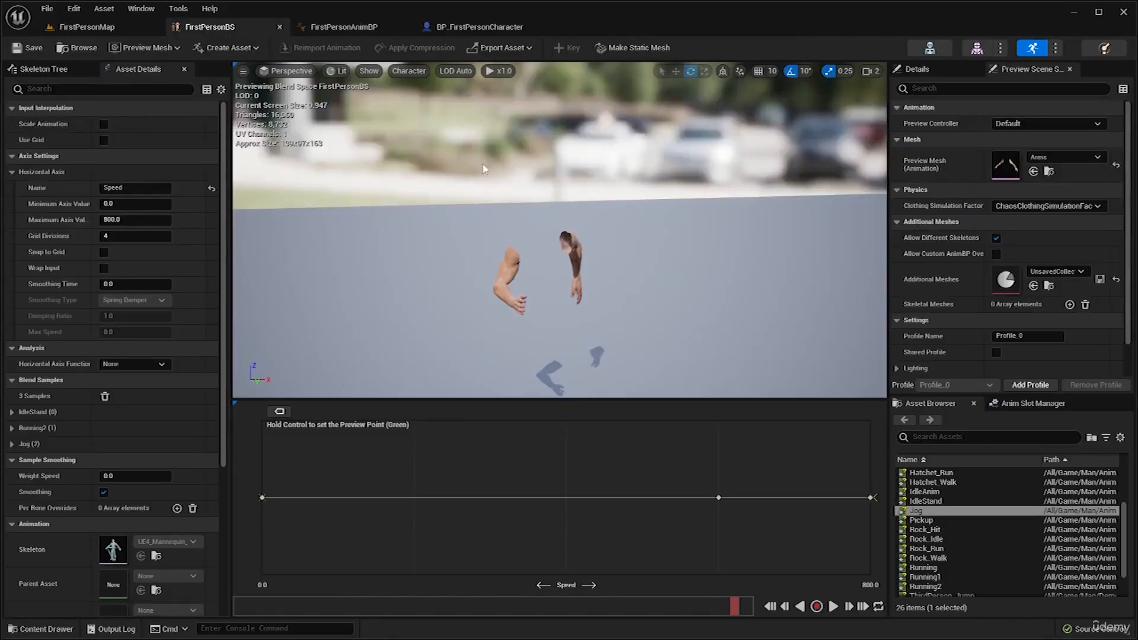
left_click(320, 28)
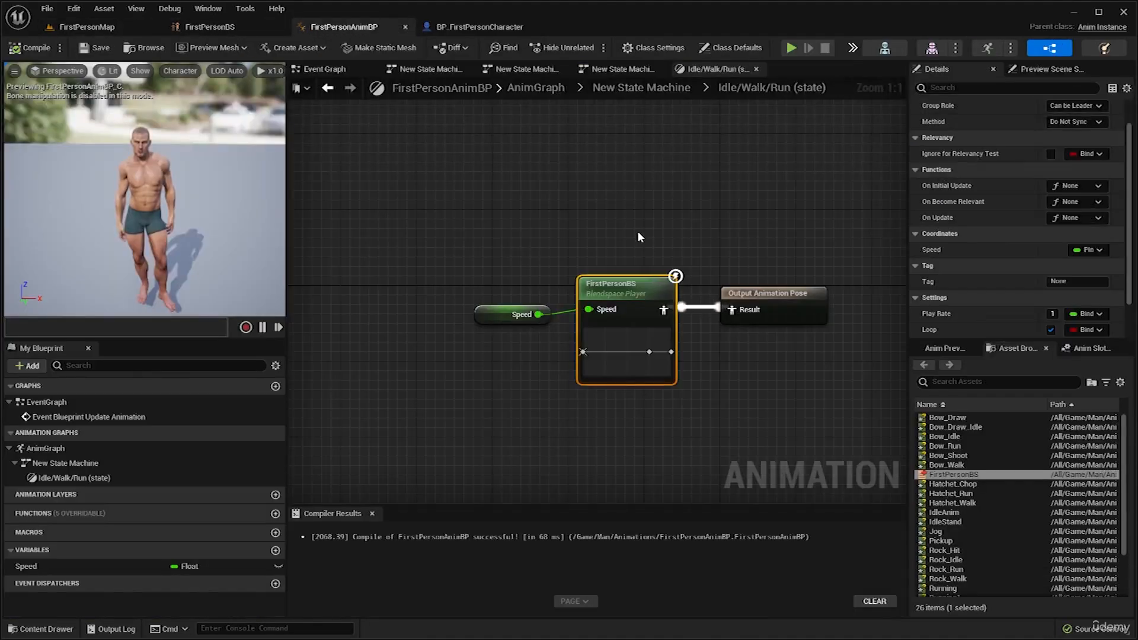
double_click(639, 296)
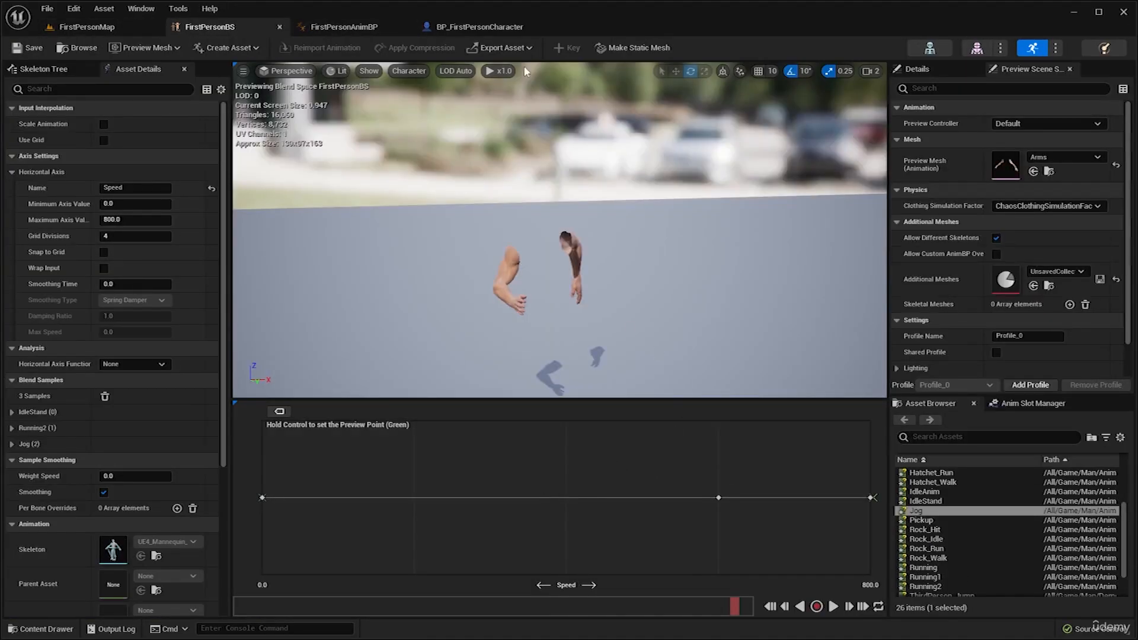
left_click(361, 29)
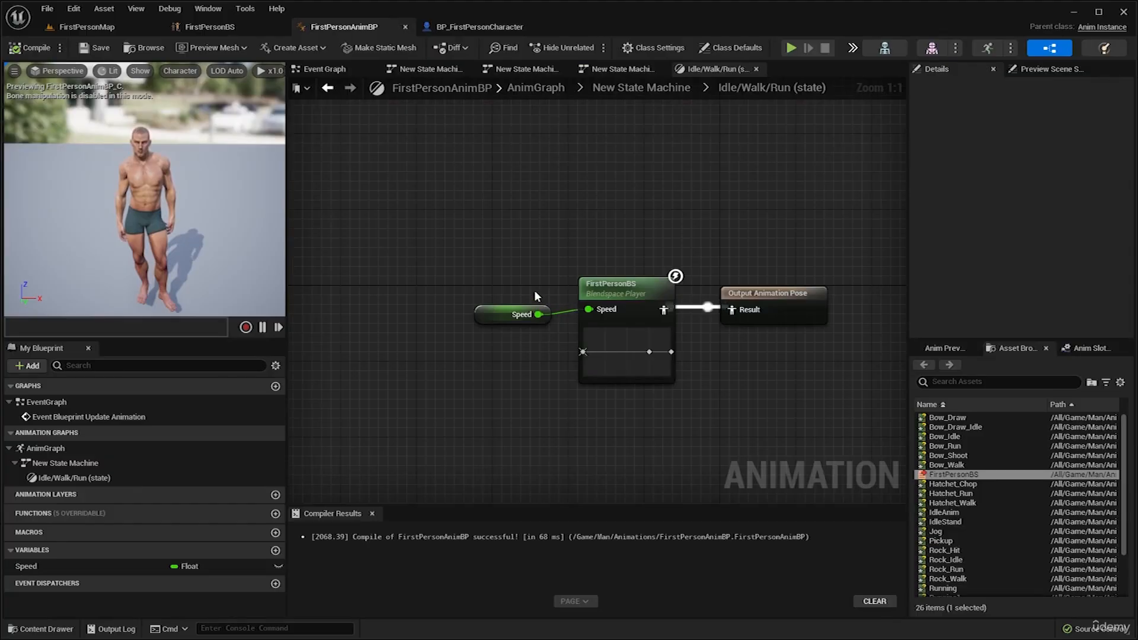
right_click_drag(500, 253, 531, 168)
left_click(534, 228)
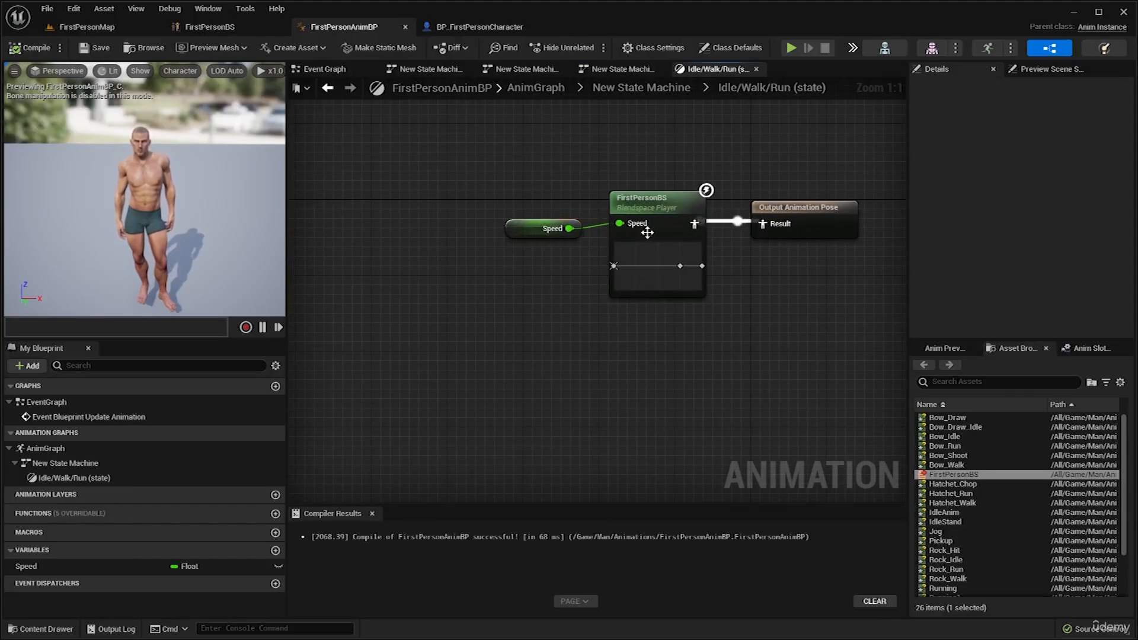
left_click(447, 27)
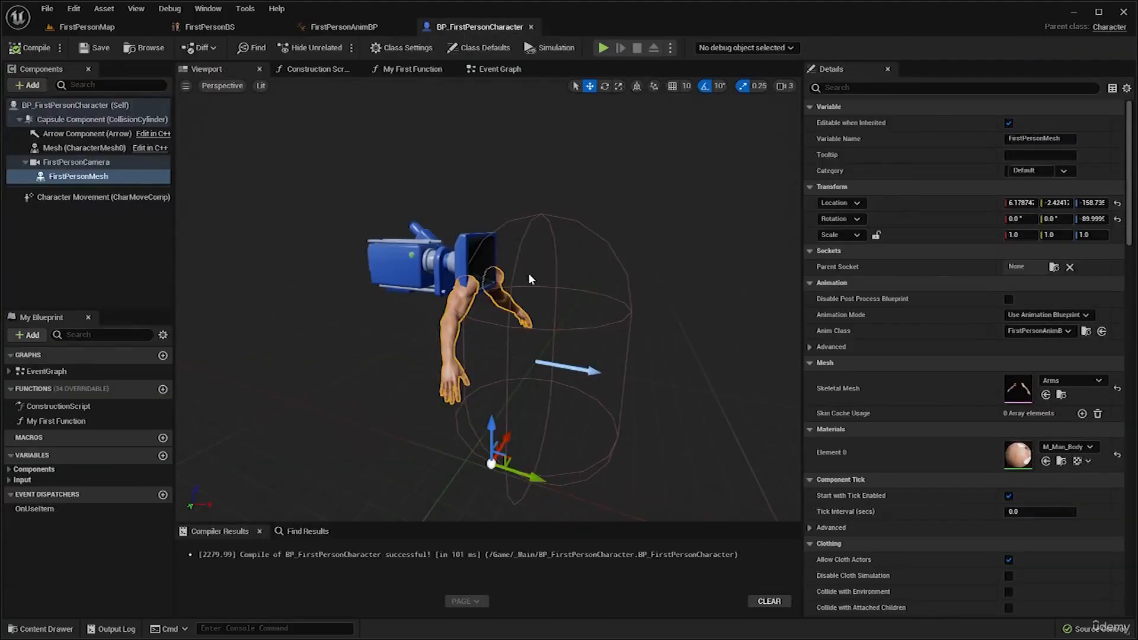
left_click(134, 28)
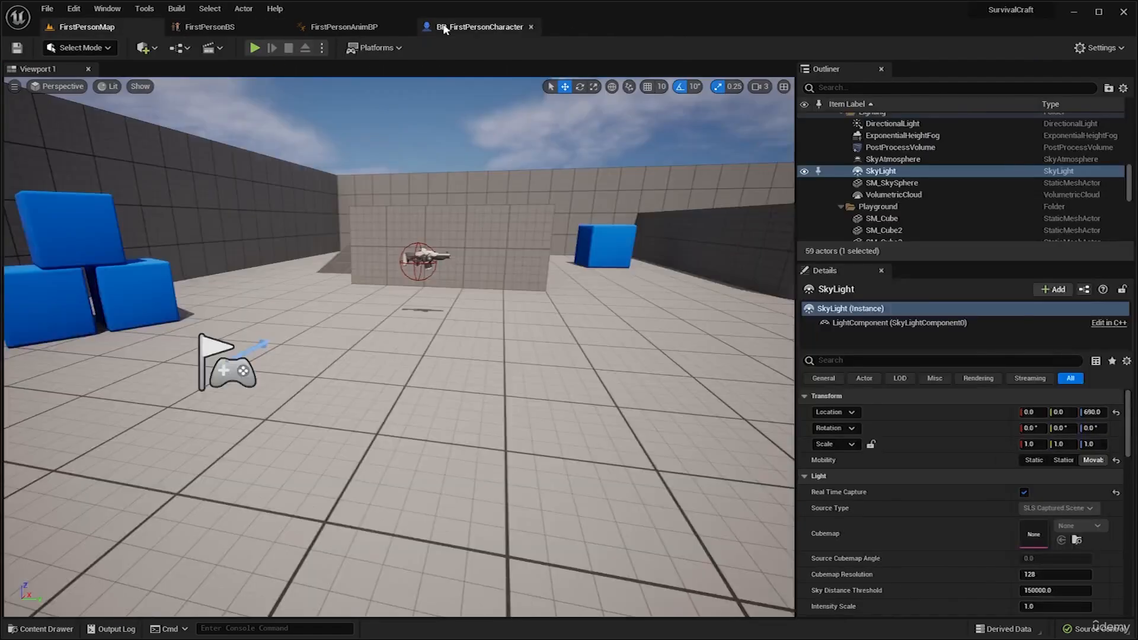
left_click(460, 27)
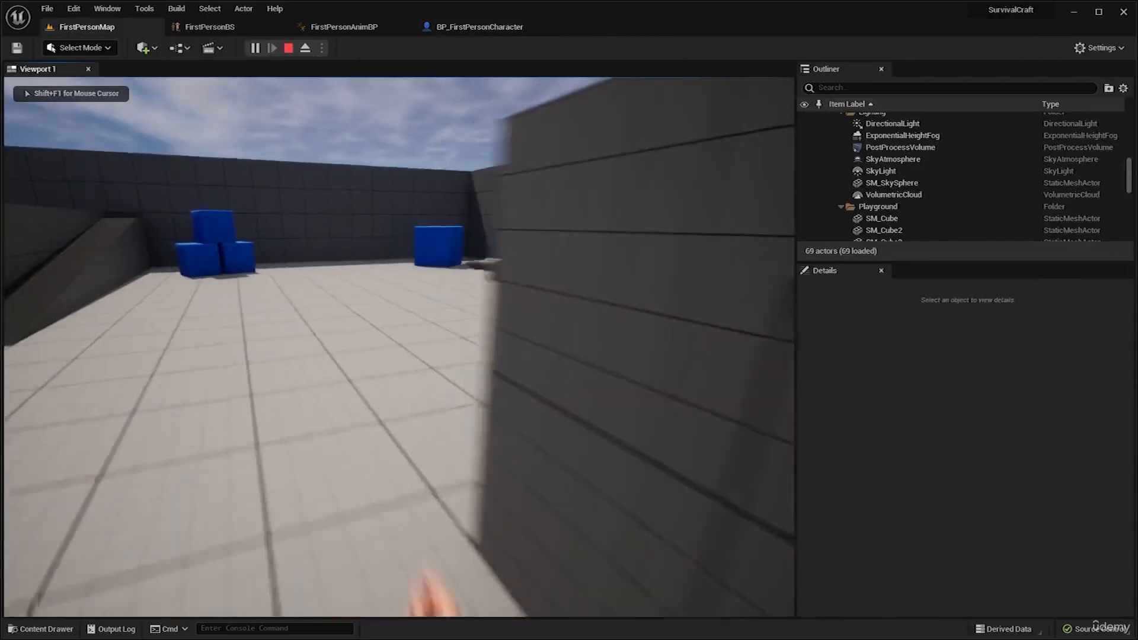
Play-test FirstPersonMap once more, watching the hands while walking forward, stop the simulation and return to BP_FirstPersonCharacter.
key("w")
key("w")
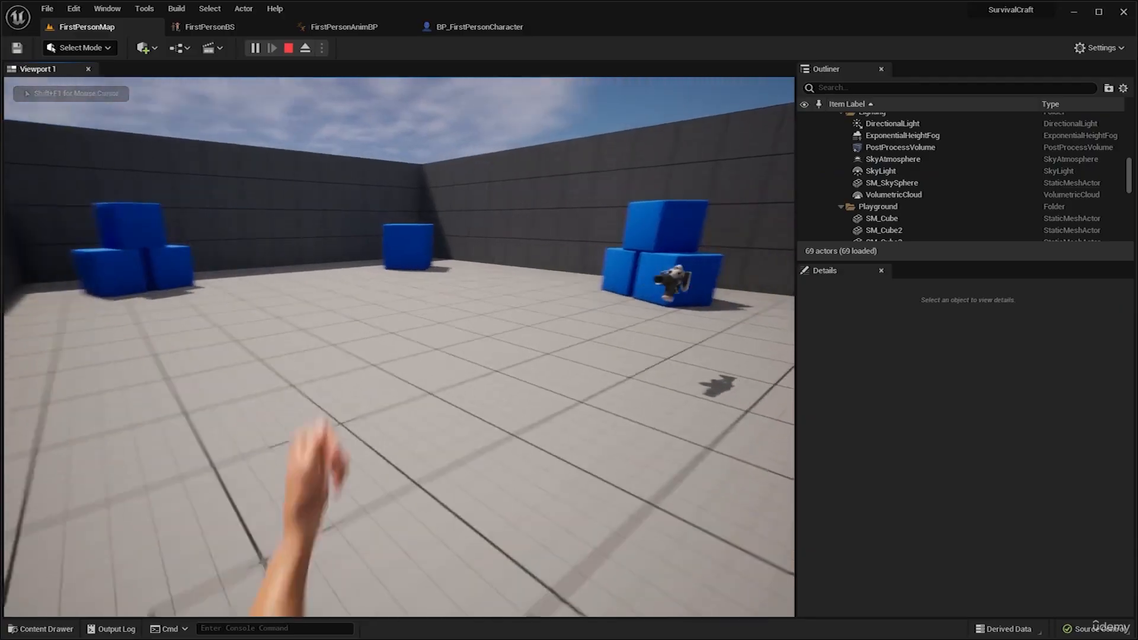
key("w")
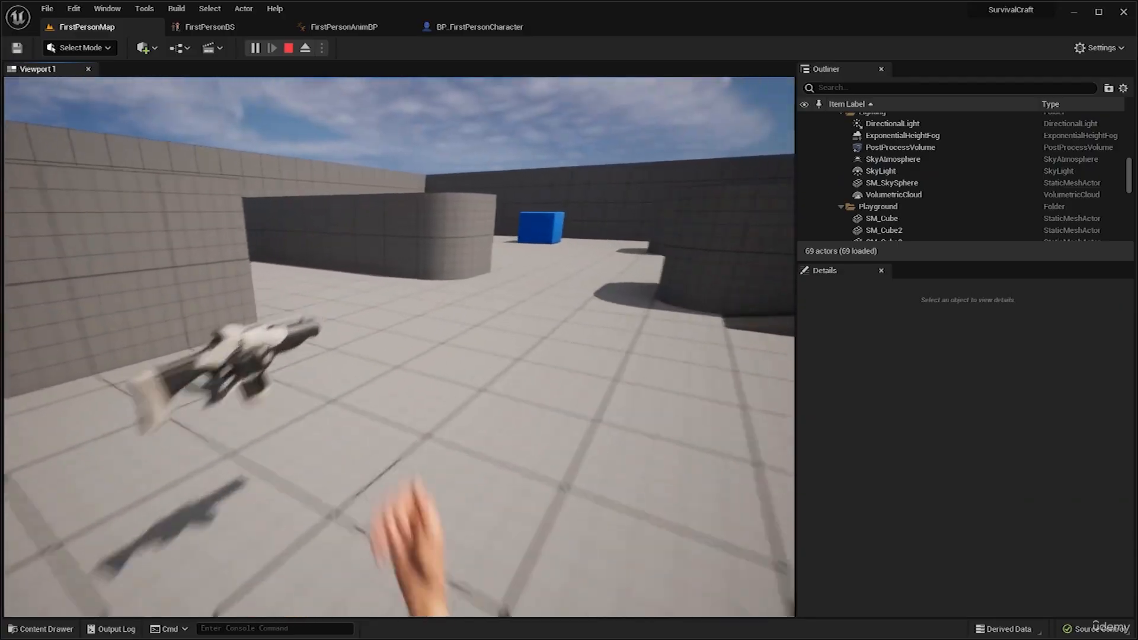
key("w")
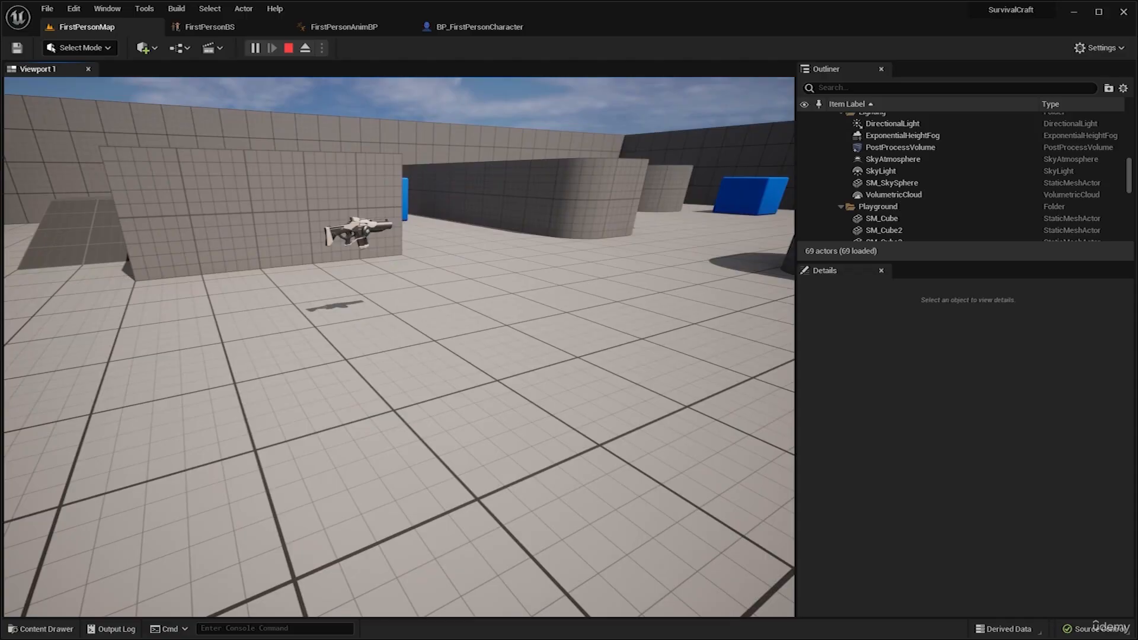
key("w")
key("super")
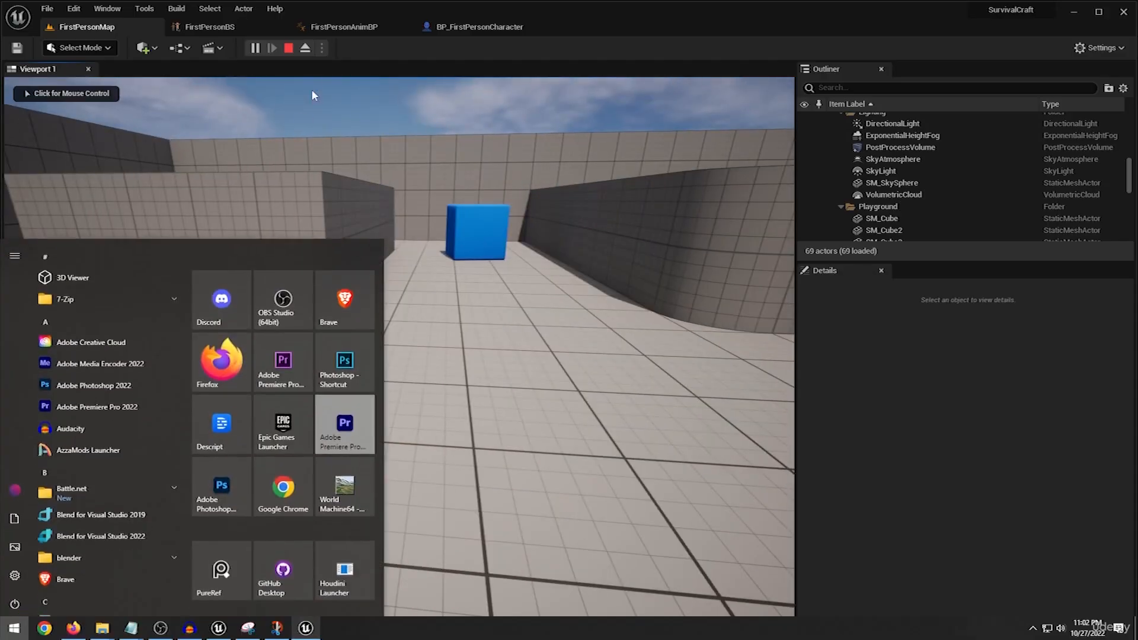
left_click(291, 50)
left_click(493, 29)
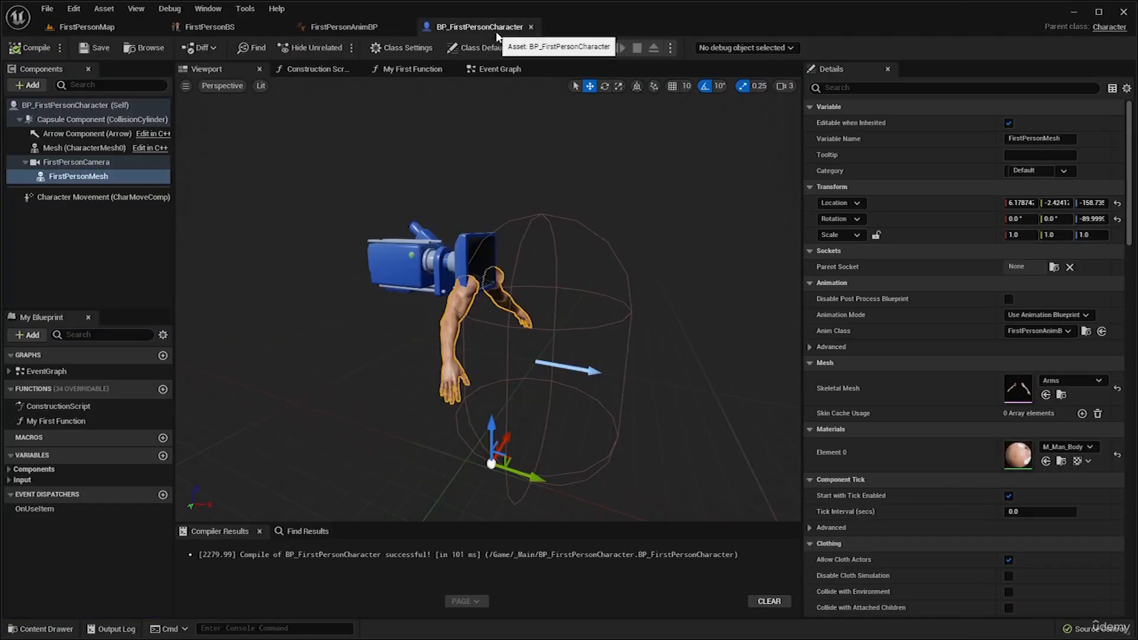